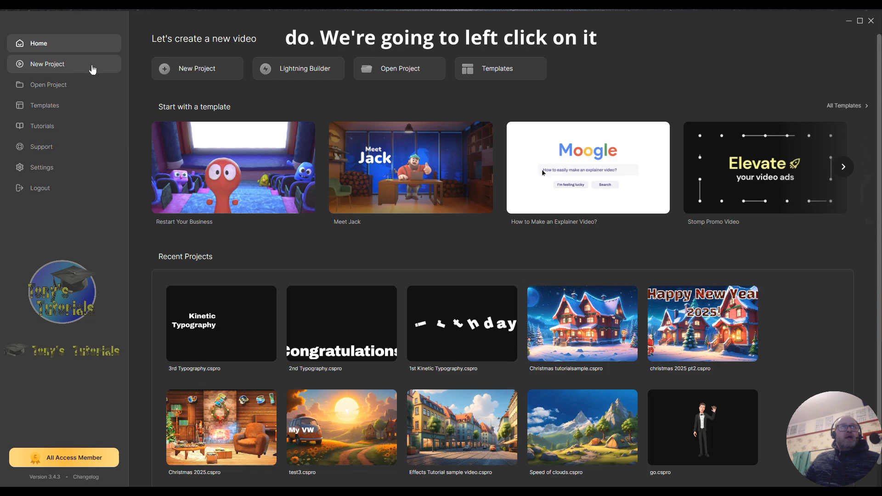
Start a new project with a text element scaled to about 201% and centred on the canvas.
{"action": "left_click", "coordinate": [92, 69]}
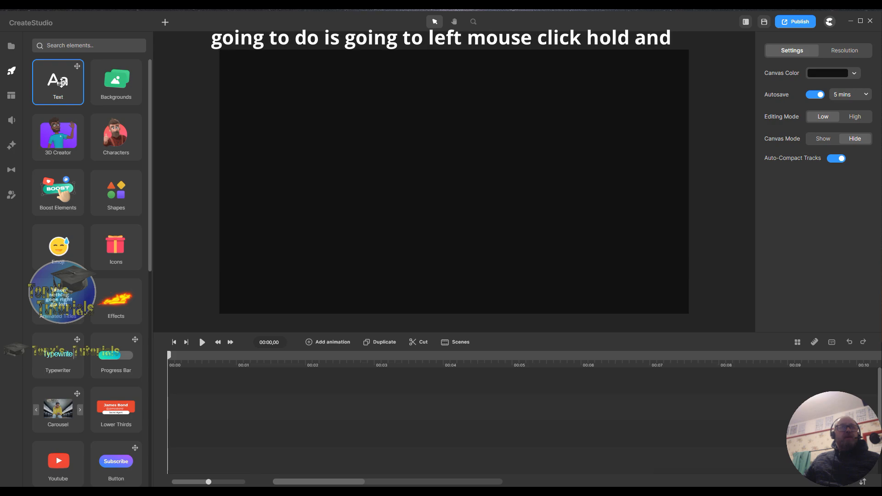
{"action": "left_click_drag", "start_coordinate": [62, 82], "coordinate": [430, 156]}
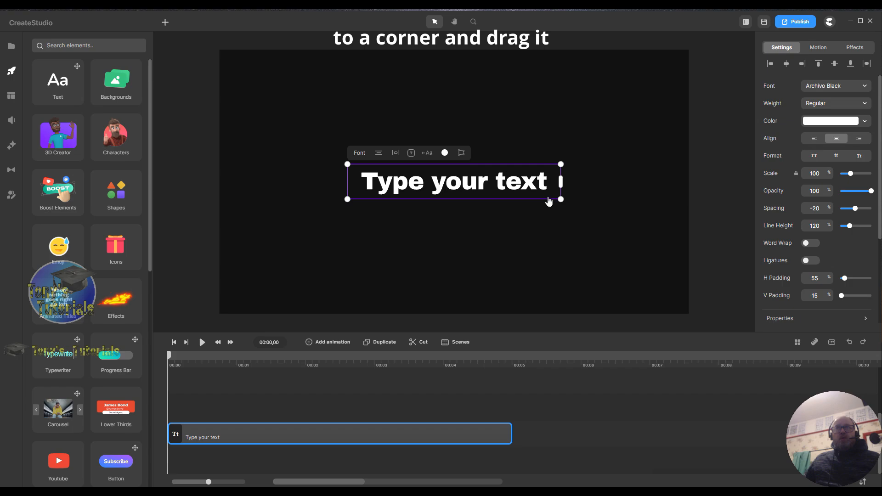
{"action": "left_click_drag", "start_coordinate": [561, 199], "coordinate": [720, 289]}
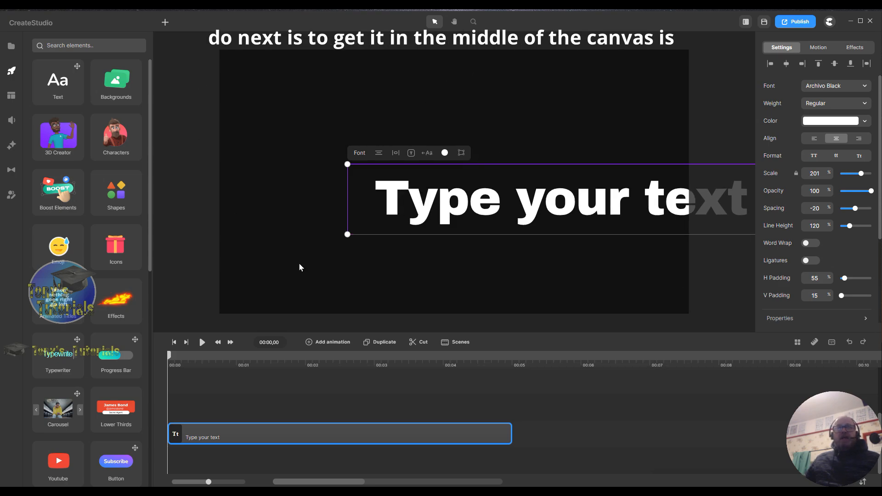
{"action": "left_click", "coordinate": [395, 155]}
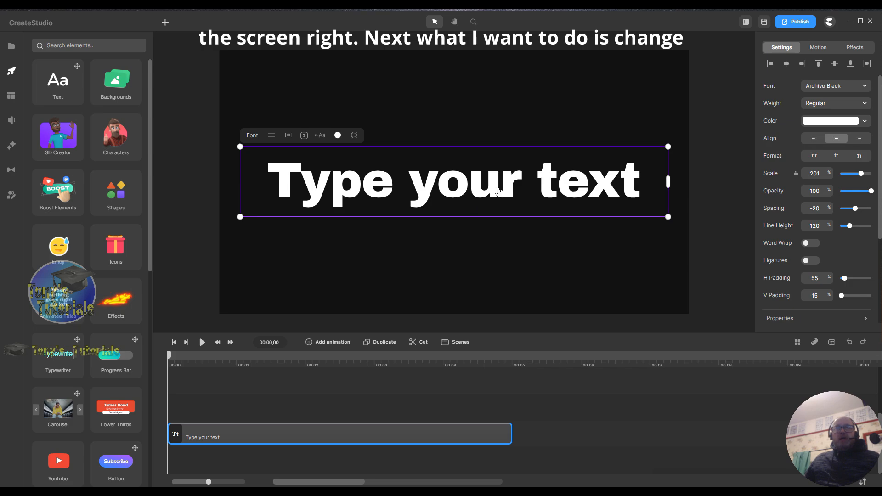
Replace the placeholder wording of the text element with "Happy Birthday!".
{"action": "left_click", "coordinate": [644, 188]}
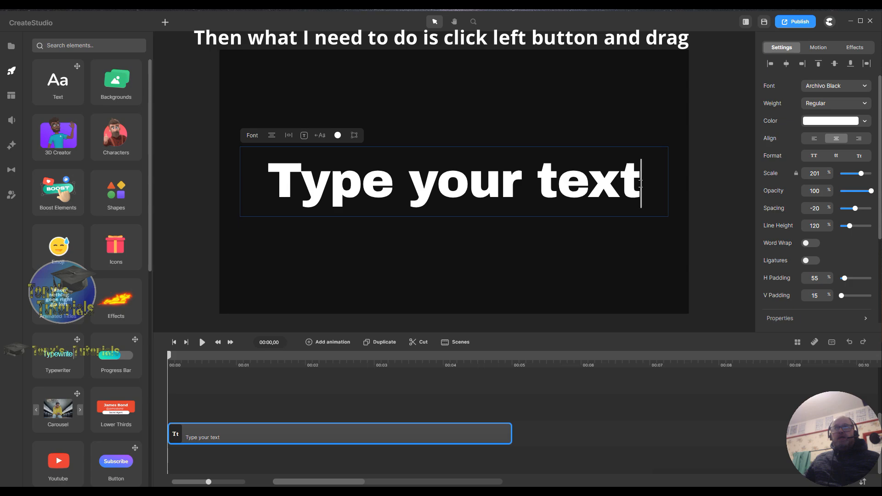
{"action": "left_click_drag", "start_coordinate": [640, 183], "coordinate": [269, 188]}
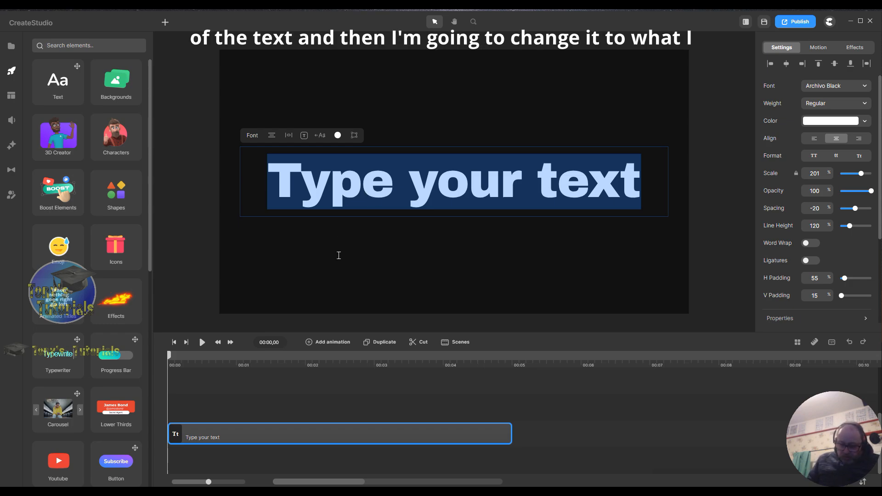
{"action": "type", "text": "Ha"}
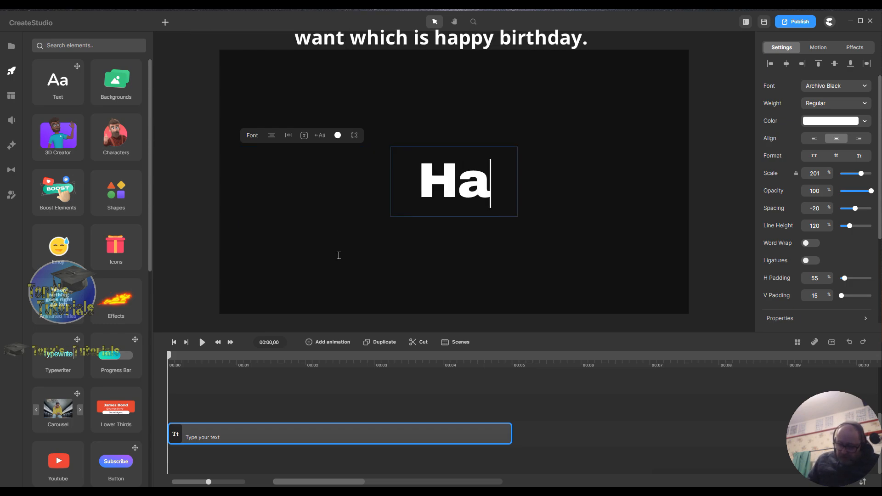
{"action": "type", "text": "ppy B"}
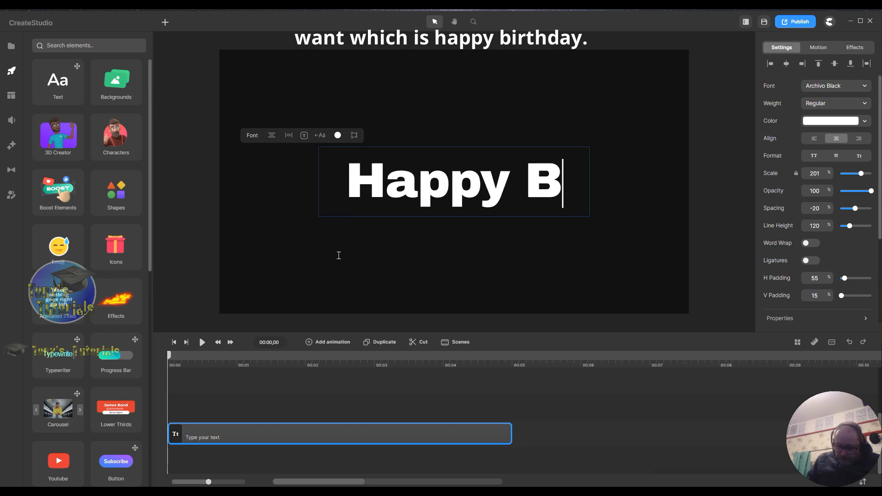
{"action": "type", "text": "ie"}
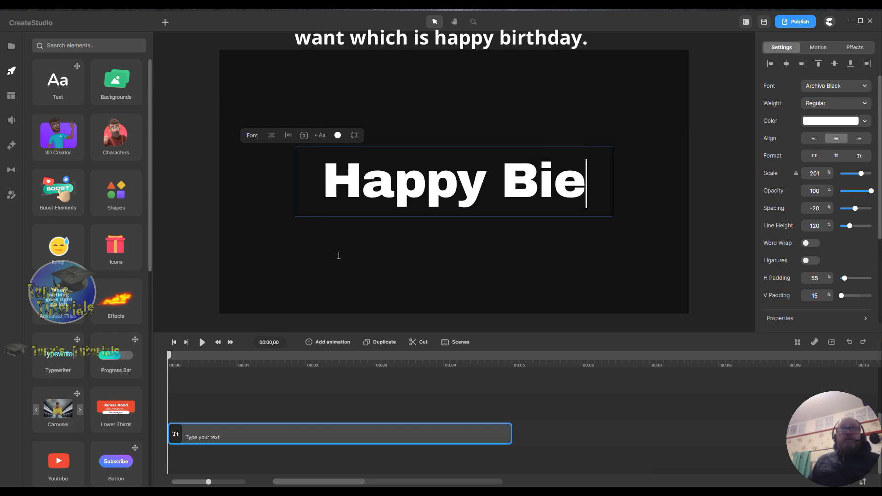
{"action": "key", "text": "BackSpace"}
{"action": "type", "text": "rt"}
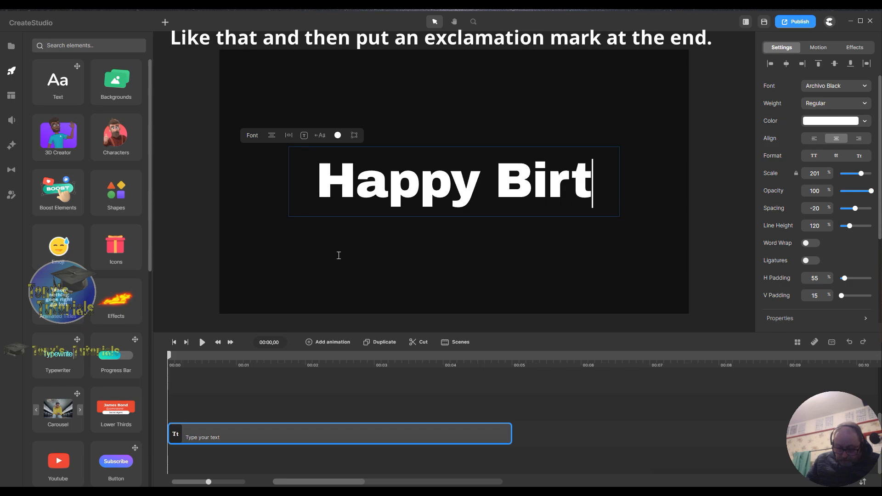
{"action": "type", "text": "hday"}
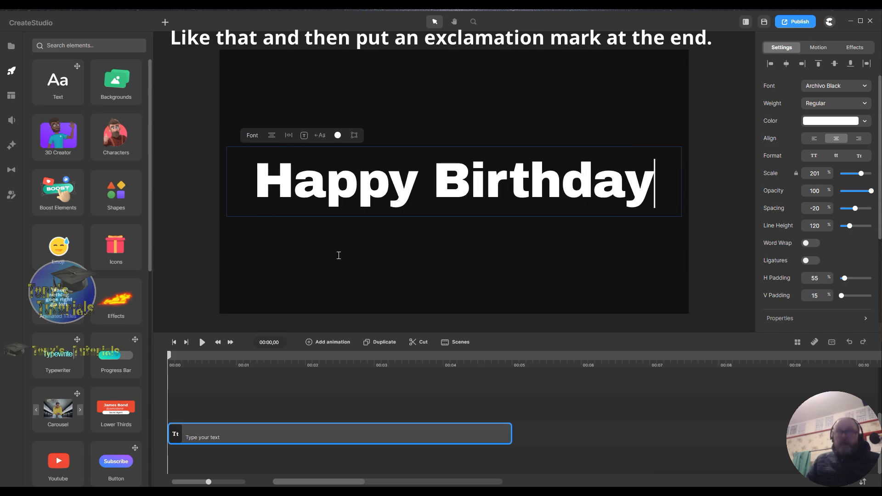
{"action": "type", "text": "!"}
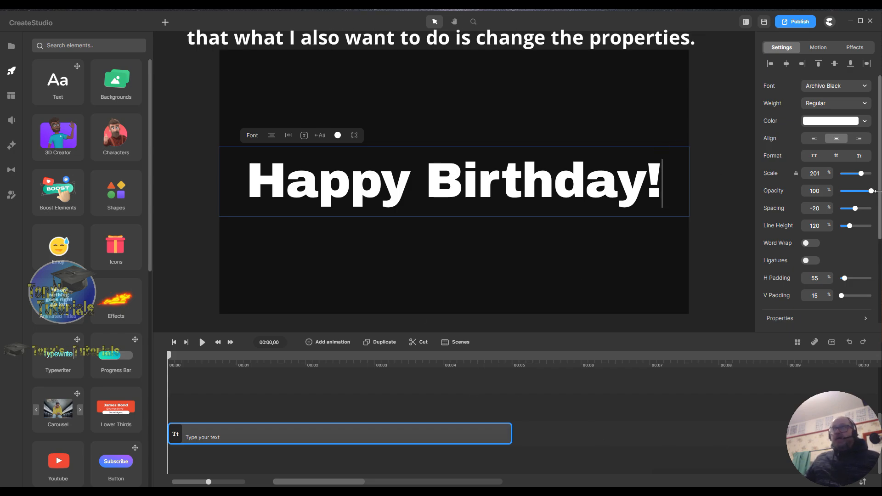
Give the Happy Birthday! text a 5 px border in white (ffffff).
{"action": "left_click_drag", "start_coordinate": [879, 155], "coordinate": [879, 238]}
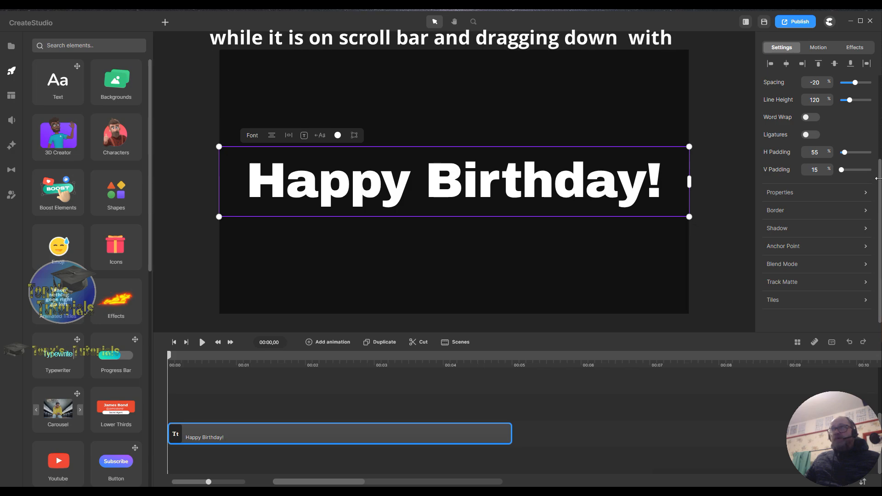
{"action": "left_click", "coordinate": [775, 210]}
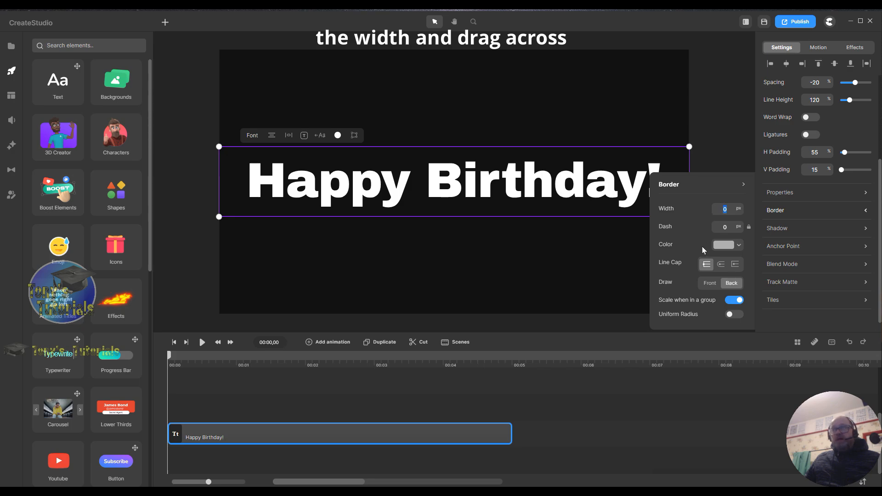
{"action": "type", "text": "5"}
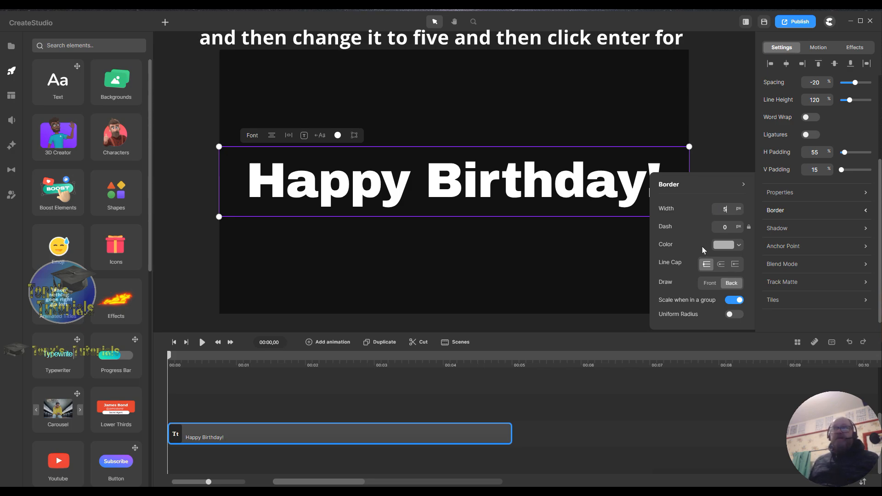
{"action": "key", "text": "Return"}
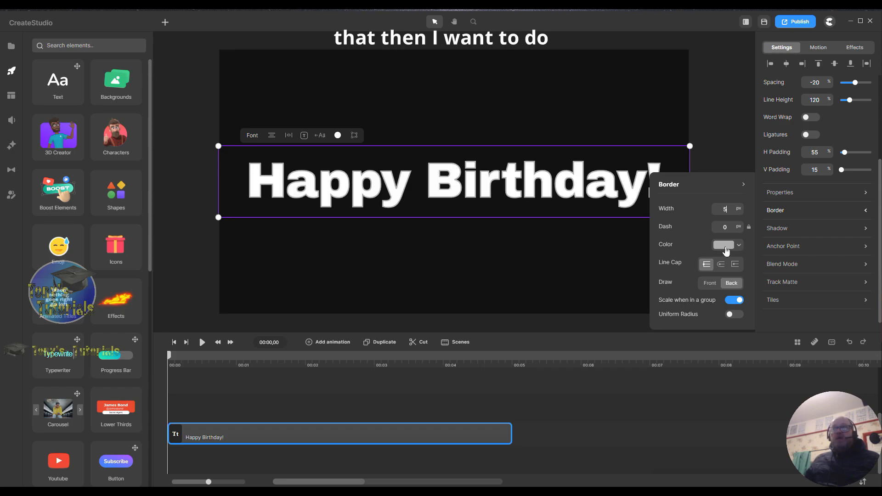
{"action": "left_click", "coordinate": [723, 248]}
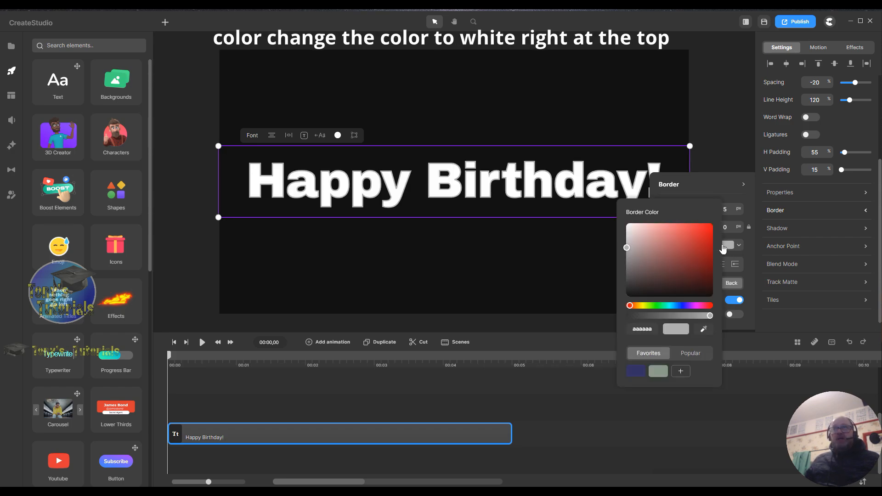
{"action": "left_click_drag", "start_coordinate": [626, 245], "coordinate": [626, 224]}
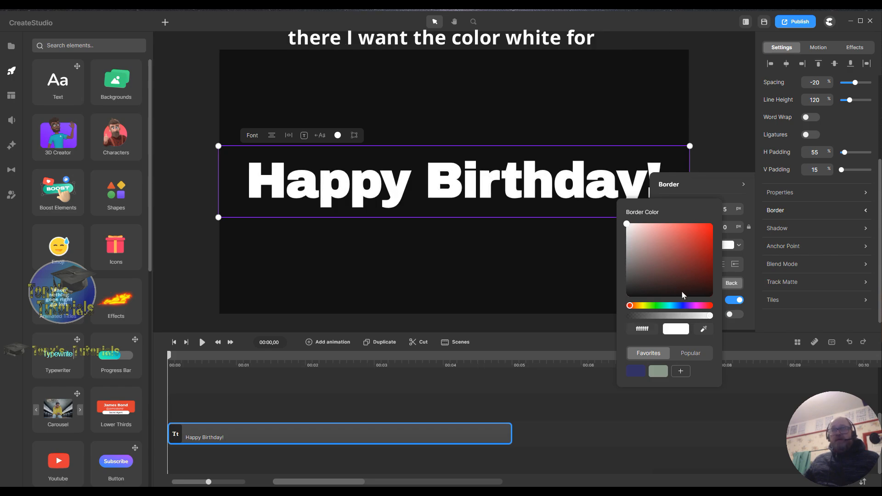
{"action": "left_click", "coordinate": [568, 304]}
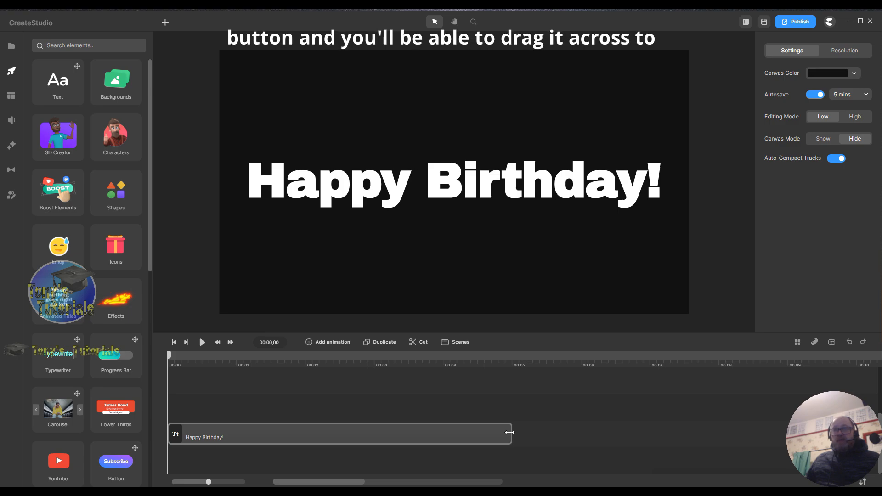
Extend the text clip to about 10 seconds and give it a Right position In motion, applied by letter in reverse.
{"action": "left_click_drag", "start_coordinate": [509, 433], "coordinate": [794, 435]}
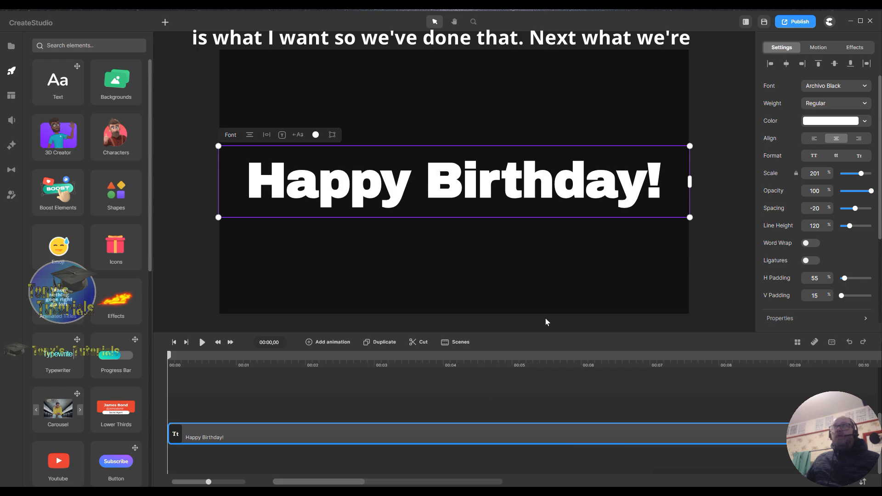
{"action": "left_click", "coordinate": [820, 50]}
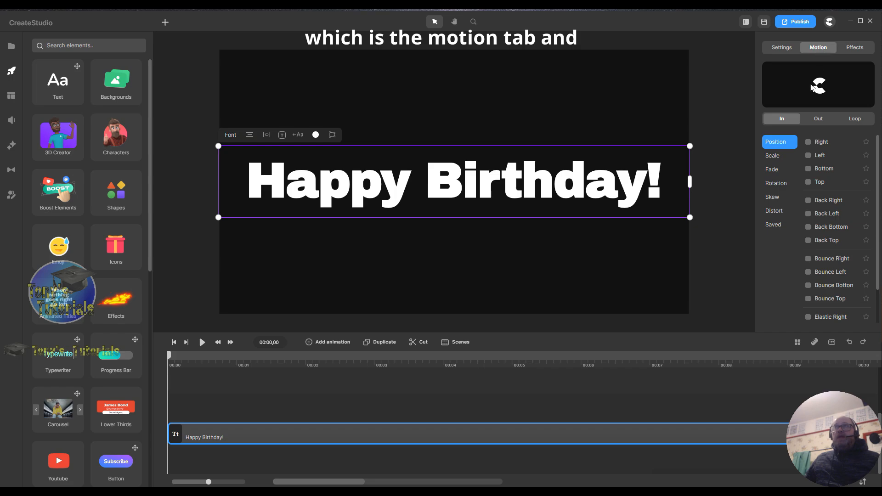
{"action": "left_click", "coordinate": [808, 142]}
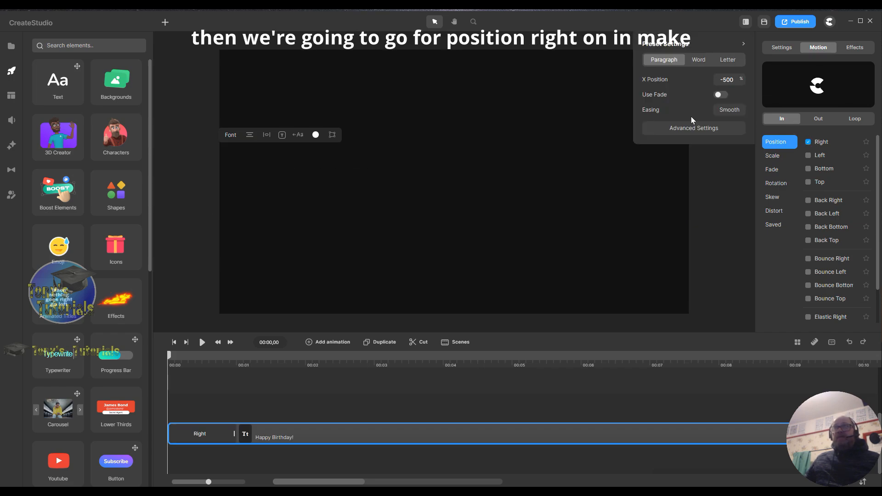
{"action": "left_click", "coordinate": [728, 60]}
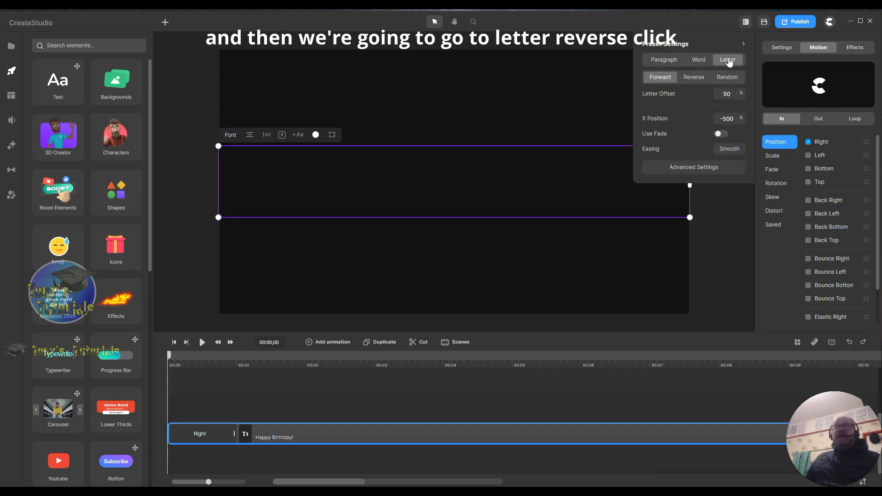
{"action": "left_click", "coordinate": [696, 78]}
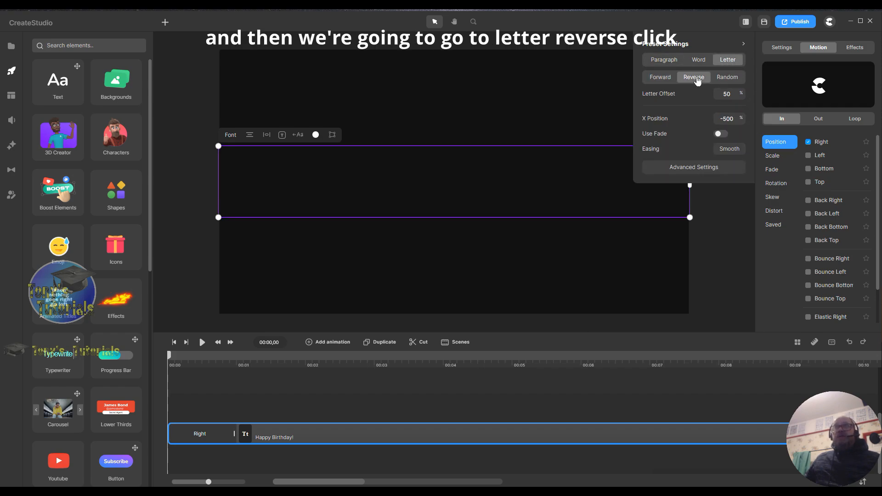
Set the Right In motion's rotation to -180 in the advanced settings and lengthen the motion to about 2 seconds.
{"action": "left_click", "coordinate": [695, 170]}
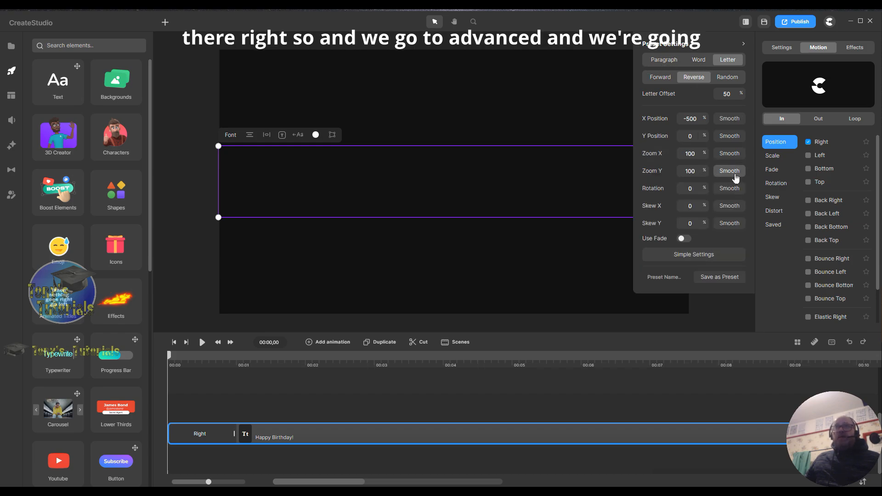
{"action": "left_click_drag", "start_coordinate": [693, 188], "coordinate": [685, 188]}
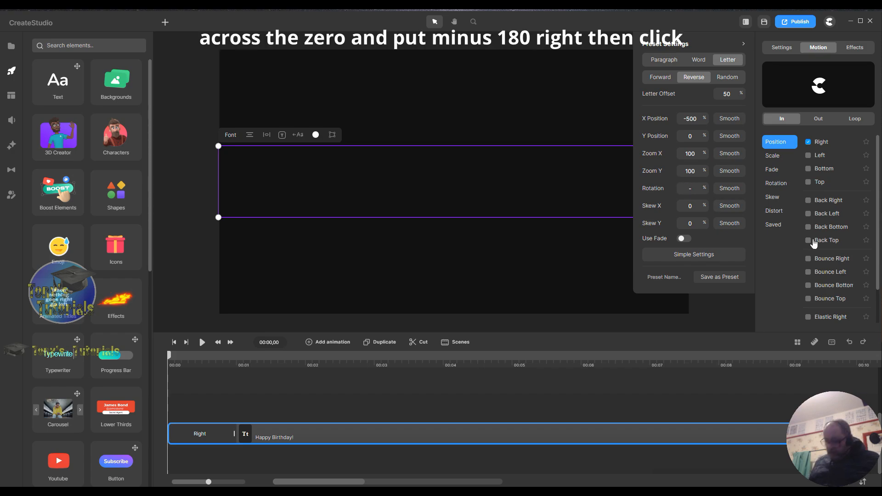
{"action": "type", "text": "-180"}
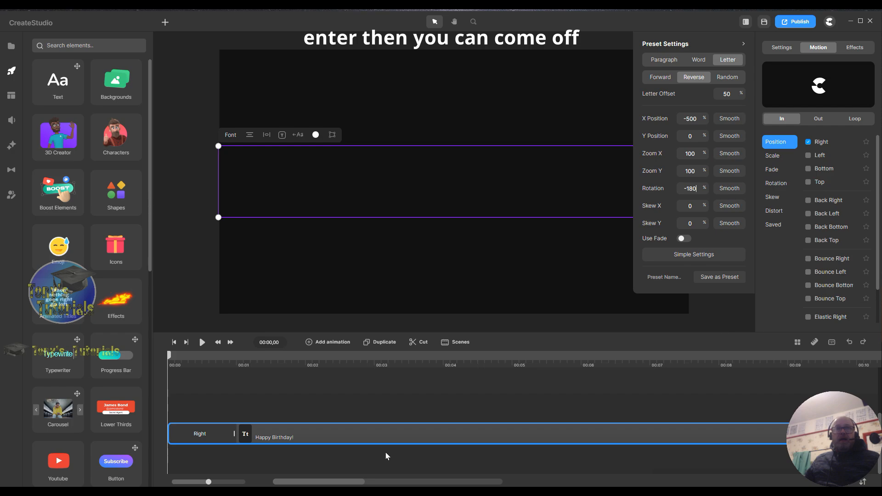
{"action": "left_click", "coordinate": [514, 366]}
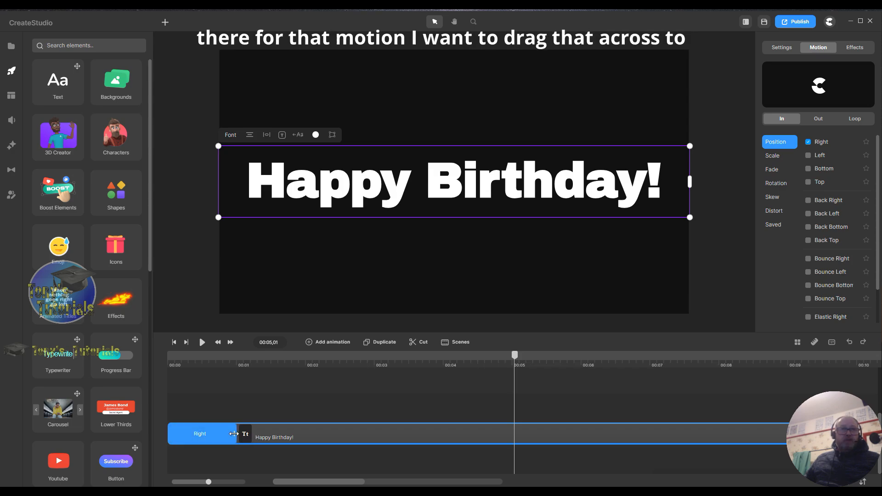
{"action": "left_click_drag", "start_coordinate": [234, 433], "coordinate": [307, 435]}
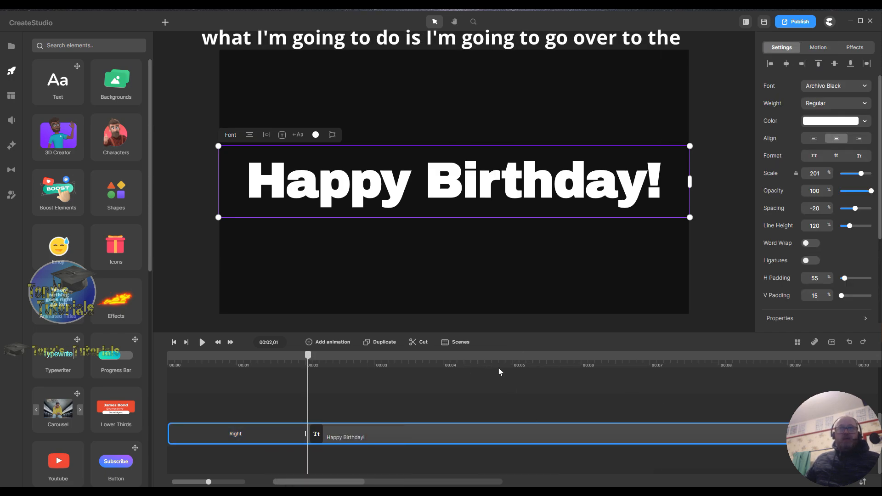
Give the Happy Birthday! text a Bottom position Out motion, applied by letter in reverse.
{"action": "left_click", "coordinate": [725, 365]}
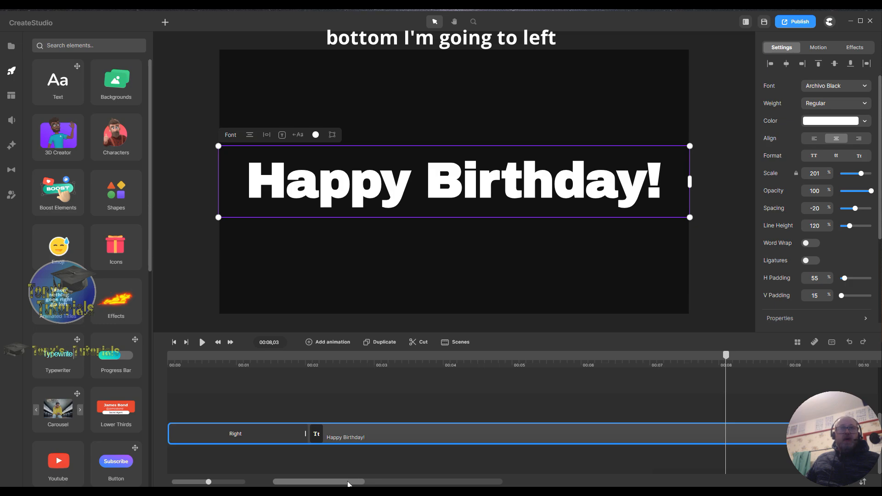
{"action": "left_click_drag", "start_coordinate": [347, 484], "coordinate": [361, 484]}
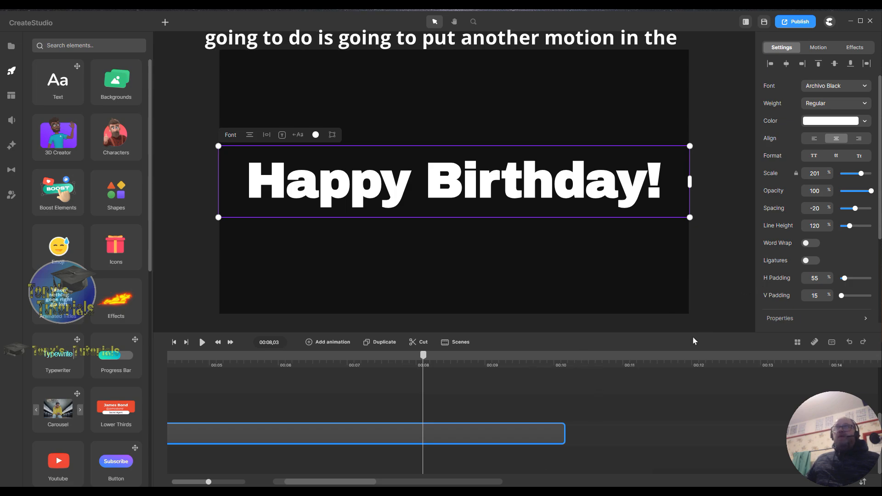
{"action": "left_click", "coordinate": [818, 47]}
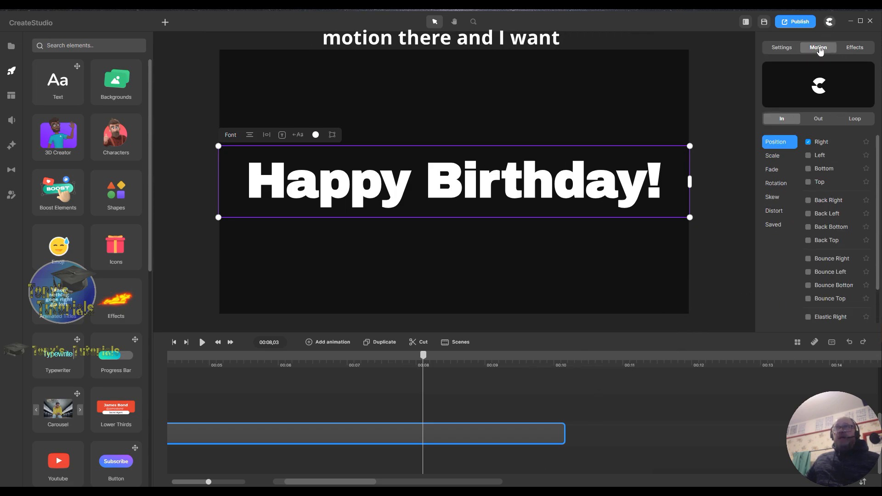
{"action": "left_click", "coordinate": [818, 119]}
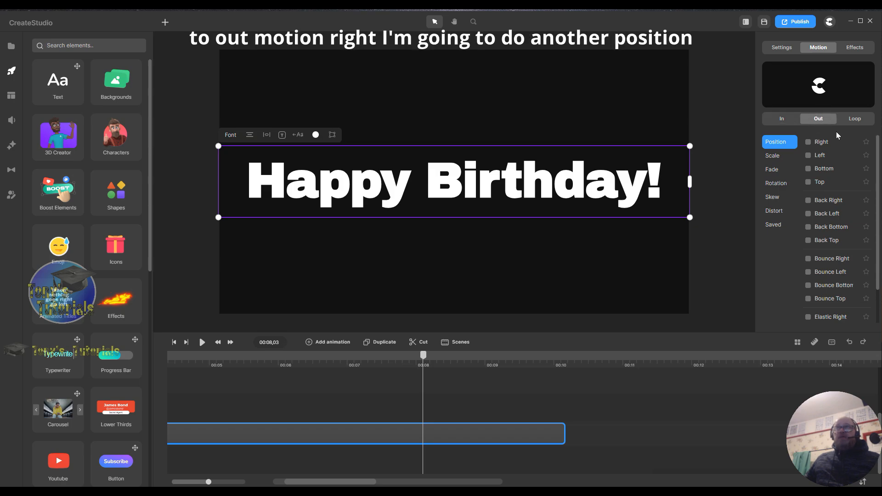
{"action": "left_click", "coordinate": [808, 170]}
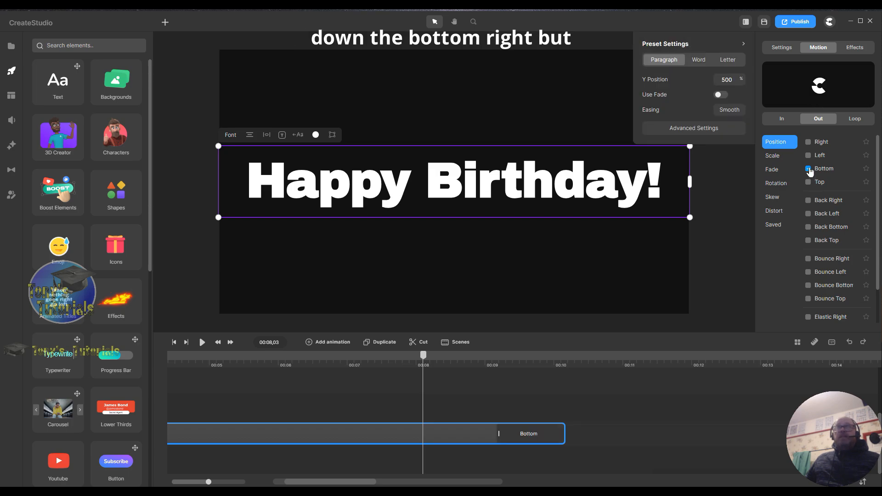
{"action": "left_click", "coordinate": [732, 62]}
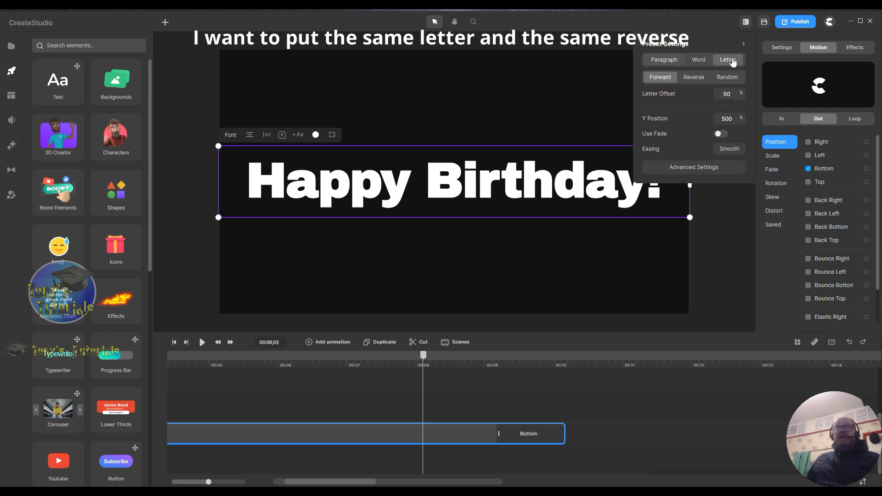
{"action": "left_click", "coordinate": [697, 79]}
Set the Bottom Out motion's rotation to -180 in the advanced settings and lengthen it to start at about 8 seconds.
{"action": "left_click", "coordinate": [704, 169]}
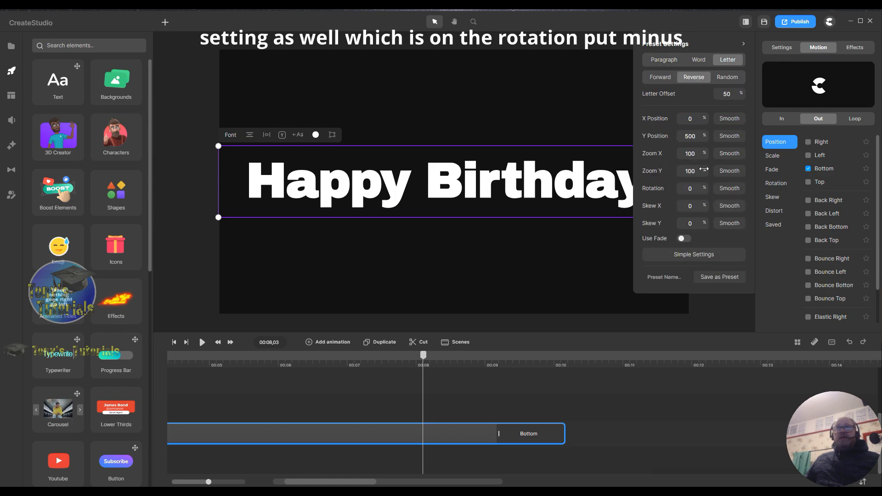
{"action": "type", "text": "-"}
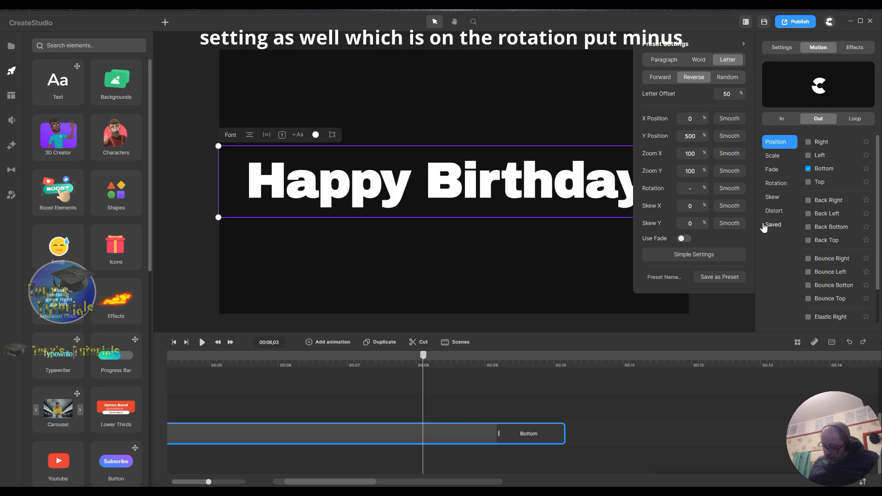
{"action": "type", "text": "180"}
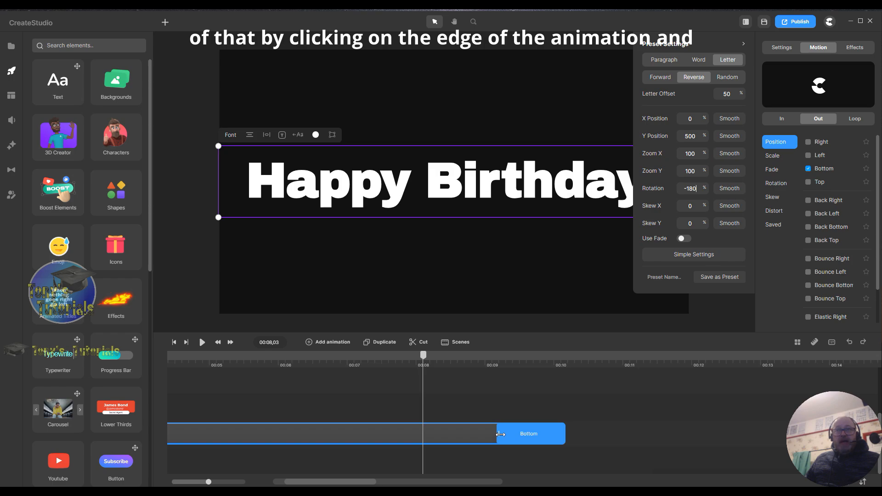
{"action": "left_click_drag", "start_coordinate": [500, 434], "coordinate": [426, 446]}
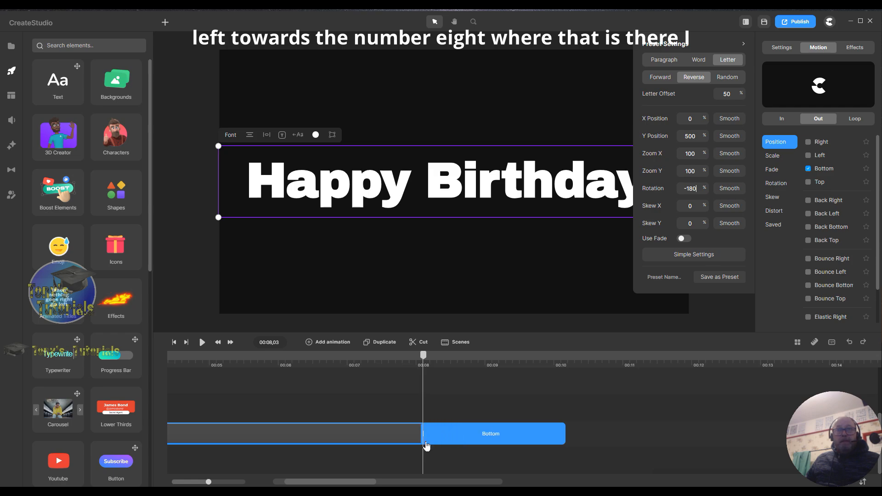
{"action": "left_click", "coordinate": [425, 363]}
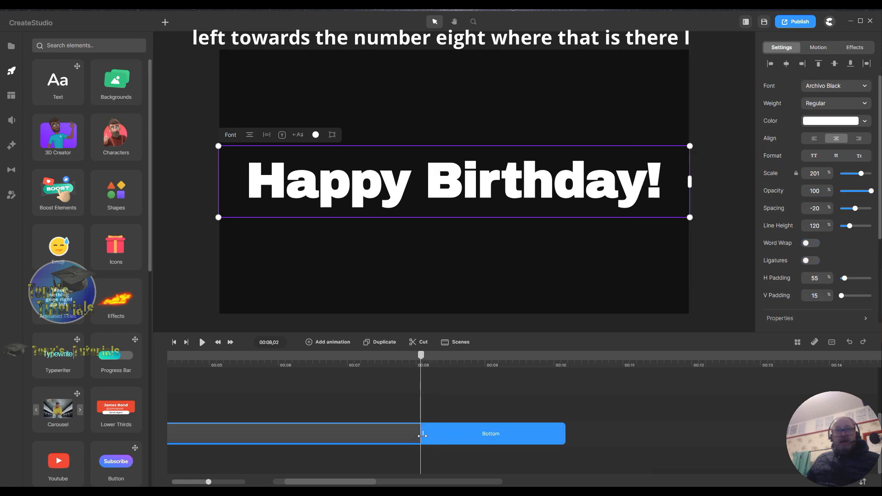
{"action": "left_click_drag", "start_coordinate": [422, 436], "coordinate": [424, 436]}
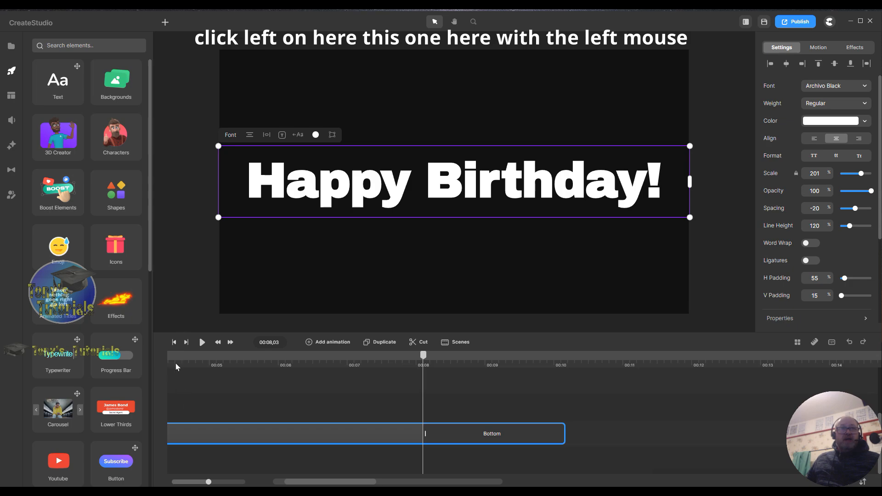
Play the text animation from the beginning to preview its In and Out motions.
{"action": "left_click", "coordinate": [174, 343]}
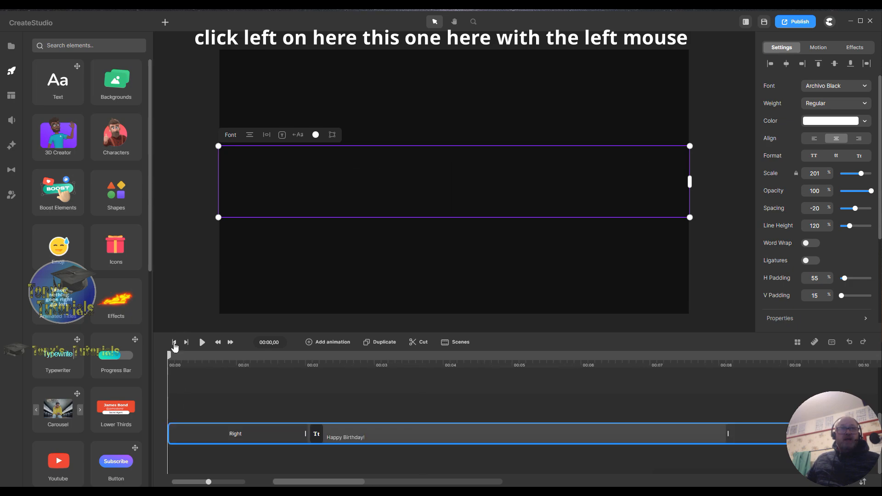
{"action": "left_click", "coordinate": [202, 343]}
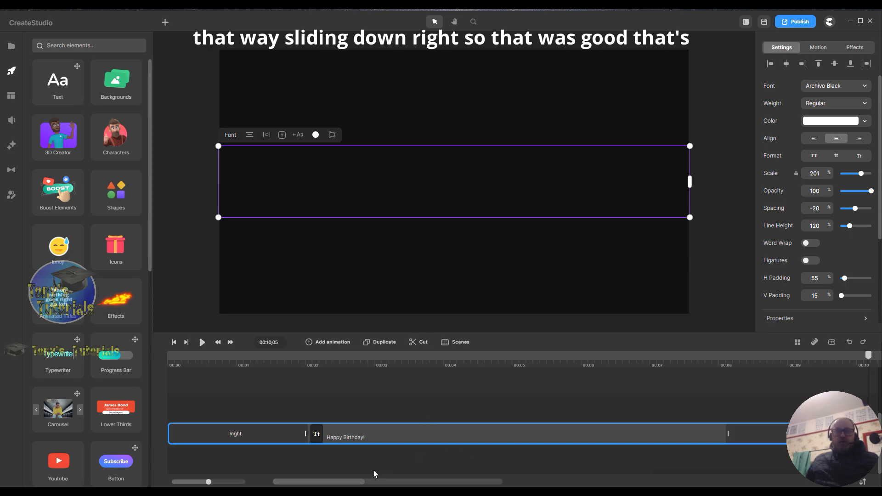
Duplicate the Happy Birthday! clip and cut the upper copy at about 2 seconds and about 8 seconds.
{"action": "left_click_drag", "start_coordinate": [344, 482], "coordinate": [345, 483]}
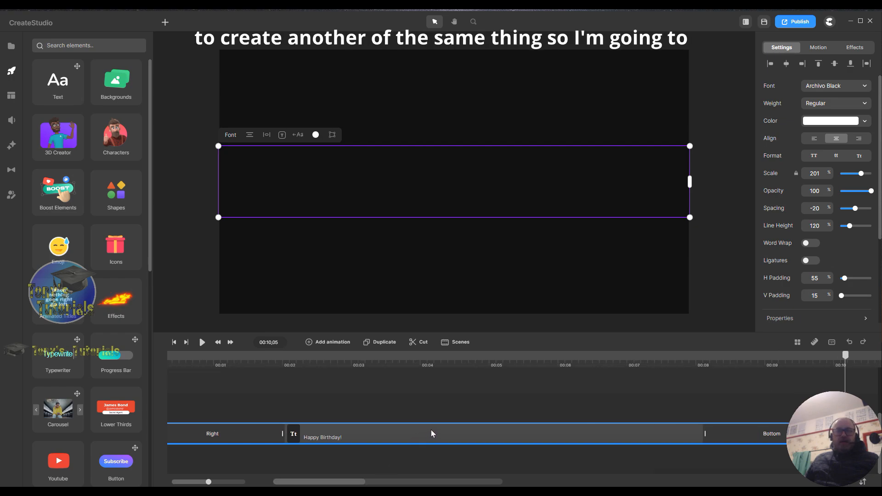
{"action": "left_click", "coordinate": [385, 344]}
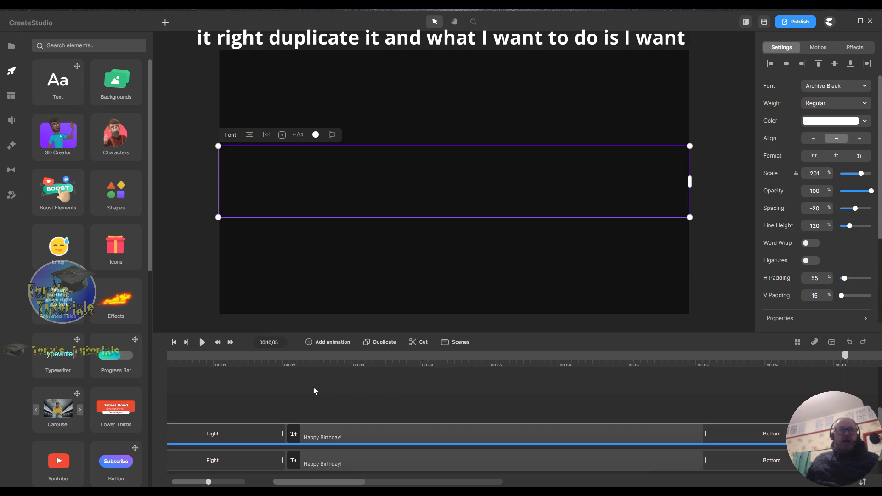
{"action": "left_click", "coordinate": [285, 359]}
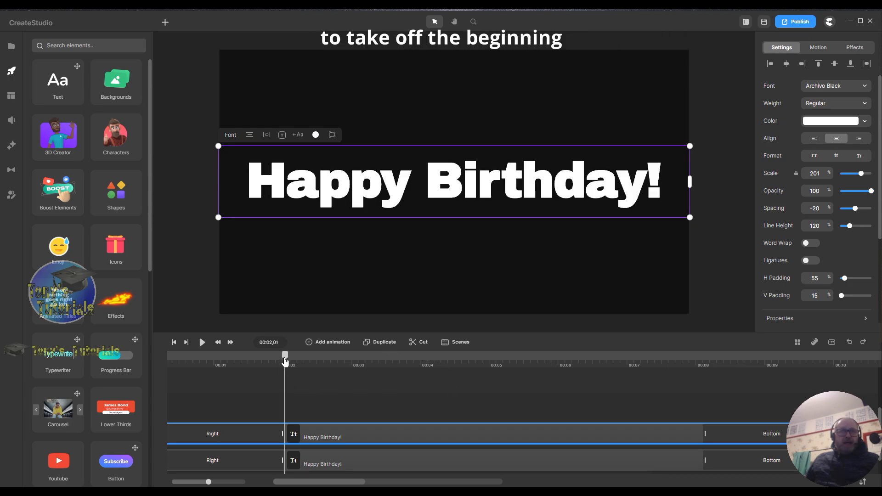
{"action": "left_click", "coordinate": [418, 345]}
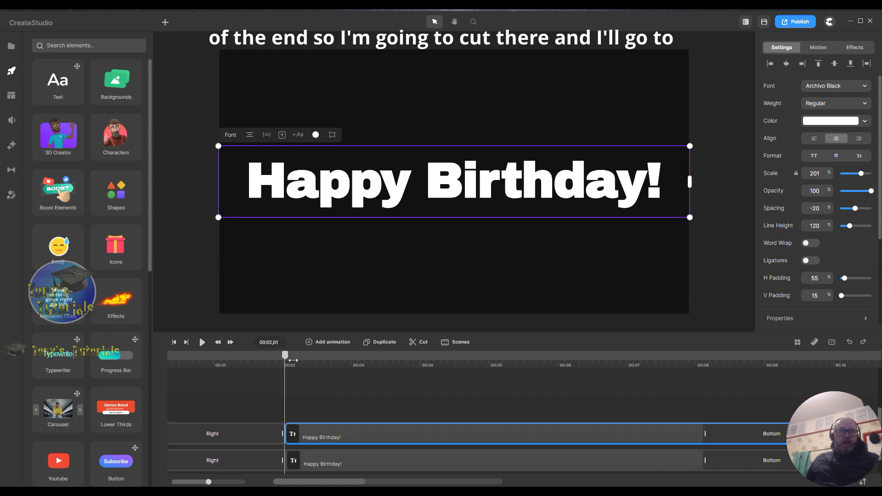
{"action": "left_click_drag", "start_coordinate": [293, 360], "coordinate": [702, 376]}
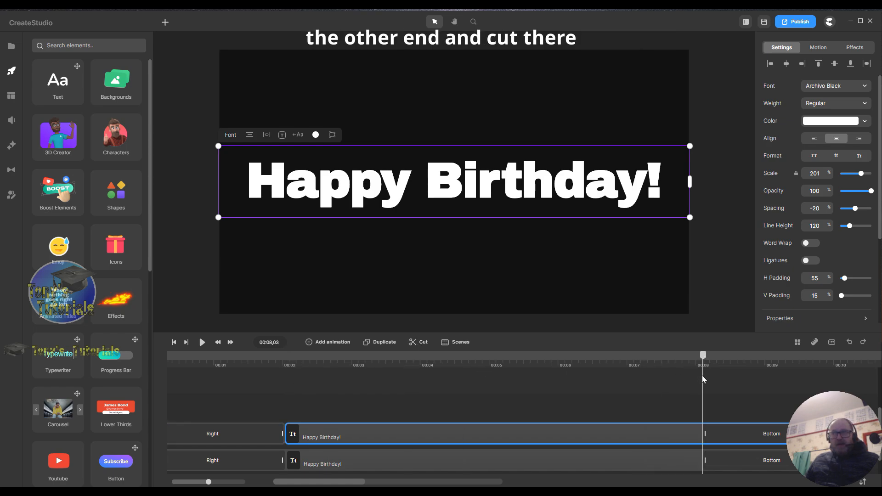
{"action": "left_click", "coordinate": [417, 345]}
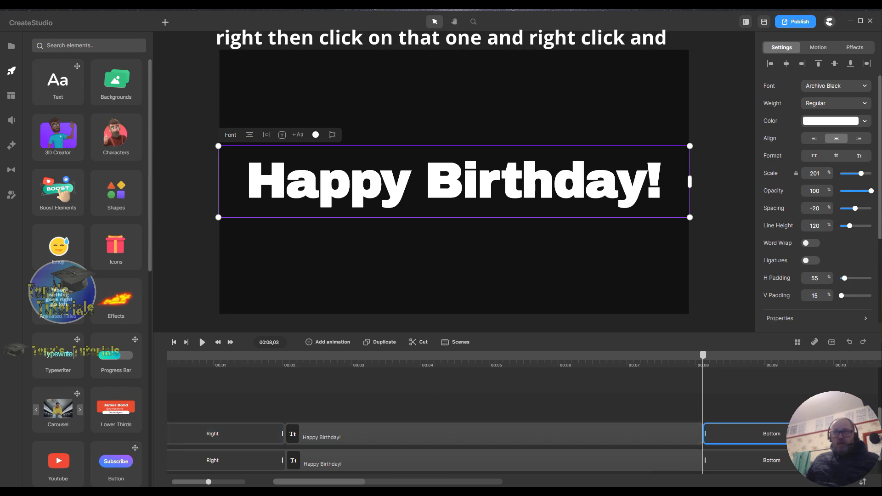
Remove the Bottom motion from the cut piece after 8 seconds and delete that piece.
{"action": "right_click", "coordinate": [754, 434]}
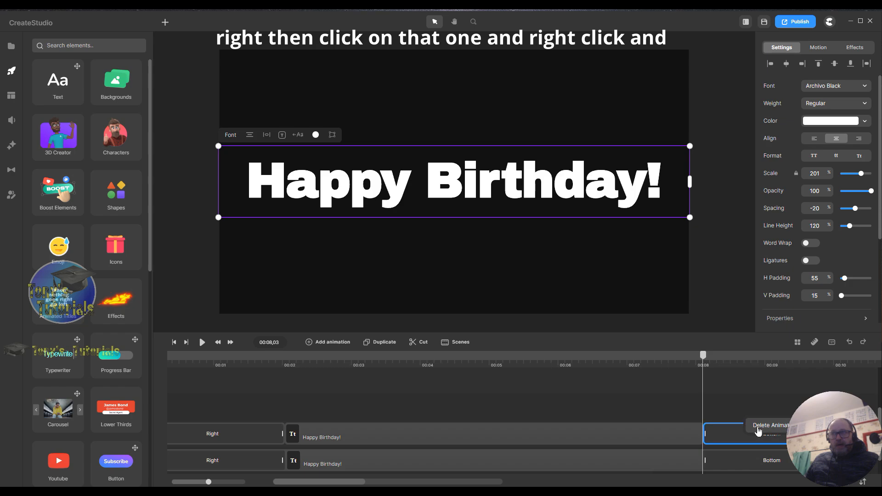
{"action": "left_click", "coordinate": [759, 427]}
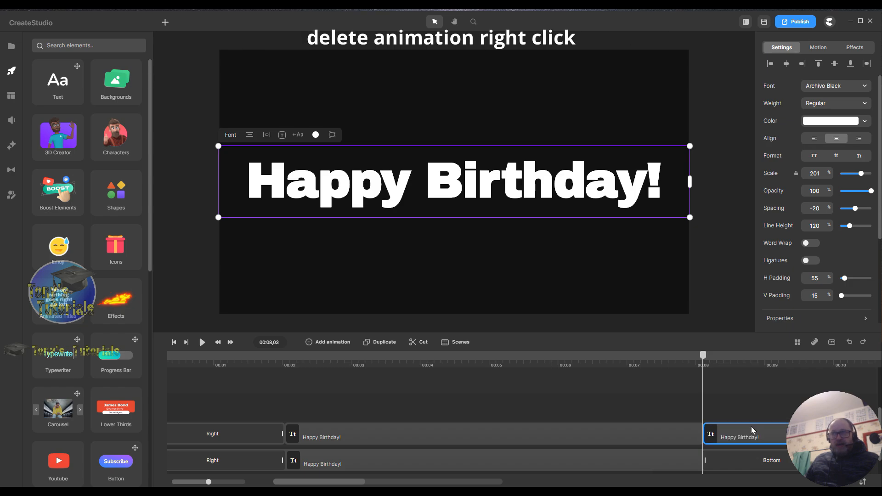
{"action": "right_click", "coordinate": [735, 434]}
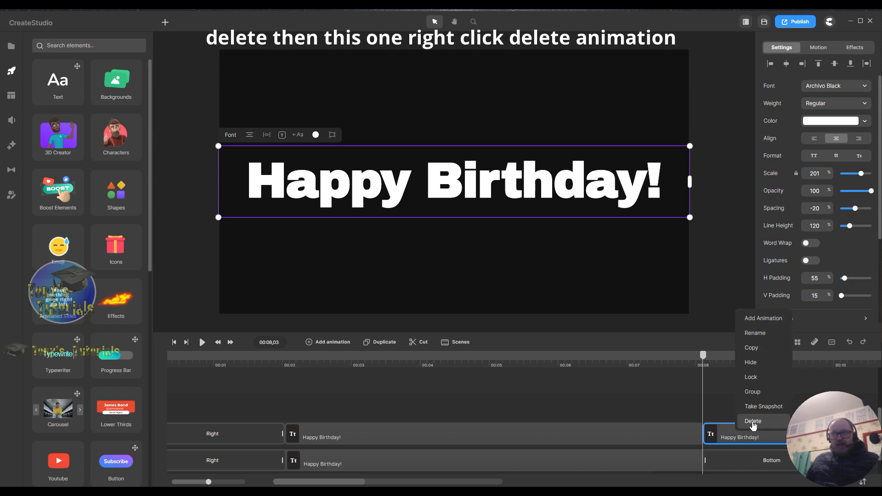
{"action": "left_click", "coordinate": [752, 421]}
Remove the Right motion from the upper track's piece before 2 seconds and delete that piece.
{"action": "left_click", "coordinate": [234, 408]}
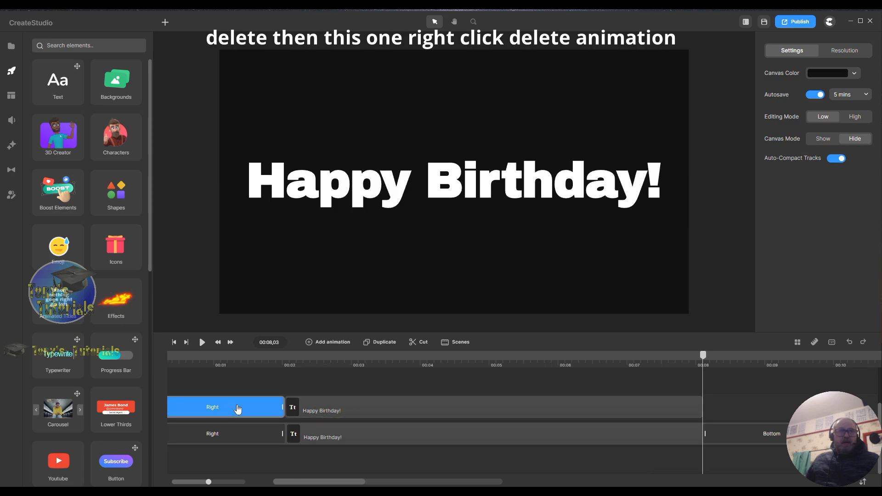
{"action": "left_click", "coordinate": [239, 408]}
{"action": "right_click", "coordinate": [241, 408]}
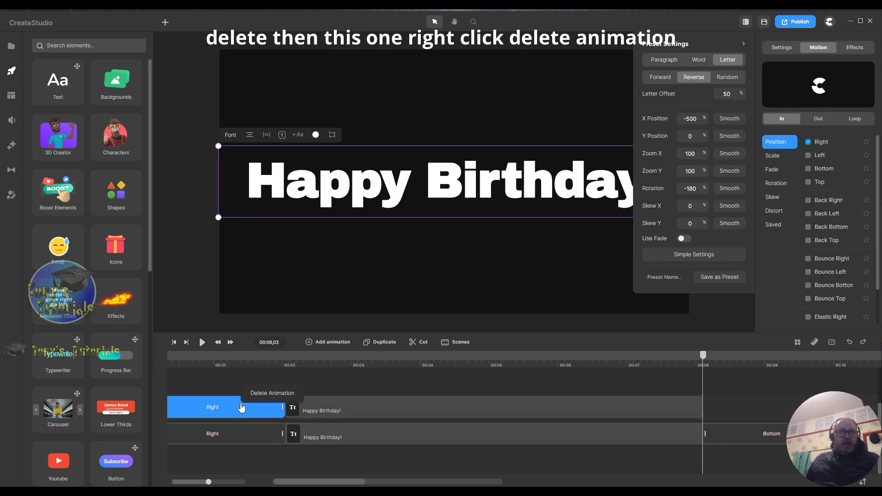
{"action": "left_click", "coordinate": [265, 394]}
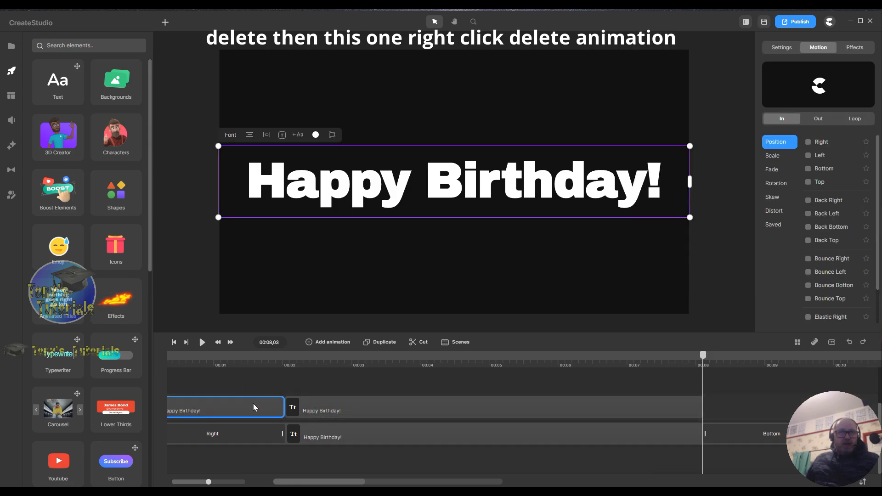
{"action": "right_click", "coordinate": [253, 407]}
{"action": "left_click", "coordinate": [269, 391]}
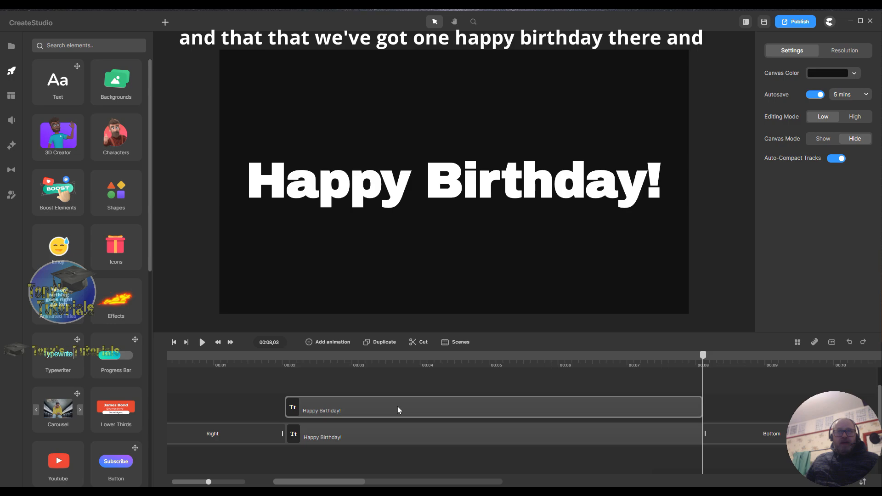
Make the fill color of the trimmed Happy Birthday! copy fully transparent and duplicate that copy.
{"action": "left_click", "coordinate": [418, 409]}
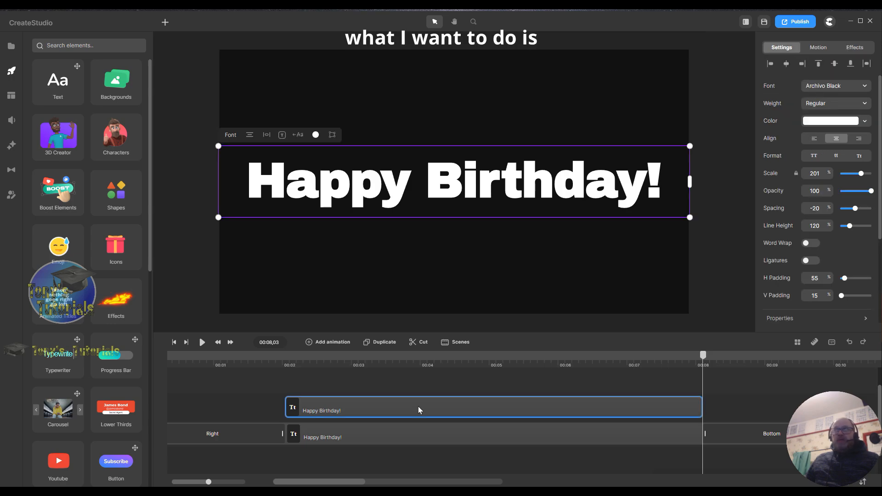
{"action": "left_click", "coordinate": [830, 122]}
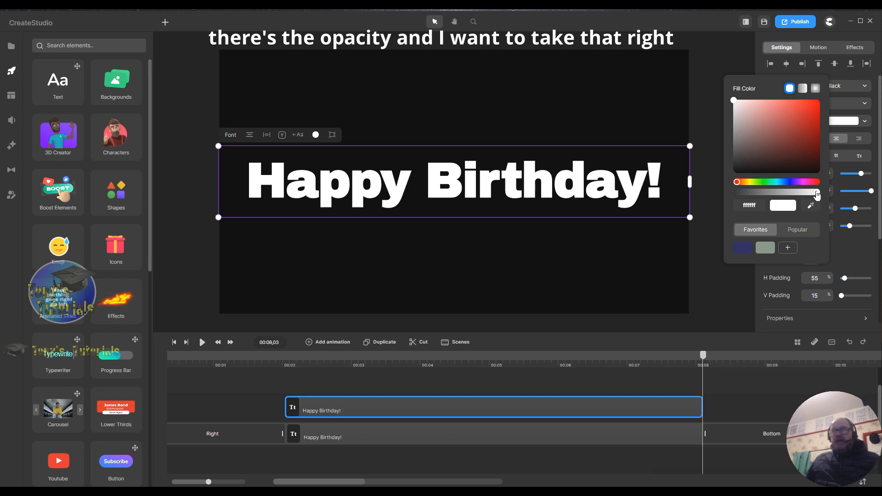
{"action": "left_click_drag", "start_coordinate": [816, 192], "coordinate": [714, 186]}
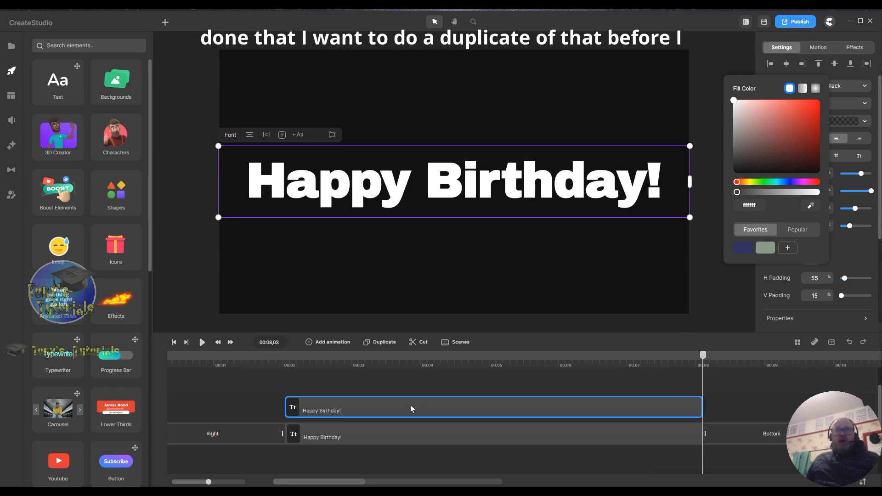
{"action": "left_click", "coordinate": [381, 343]}
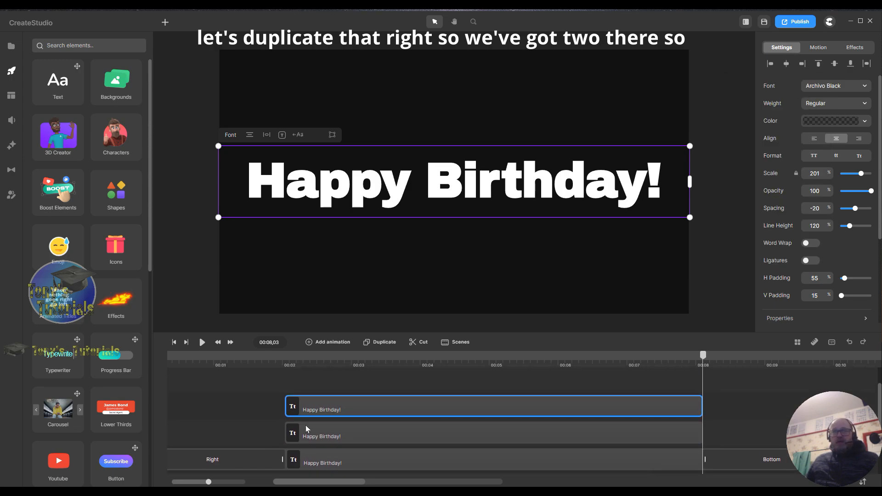
Add a Position animation with Linear easing to the uppermost Happy Birthday! copy, running from 00:02,02 to 00:03,19.
{"action": "left_click_drag", "start_coordinate": [703, 355], "coordinate": [414, 358]}
{"action": "left_click_drag", "start_coordinate": [367, 373], "coordinate": [289, 373]}
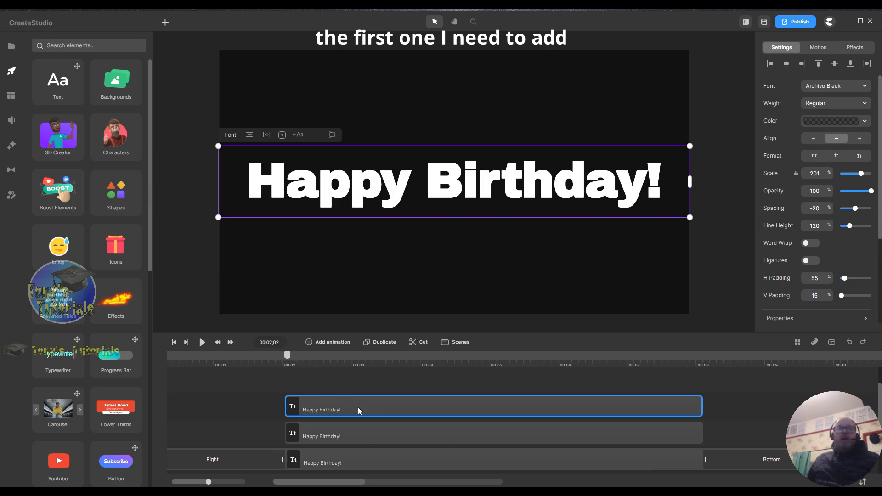
{"action": "left_click", "coordinate": [310, 344]}
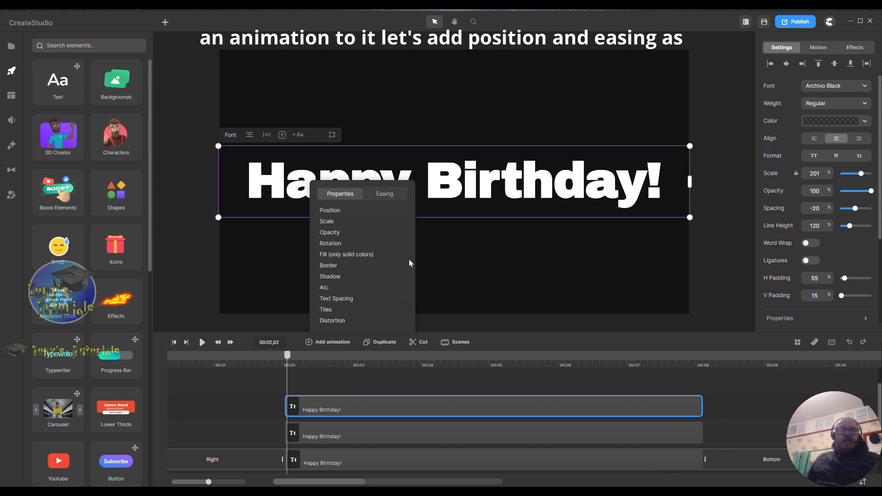
{"action": "left_click", "coordinate": [337, 214]}
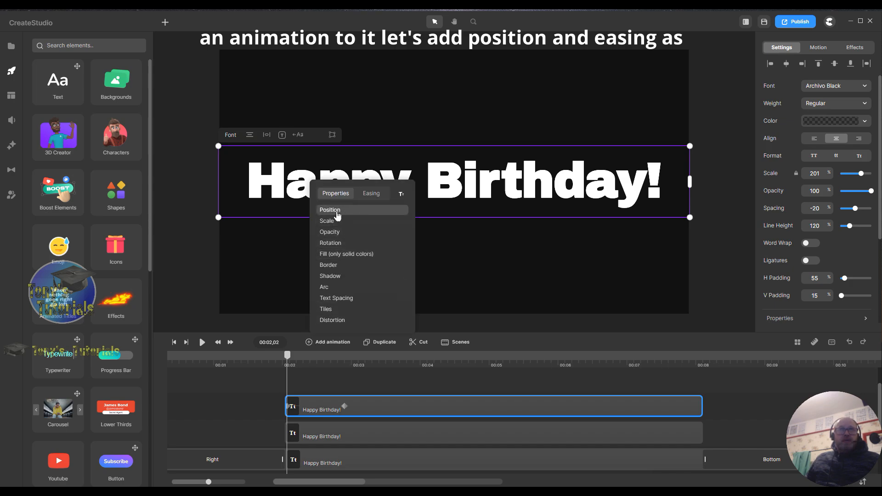
{"action": "left_click", "coordinate": [372, 197]}
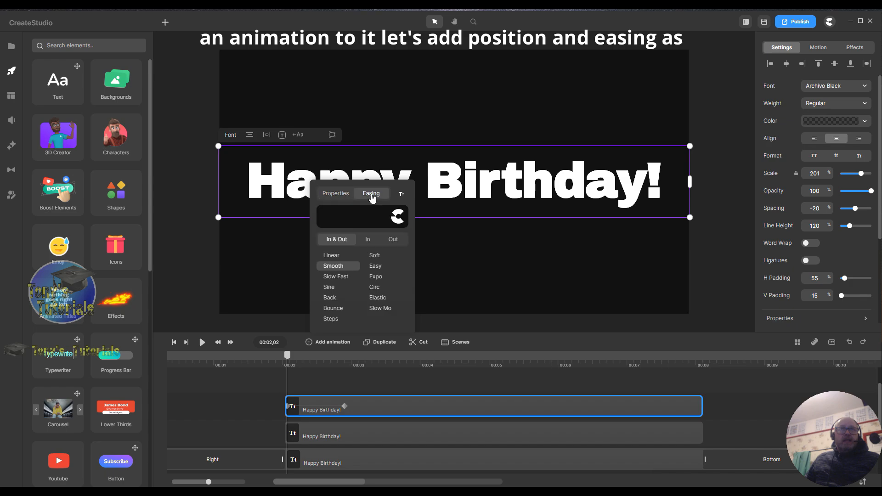
{"action": "left_click", "coordinate": [333, 257]}
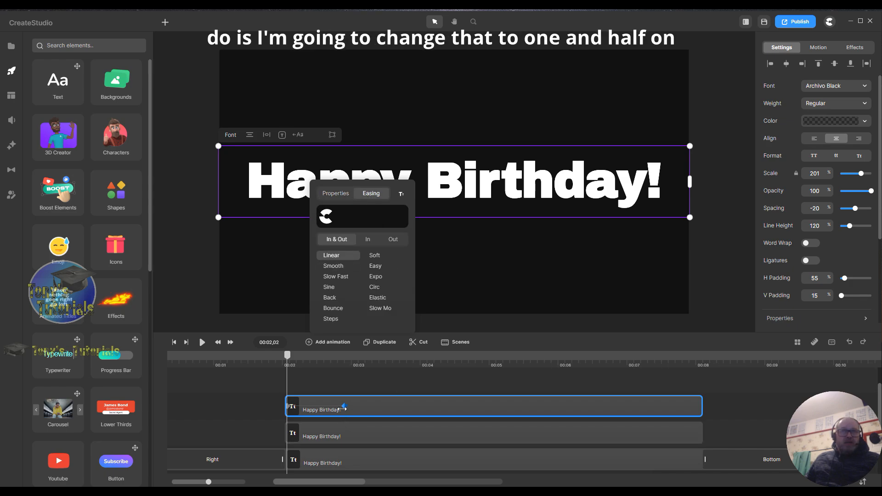
{"action": "left_click_drag", "start_coordinate": [342, 408], "coordinate": [395, 407]}
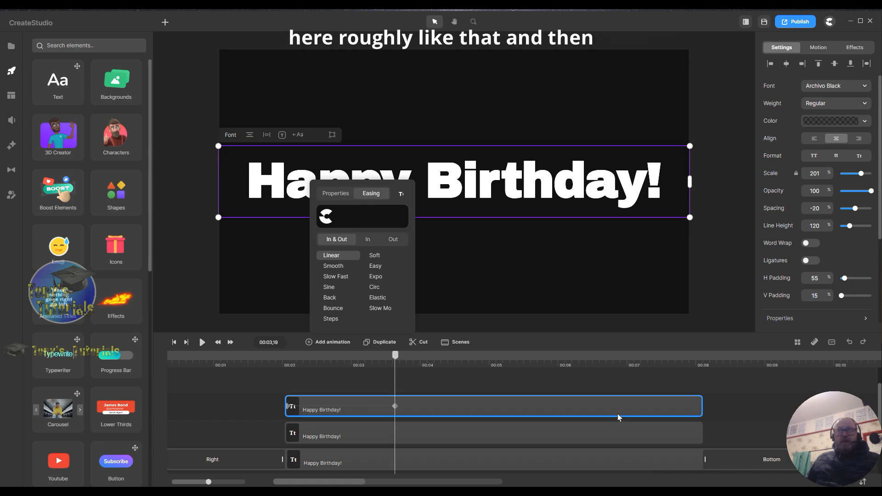
Add a Scale animation with Linear easing near the end of the uppermost copy, running from about 00:06,16 to 00:07,29.
{"action": "left_click", "coordinate": [596, 361]}
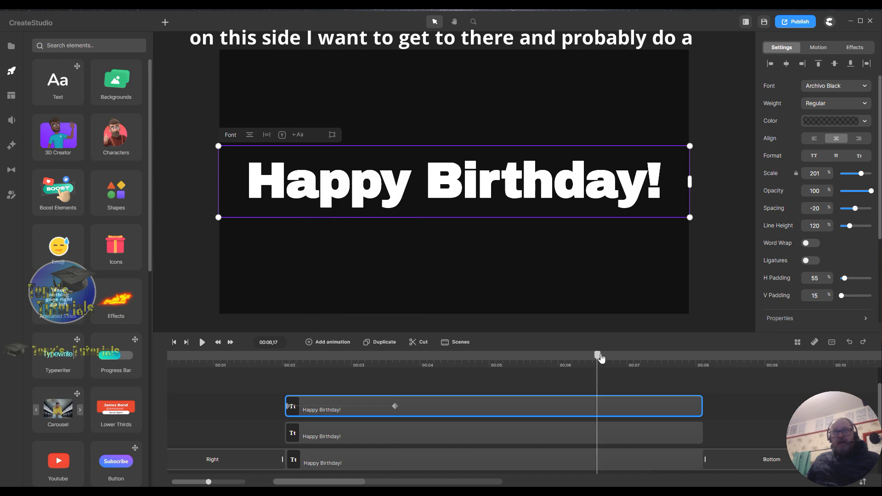
{"action": "left_click_drag", "start_coordinate": [602, 359], "coordinate": [603, 358]}
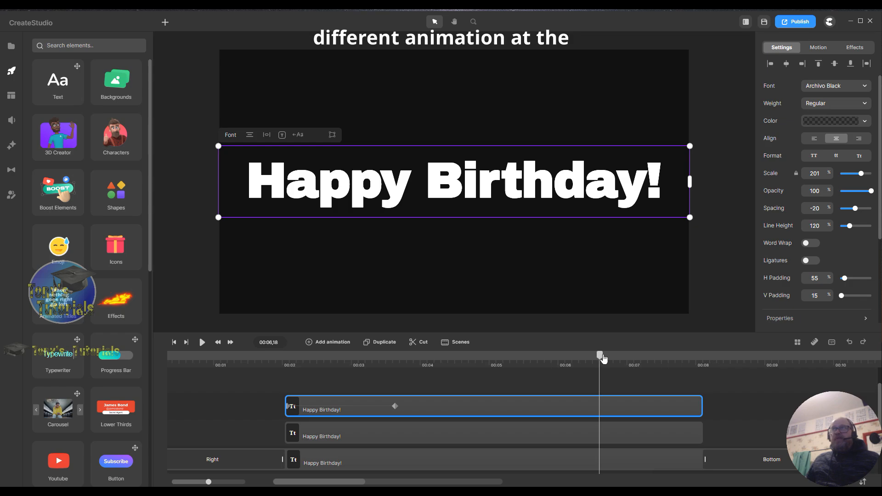
{"action": "left_click", "coordinate": [309, 343]}
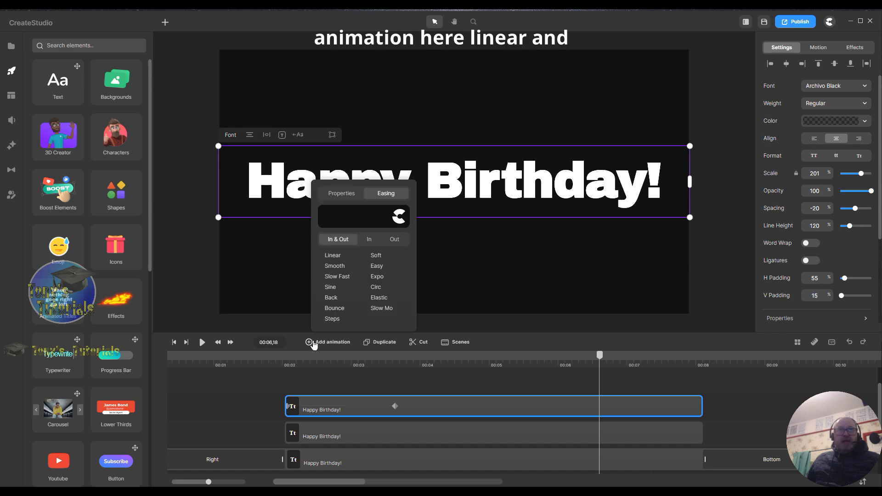
{"action": "left_click", "coordinate": [332, 256]}
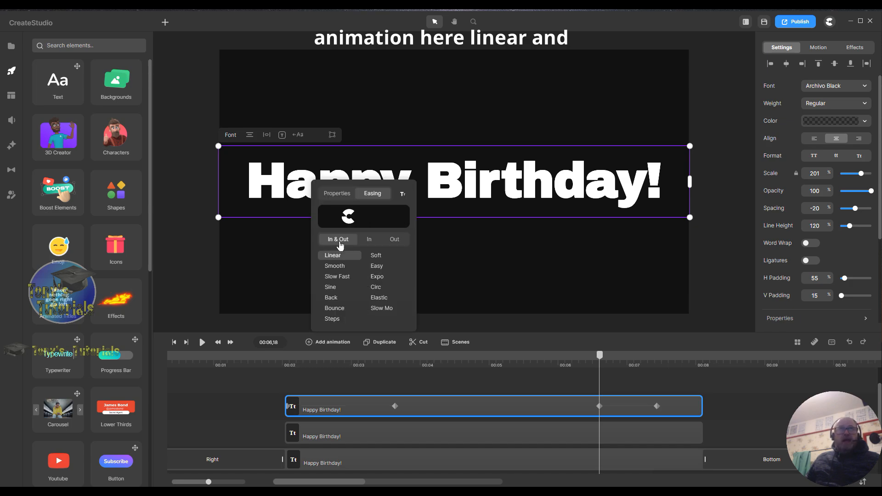
{"action": "left_click", "coordinate": [336, 193]}
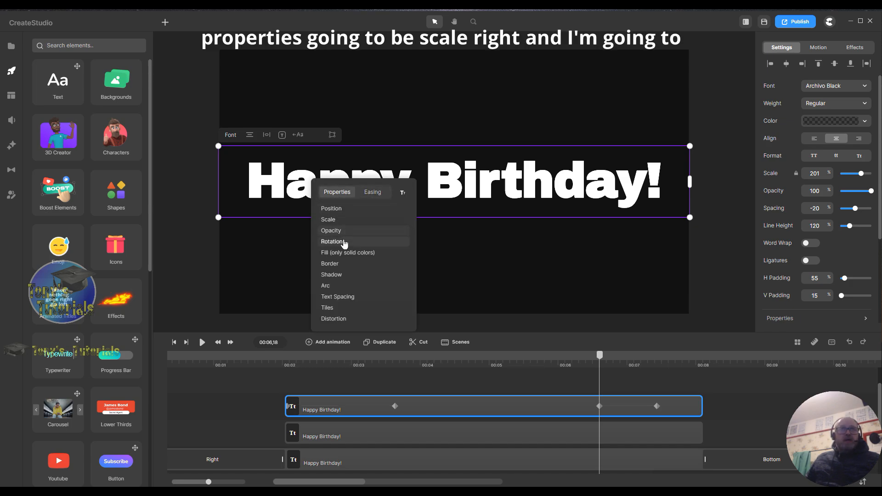
{"action": "left_click", "coordinate": [337, 220]}
{"action": "left_click_drag", "start_coordinate": [658, 407], "coordinate": [699, 411]}
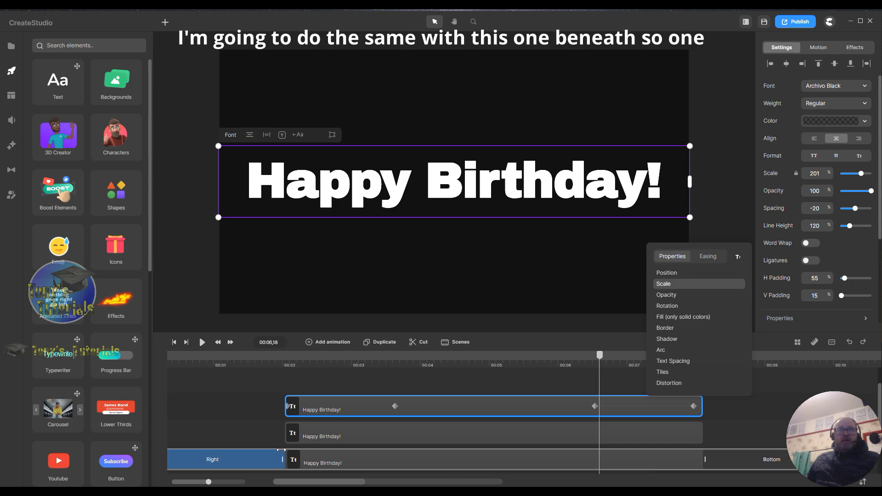
Add a Position animation with Linear easing to the second Happy Birthday! copy, running from 00:02,01 to about 00:03,19.
{"action": "left_click", "coordinate": [332, 436]}
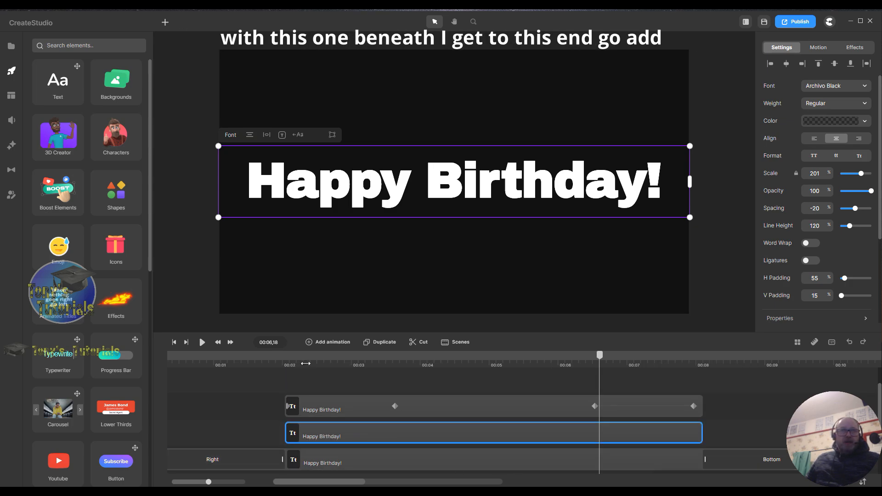
{"action": "left_click", "coordinate": [284, 361]}
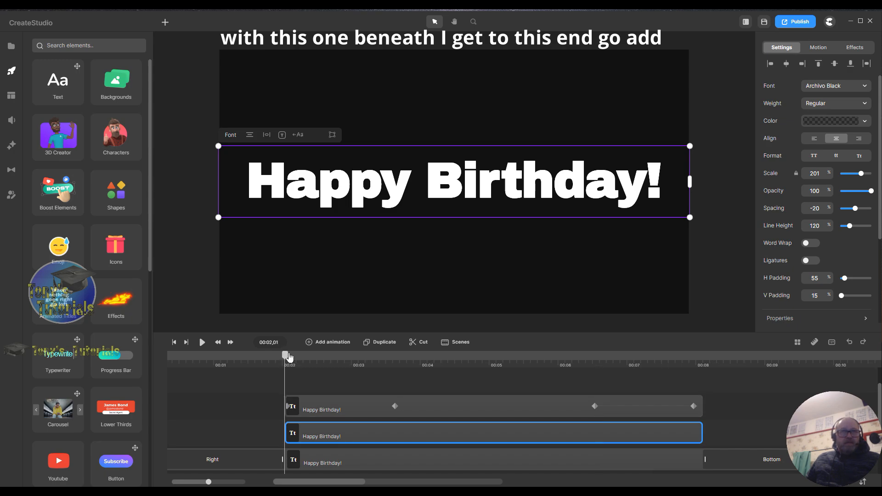
{"action": "left_click", "coordinate": [309, 344]}
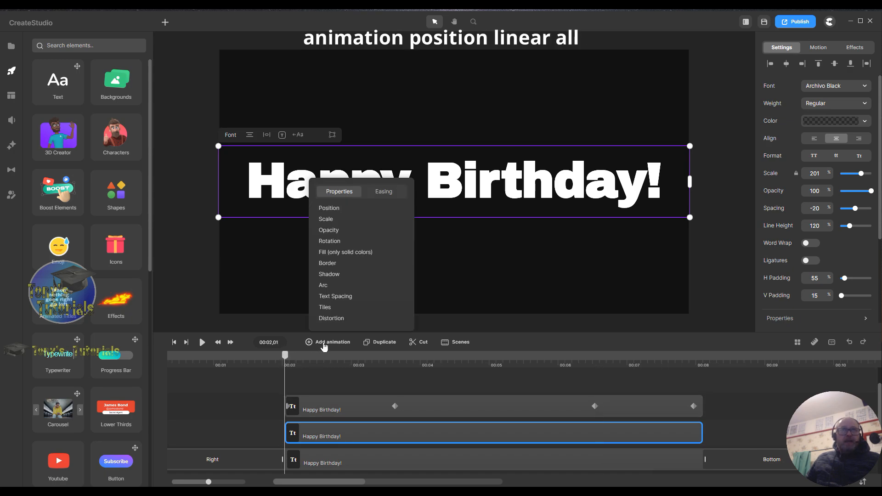
{"action": "left_click", "coordinate": [341, 209]}
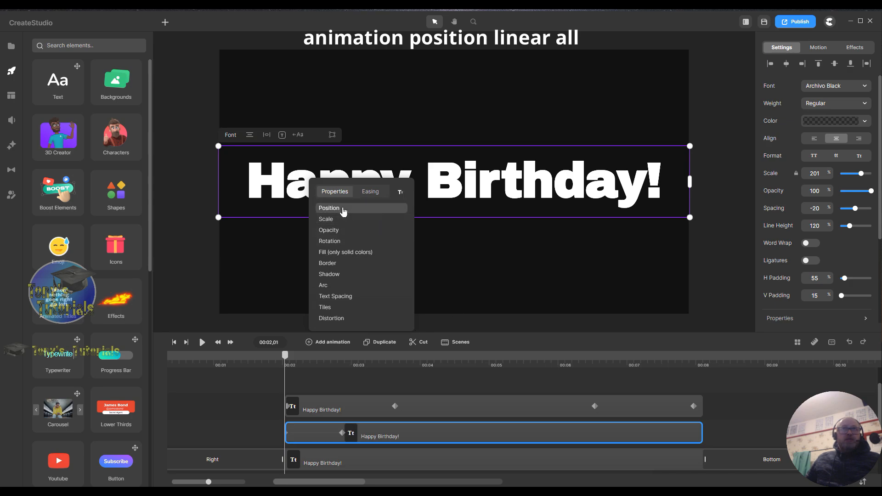
{"action": "left_click", "coordinate": [373, 196]}
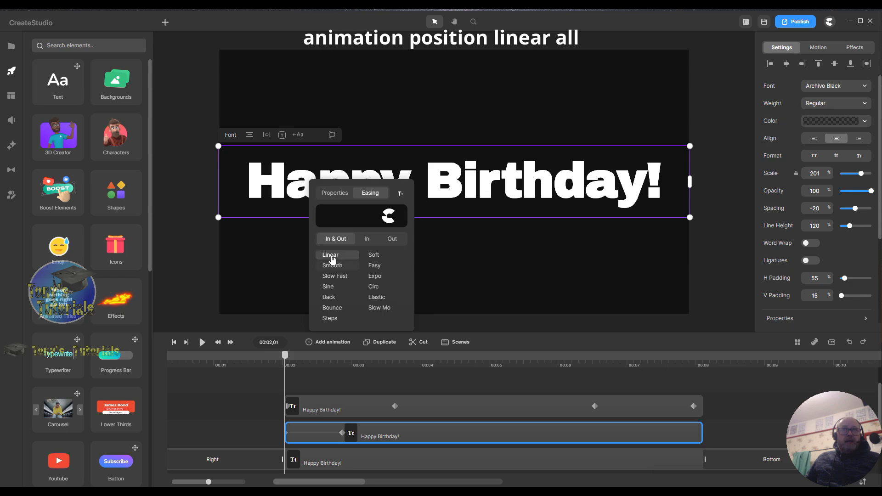
{"action": "left_click_drag", "start_coordinate": [342, 432], "coordinate": [387, 434]}
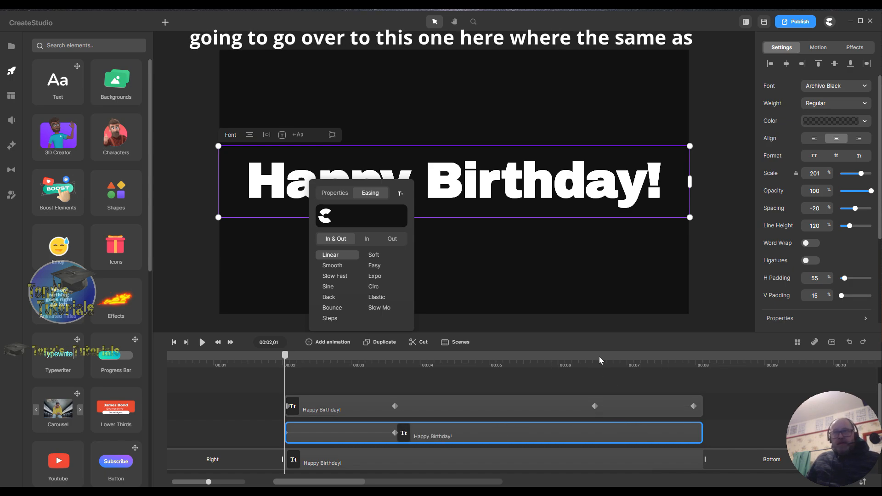
Add a Scale animation with Linear easing to the second copy, running from 00:06,16 to 00:07,29.
{"action": "left_click_drag", "start_coordinate": [591, 360], "coordinate": [596, 361]}
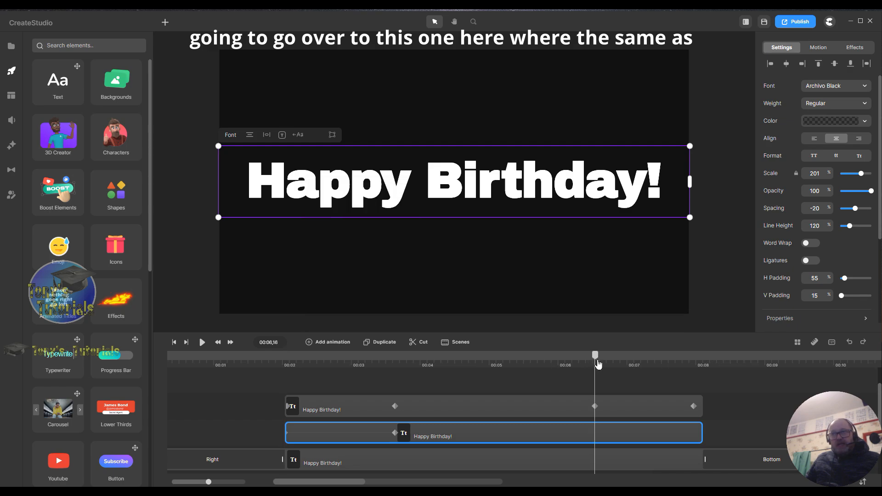
{"action": "left_click", "coordinate": [310, 345]}
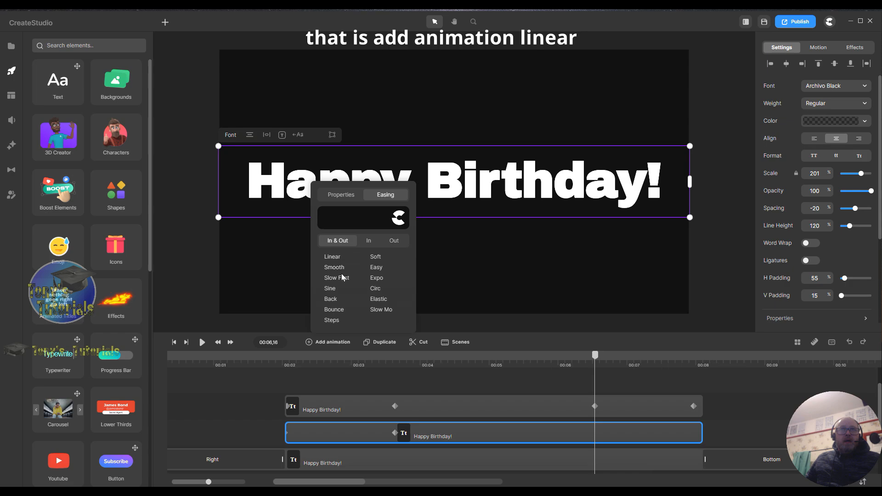
{"action": "left_click", "coordinate": [334, 256]}
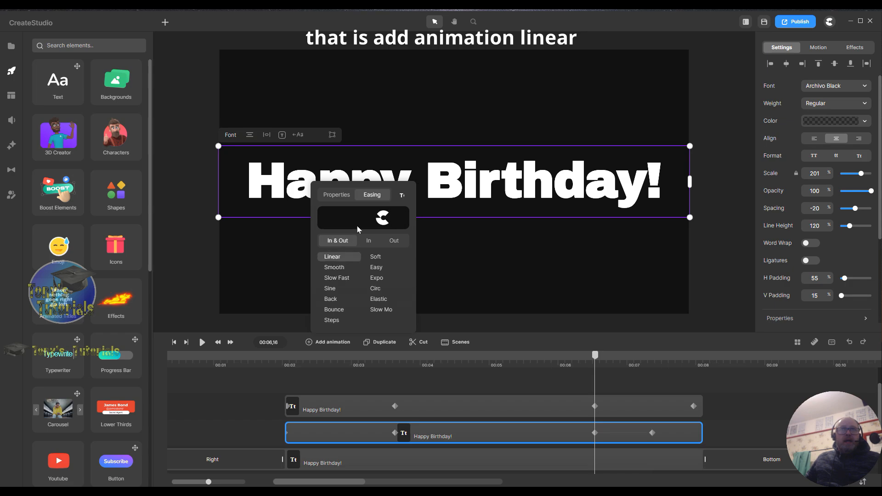
{"action": "left_click", "coordinate": [333, 198]}
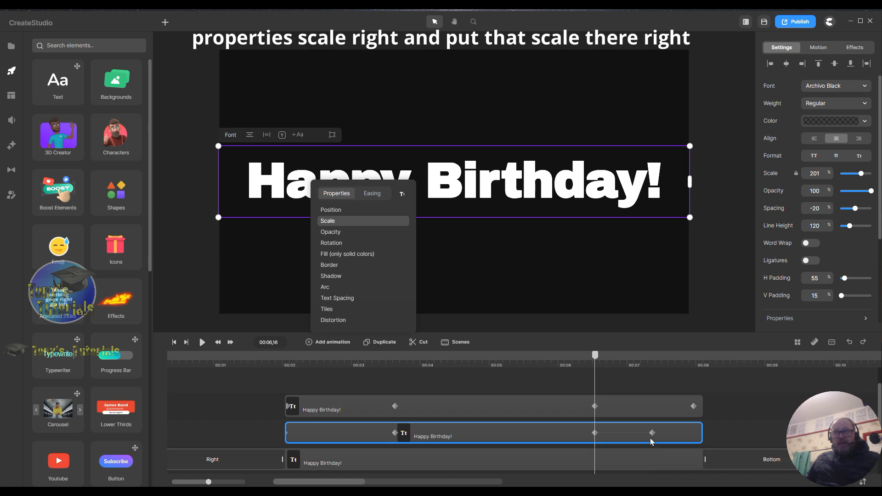
{"action": "left_click_drag", "start_coordinate": [652, 435], "coordinate": [696, 437]}
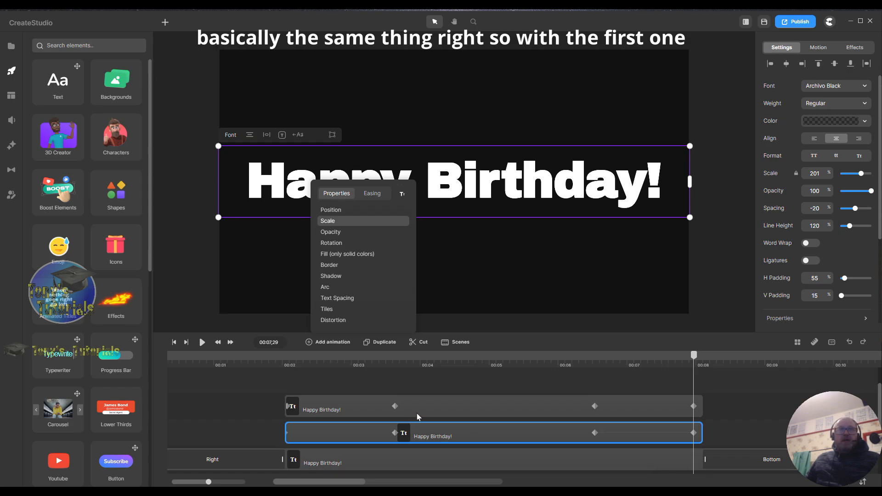
Move the uppermost copy to the canvas's upper edge at its 00:03,19 keyframe and set its scale to 0% at the 00:07,29 keyframe.
{"action": "left_click", "coordinate": [351, 407]}
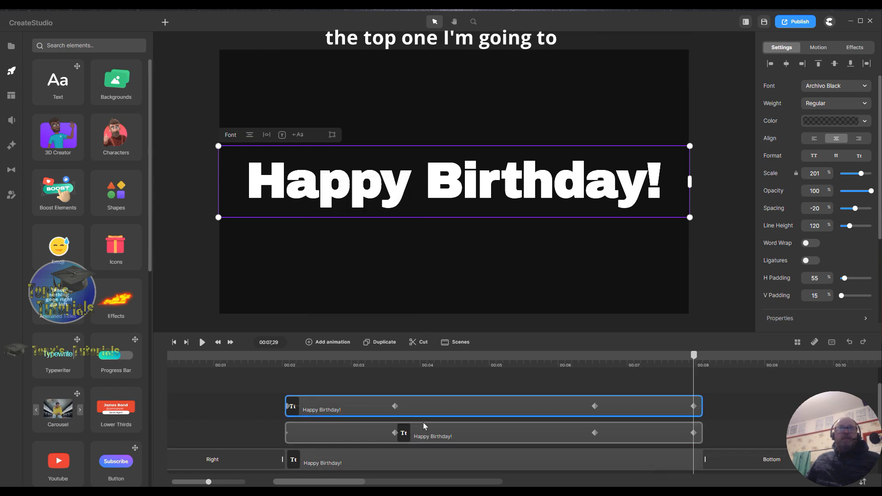
{"action": "left_click", "coordinate": [395, 406]}
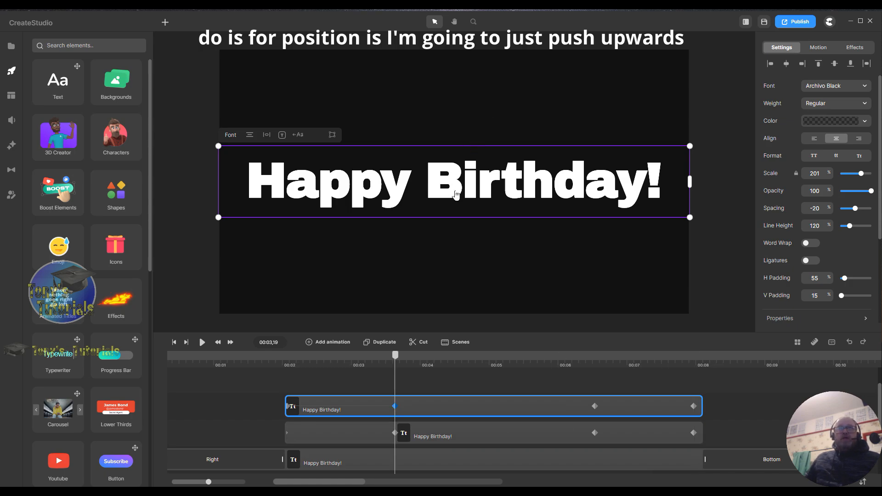
{"action": "left_click_drag", "start_coordinate": [457, 191], "coordinate": [452, 84]}
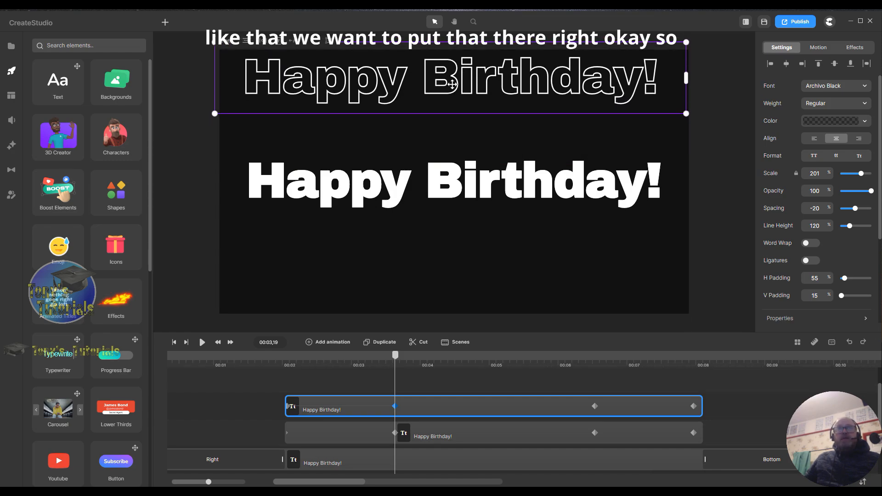
{"action": "left_click_drag", "start_coordinate": [452, 84], "coordinate": [453, 84]}
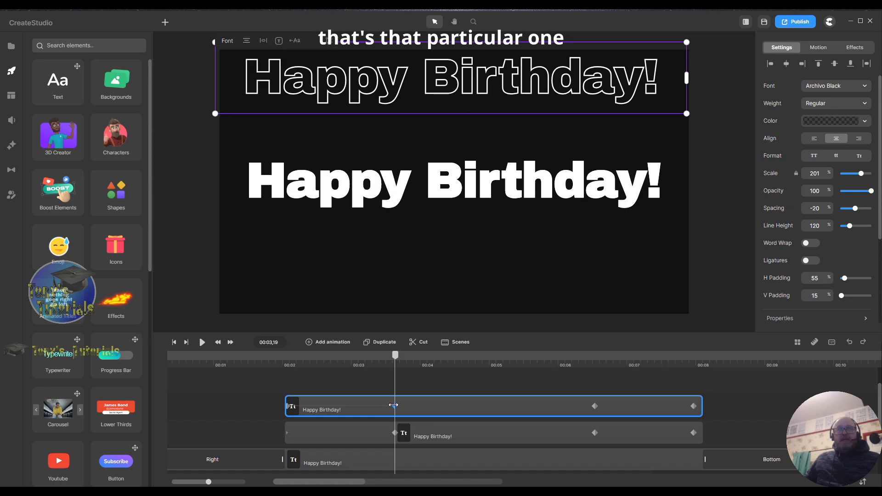
{"action": "left_click", "coordinate": [694, 406]}
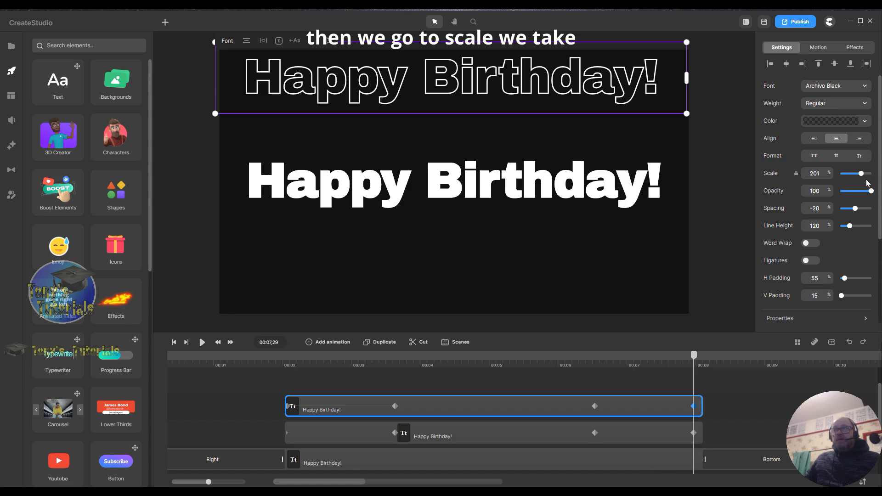
{"action": "left_click_drag", "start_coordinate": [861, 174], "coordinate": [775, 222]}
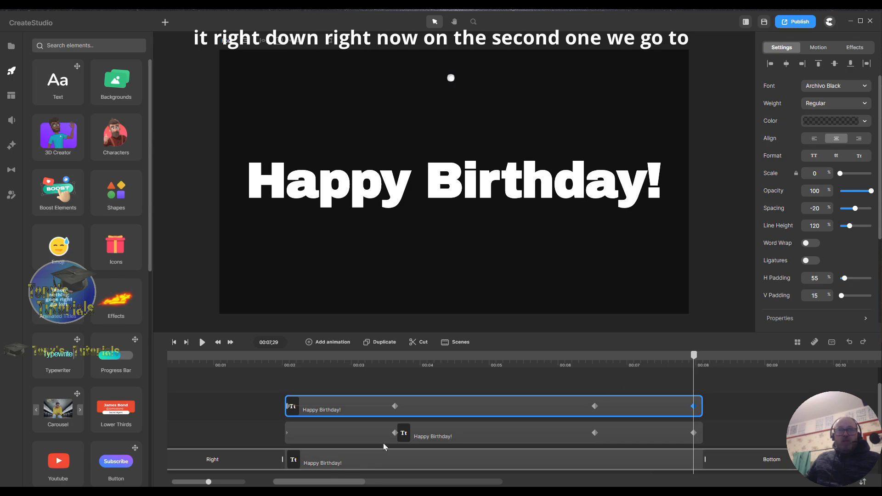
Move the second copy to the canvas's lower edge at its 00:03,19 keyframe and set its scale to 0% at the 00:07,29 keyframe.
{"action": "left_click", "coordinate": [393, 433]}
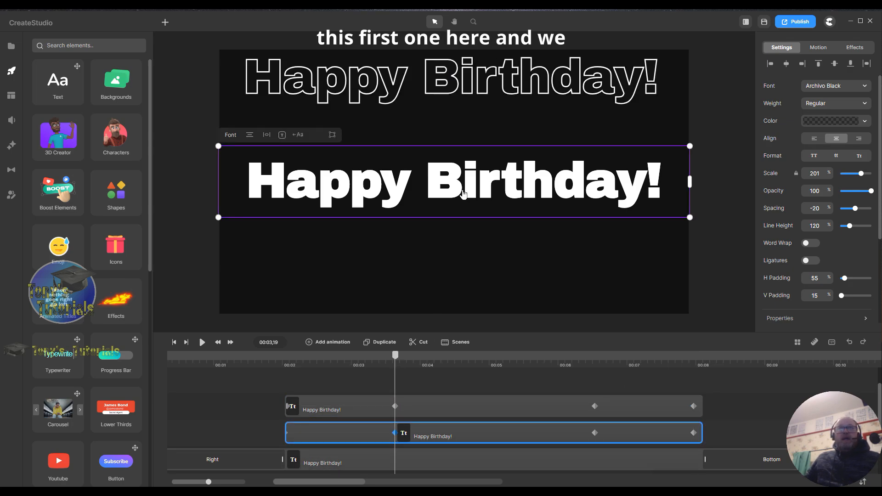
{"action": "left_click_drag", "start_coordinate": [463, 188], "coordinate": [463, 293]}
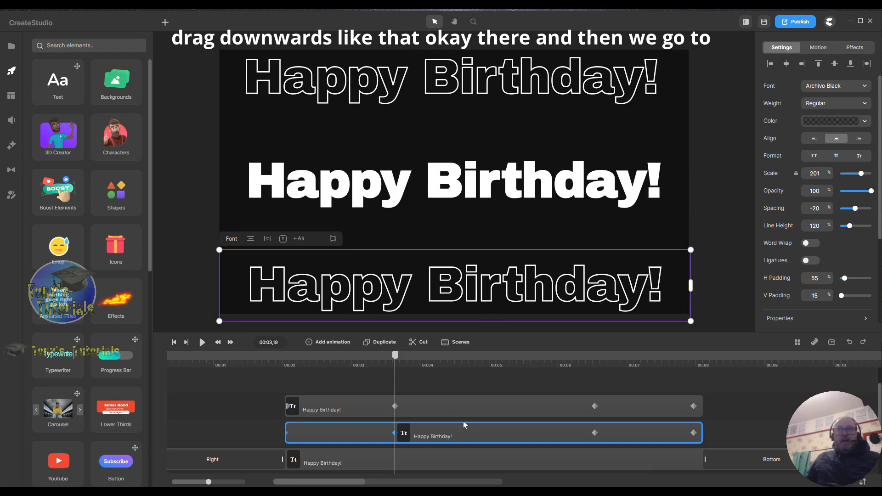
{"action": "left_click", "coordinate": [695, 433]}
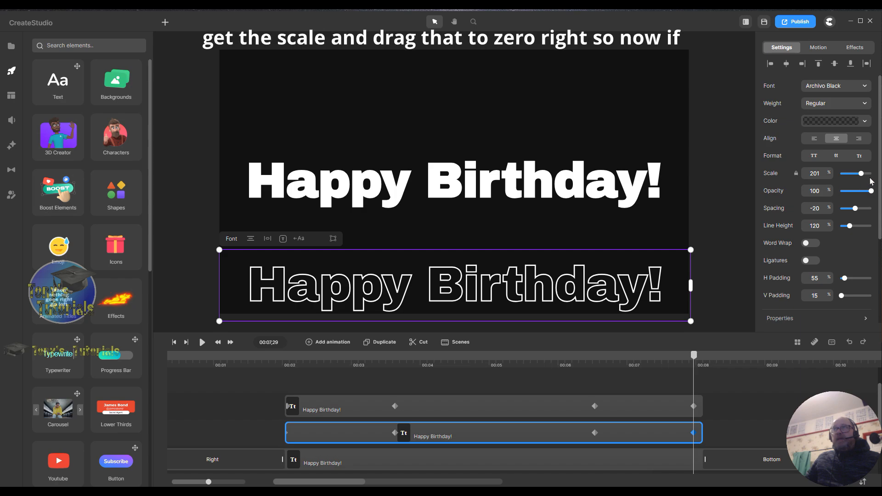
{"action": "left_click_drag", "start_coordinate": [860, 173], "coordinate": [830, 185]}
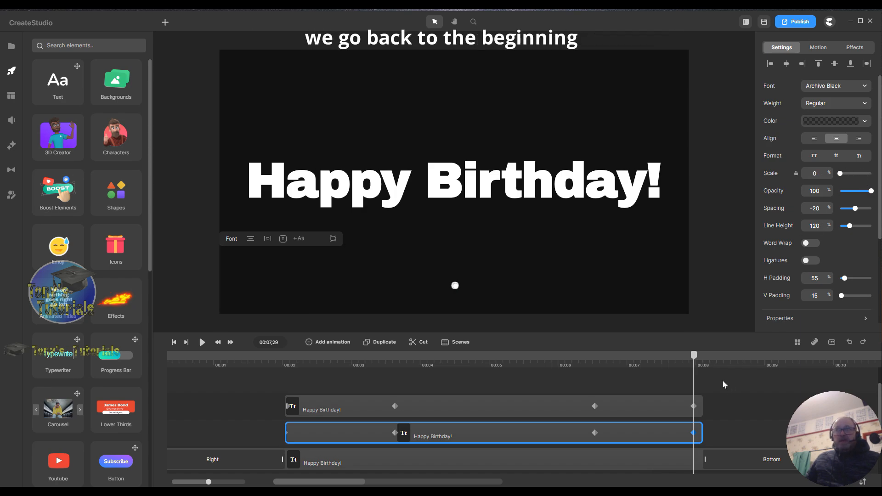
Play the whole animation from the beginning to check the text motions.
{"action": "left_click", "coordinate": [174, 342]}
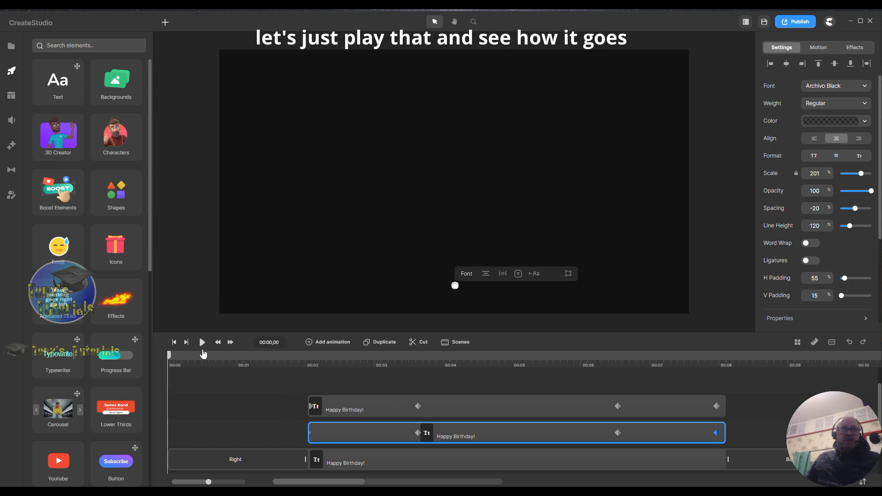
{"action": "left_click", "coordinate": [202, 342]}
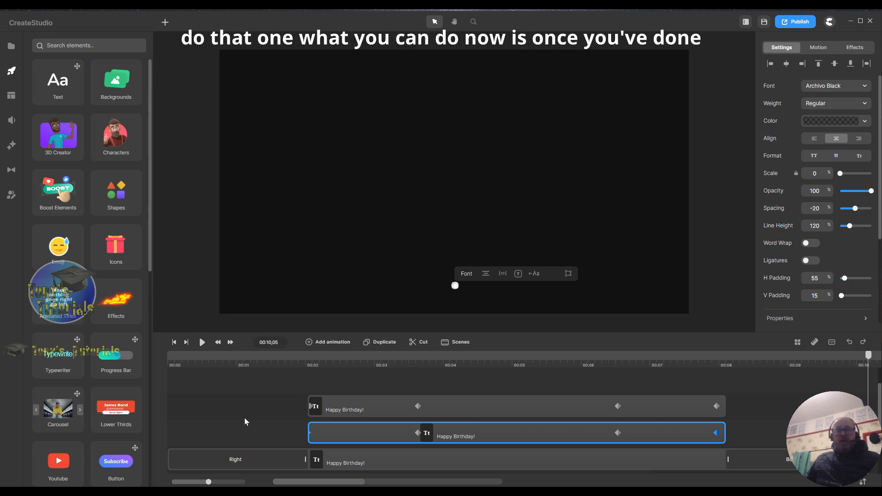
Group all three "Happy Birthday!" text layers in the timeline together.
{"action": "left_click_drag", "start_coordinate": [232, 401], "coordinate": [650, 476]}
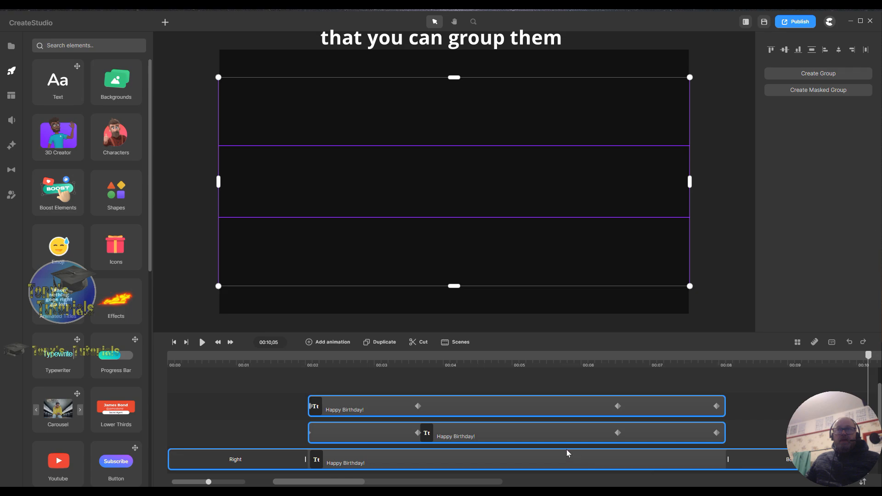
{"action": "right_click", "coordinate": [552, 406]}
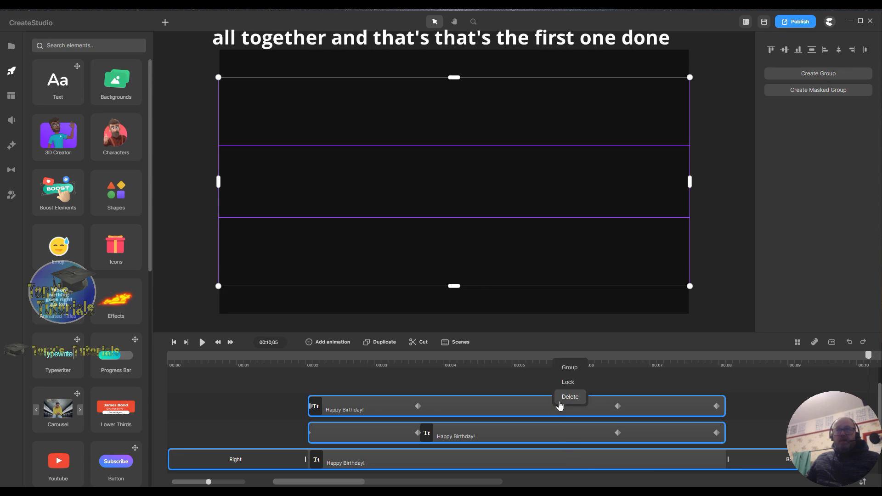
{"action": "left_click", "coordinate": [574, 371]}
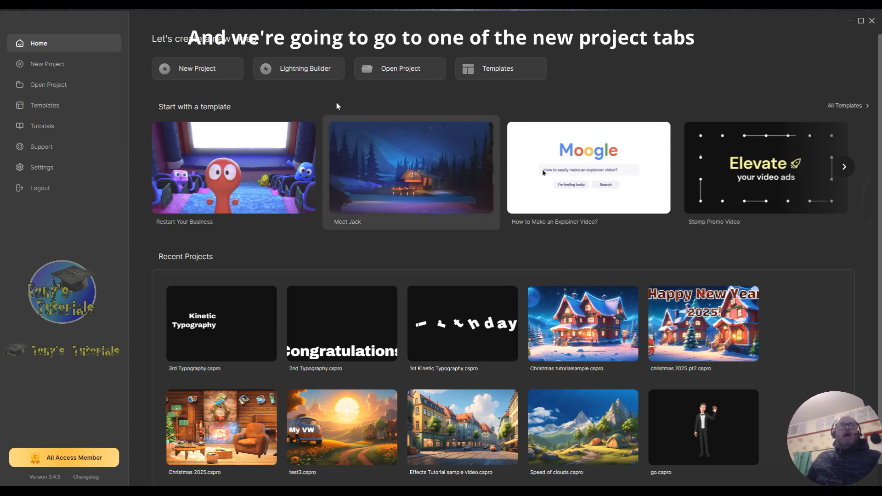
Start a new project and place a text element in the lower area of the canvas.
{"action": "left_click", "coordinate": [82, 70]}
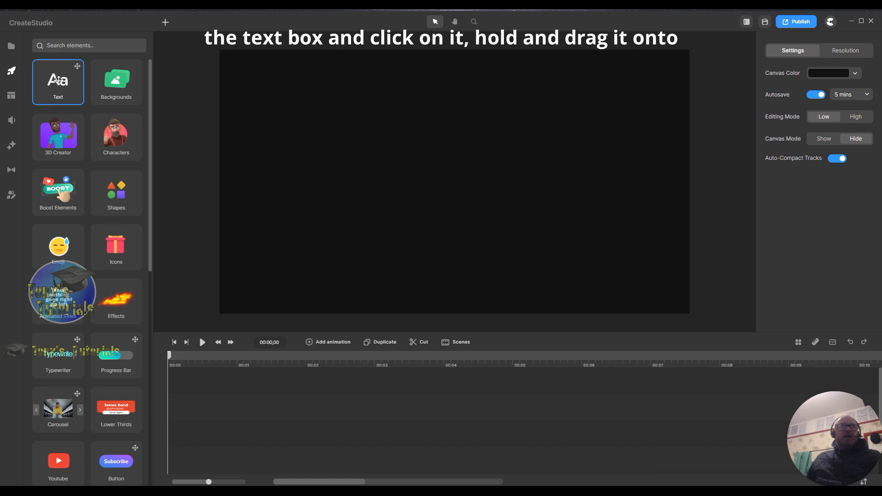
{"action": "left_click_drag", "start_coordinate": [57, 80], "coordinate": [443, 132]}
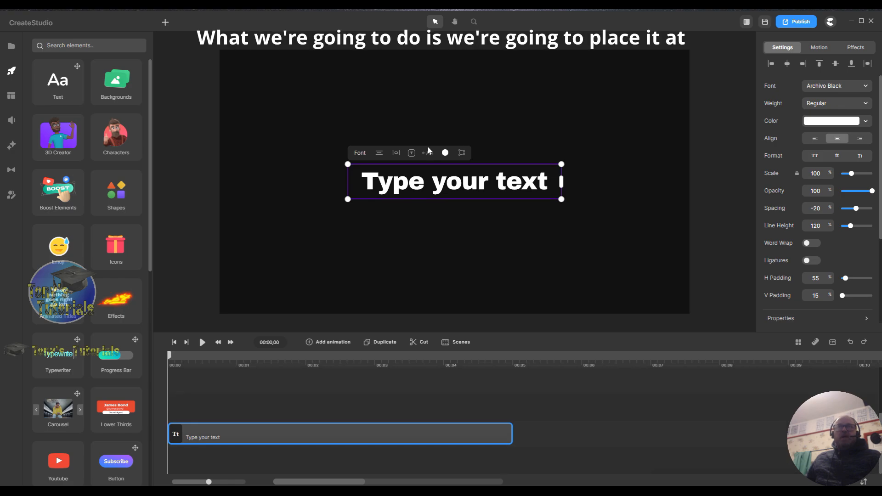
{"action": "left_click_drag", "start_coordinate": [434, 191], "coordinate": [419, 291]}
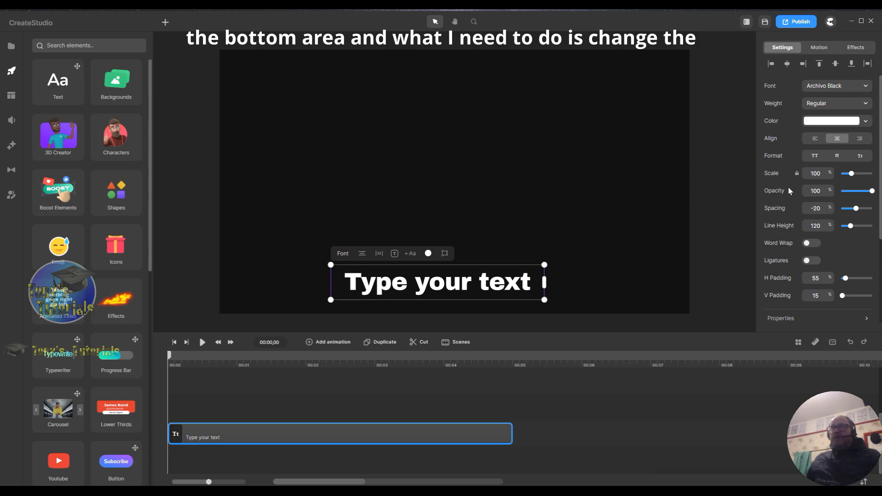
Set the text's scale to 200% and center it horizontally along the canvas's lower edge.
{"action": "double_click", "coordinate": [824, 174]}
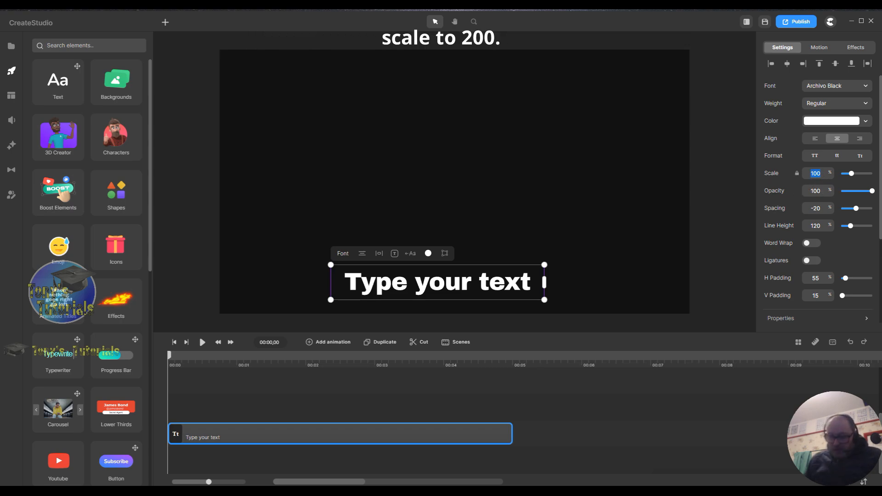
{"action": "type", "text": "200"}
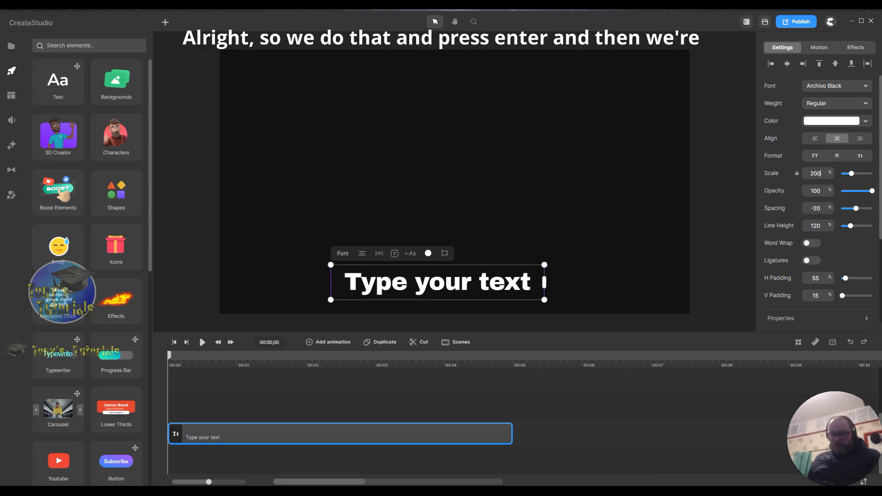
{"action": "key", "text": "Return"}
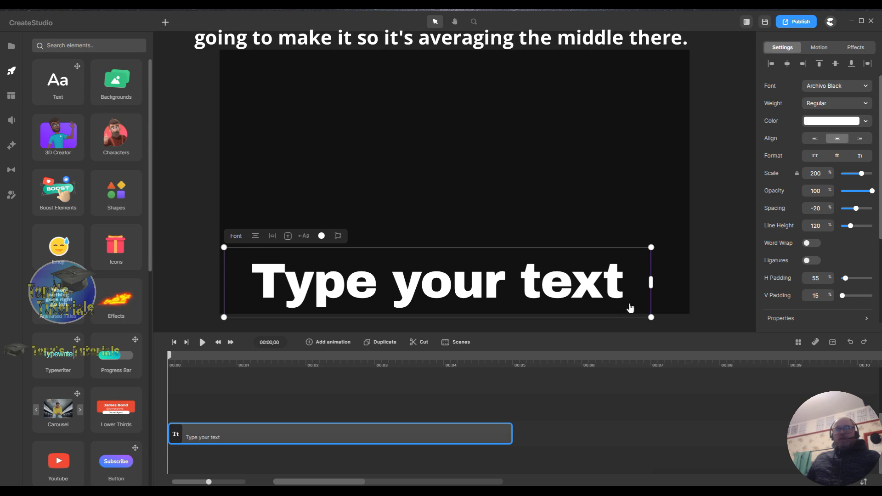
{"action": "mouse_move", "coordinate": [635, 299]}
{"action": "left_mouse_down"}
{"action": "mouse_move", "coordinate": [651, 295]}
{"action": "mouse_move", "coordinate": [649, 303]}
{"action": "left_mouse_up"}
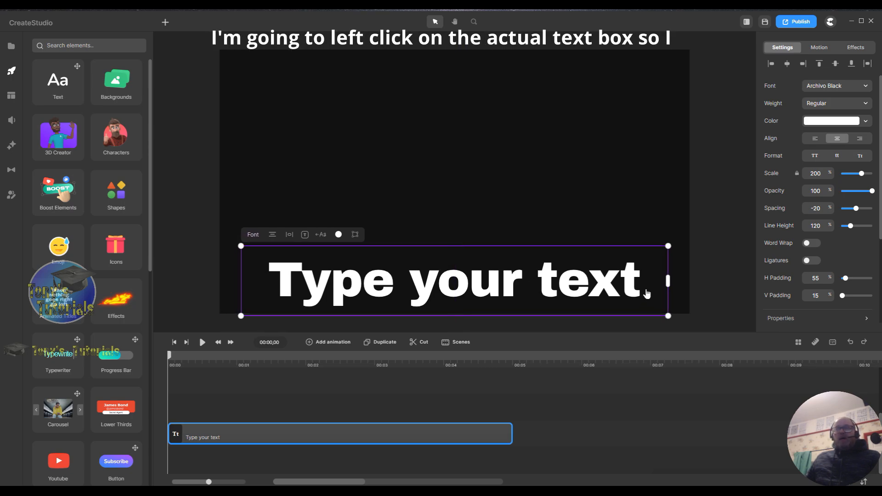
Replace the placeholder text with "Congratulations!".
{"action": "left_click", "coordinate": [652, 289]}
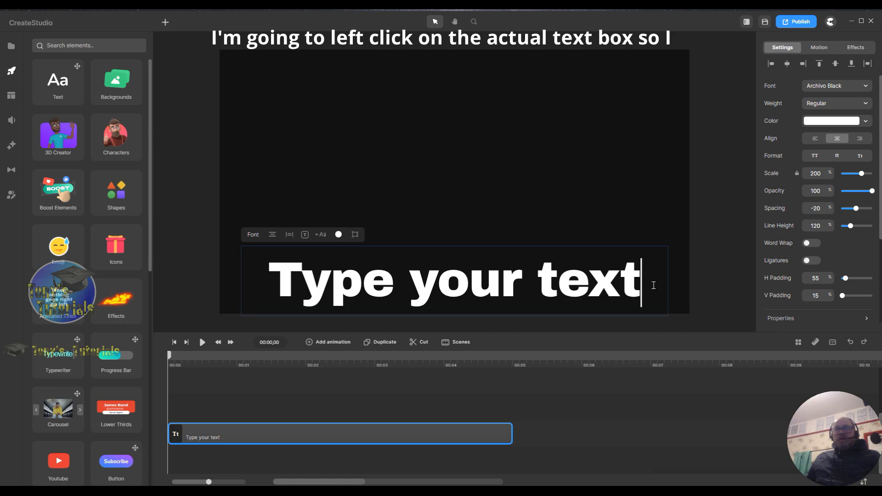
{"action": "left_click_drag", "start_coordinate": [643, 291], "coordinate": [269, 290]}
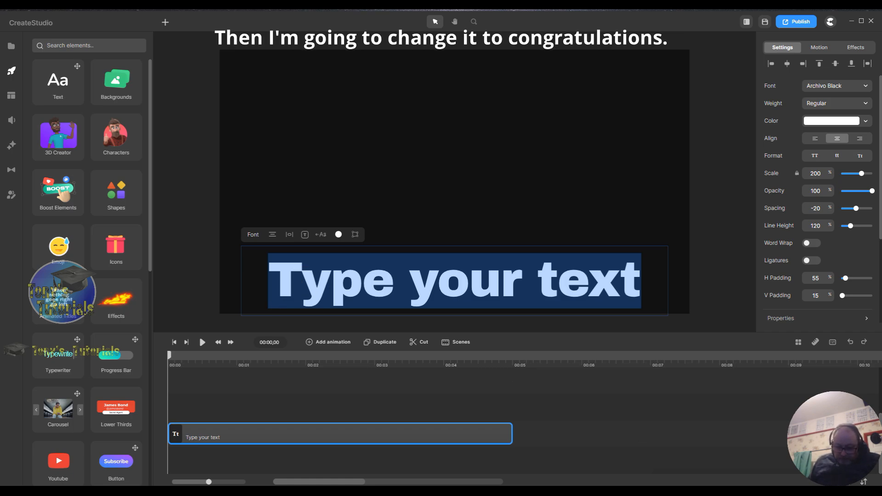
{"action": "type", "text": "C"}
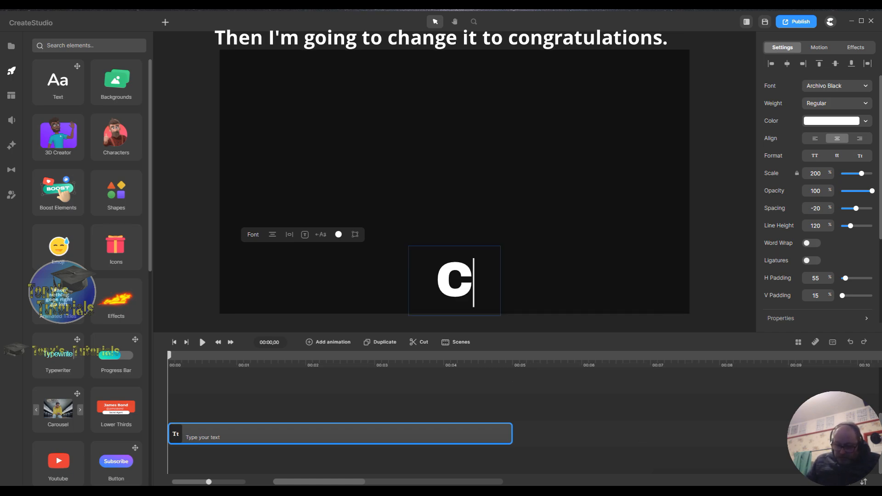
{"action": "type", "text": "ongr"}
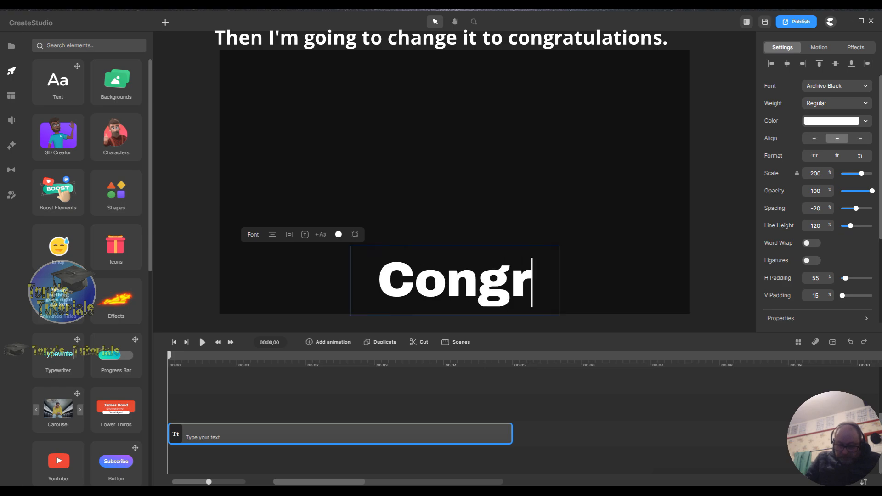
{"action": "type", "text": "atul"}
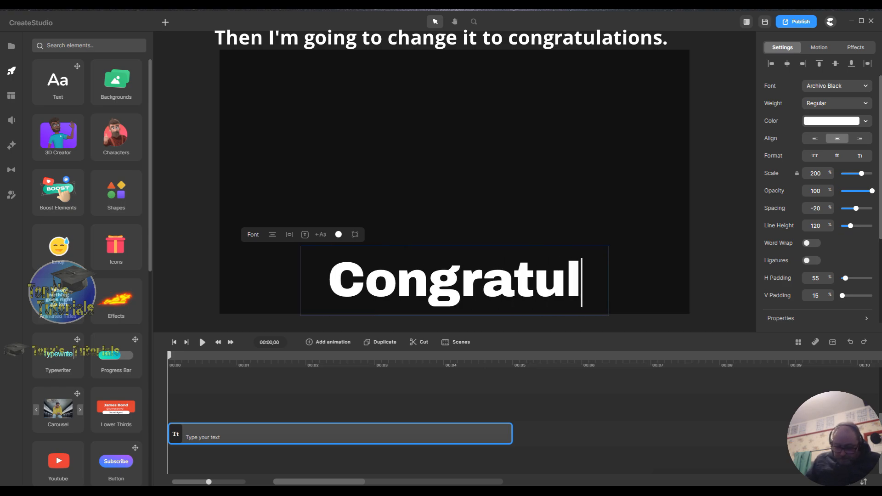
{"action": "type", "text": "ations"}
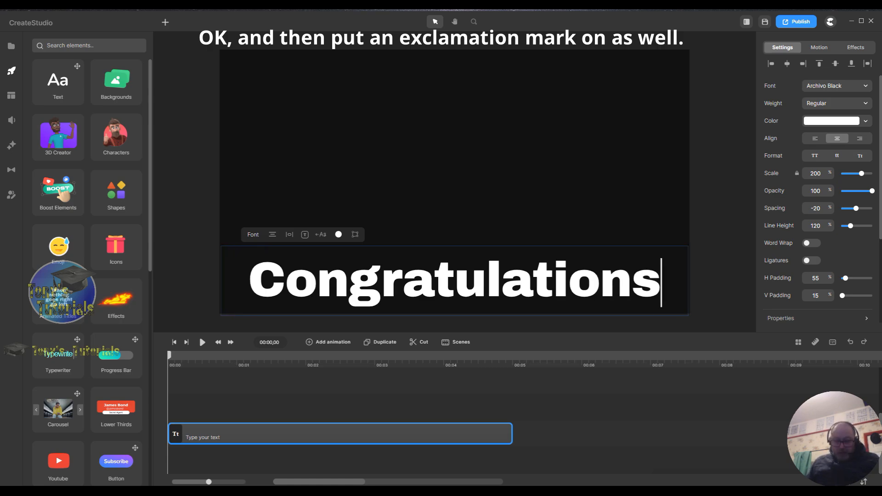
{"action": "type", "text": "!"}
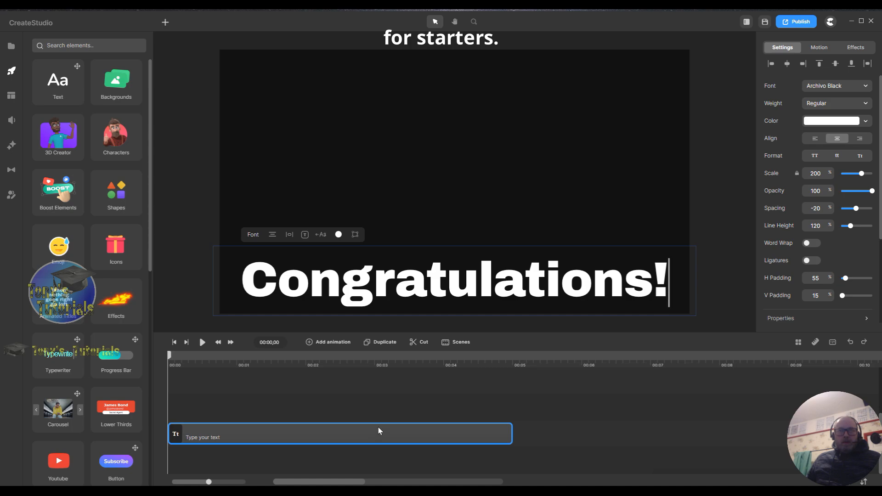
Duplicate the "Congratulations!" layer and shift the copy to start at about 00:01 in the timeline.
{"action": "left_click", "coordinate": [384, 342]}
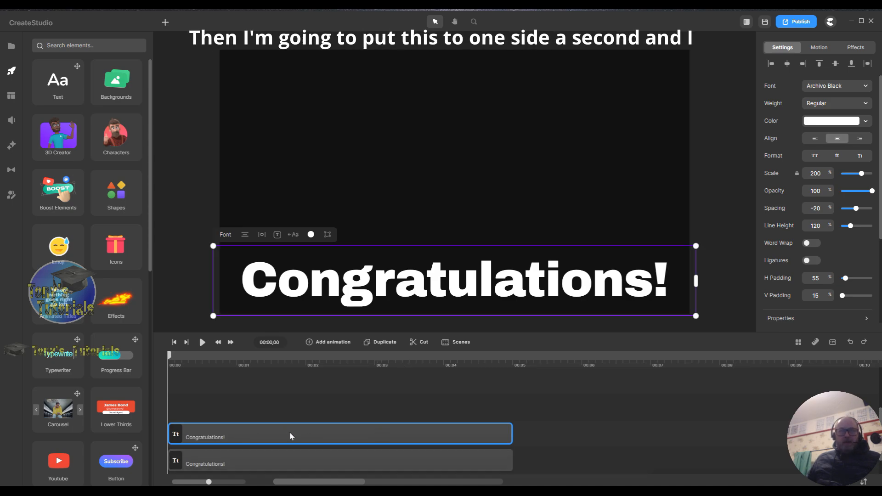
{"action": "left_click_drag", "start_coordinate": [289, 436], "coordinate": [358, 429]}
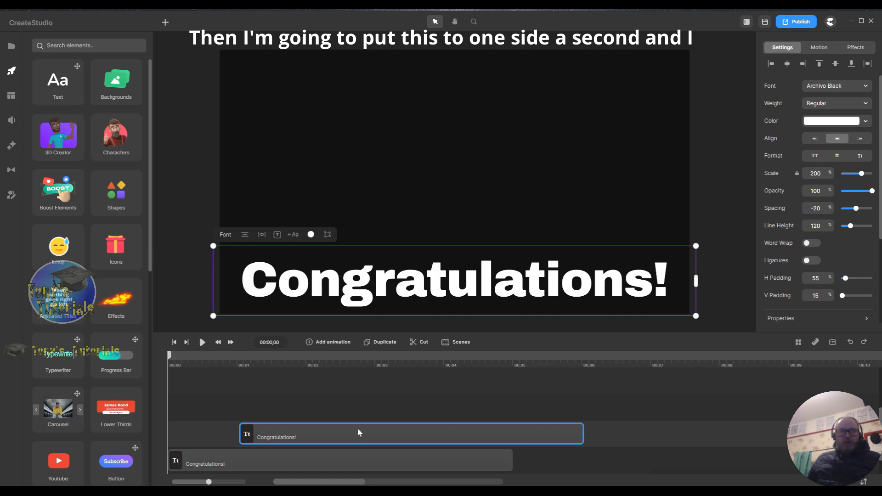
Add the Top position entrance motion to the original "Congratulations!" layer.
{"action": "left_click", "coordinate": [214, 464]}
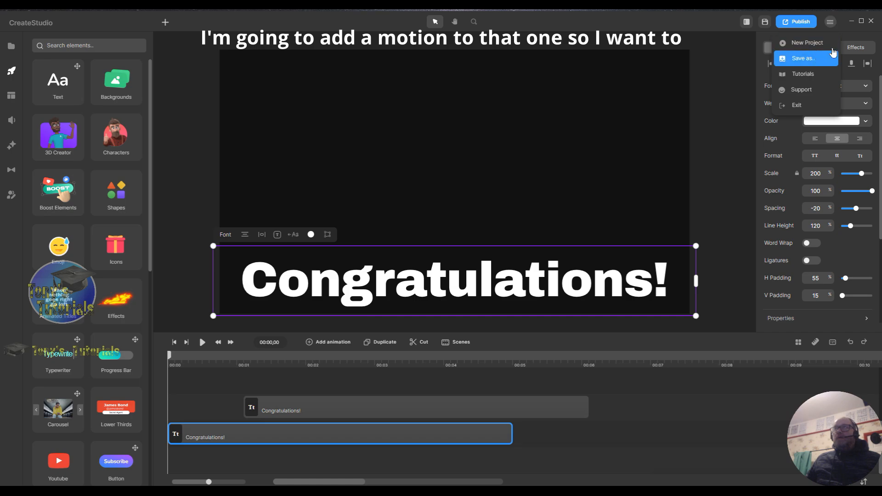
{"action": "left_click", "coordinate": [819, 48]}
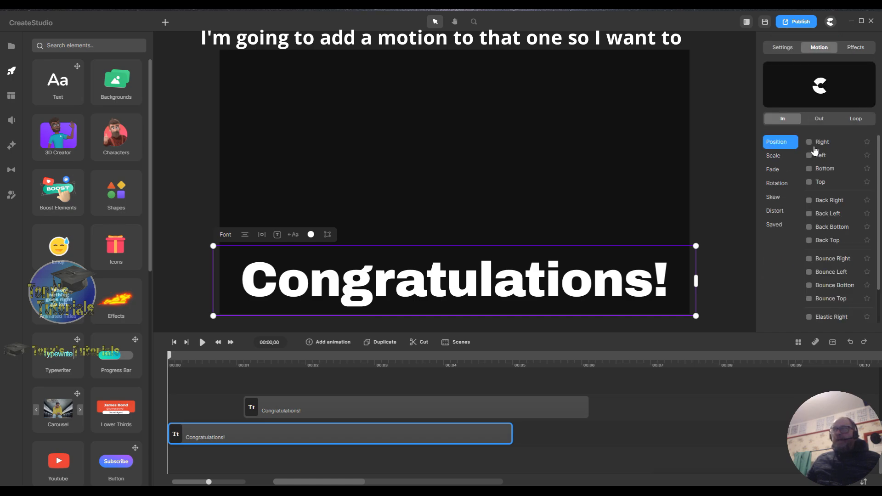
{"action": "left_click", "coordinate": [809, 182]}
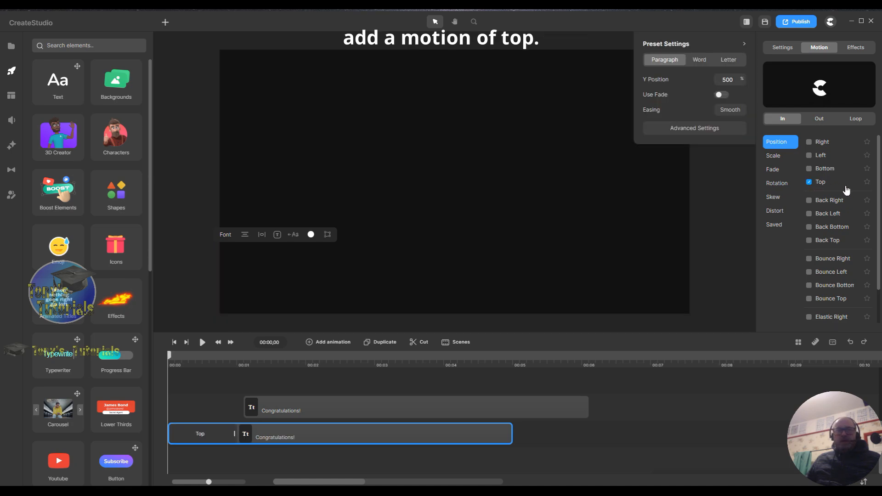
Nudge the copy slightly earlier and extend the end of the layer with the Top motion beyond the copy's end.
{"action": "left_click", "coordinate": [373, 411]}
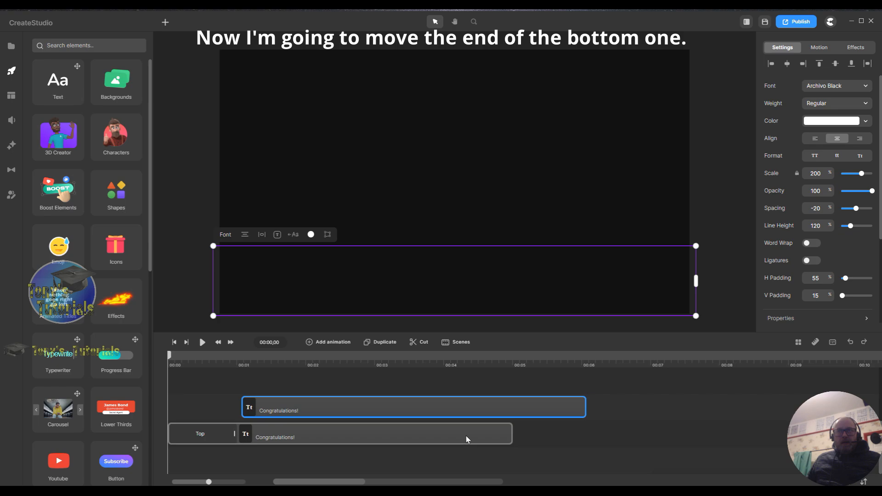
{"action": "left_click", "coordinate": [510, 436]}
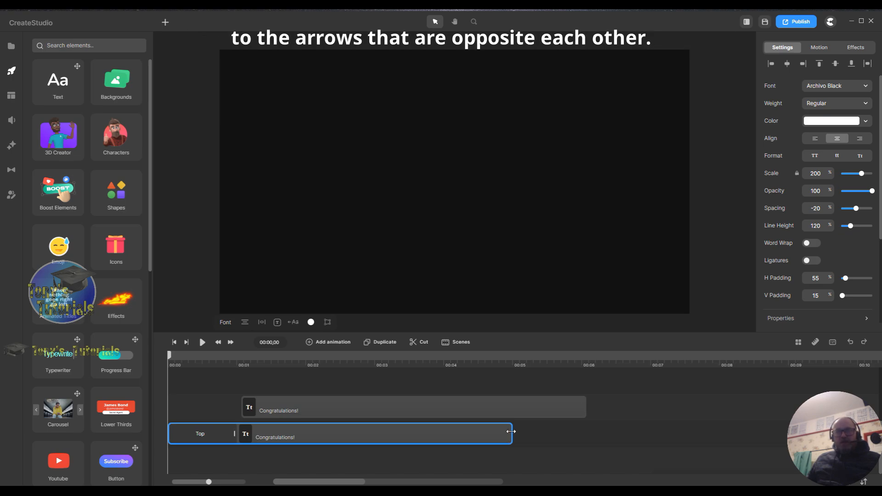
{"action": "left_click_drag", "start_coordinate": [511, 431], "coordinate": [623, 433]}
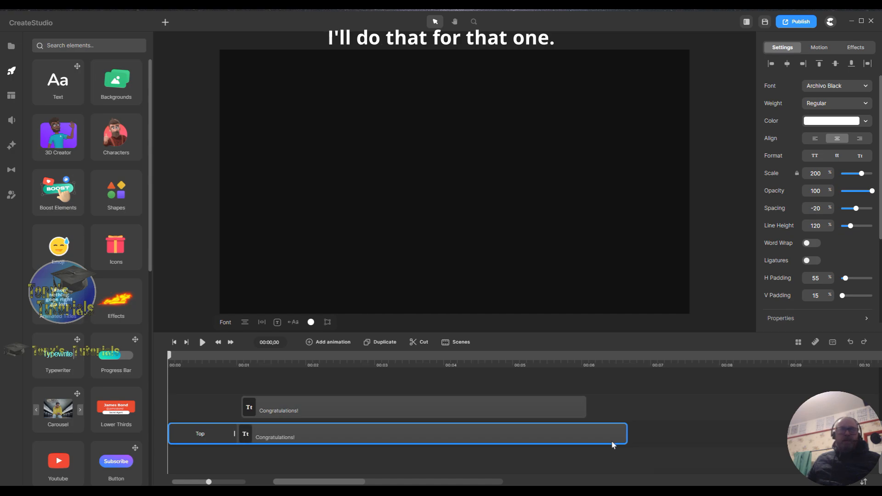
Duplicate the shifted "Congratulations!" copy repeatedly to stack several identical copies above the layer with the Top motion.
{"action": "left_click", "coordinate": [378, 408]}
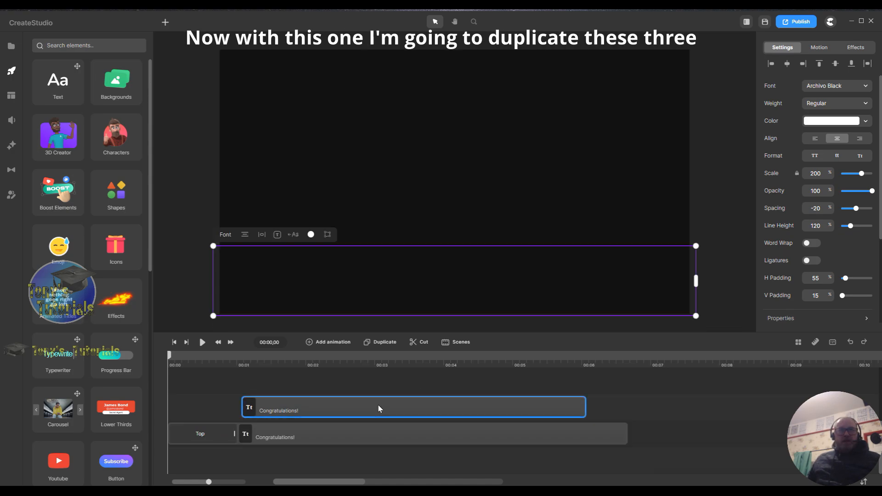
{"action": "left_click", "coordinate": [368, 344]}
{"action": "left_click", "coordinate": [369, 345]}
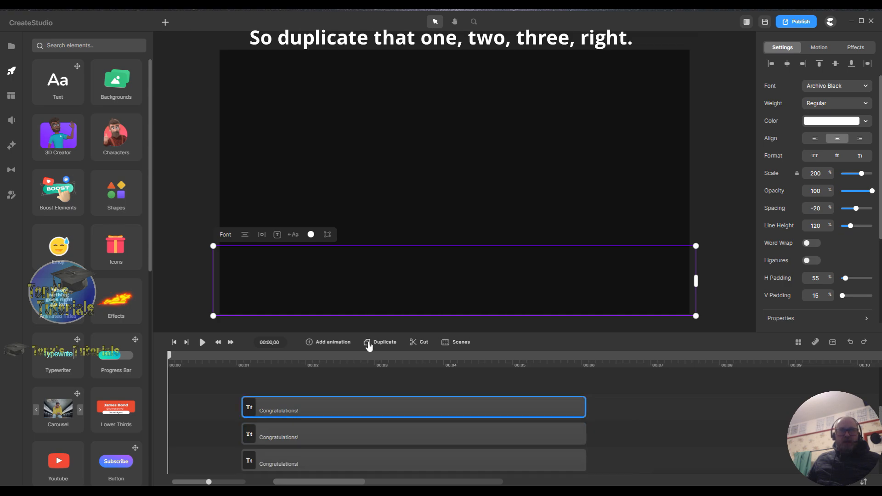
{"action": "scroll", "coordinate": [652, 419], "scroll_direction": "down", "scroll_amount": 1}
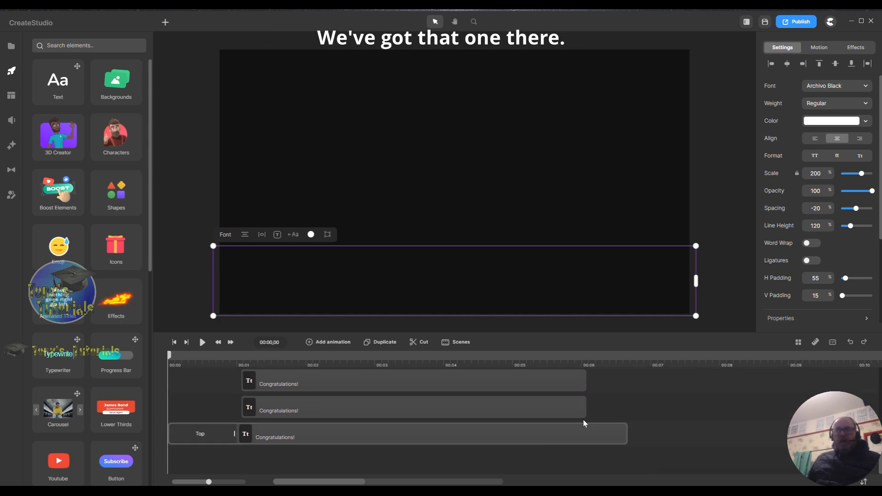
Add a Fade Out exit motion to the bottom layer and shorten it to begin just after the 00:06,03 playhead mark.
{"action": "left_click", "coordinate": [586, 363]}
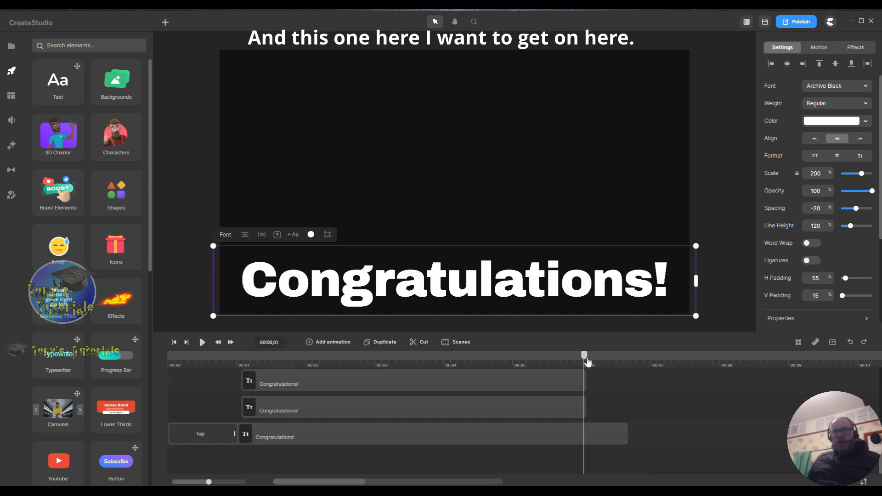
{"action": "left_click_drag", "start_coordinate": [586, 359], "coordinate": [590, 359]}
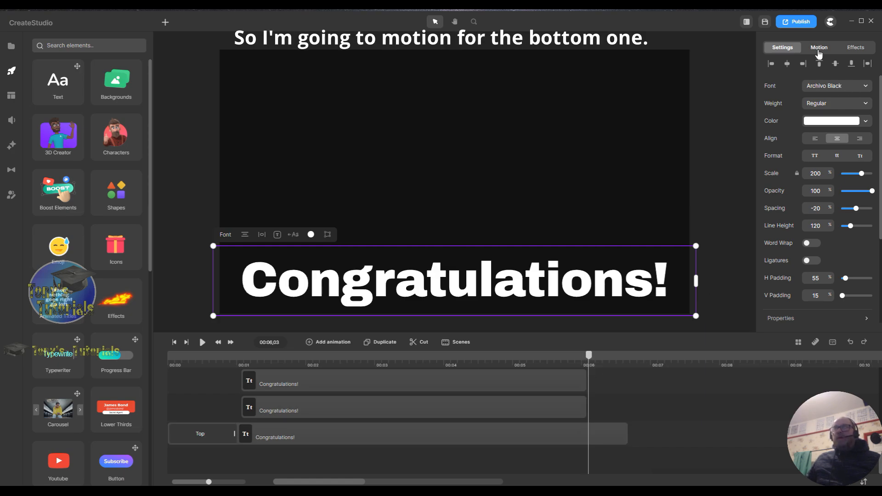
{"action": "left_click", "coordinate": [605, 433]}
{"action": "left_click", "coordinate": [819, 47]}
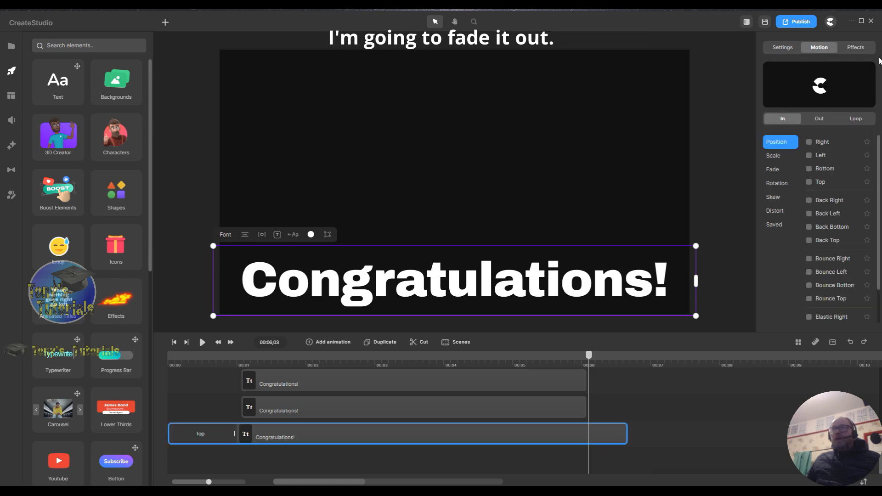
{"action": "left_click", "coordinate": [781, 171]}
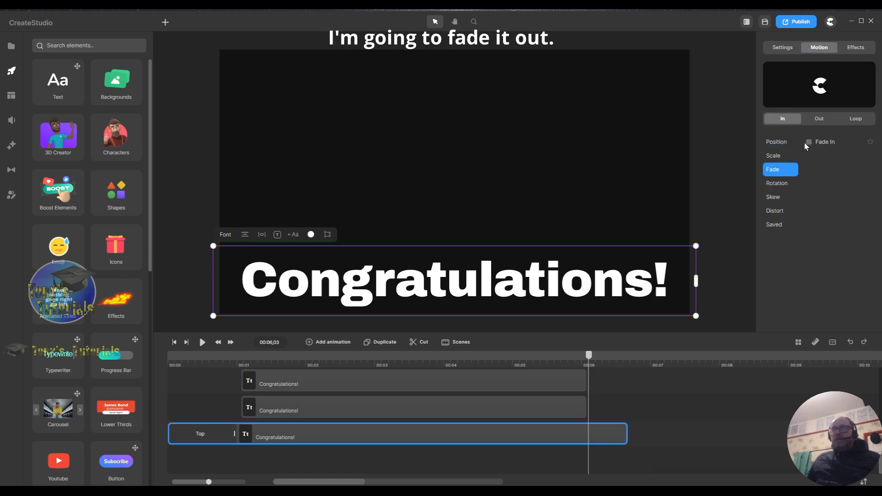
{"action": "left_click", "coordinate": [818, 119]}
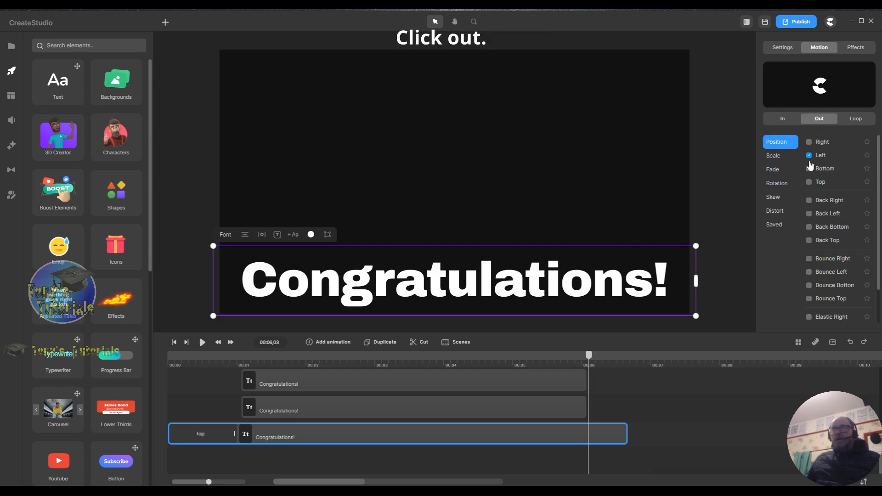
{"action": "left_click", "coordinate": [780, 171]}
{"action": "left_click", "coordinate": [809, 143]}
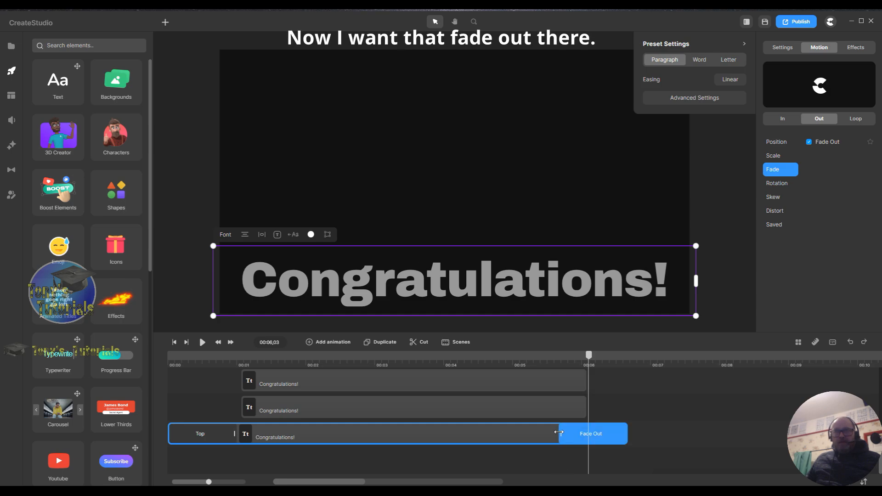
{"action": "left_click_drag", "start_coordinate": [558, 433], "coordinate": [592, 435]}
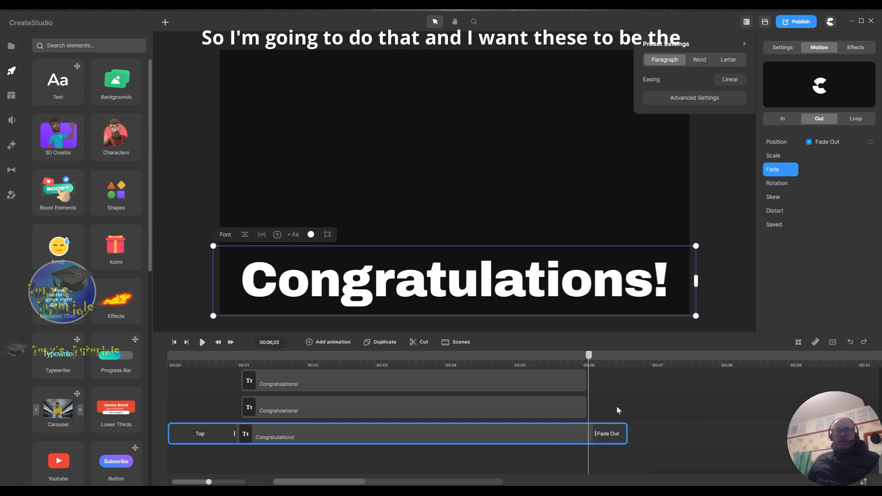
Add a Position, Scale and Opacity animation with Linear easing to the topmost "Congratulations!" copy, starting at 00:01,03.
{"action": "left_click_drag", "start_coordinate": [584, 408], "coordinate": [581, 408]}
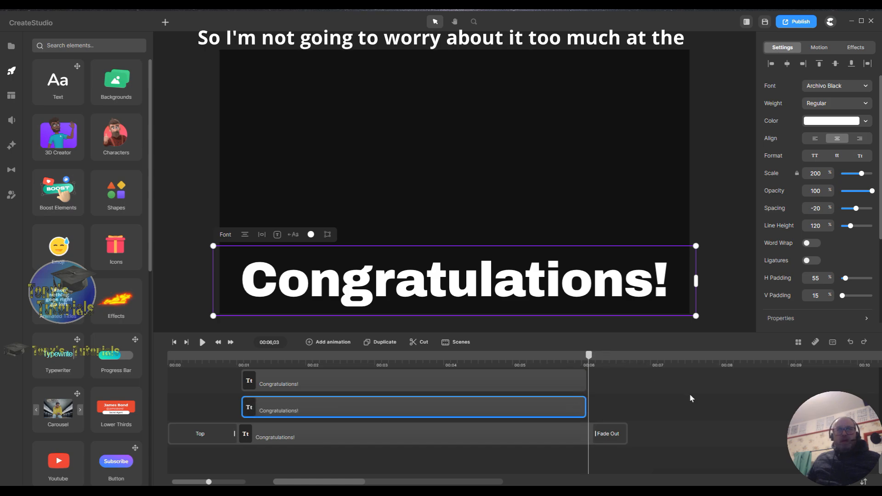
{"action": "scroll", "coordinate": [688, 400], "scroll_direction": "up", "scroll_amount": 2}
{"action": "scroll", "coordinate": [688, 399], "scroll_direction": "down", "scroll_amount": 2}
{"action": "scroll", "coordinate": [687, 402], "scroll_direction": "up", "scroll_amount": 2}
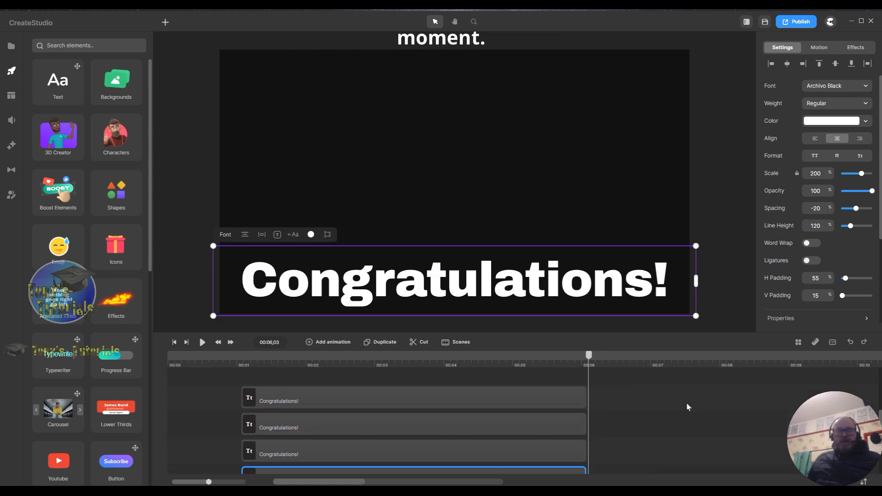
{"action": "left_click", "coordinate": [268, 422]}
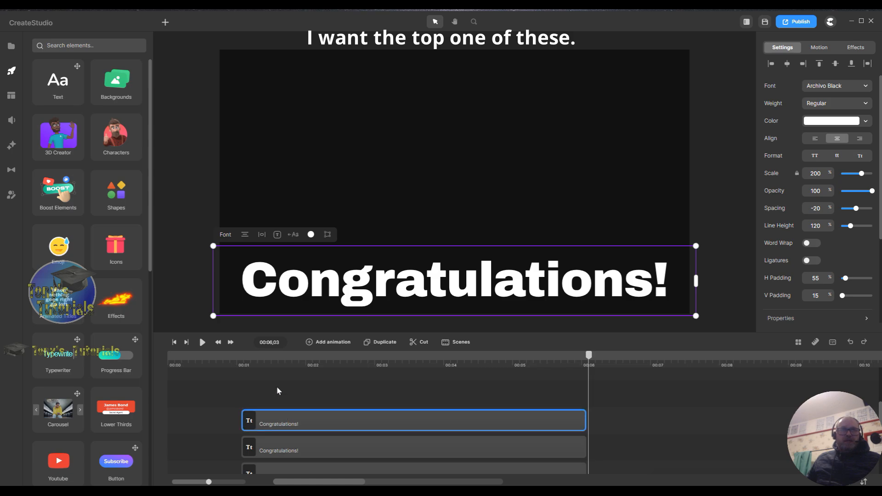
{"action": "left_click", "coordinate": [242, 363]}
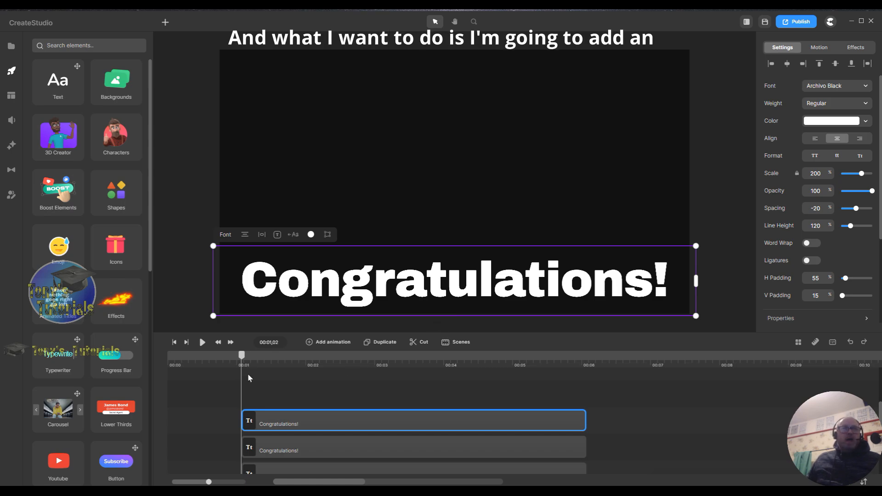
{"action": "left_click_drag", "start_coordinate": [244, 357], "coordinate": [247, 358]}
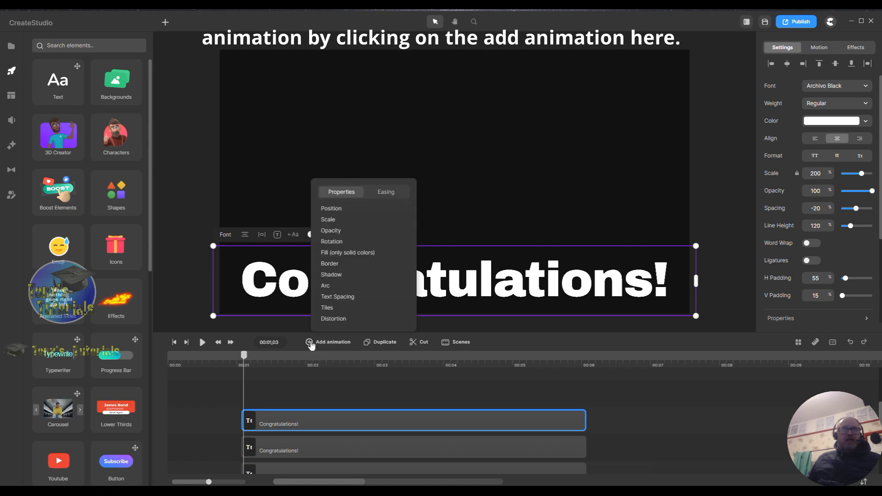
{"action": "left_click", "coordinate": [337, 209]}
{"action": "left_click", "coordinate": [329, 220]}
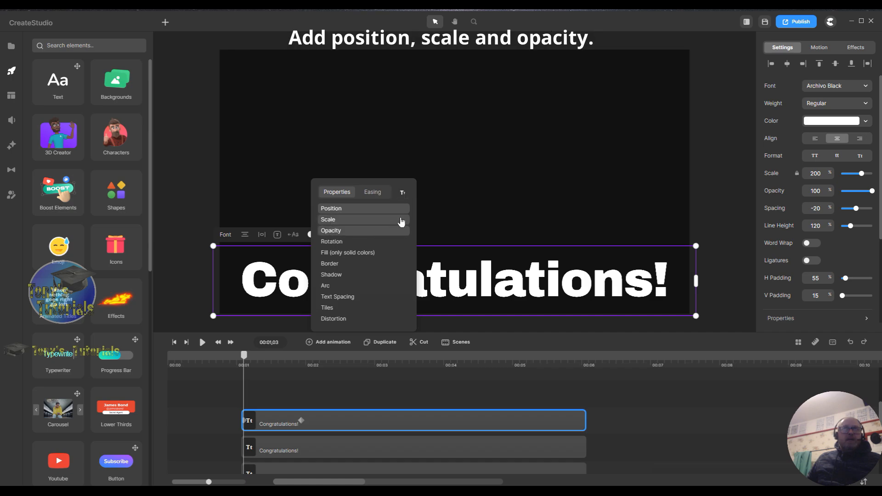
{"action": "left_click", "coordinate": [372, 193]}
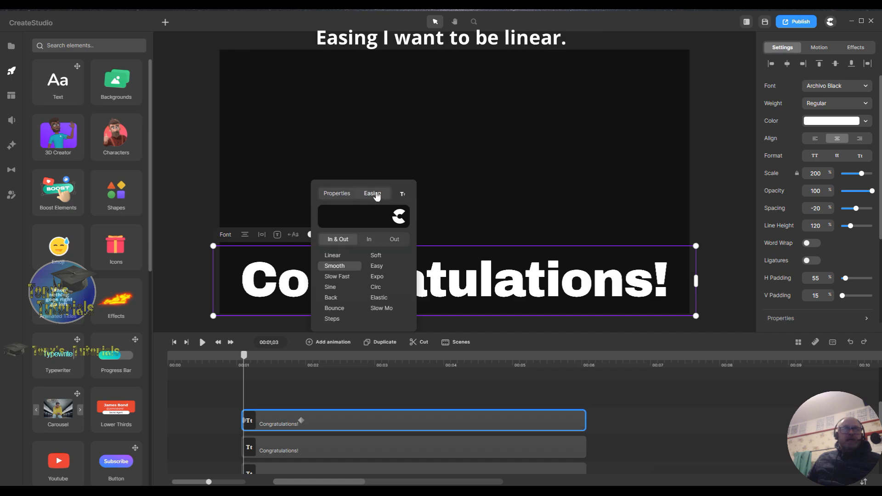
{"action": "left_click", "coordinate": [335, 256]}
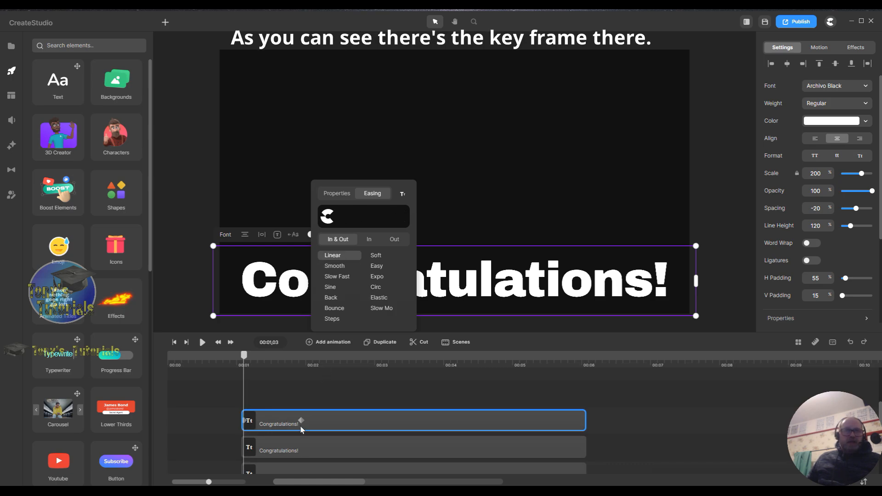
At the topmost copy's second keyframe, 00:01,28, move its text up to sit just above the original line.
{"action": "left_click_drag", "start_coordinate": [243, 360], "coordinate": [301, 363]}
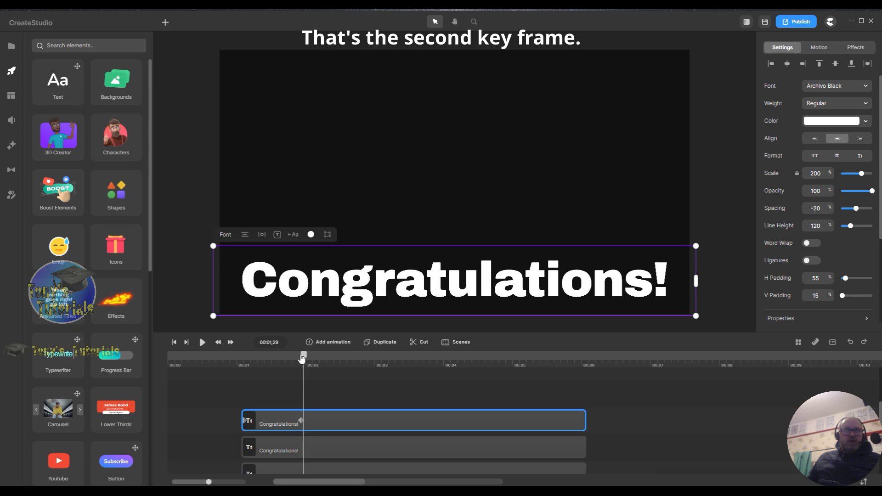
{"action": "left_click_drag", "start_coordinate": [300, 359], "coordinate": [299, 360]}
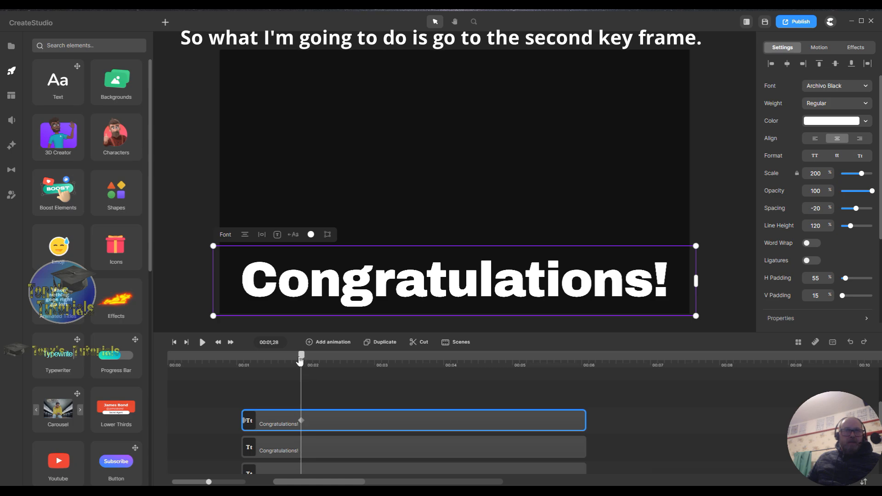
{"action": "left_click", "coordinate": [300, 421]}
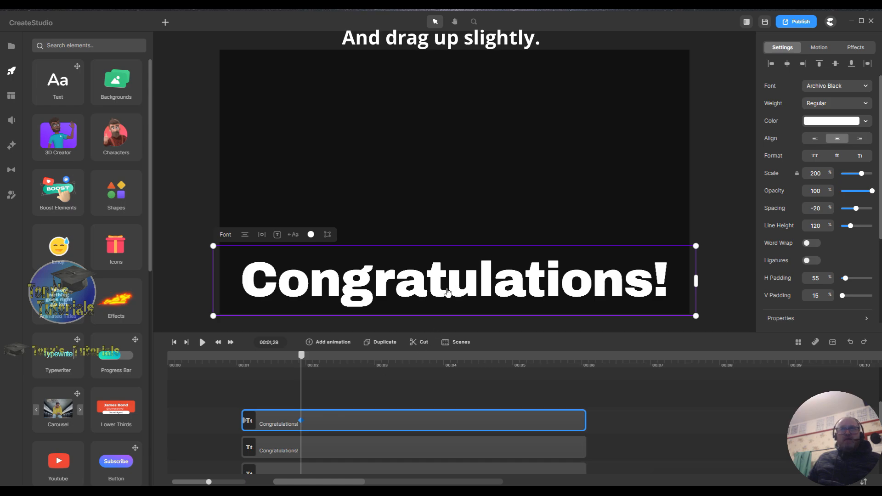
{"action": "left_click_drag", "start_coordinate": [447, 291], "coordinate": [449, 248]}
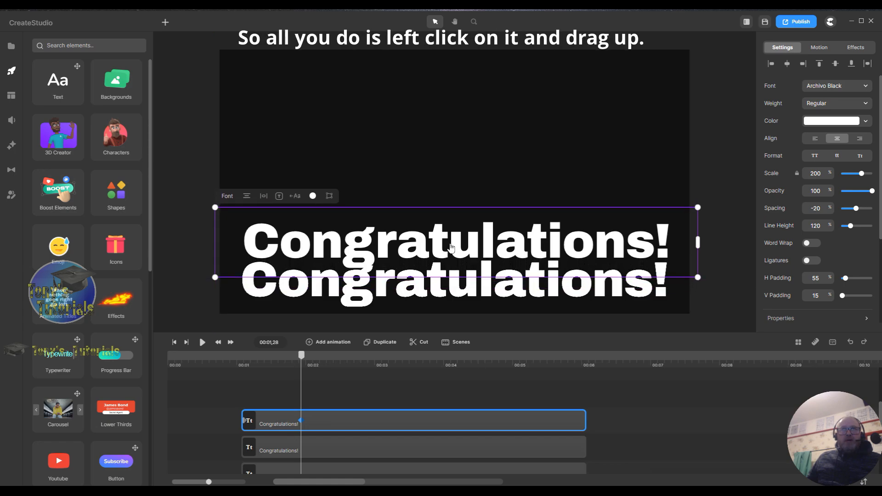
{"action": "left_click_drag", "start_coordinate": [451, 248], "coordinate": [450, 240]}
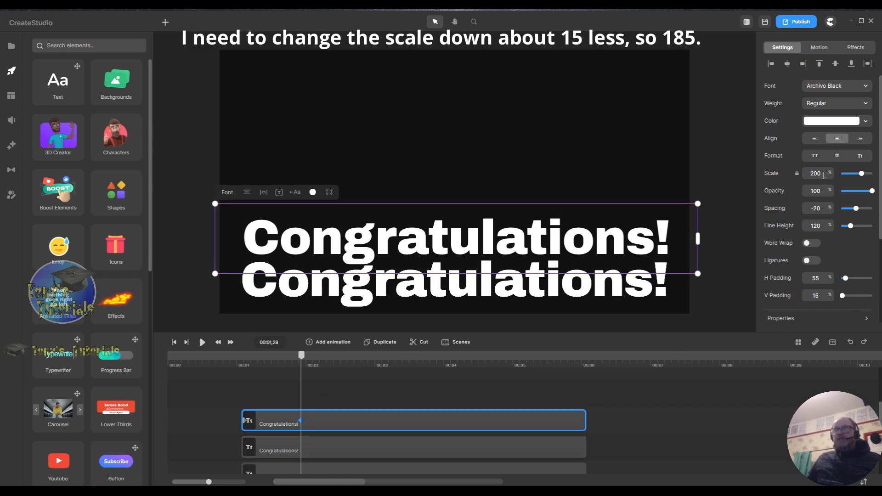
Set the topmost copy's scale to 185% and its opacity to 85% at the second keyframe.
{"action": "left_click_drag", "start_coordinate": [822, 174], "coordinate": [810, 174]}
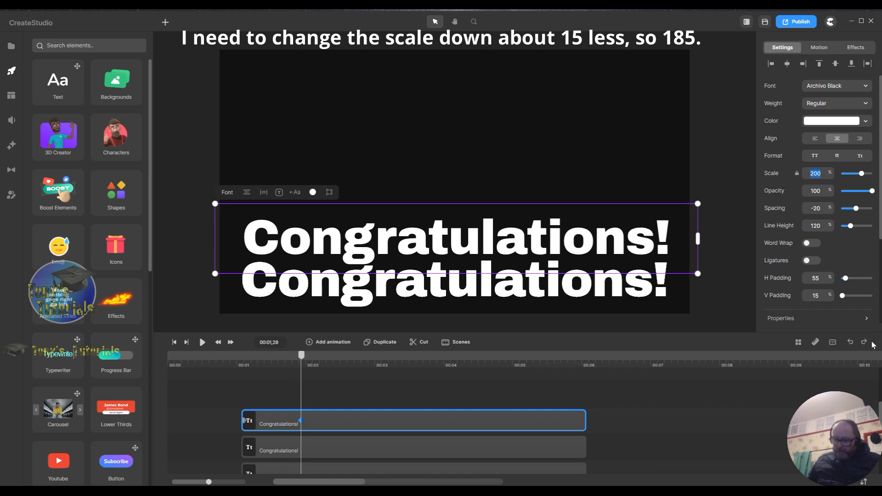
{"action": "type", "text": "185"}
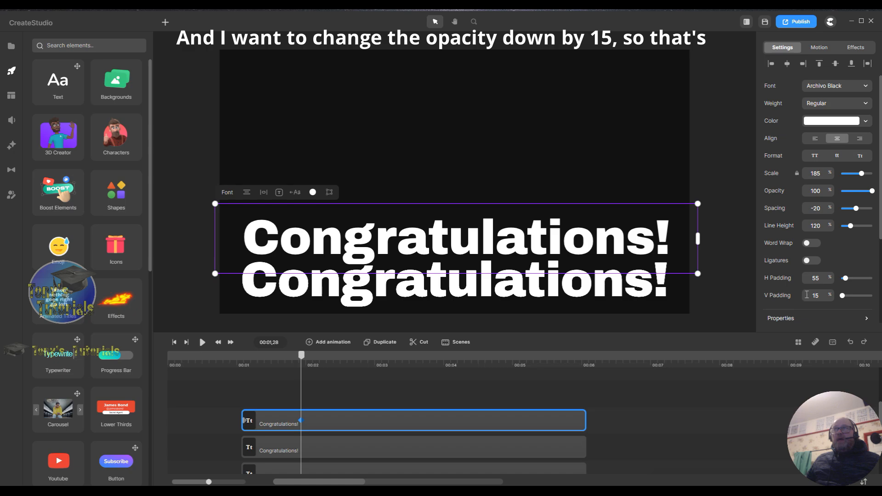
{"action": "left_click_drag", "start_coordinate": [822, 190], "coordinate": [802, 193]}
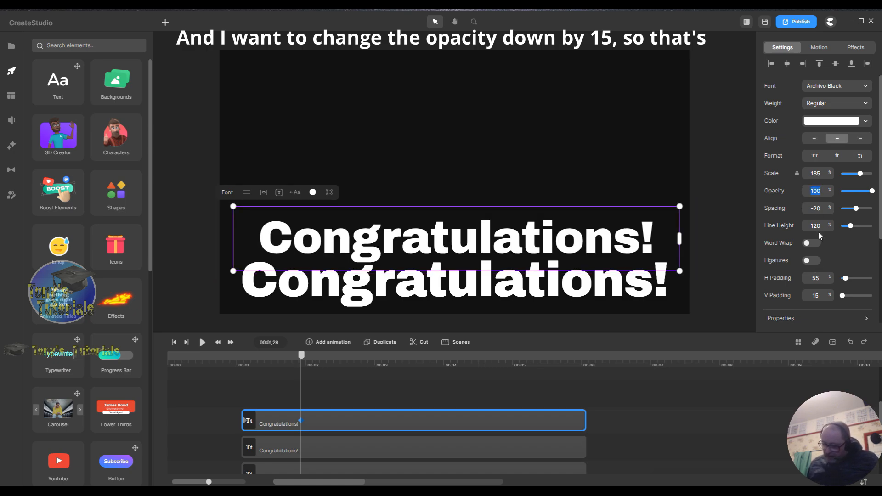
{"action": "type", "text": "85"}
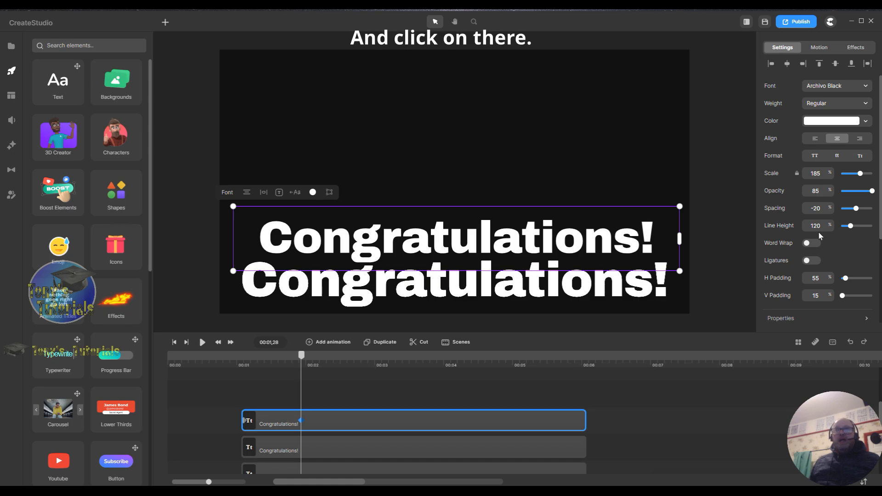
{"action": "key", "text": "Return"}
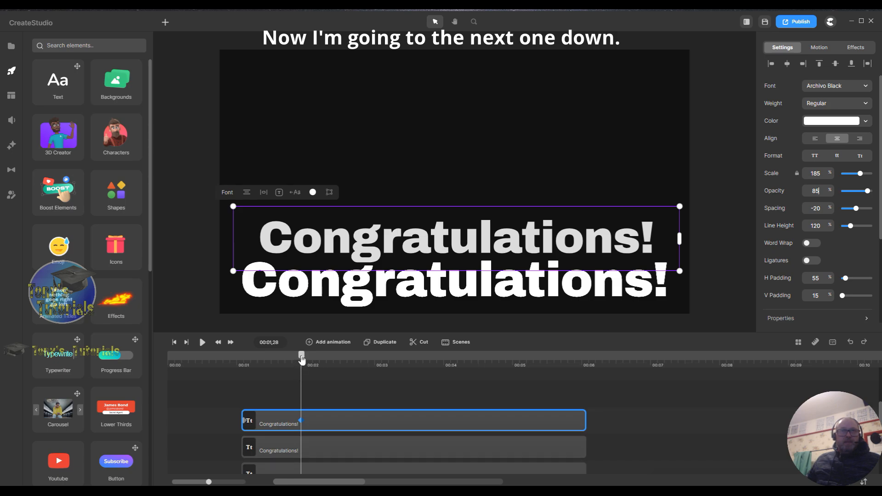
At the second copy's 00:01,28 keyframe, move its text up above the dimmed "Congratulations!" line.
{"action": "left_click_drag", "start_coordinate": [302, 356], "coordinate": [244, 358]}
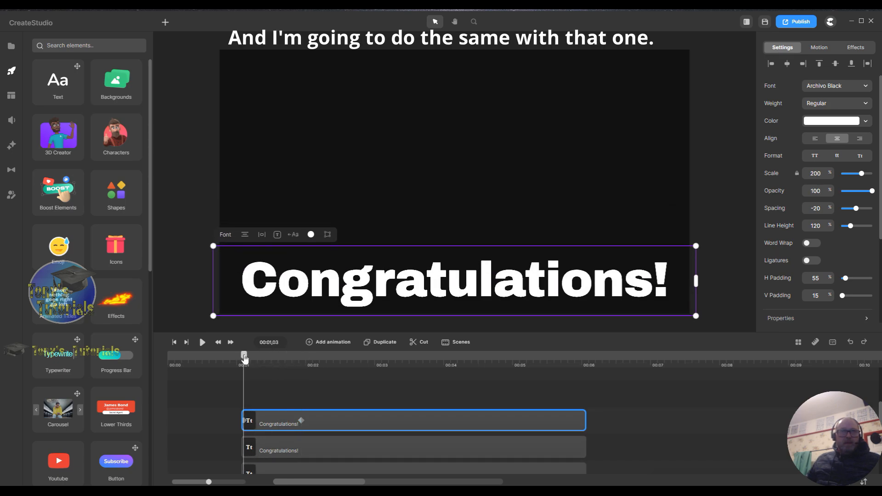
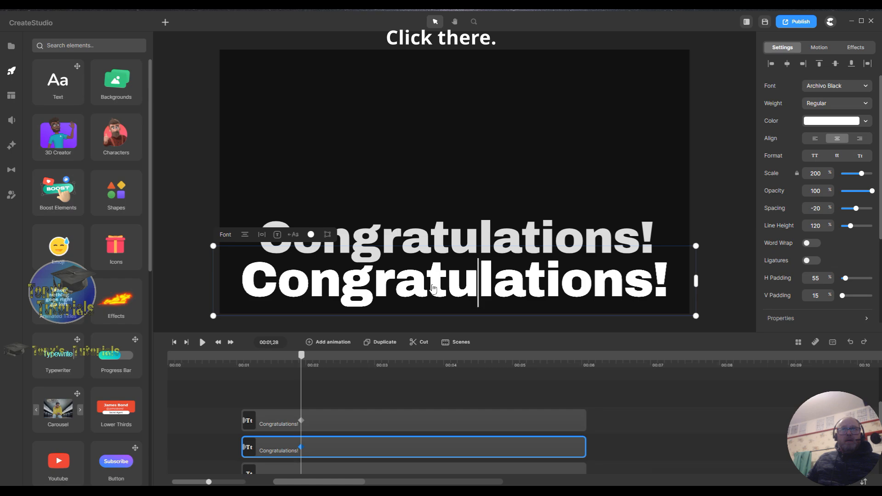
{"action": "left_click", "coordinate": [740, 280]}
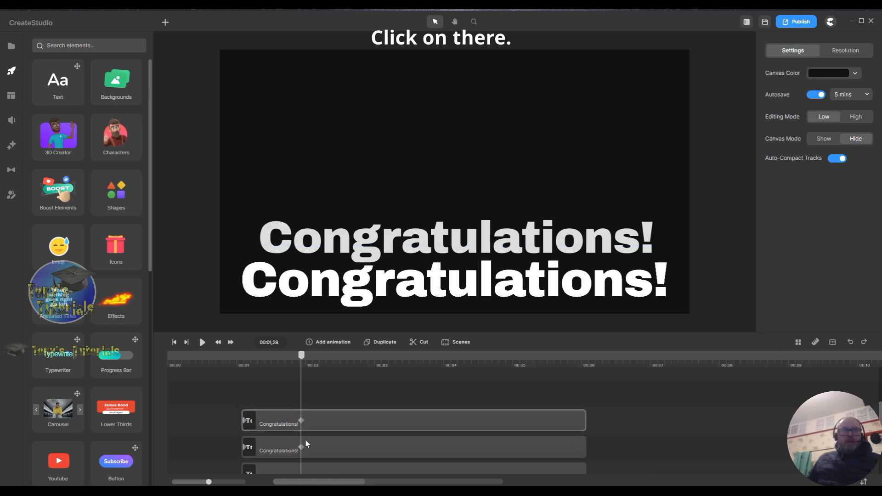
{"action": "left_click", "coordinate": [300, 450]}
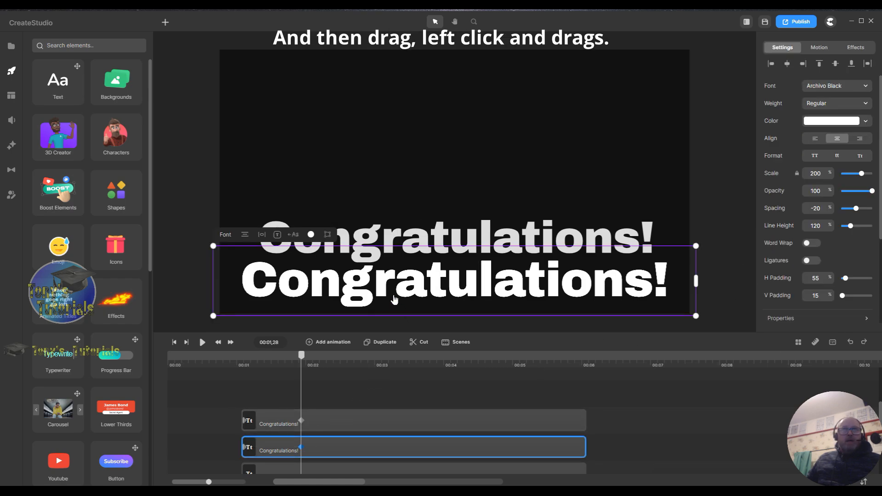
{"action": "left_click_drag", "start_coordinate": [400, 292], "coordinate": [401, 203]}
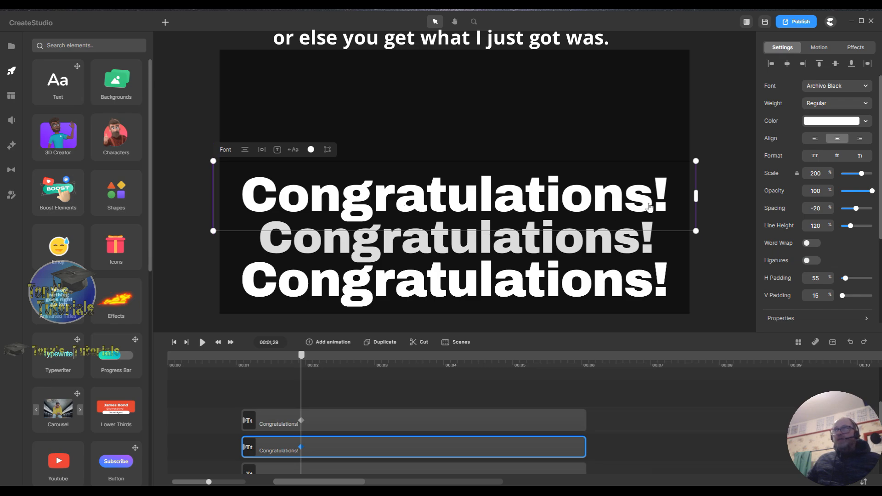
Set the second copy's scale to 170% and opacity to 70%, and nudge its text slightly down and to the right.
{"action": "double_click", "coordinate": [824, 174]}
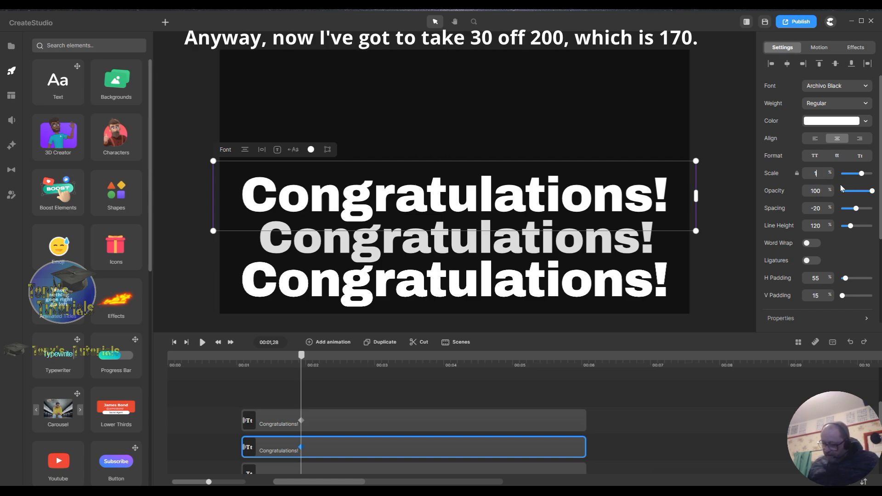
{"action": "type", "text": "70"}
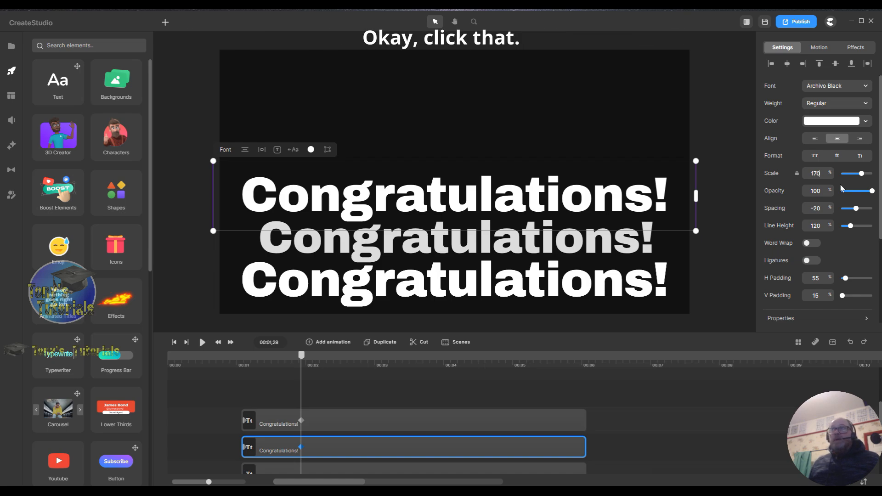
{"action": "key", "text": "Return"}
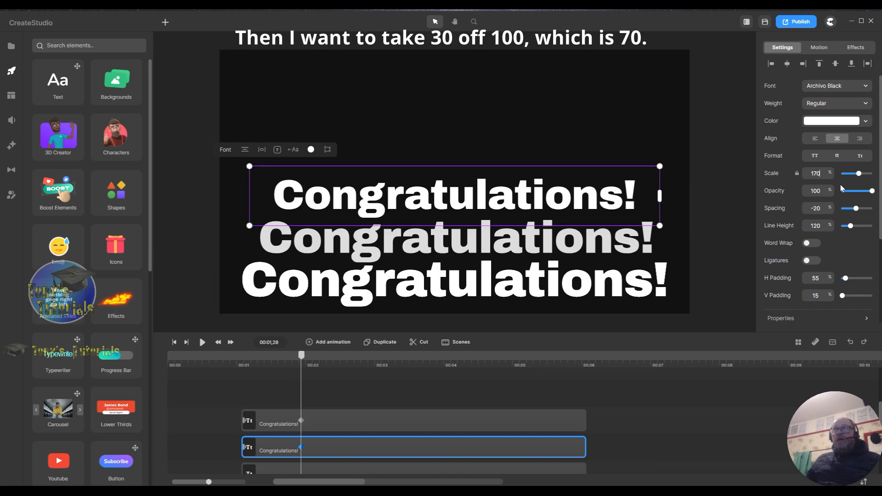
{"action": "double_click", "coordinate": [825, 191]}
{"action": "type", "text": "70"}
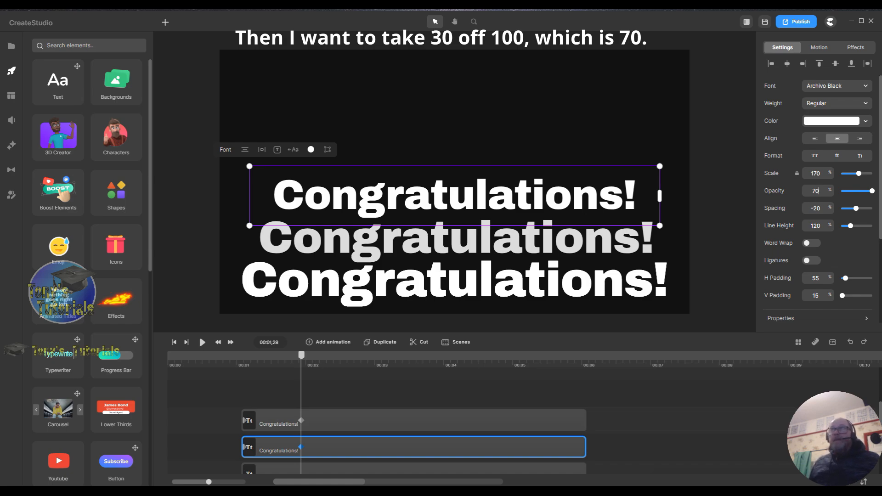
{"action": "key", "text": "Return"}
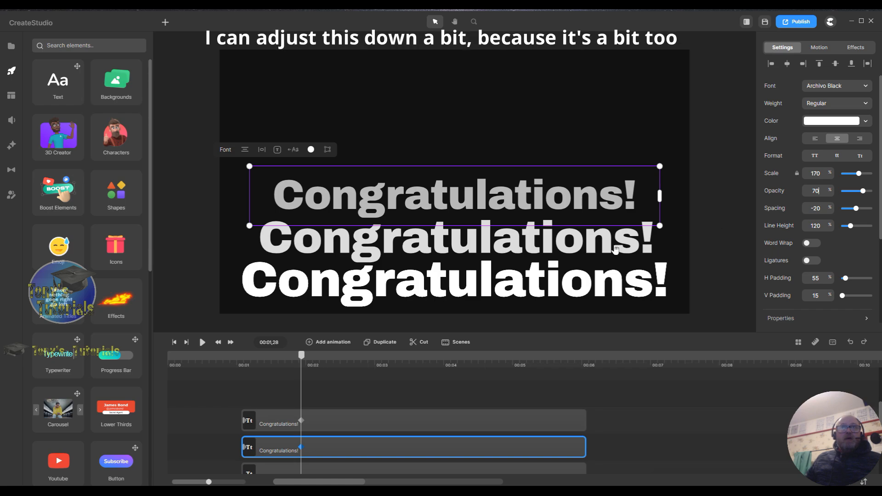
{"action": "left_click_drag", "start_coordinate": [510, 200], "coordinate": [512, 203]}
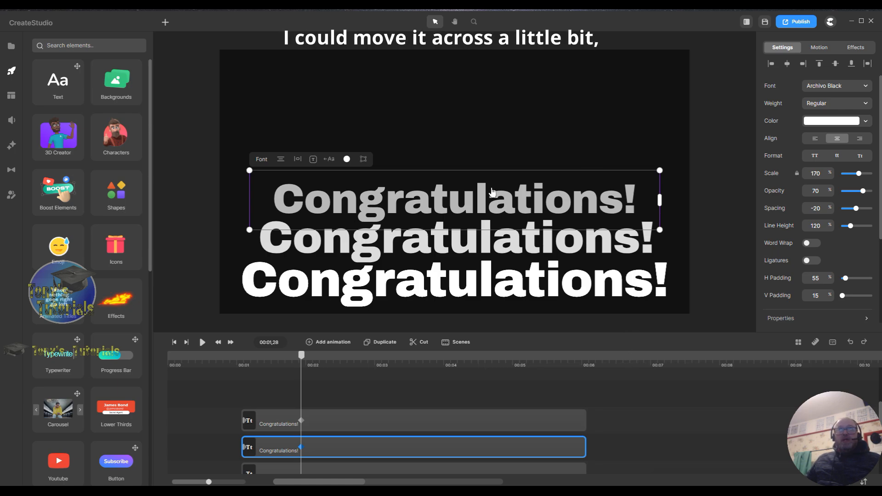
{"action": "left_click_drag", "start_coordinate": [491, 191], "coordinate": [495, 189]}
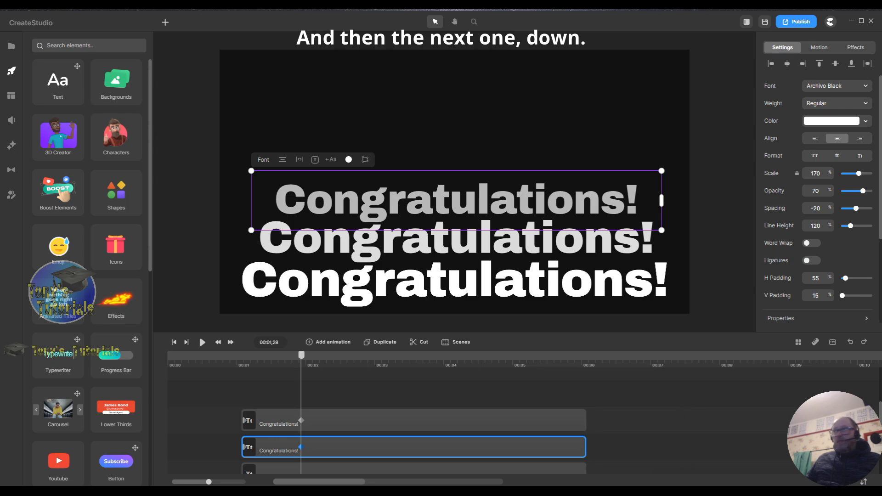
Add a Linear keyframe animation of position, scale and opacity to the third "Congratulations!" copy, starting at 00:01,03.
{"action": "scroll", "coordinate": [880, 412], "scroll_direction": "down", "scroll_amount": 3}
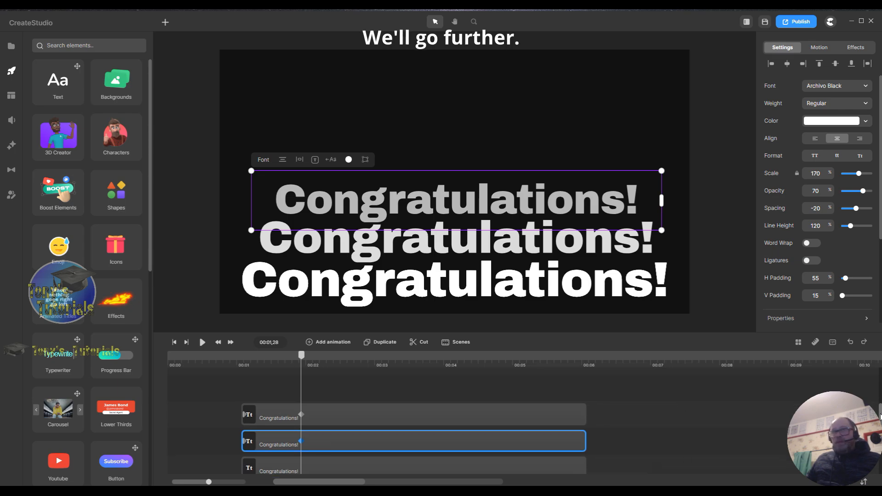
{"action": "left_click", "coordinate": [294, 425]}
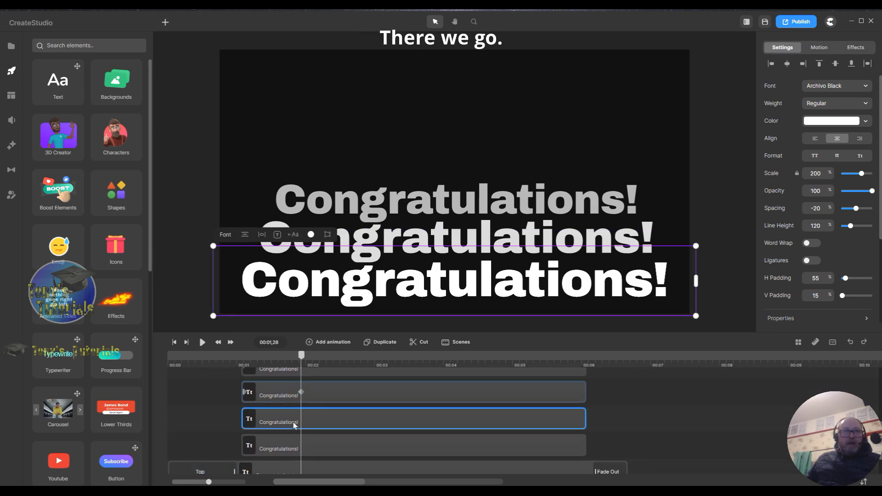
{"action": "left_click", "coordinate": [243, 359]}
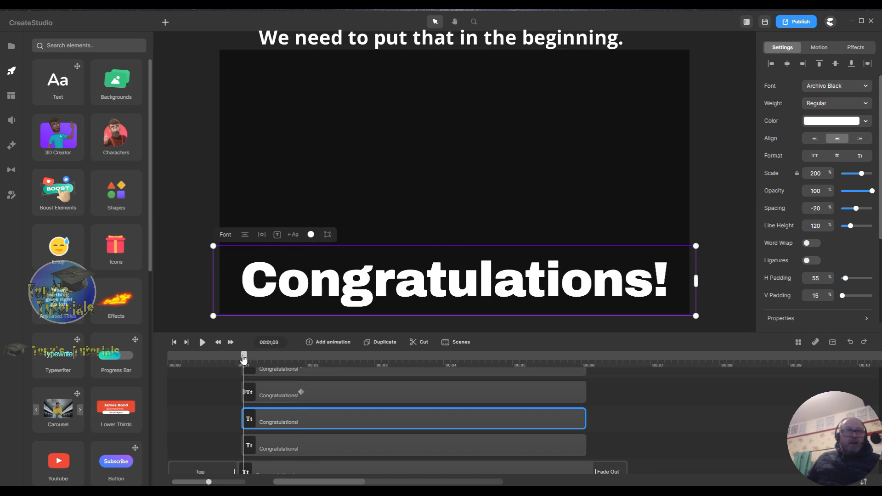
{"action": "left_click", "coordinate": [310, 342]}
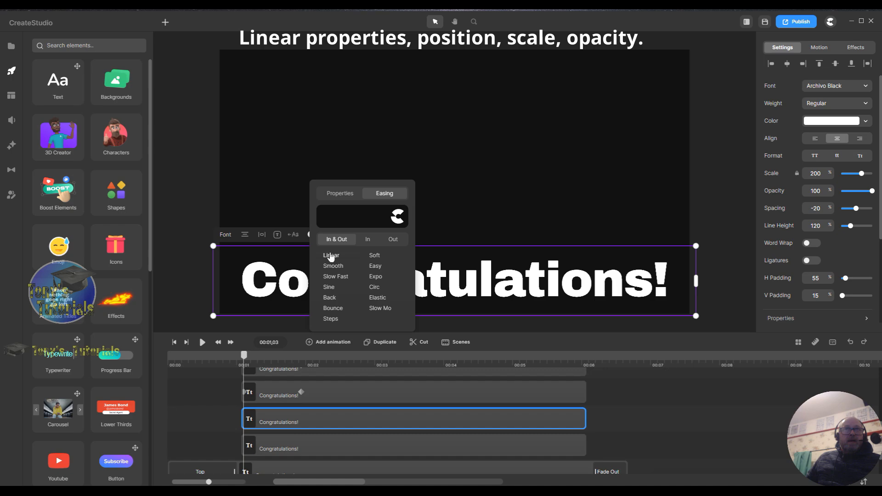
{"action": "left_click", "coordinate": [344, 194]}
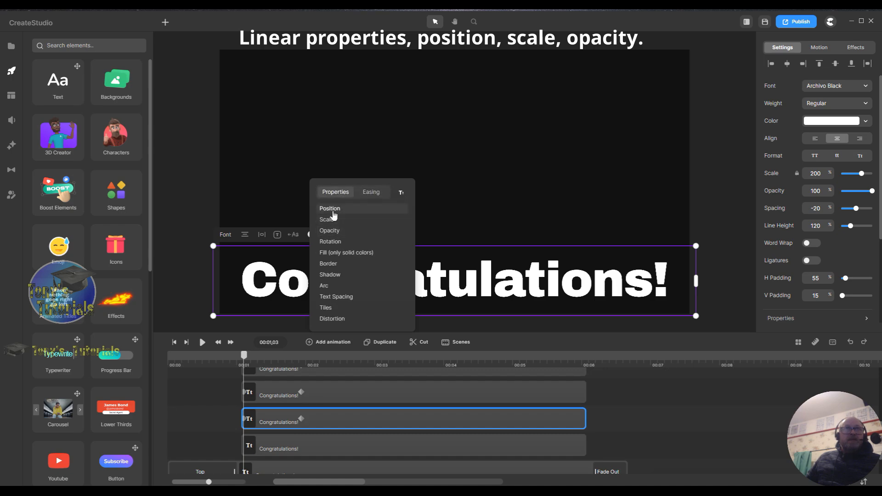
{"action": "left_click", "coordinate": [333, 211]}
{"action": "left_click", "coordinate": [329, 220]}
{"action": "left_click", "coordinate": [335, 232]}
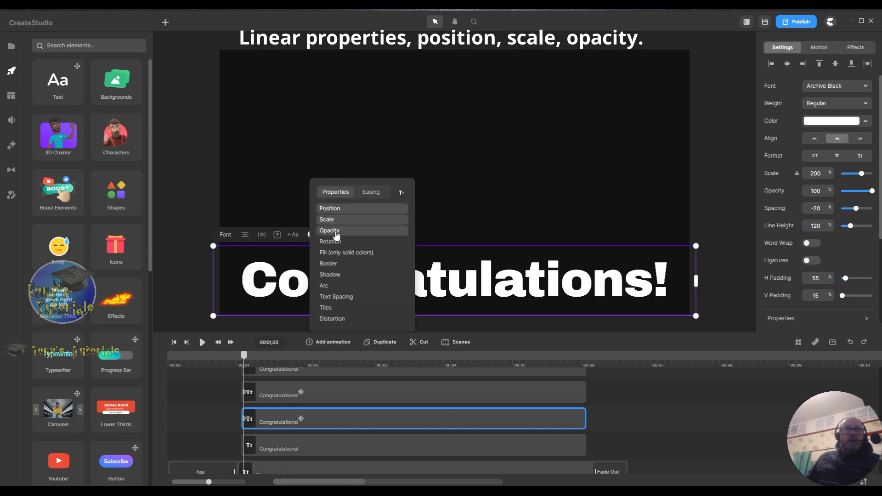
At the third copy's 00:01,28 keyframe, move its text up above the 70% opacity line.
{"action": "left_click", "coordinate": [301, 419]}
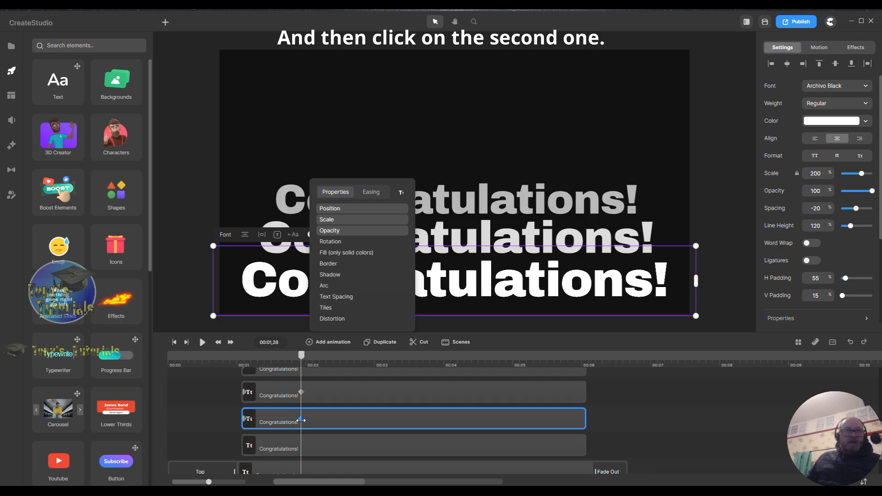
{"action": "left_click", "coordinate": [475, 289]}
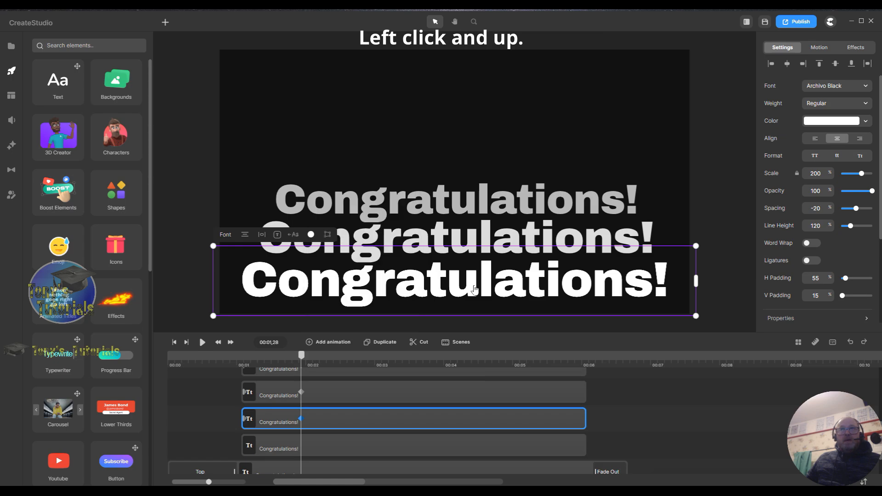
{"action": "left_click_drag", "start_coordinate": [475, 288], "coordinate": [473, 163]}
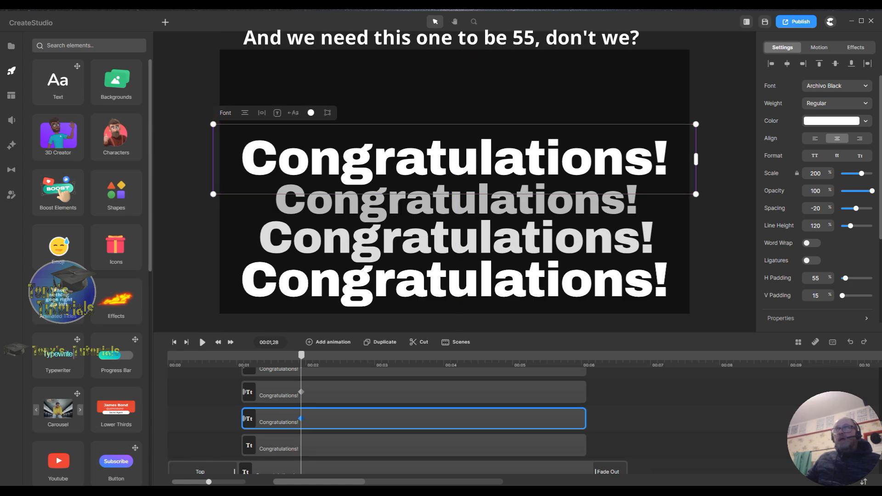
Set the third copy's scale to 155% and opacity to 55%, and nudge its text slightly down and to the right.
{"action": "double_click", "coordinate": [824, 174]}
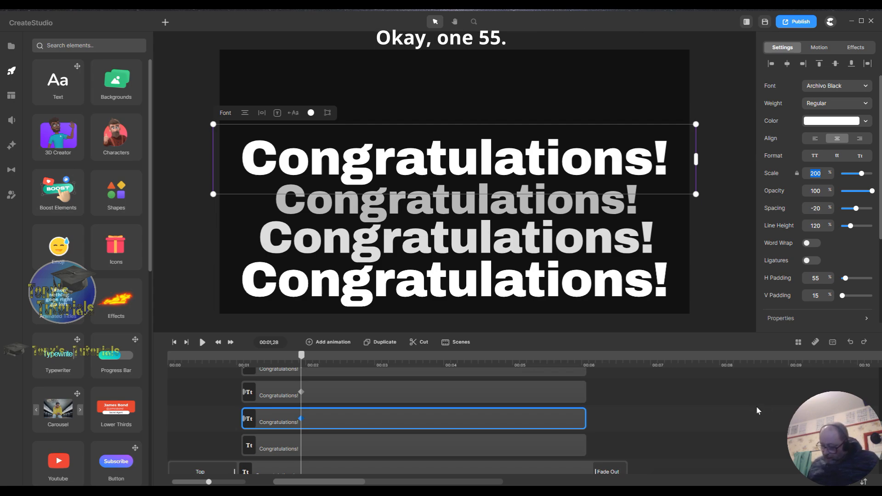
{"action": "type", "text": "155"}
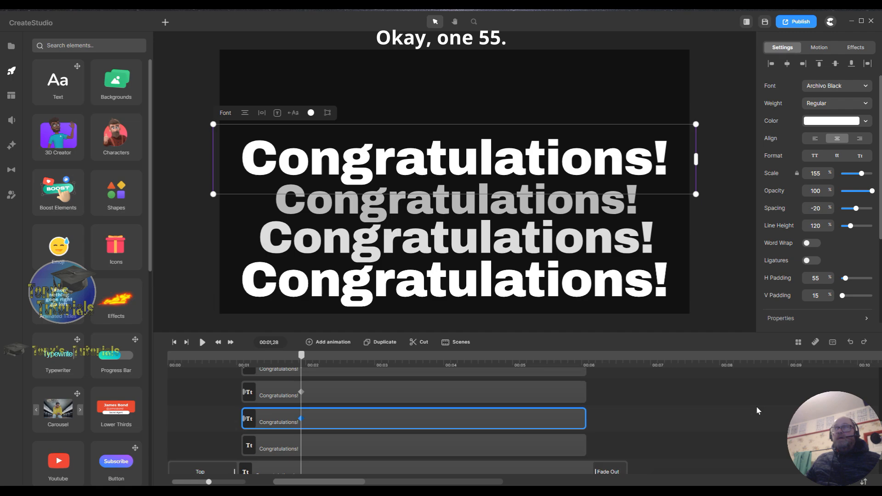
{"action": "double_click", "coordinate": [815, 191]}
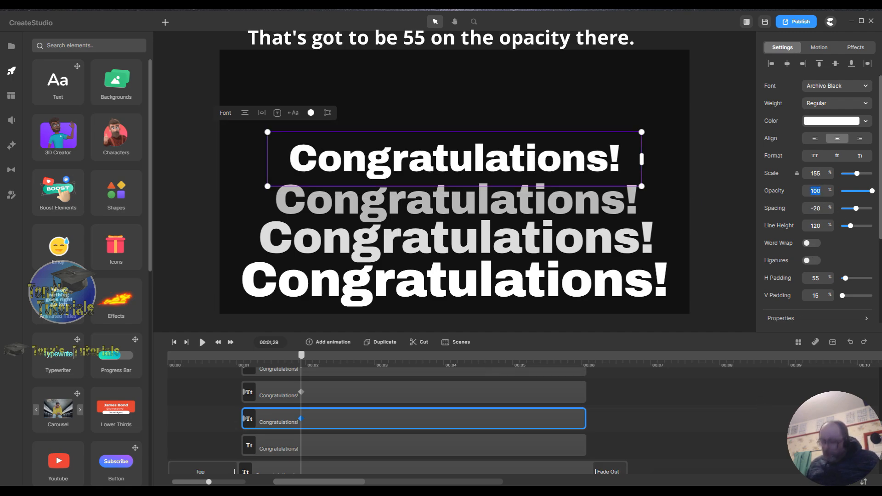
{"action": "type", "text": "55"}
{"action": "key", "text": "Return"}
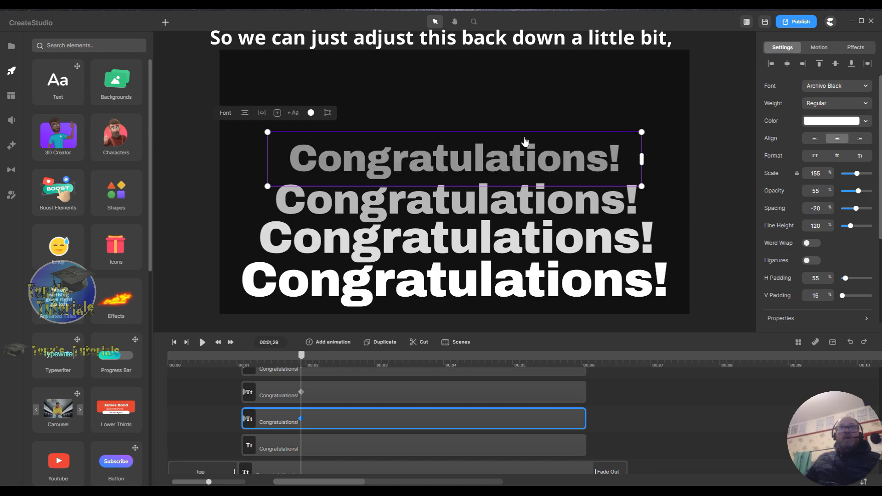
{"action": "left_click_drag", "start_coordinate": [476, 162], "coordinate": [478, 167]}
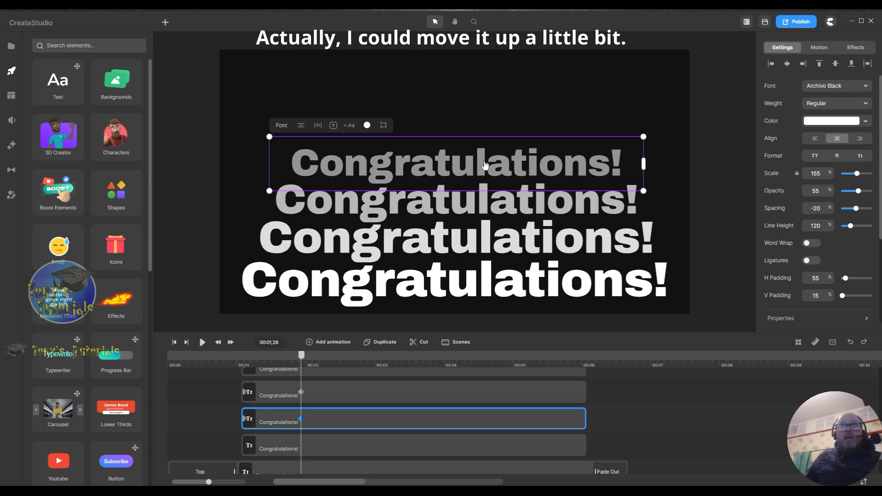
Nudge the second copy's text and the third copy's text slightly up to even out the line spacing.
{"action": "left_click", "coordinate": [472, 209]}
{"action": "left_click_drag", "start_coordinate": [472, 209], "coordinate": [472, 203]}
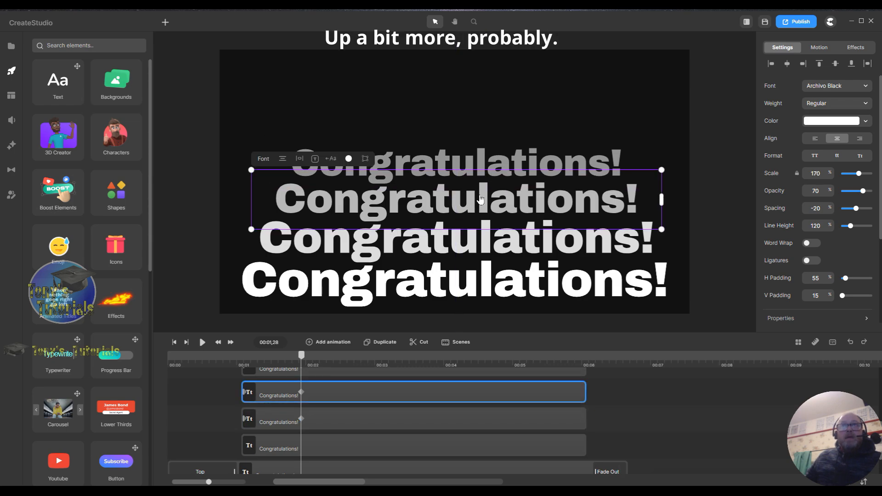
{"action": "left_click", "coordinate": [481, 163]}
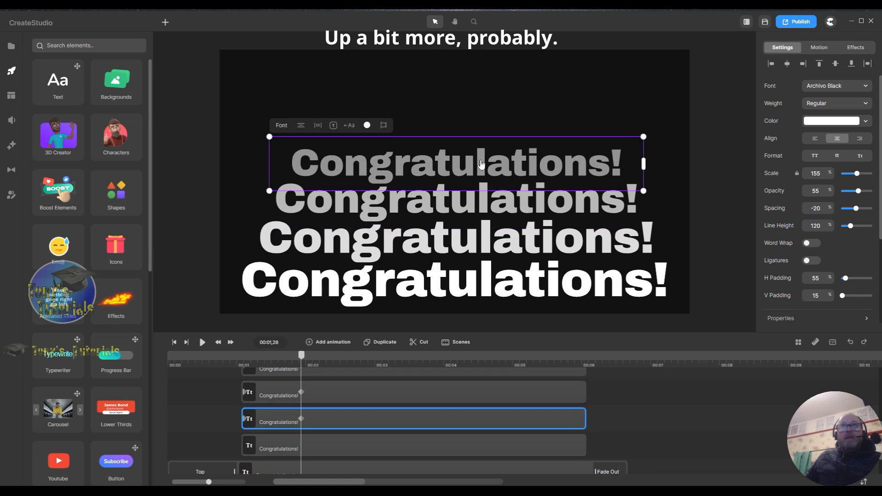
{"action": "left_click_drag", "start_coordinate": [481, 163], "coordinate": [481, 162]}
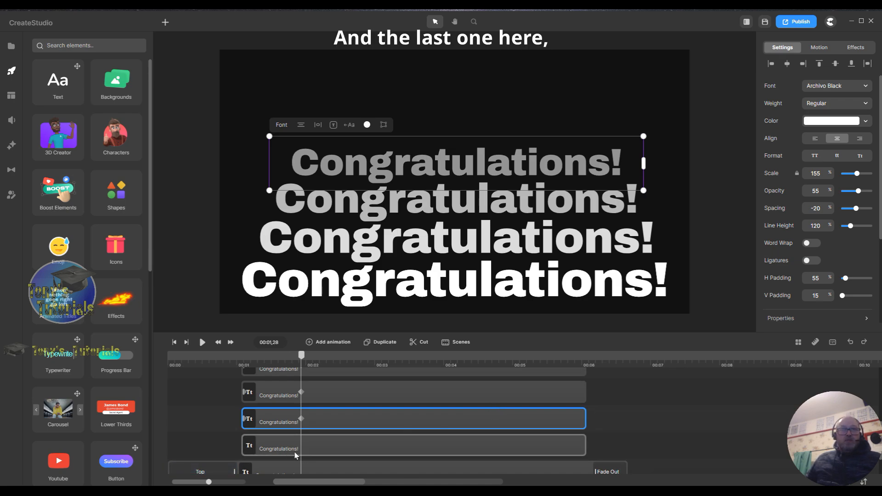
Add a position, scale and opacity animation with Linear easing to the fourth "Congratulations!" copy, starting at 00:01,03.
{"action": "left_click", "coordinate": [252, 449]}
{"action": "left_click_drag", "start_coordinate": [301, 356], "coordinate": [248, 360]}
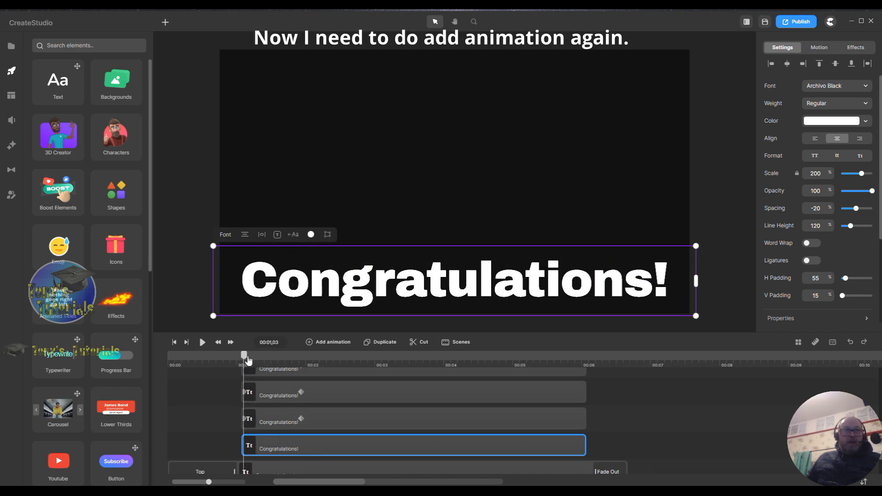
{"action": "left_click", "coordinate": [309, 343]}
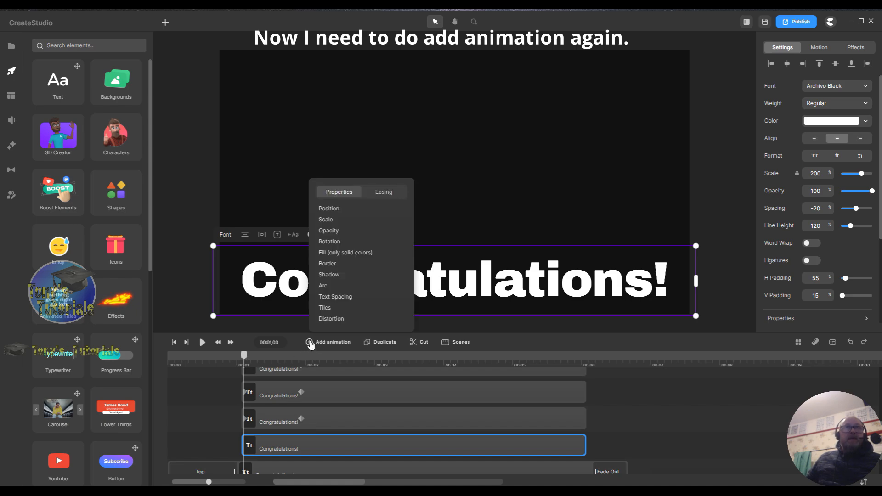
{"action": "left_click", "coordinate": [334, 232]}
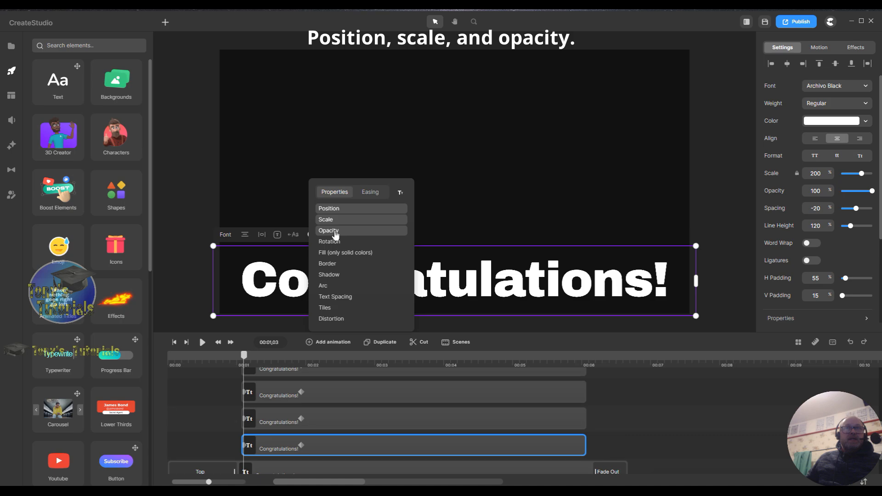
{"action": "left_click", "coordinate": [375, 195]}
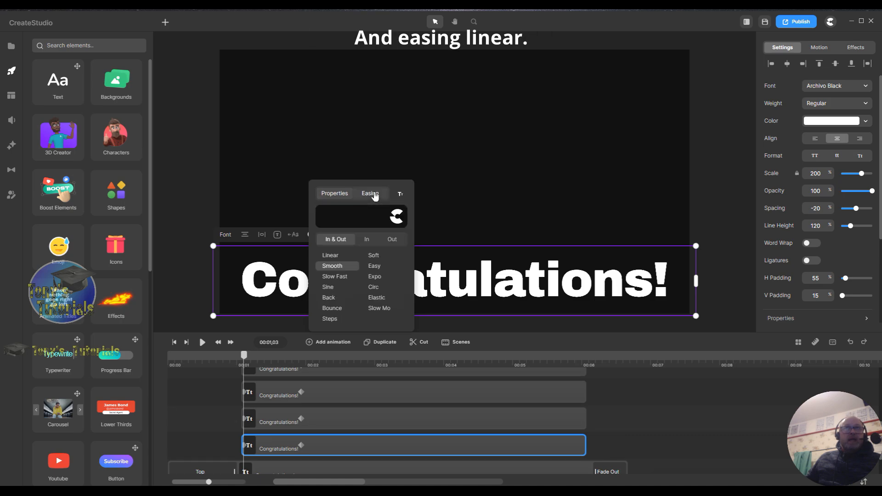
{"action": "left_click", "coordinate": [333, 260]}
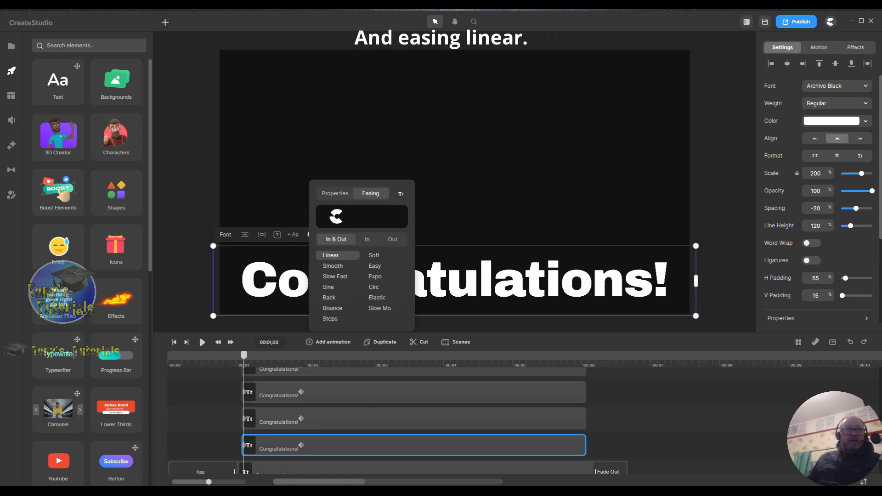
At the fourth copy's 00:01,28 keyframe, move its text up above all the other lines.
{"action": "left_click", "coordinate": [301, 446]}
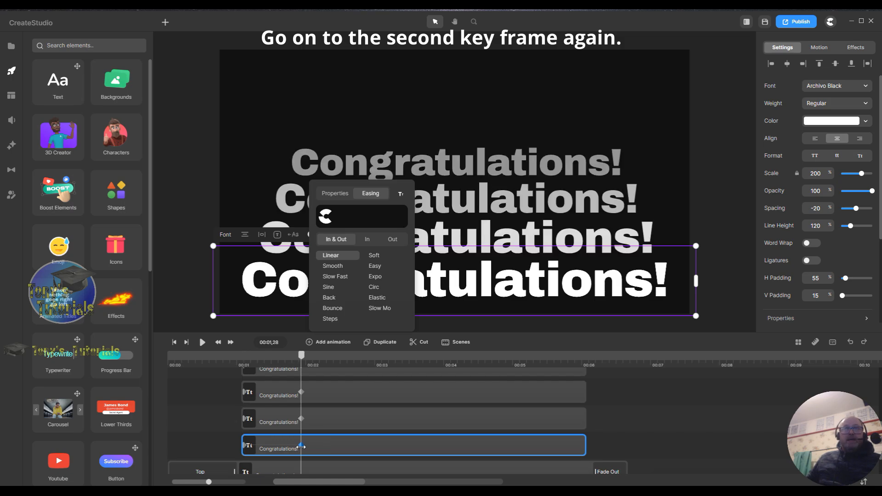
{"action": "left_click", "coordinate": [460, 289]}
{"action": "left_click_drag", "start_coordinate": [460, 289], "coordinate": [460, 129]}
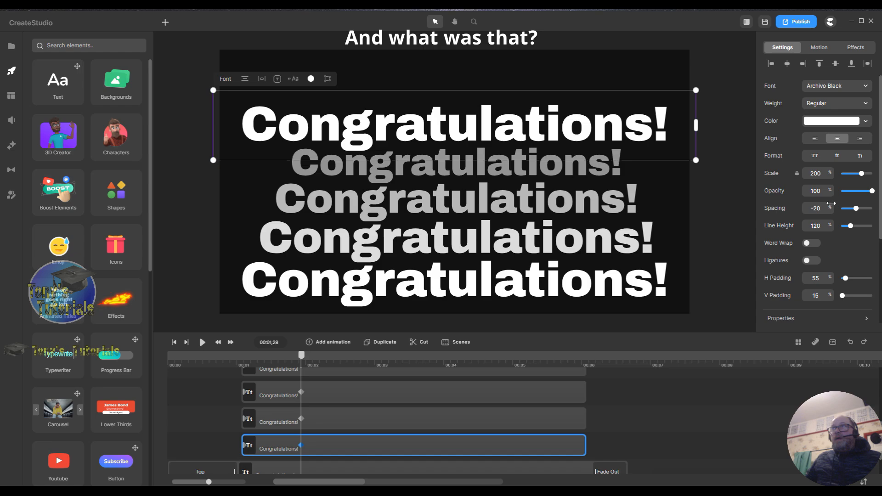
Set the fourth copy's scale to 140% and opacity to 40%, and nudge its text slightly down.
{"action": "double_click", "coordinate": [817, 173]}
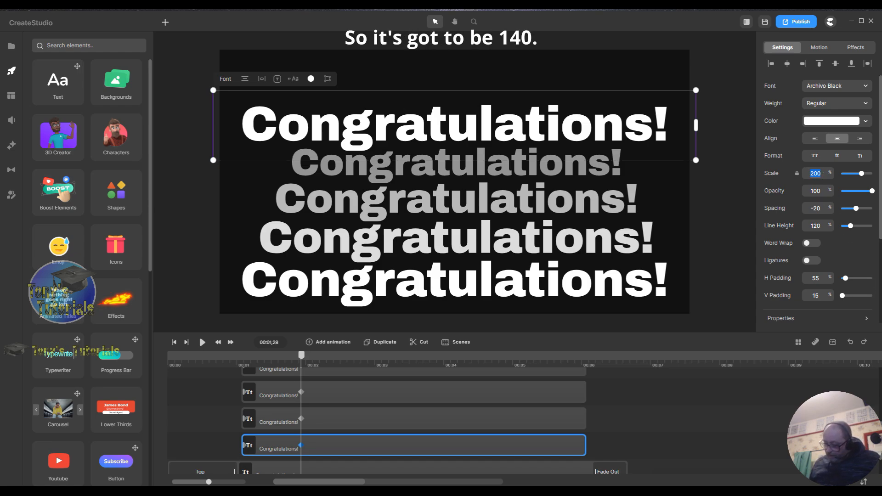
{"action": "type", "text": "140"}
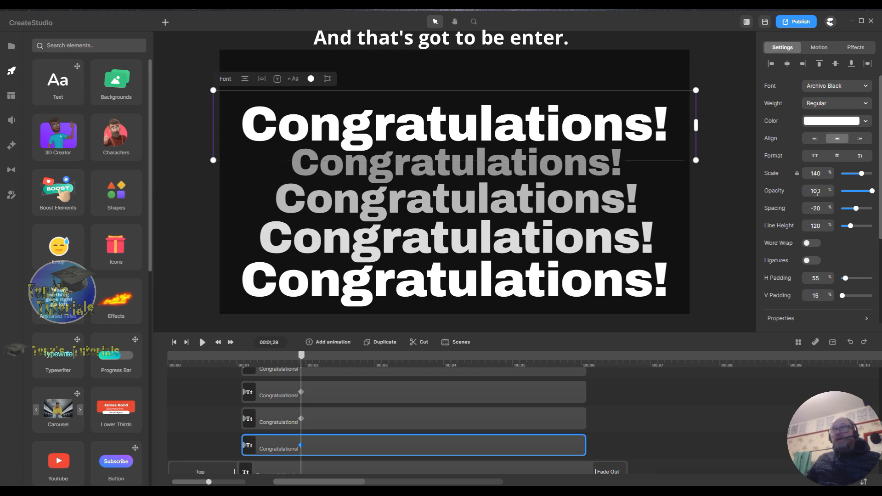
{"action": "key", "text": "Return"}
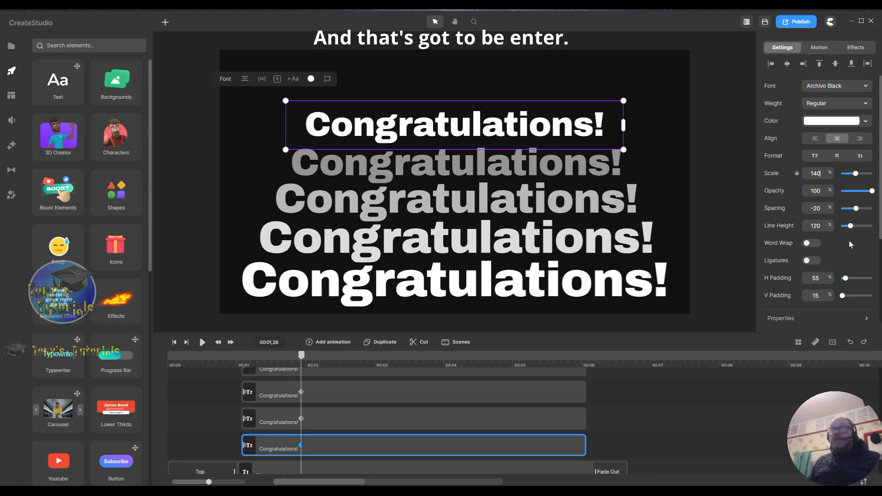
{"action": "double_click", "coordinate": [821, 190]}
{"action": "type", "text": "4"}
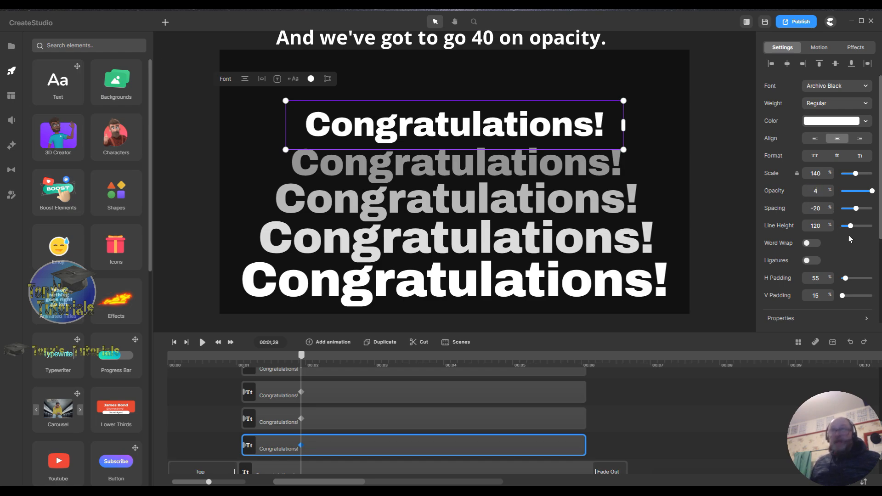
{"action": "type", "text": "0"}
{"action": "key", "text": "Return"}
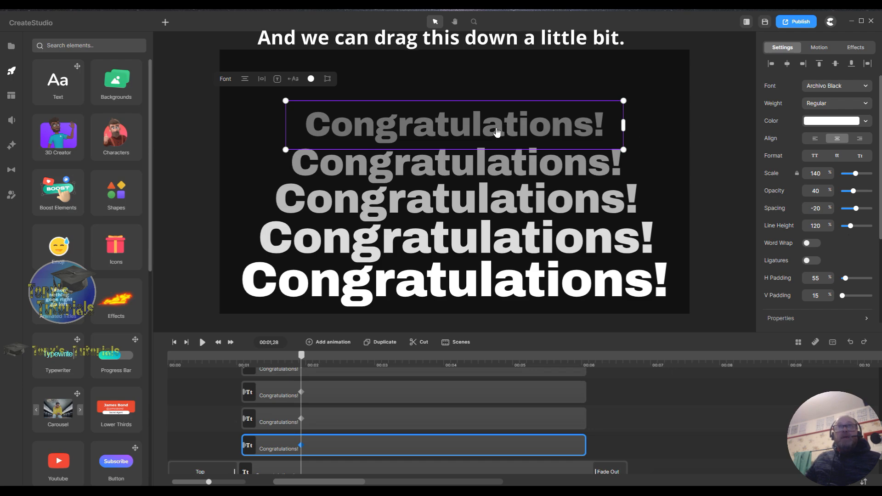
{"action": "left_click_drag", "start_coordinate": [496, 132], "coordinate": [497, 136]}
Add a Fade Out exit motion to the first "Congratulations!" copy, the one directly above the original line.
{"action": "scroll", "coordinate": [685, 419], "scroll_direction": "up", "scroll_amount": 2}
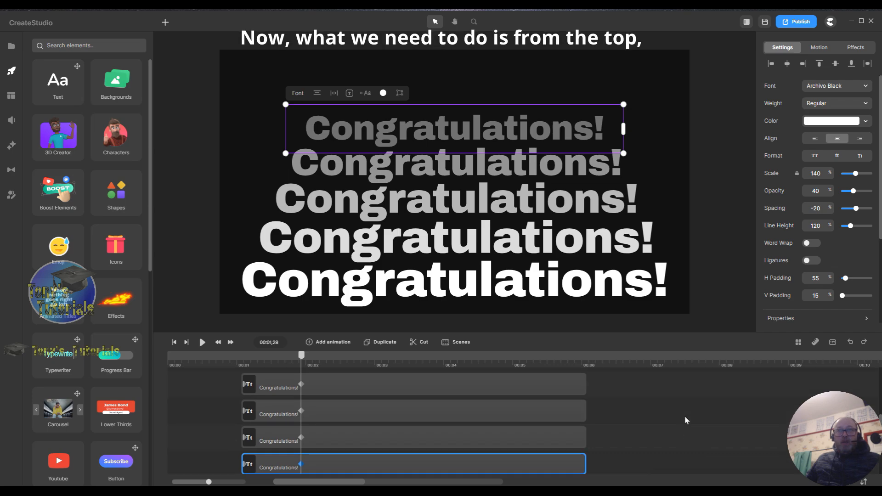
{"action": "scroll", "coordinate": [684, 420], "scroll_direction": "up", "scroll_amount": 1}
{"action": "scroll", "coordinate": [684, 419], "scroll_direction": "down", "scroll_amount": 2}
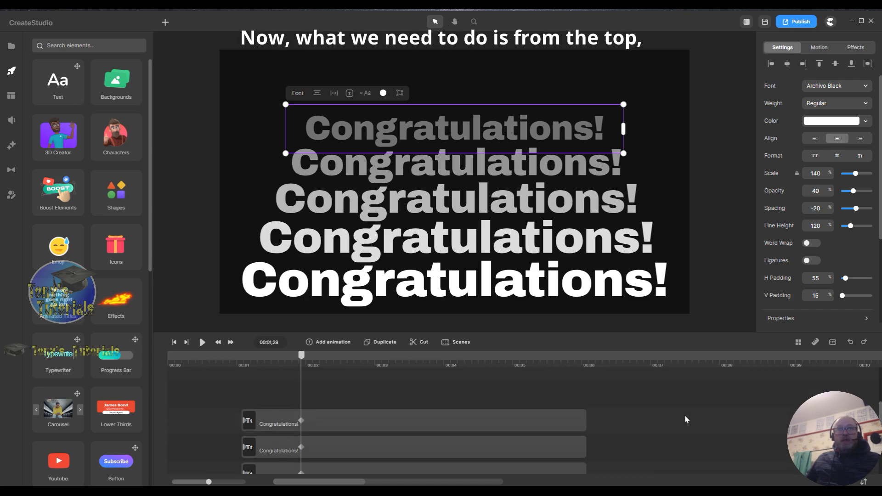
{"action": "left_click", "coordinate": [561, 360]}
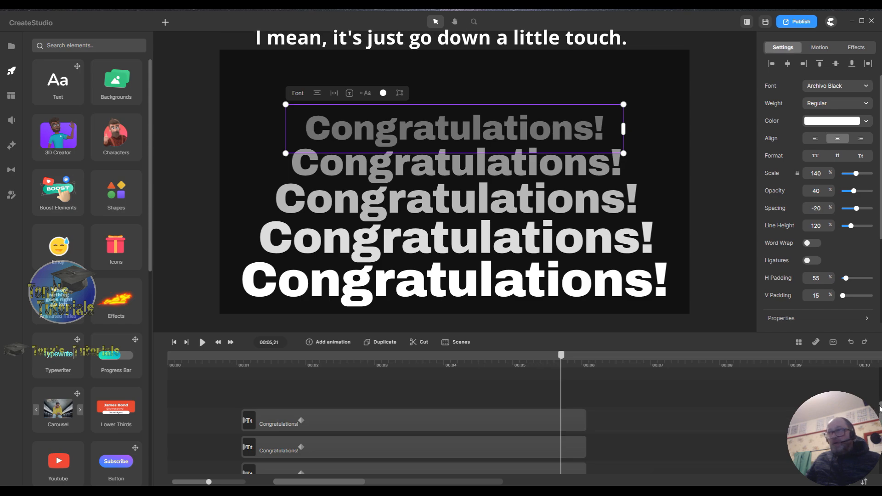
{"action": "mouse_move", "coordinate": [880, 408]}
{"action": "left_mouse_down"}
{"action": "mouse_move", "coordinate": [880, 427]}
{"action": "mouse_move", "coordinate": [880, 419]}
{"action": "left_mouse_up"}
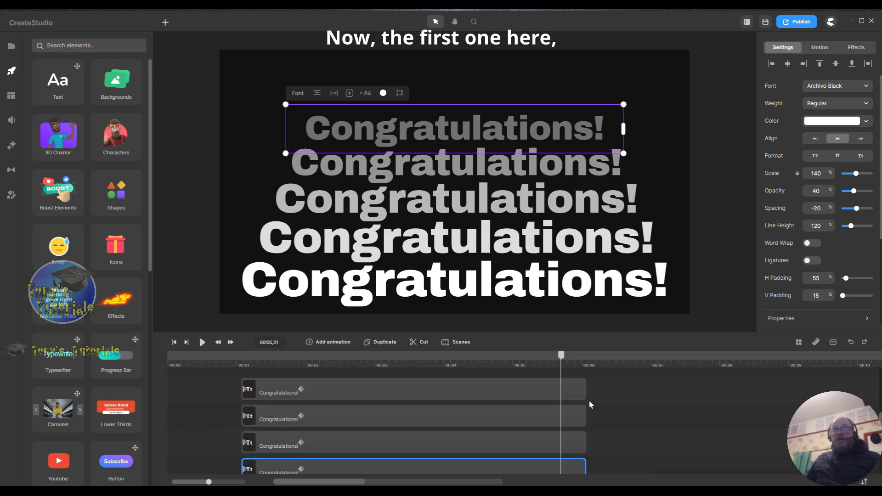
{"action": "left_click", "coordinate": [565, 398]}
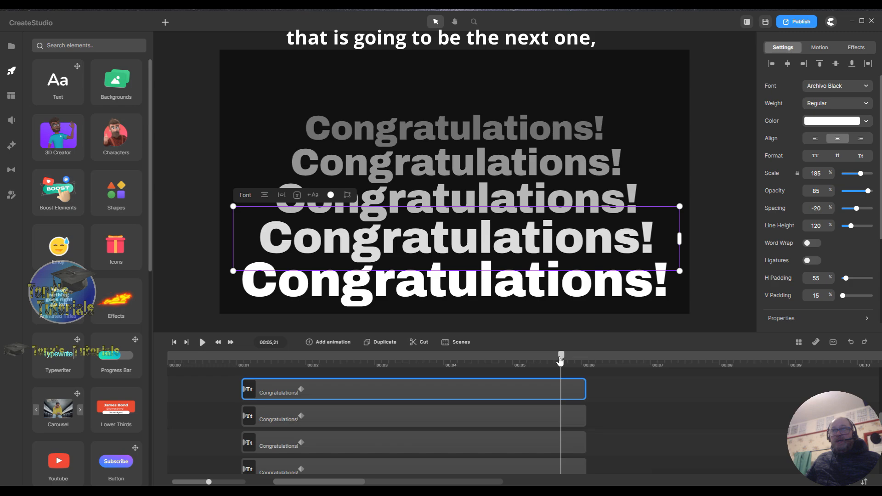
{"action": "left_click_drag", "start_coordinate": [560, 360], "coordinate": [558, 360]}
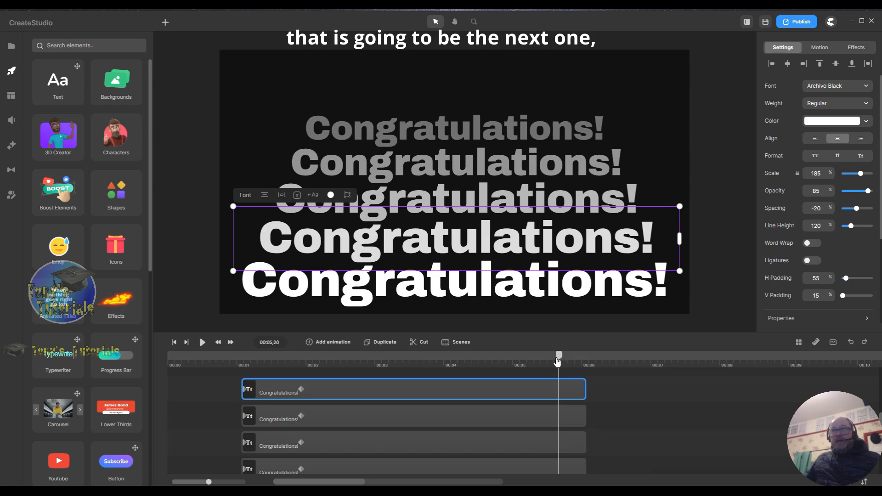
{"action": "left_click", "coordinate": [820, 49]}
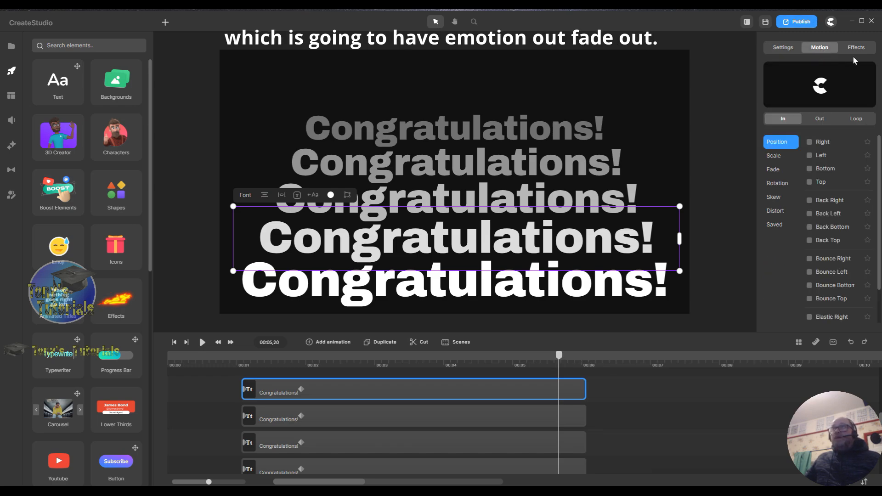
{"action": "left_click", "coordinate": [822, 122]}
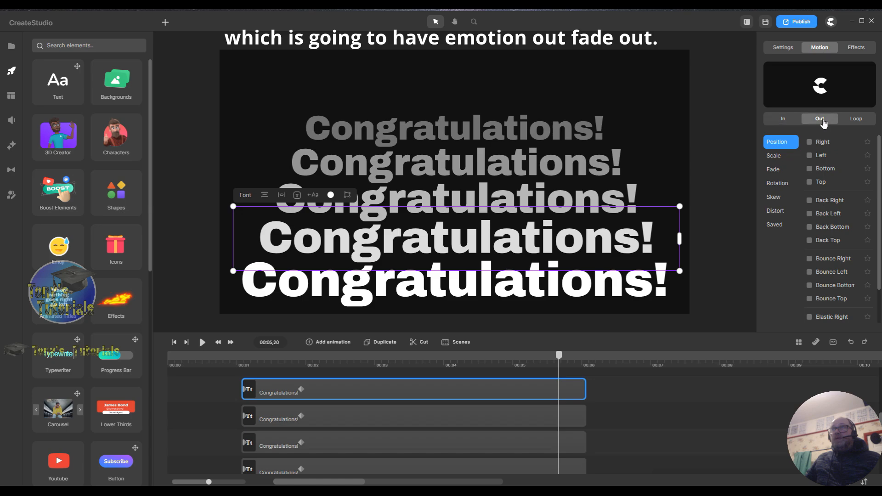
{"action": "left_click", "coordinate": [780, 169]}
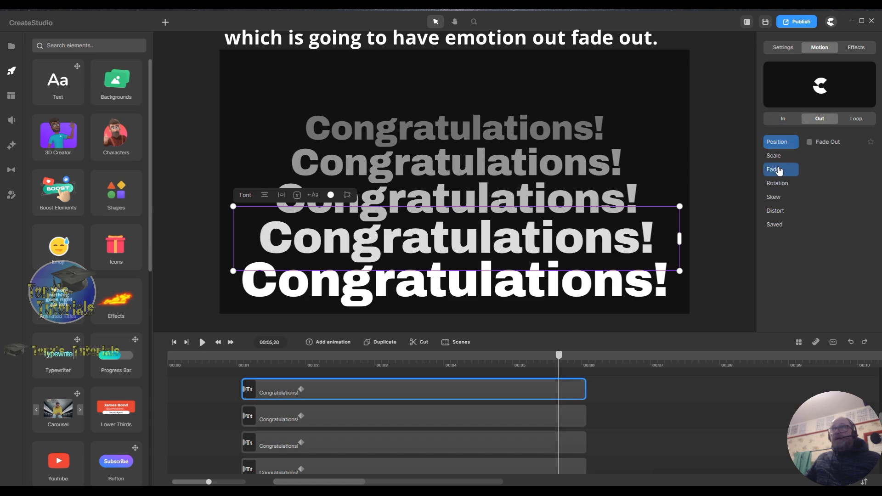
{"action": "left_click", "coordinate": [810, 142]}
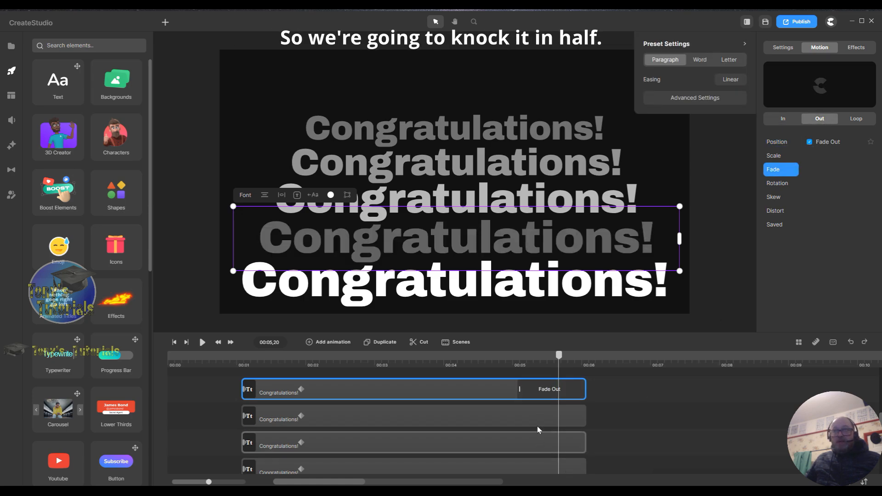
Shorten the first copy's Fade Out to about half a second so that it starts at 00:05,18.
{"action": "left_click_drag", "start_coordinate": [523, 394], "coordinate": [536, 395]}
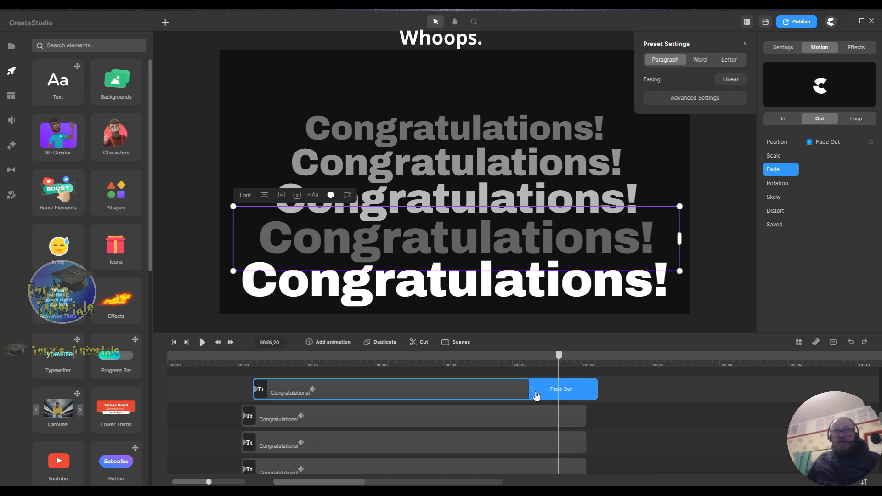
{"action": "key", "text": "ctrl+z"}
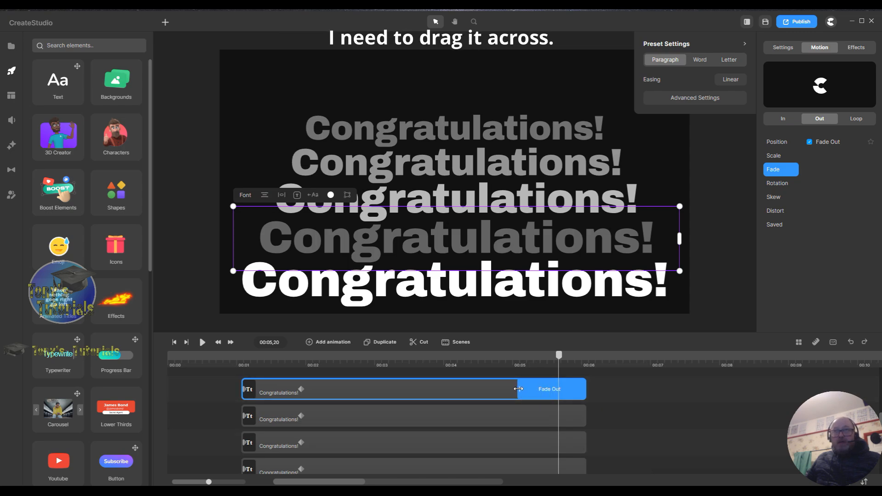
{"action": "left_click", "coordinate": [518, 390]}
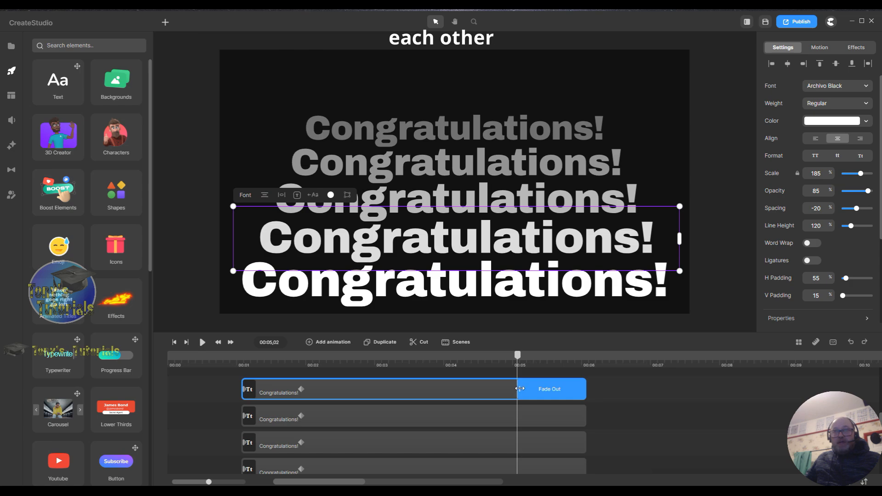
{"action": "left_click_drag", "start_coordinate": [519, 389], "coordinate": [554, 393]}
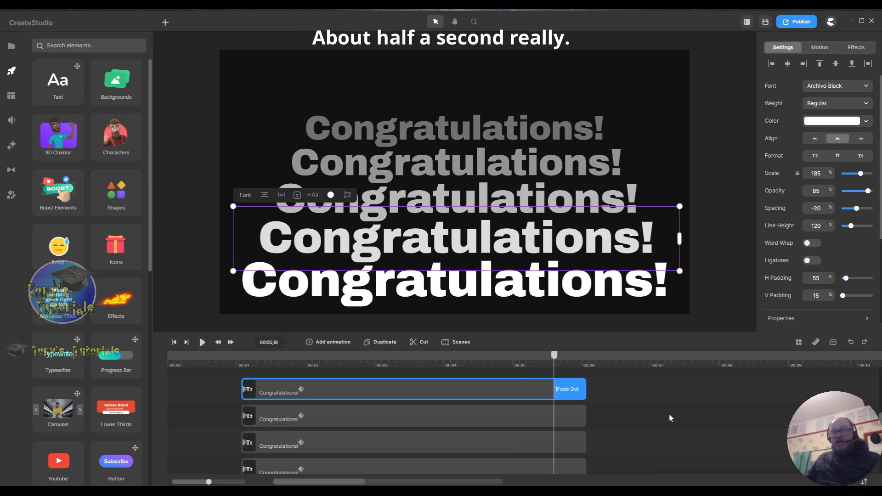
Extend the first copy's end slightly so it lines up with the start of the original line's Fade Out.
{"action": "scroll", "coordinate": [669, 415], "scroll_direction": "down", "scroll_amount": 2}
{"action": "scroll", "coordinate": [660, 420], "scroll_direction": "up", "scroll_amount": 3}
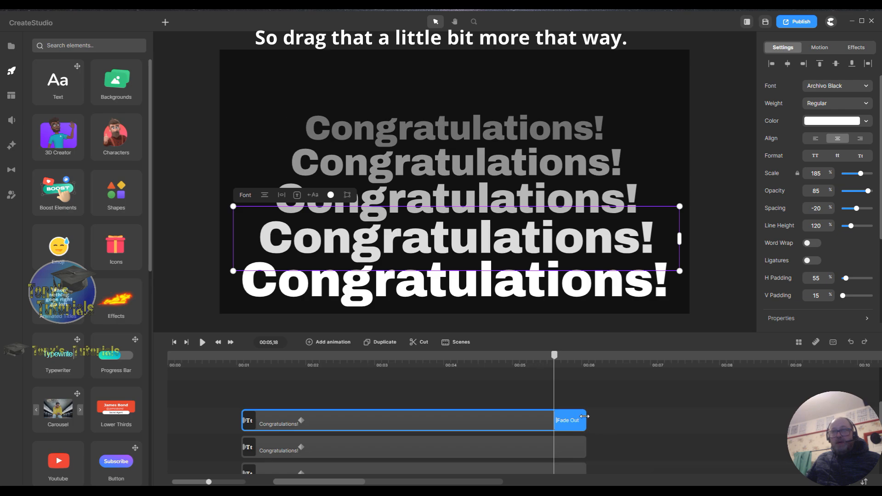
{"action": "left_click_drag", "start_coordinate": [584, 416], "coordinate": [589, 415]}
{"action": "scroll", "coordinate": [682, 414], "scroll_direction": "down", "scroll_amount": 2}
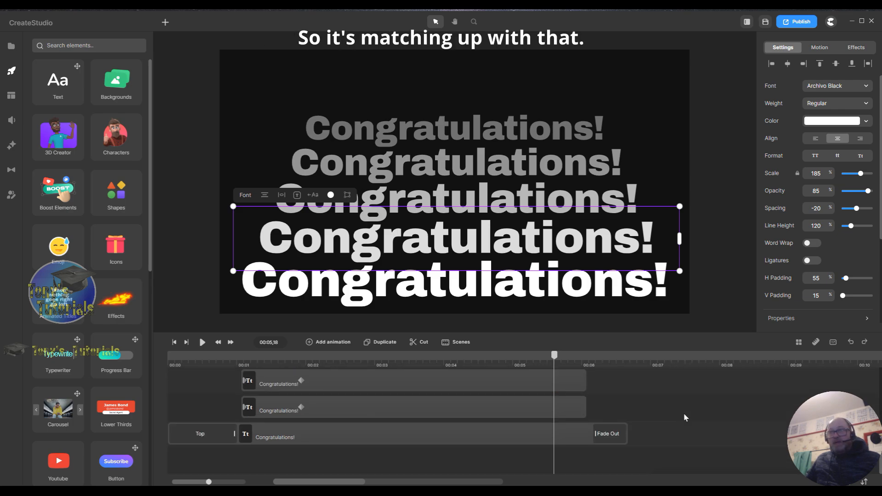
Trim the second copy to end where the first copy's fade begins, and give it a Fade Out starting at 00:05,06.
{"action": "scroll", "coordinate": [684, 417], "scroll_direction": "up", "scroll_amount": 2}
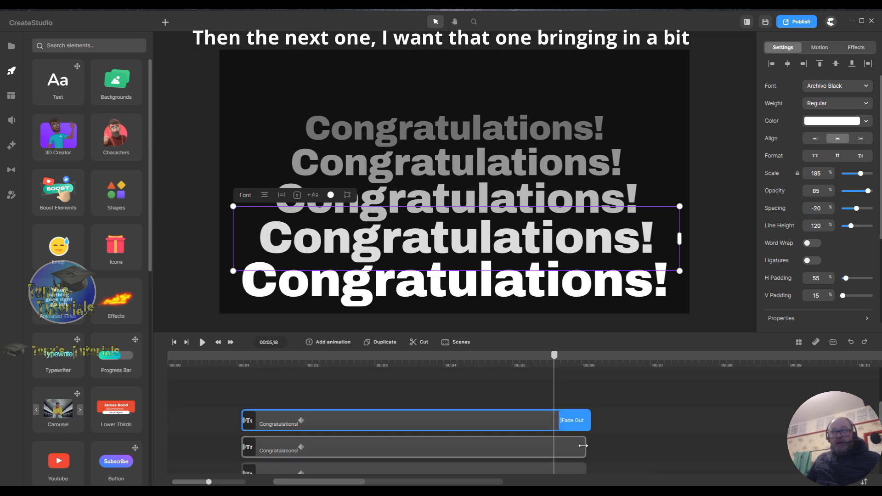
{"action": "left_click_drag", "start_coordinate": [583, 446], "coordinate": [558, 444]}
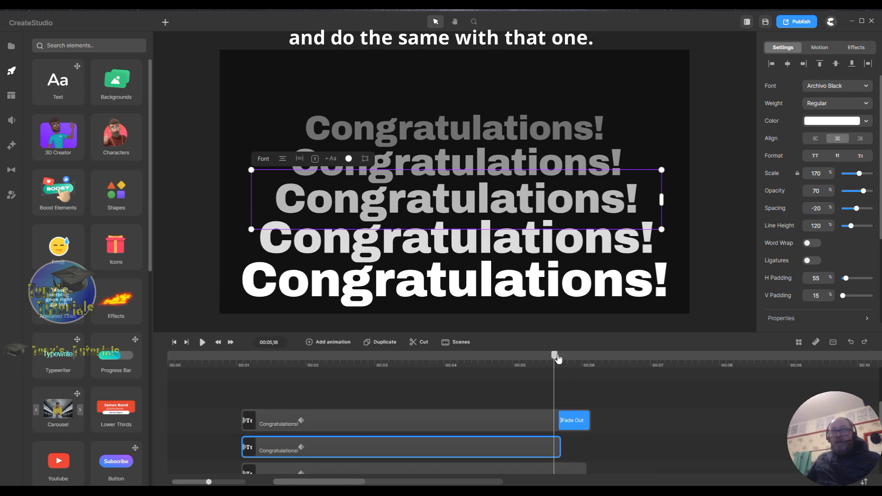
{"action": "left_click_drag", "start_coordinate": [555, 359], "coordinate": [523, 356]}
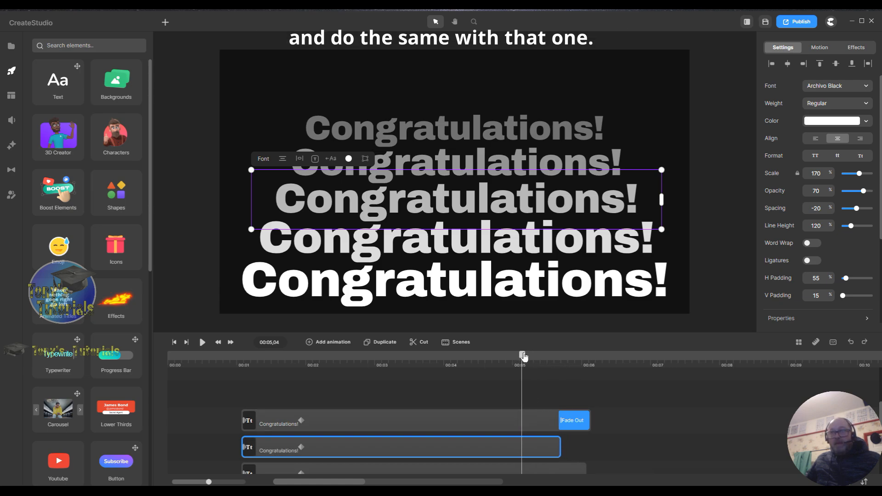
{"action": "left_click", "coordinate": [822, 51]}
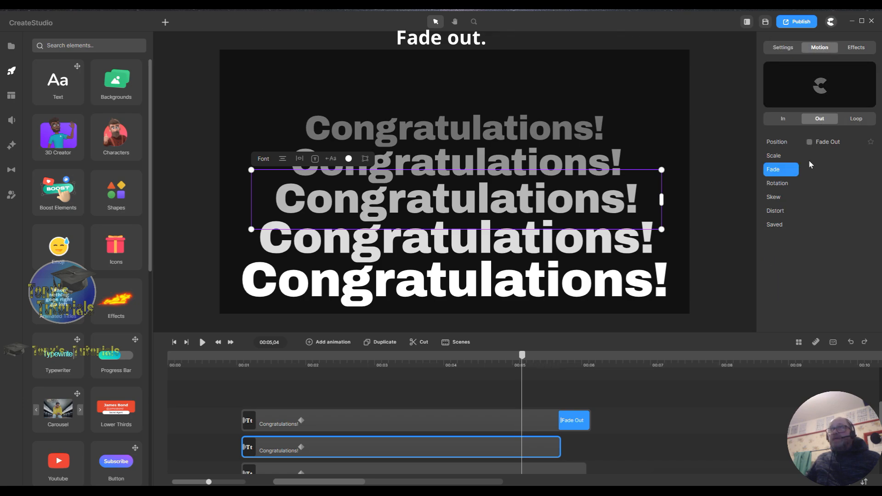
{"action": "left_click", "coordinate": [810, 144]}
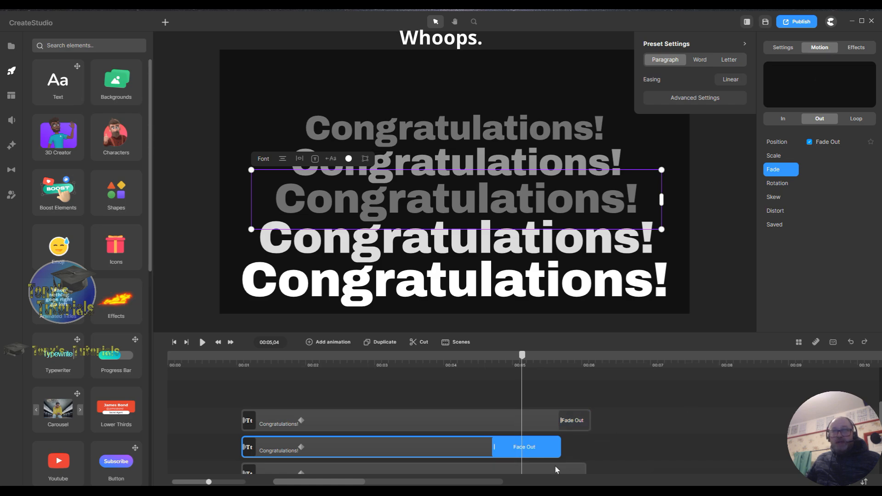
{"action": "left_click_drag", "start_coordinate": [494, 448], "coordinate": [532, 450]}
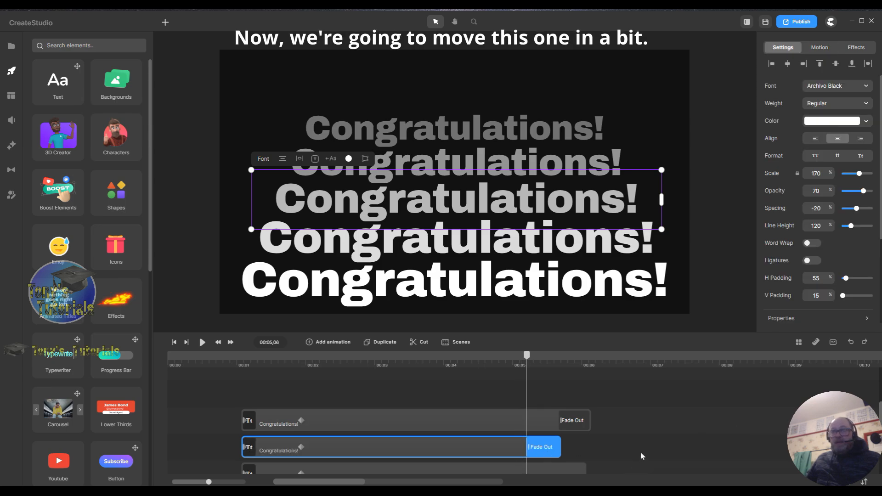
Trim the third copy to end where the second copy's fade begins, and give it a Fade Out starting at 00:04,22.
{"action": "left_click_drag", "start_coordinate": [571, 467], "coordinate": [525, 450]}
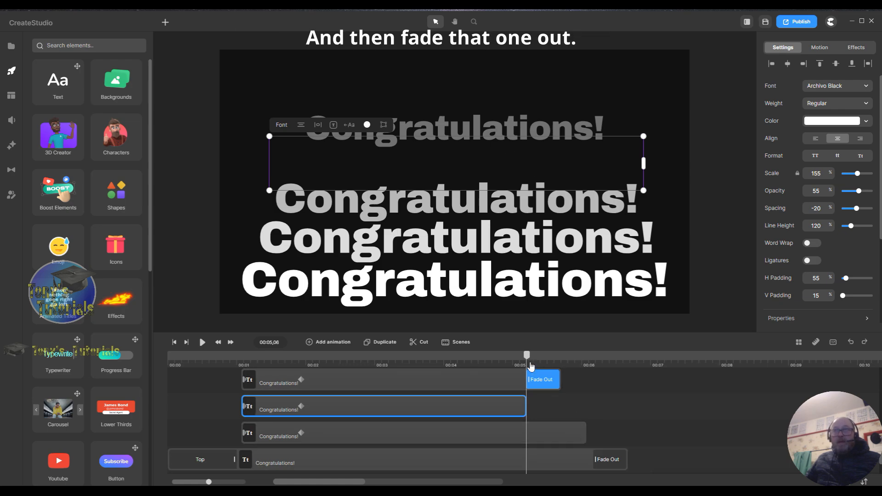
{"action": "left_click_drag", "start_coordinate": [528, 359], "coordinate": [494, 362]}
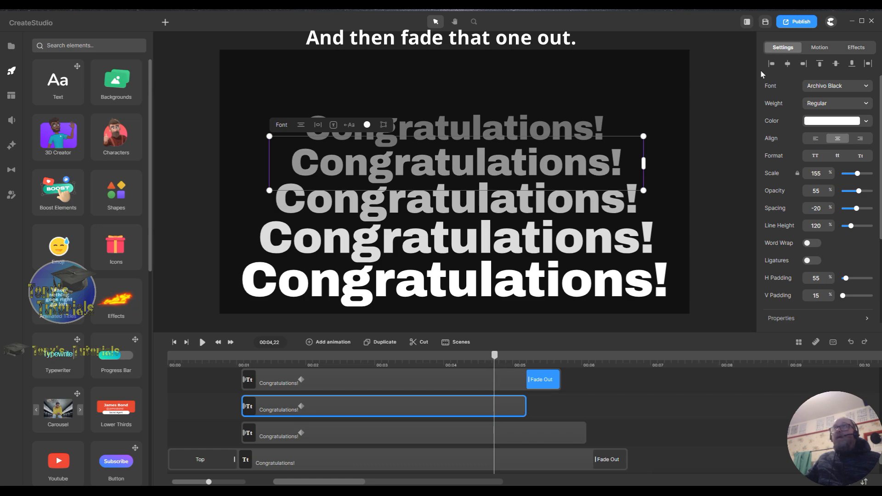
{"action": "left_click", "coordinate": [820, 48]}
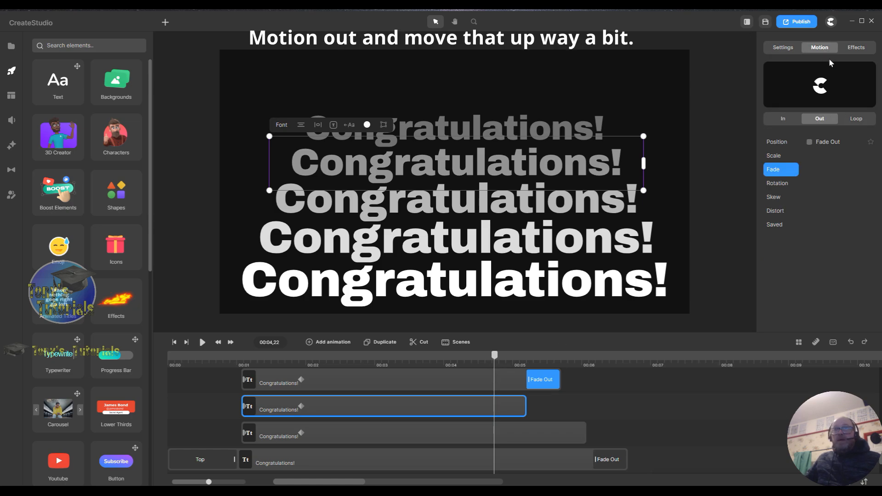
{"action": "left_click", "coordinate": [809, 142]}
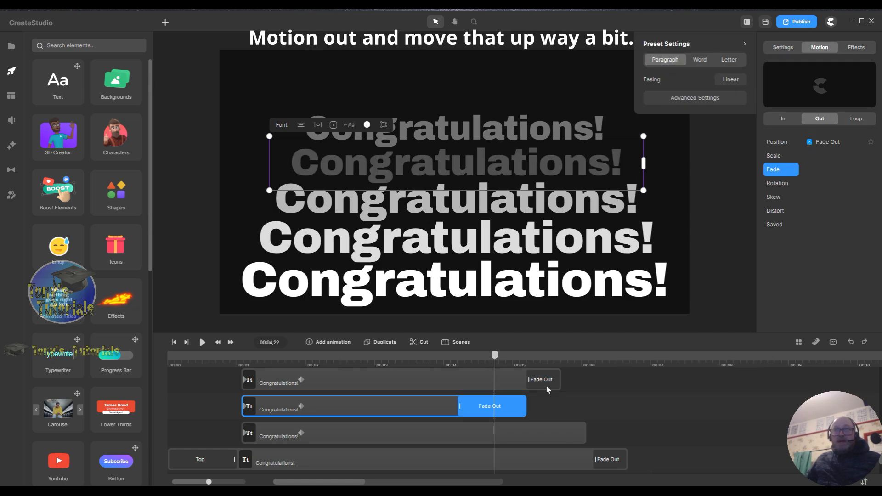
{"action": "left_click_drag", "start_coordinate": [461, 406], "coordinate": [496, 408]}
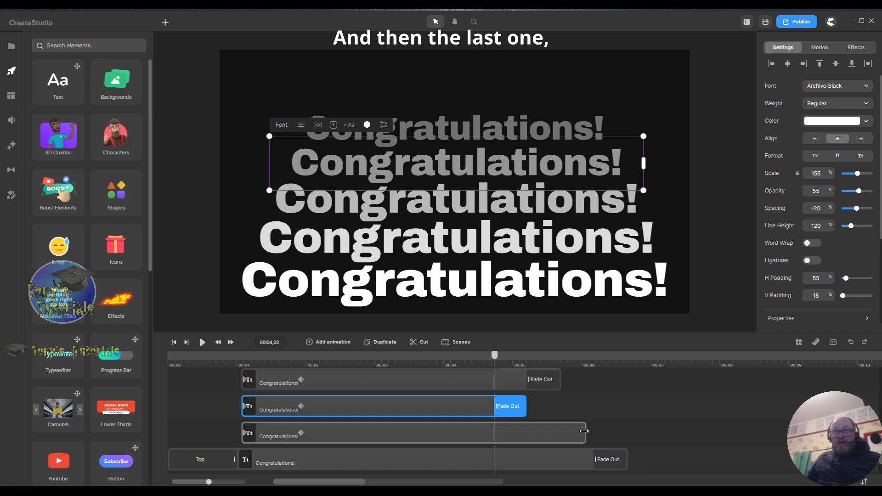
Trim the fourth copy to end where the third copy's fade begins, and give it a Fade Out starting at 00:04,08.
{"action": "left_click_drag", "start_coordinate": [582, 432], "coordinate": [494, 431]}
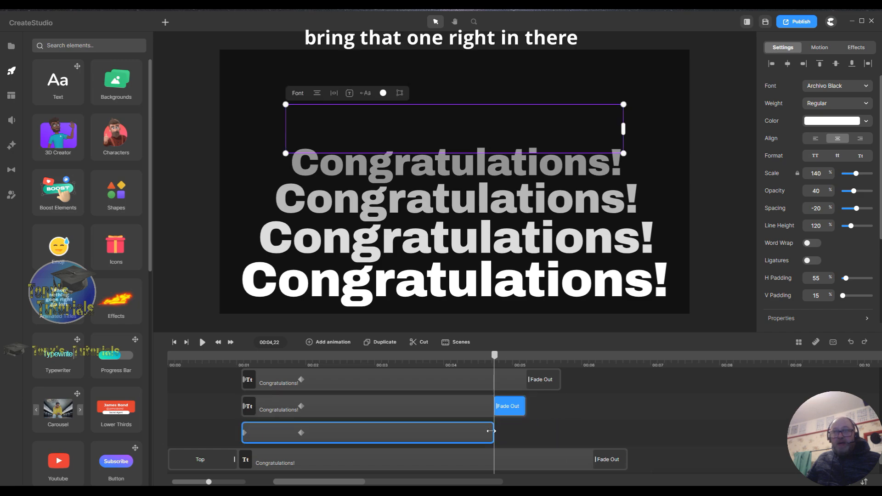
{"action": "left_click", "coordinate": [461, 357]}
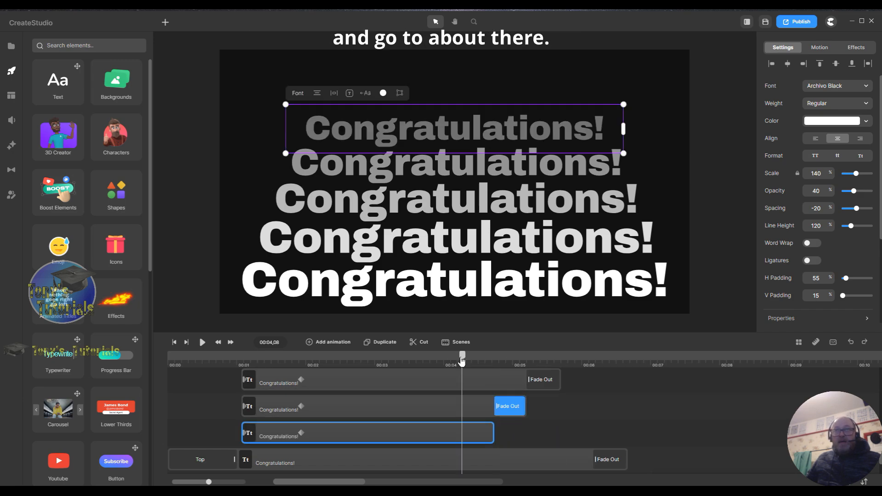
{"action": "left_click", "coordinate": [832, 50]}
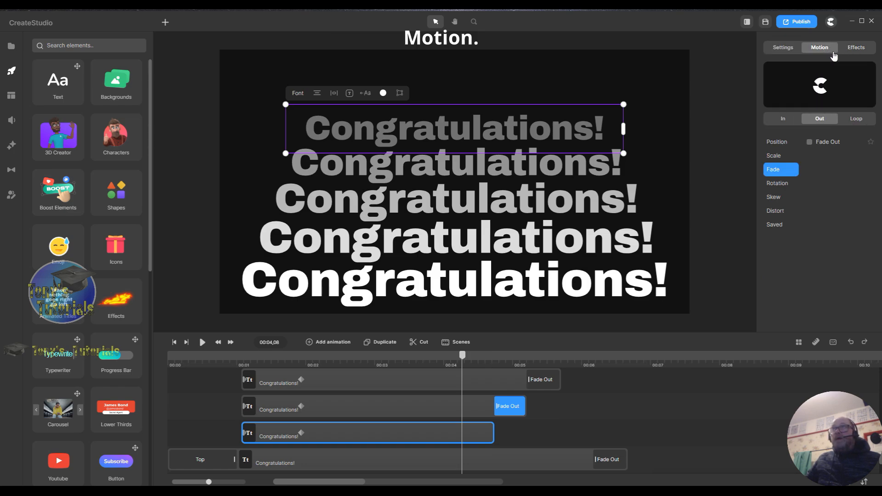
{"action": "left_click", "coordinate": [809, 142]}
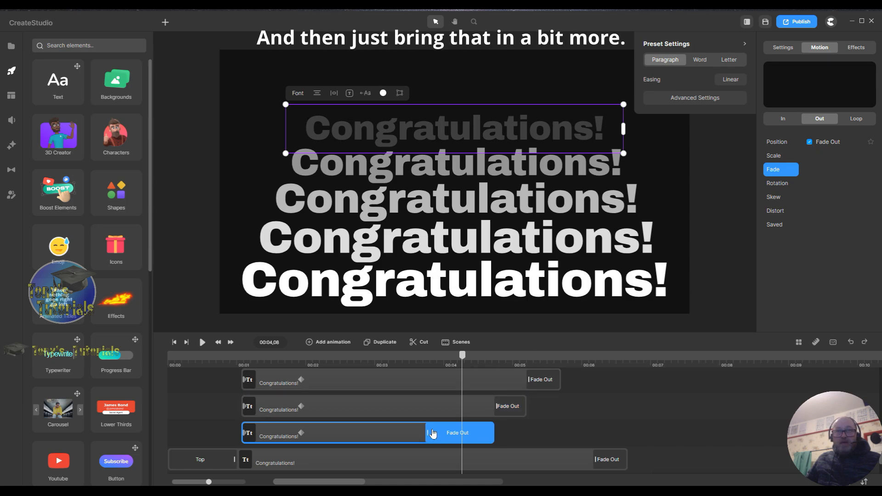
{"action": "left_click_drag", "start_coordinate": [426, 432], "coordinate": [461, 431]}
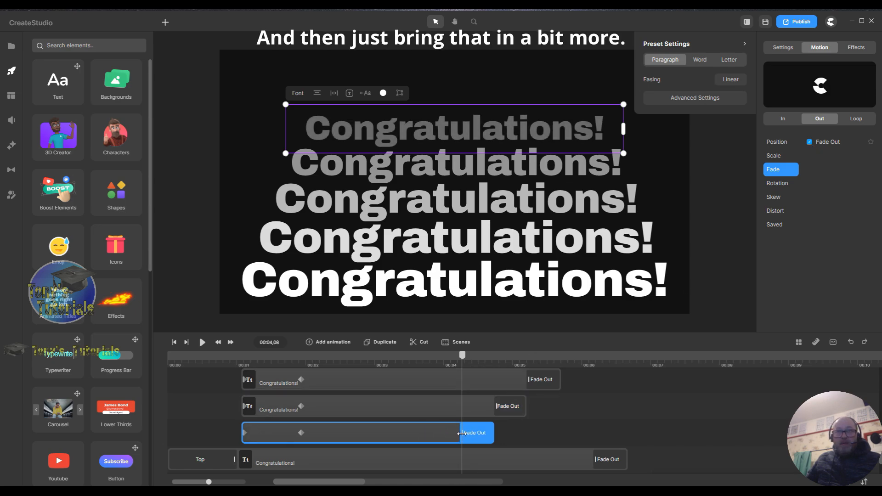
Play the whole animation from the beginning to check the staggered fade-outs.
{"action": "left_click", "coordinate": [648, 435]}
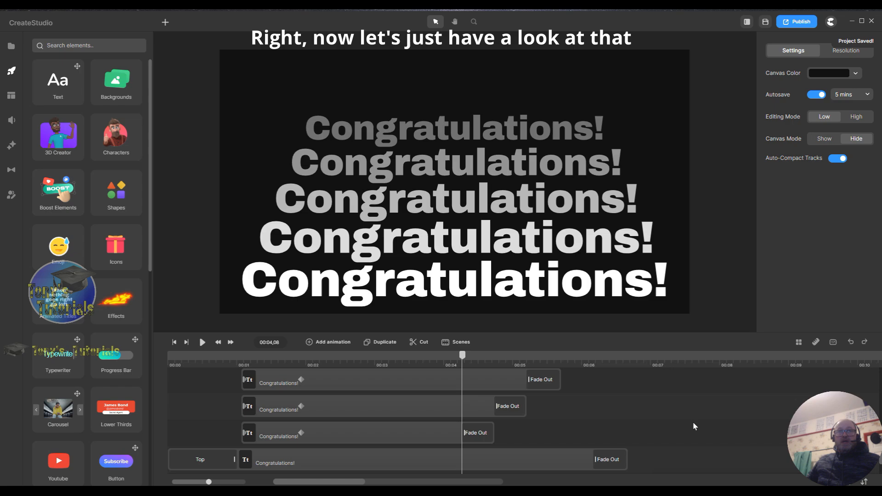
{"action": "left_click", "coordinate": [174, 343]}
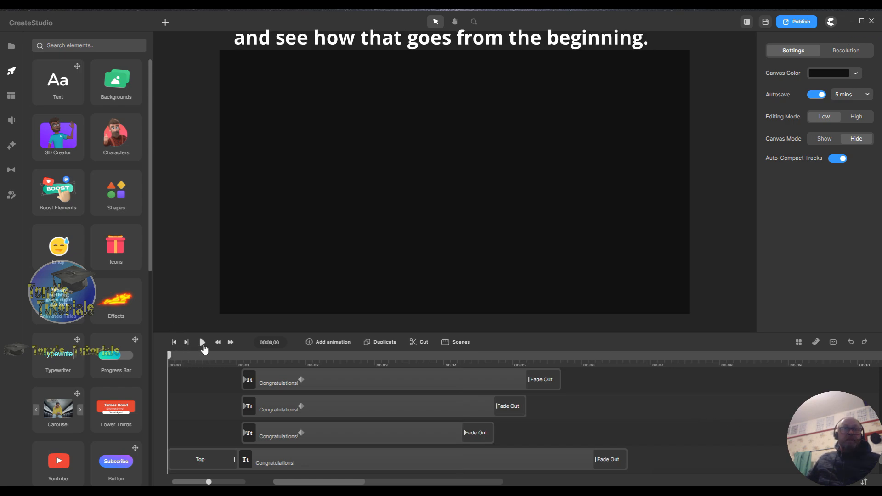
{"action": "left_click", "coordinate": [203, 343]}
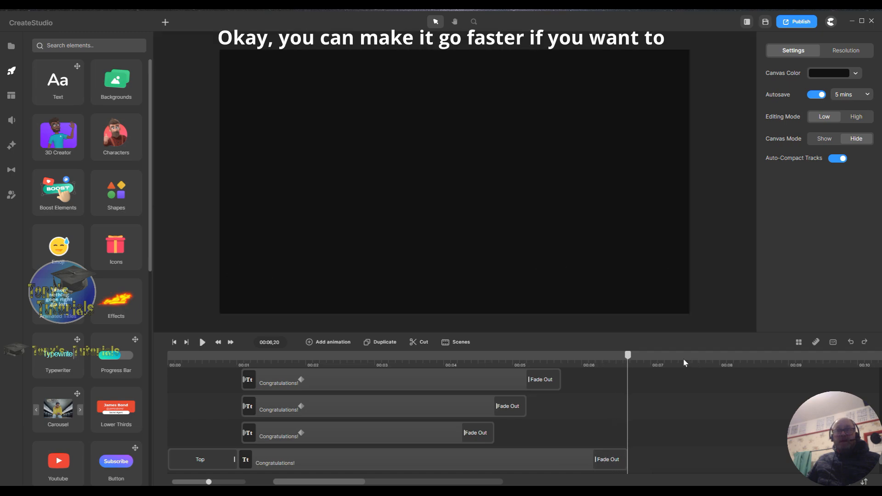
Trim the fourth, third, second and first copies to end at about 3.5, 4, 4.5 and 5 seconds respectively.
{"action": "scroll", "coordinate": [696, 409], "scroll_direction": "down", "scroll_amount": 3}
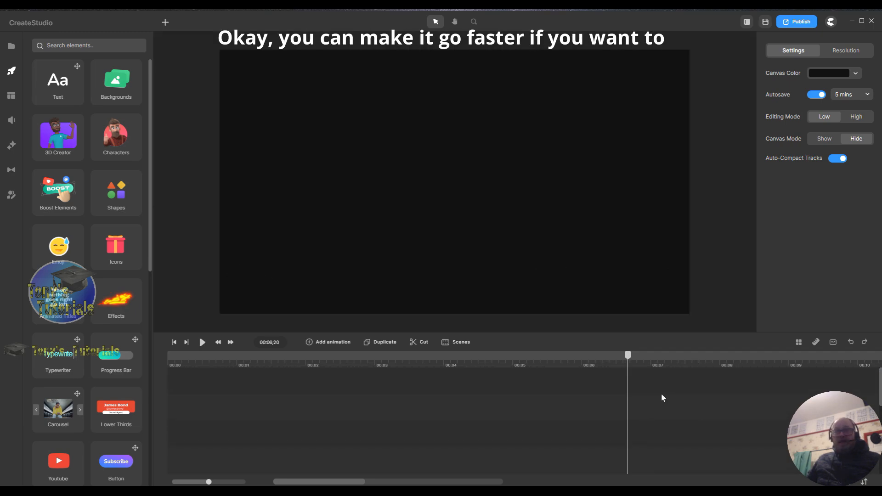
{"action": "scroll", "coordinate": [661, 398], "scroll_direction": "up", "scroll_amount": 3}
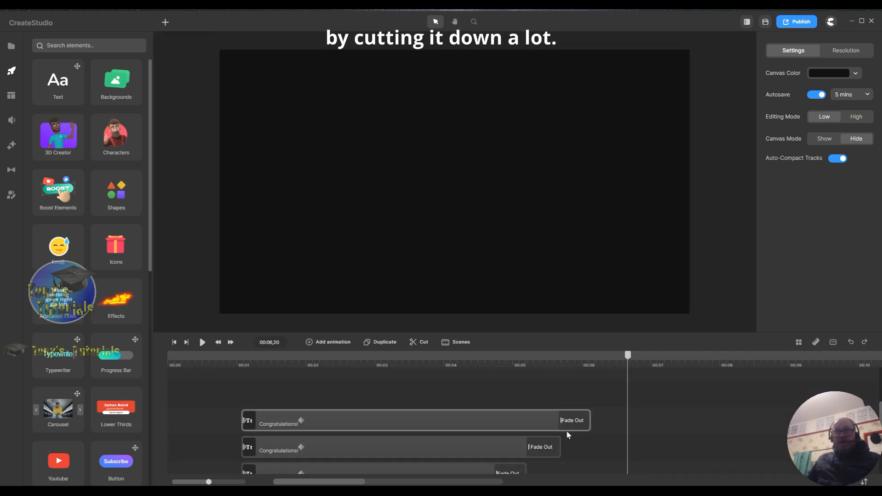
{"action": "scroll", "coordinate": [669, 404], "scroll_direction": "down", "scroll_amount": 1}
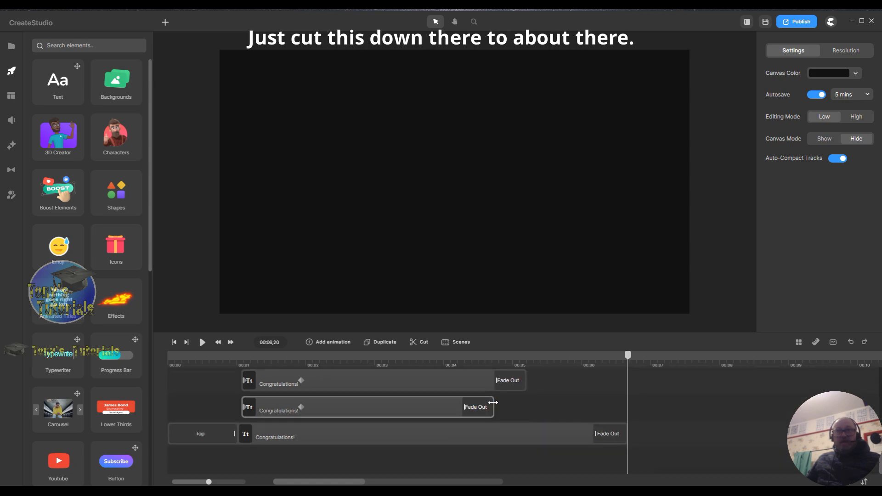
{"action": "left_click_drag", "start_coordinate": [493, 402], "coordinate": [407, 407]}
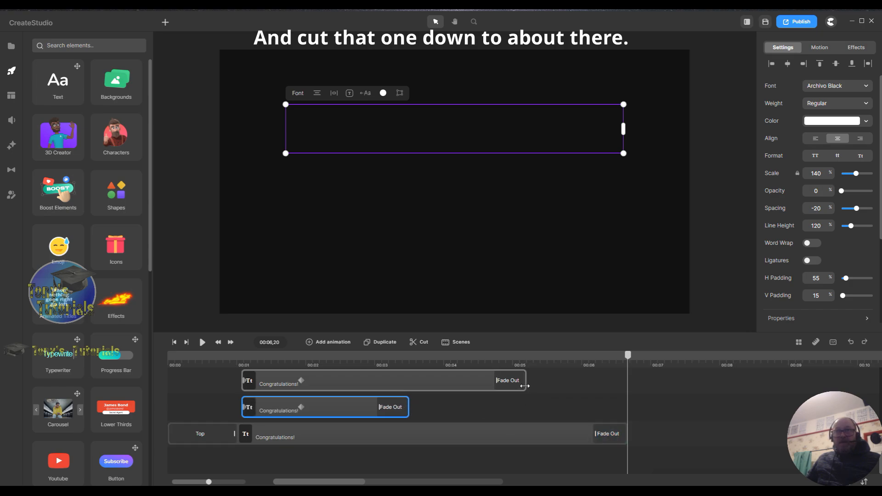
{"action": "left_click_drag", "start_coordinate": [524, 386], "coordinate": [440, 405]}
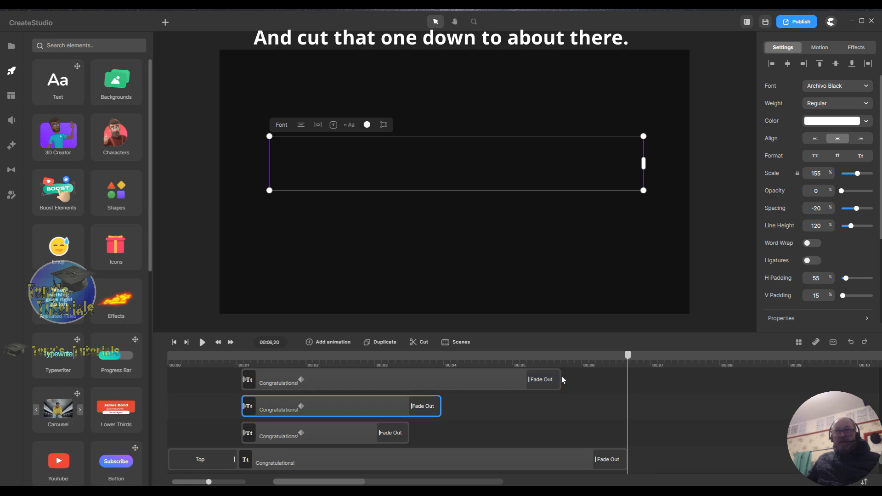
{"action": "left_click_drag", "start_coordinate": [560, 379], "coordinate": [477, 401]}
{"action": "left_click_drag", "start_coordinate": [590, 380], "coordinate": [511, 391]}
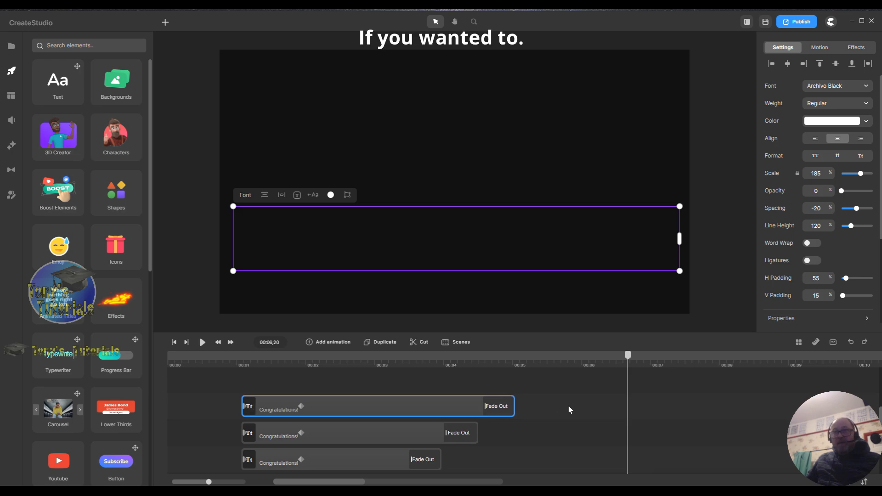
Trim the original Congratulations! line to end at about 5.5 seconds, after the first copy.
{"action": "scroll", "coordinate": [571, 410], "scroll_direction": "down", "scroll_amount": 2}
{"action": "left_click_drag", "start_coordinate": [624, 432], "coordinate": [515, 433]}
{"action": "scroll", "coordinate": [712, 431], "scroll_direction": "up", "scroll_amount": 4}
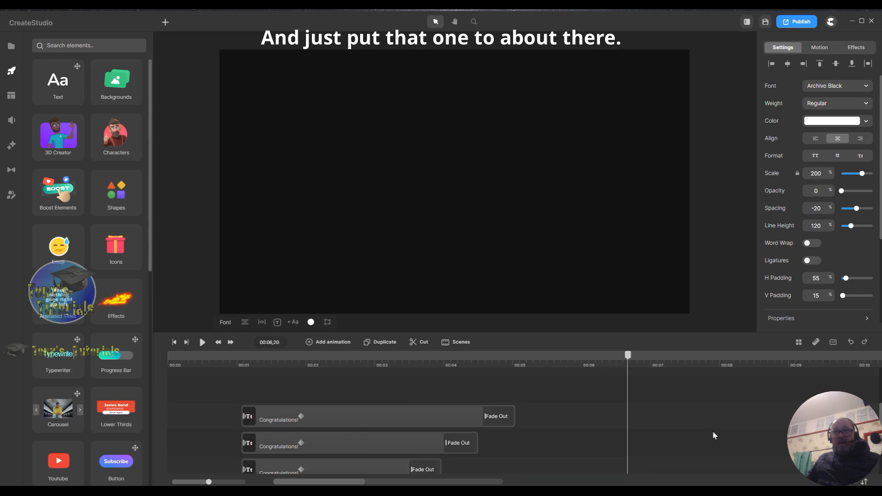
{"action": "scroll", "coordinate": [712, 430], "scroll_direction": "down", "scroll_amount": 4}
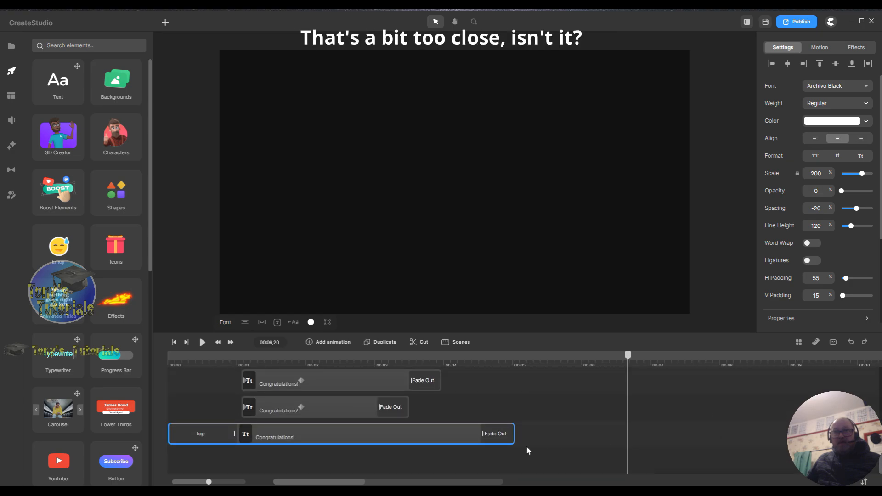
{"action": "left_click_drag", "start_coordinate": [522, 433], "coordinate": [546, 432]}
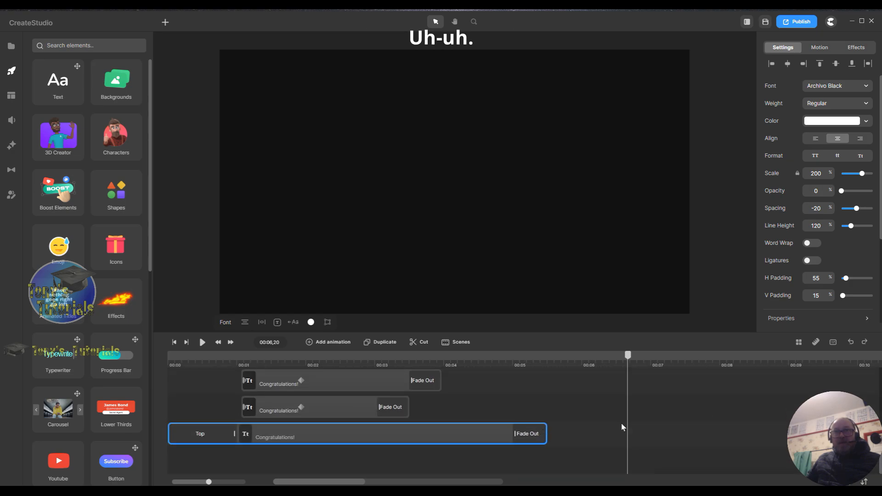
Play the shortened animation from the beginning to check the faster fade-outs.
{"action": "scroll", "coordinate": [684, 438], "scroll_direction": "up", "scroll_amount": 4}
{"action": "scroll", "coordinate": [685, 438], "scroll_direction": "down", "scroll_amount": 2}
{"action": "scroll", "coordinate": [684, 439], "scroll_direction": "down", "scroll_amount": 1}
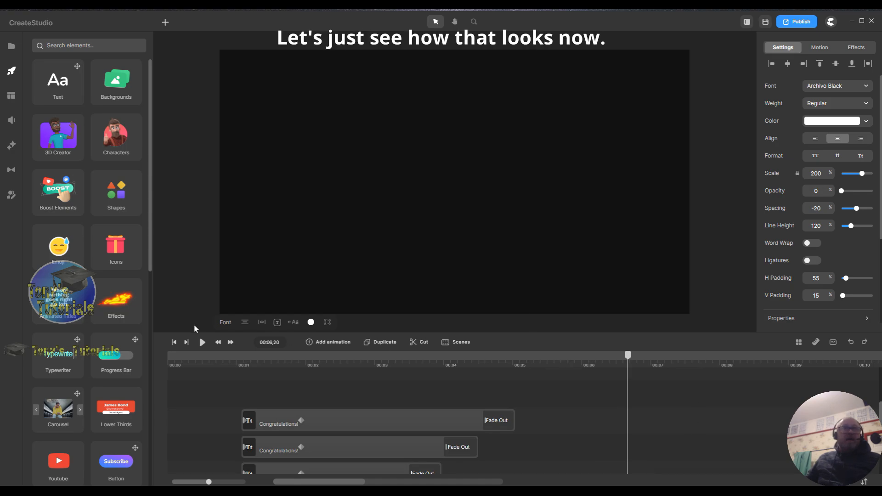
{"action": "left_click", "coordinate": [173, 342]}
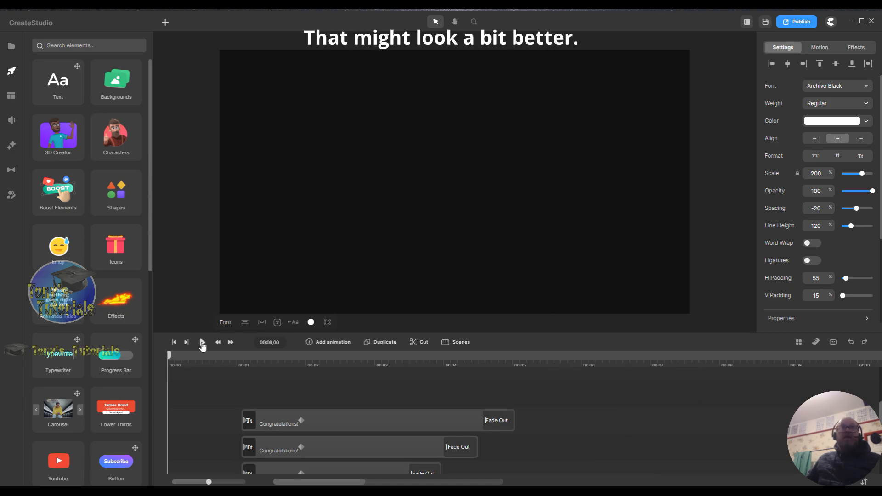
{"action": "left_click", "coordinate": [202, 342]}
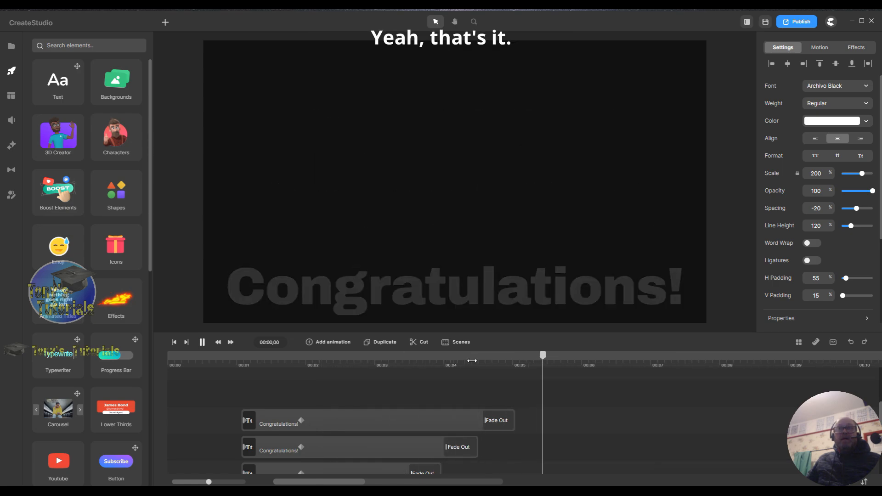
Shorten the fourth copy's Fade Out so that it starts at 00:03,04.
{"action": "left_click", "coordinate": [487, 428]}
{"action": "left_click", "coordinate": [483, 423]}
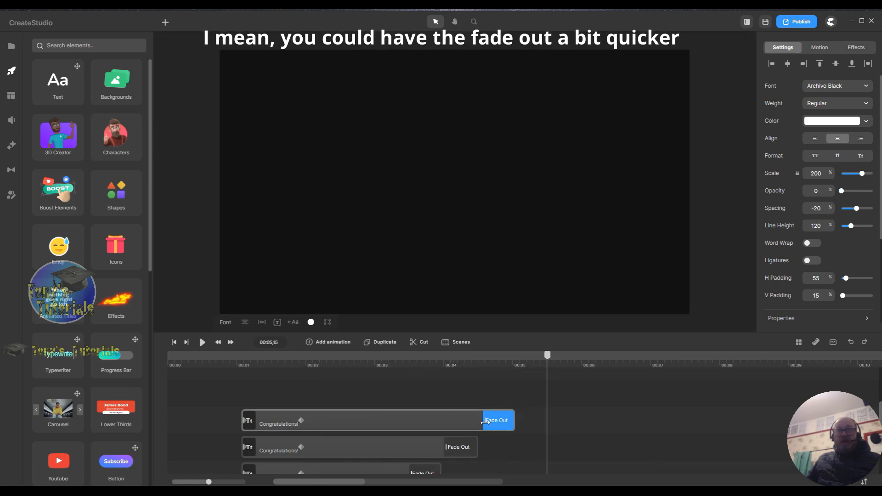
{"action": "left_click", "coordinate": [485, 423]}
{"action": "scroll", "coordinate": [591, 435], "scroll_direction": "down", "scroll_amount": 2}
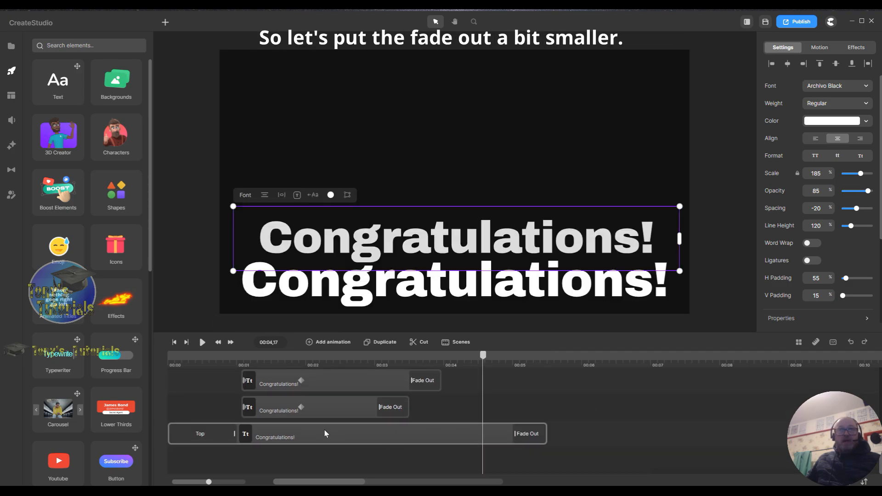
{"action": "left_click", "coordinate": [386, 408]}
{"action": "left_click_drag", "start_coordinate": [379, 407], "coordinate": [387, 408]}
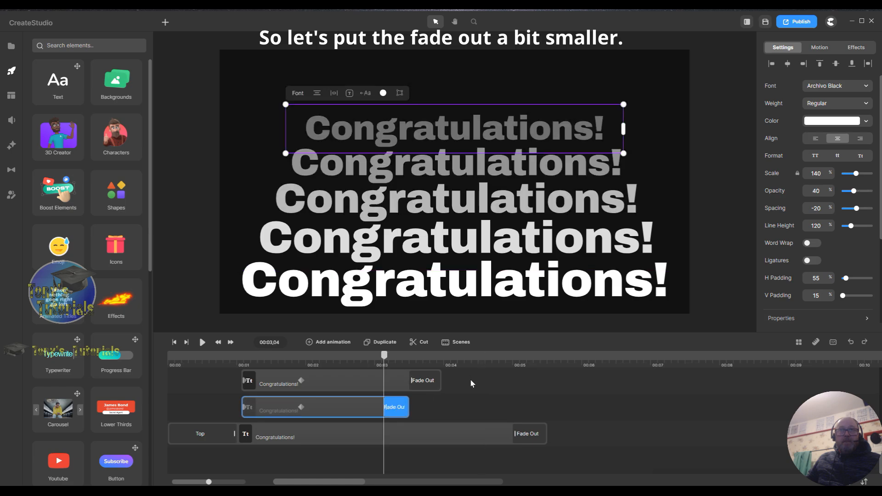
Shorten the third, second and first copies' Fade Outs and trim the clips so each fade starts where the previous one ends.
{"action": "left_click_drag", "start_coordinate": [412, 380], "coordinate": [458, 409]}
{"action": "scroll", "coordinate": [432, 384], "scroll_direction": "up", "scroll_amount": 1}
{"action": "scroll", "coordinate": [476, 384], "scroll_direction": "up", "scroll_amount": 1}
{"action": "left_click_drag", "start_coordinate": [483, 380], "coordinate": [491, 380]}
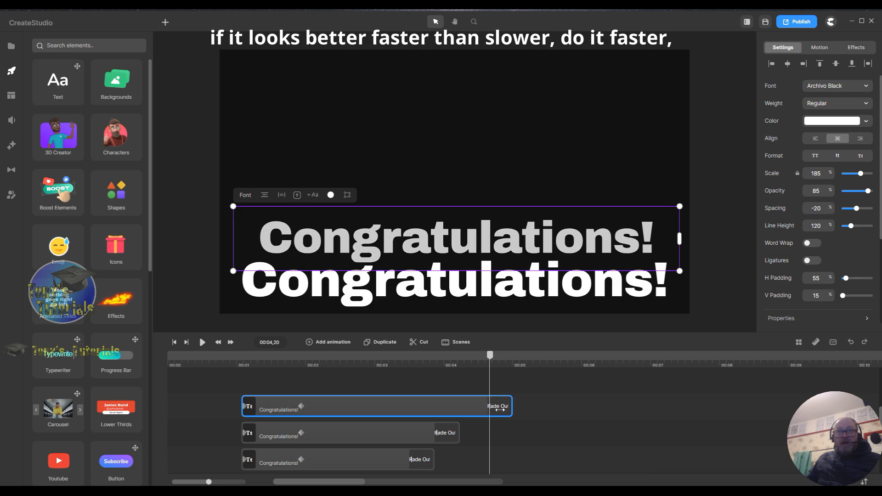
{"action": "left_click_drag", "start_coordinate": [511, 408], "coordinate": [483, 414]}
Shorten the original line's Fade Out and trim the clip to end at about 00:05,00.
{"action": "scroll", "coordinate": [523, 432], "scroll_direction": "down", "scroll_amount": 2}
{"action": "scroll", "coordinate": [523, 431], "scroll_direction": "down", "scroll_amount": 1}
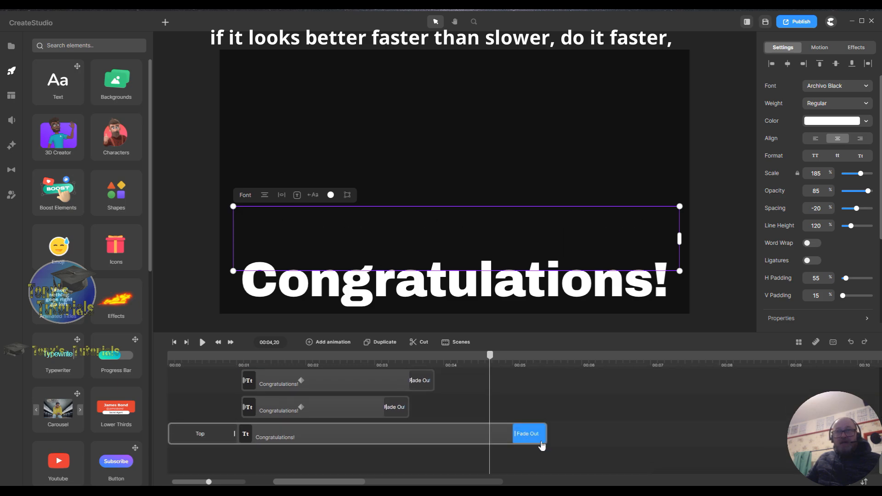
{"action": "mouse_move", "coordinate": [515, 434]}
{"action": "left_mouse_down"}
{"action": "mouse_move", "coordinate": [534, 432]}
{"action": "mouse_move", "coordinate": [511, 432]}
{"action": "left_mouse_up"}
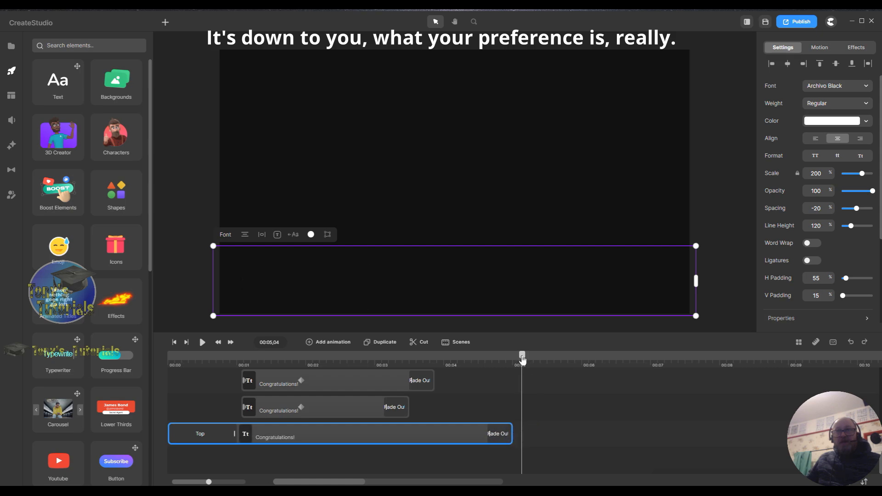
Scrub back through the fades and play the animation from the start to check the quicker timing.
{"action": "left_click_drag", "start_coordinate": [522, 360], "coordinate": [480, 367]}
{"action": "scroll", "coordinate": [633, 400], "scroll_direction": "up", "scroll_amount": 2}
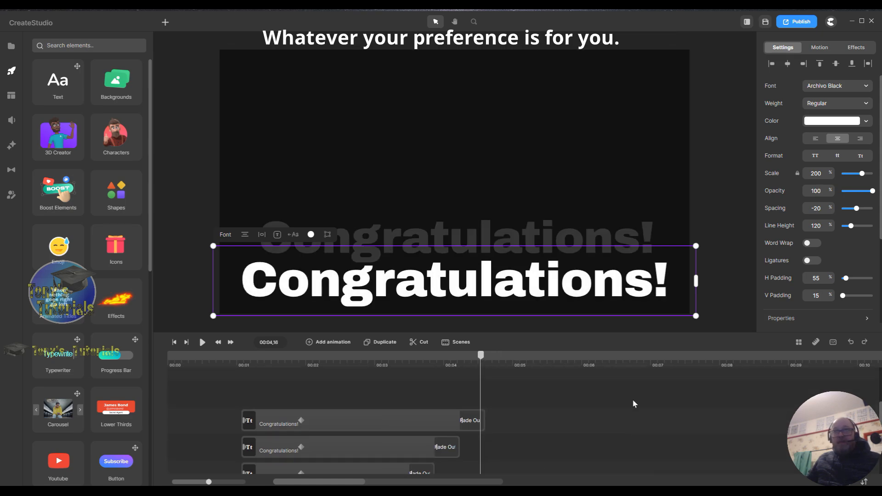
{"action": "scroll", "coordinate": [634, 400], "scroll_direction": "down", "scroll_amount": 1}
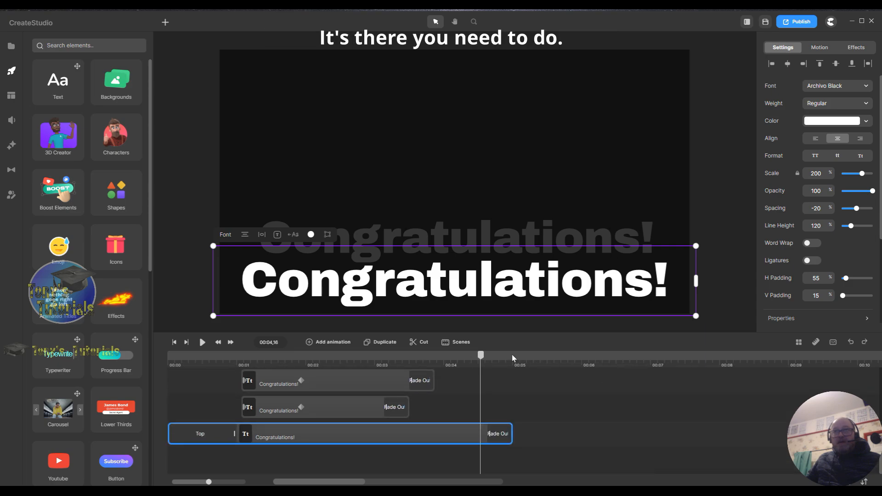
{"action": "left_click_drag", "start_coordinate": [487, 356], "coordinate": [179, 347]}
{"action": "left_click", "coordinate": [203, 343]}
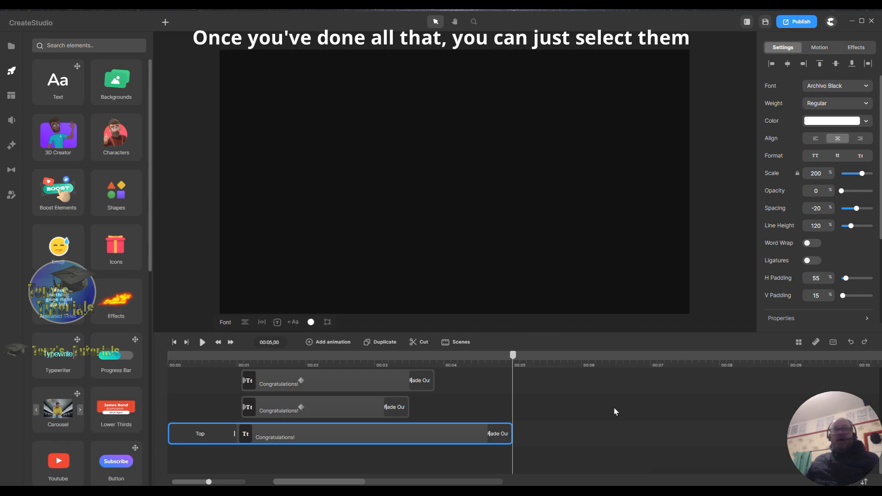
Try to select all the Congratulations! clips on the timeline with a selection box.
{"action": "left_click_drag", "start_coordinate": [186, 458], "coordinate": [536, 358]}
{"action": "scroll", "coordinate": [670, 416], "scroll_direction": "up", "scroll_amount": 4}
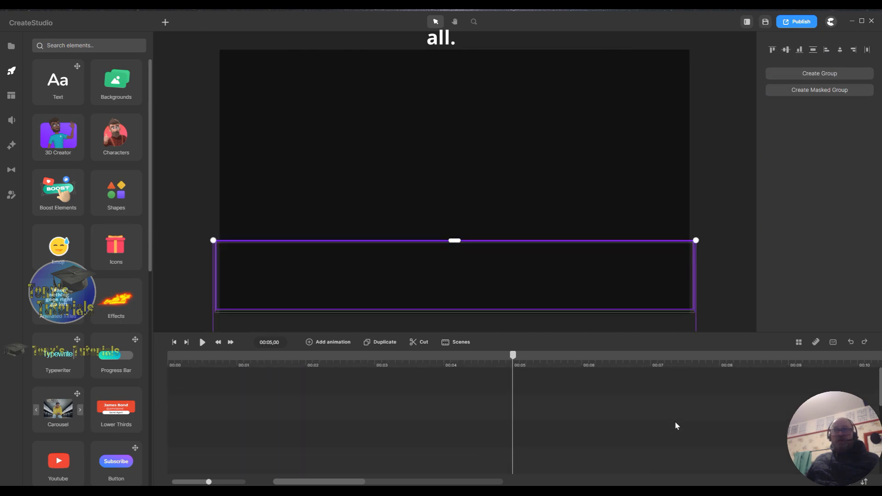
{"action": "scroll", "coordinate": [675, 422], "scroll_direction": "down", "scroll_amount": 4}
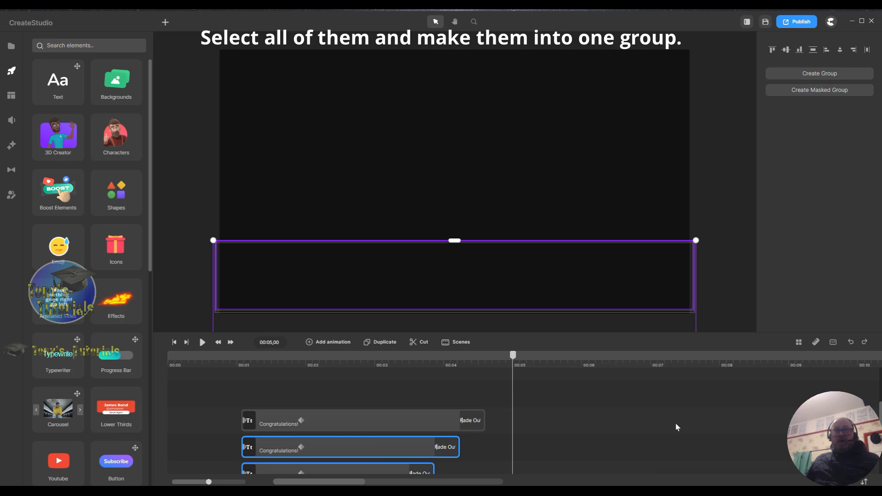
{"action": "left_click_drag", "start_coordinate": [565, 420], "coordinate": [303, 482]}
{"action": "scroll", "coordinate": [666, 420], "scroll_direction": "down", "scroll_amount": 2}
{"action": "scroll", "coordinate": [667, 420], "scroll_direction": "down", "scroll_amount": 5}
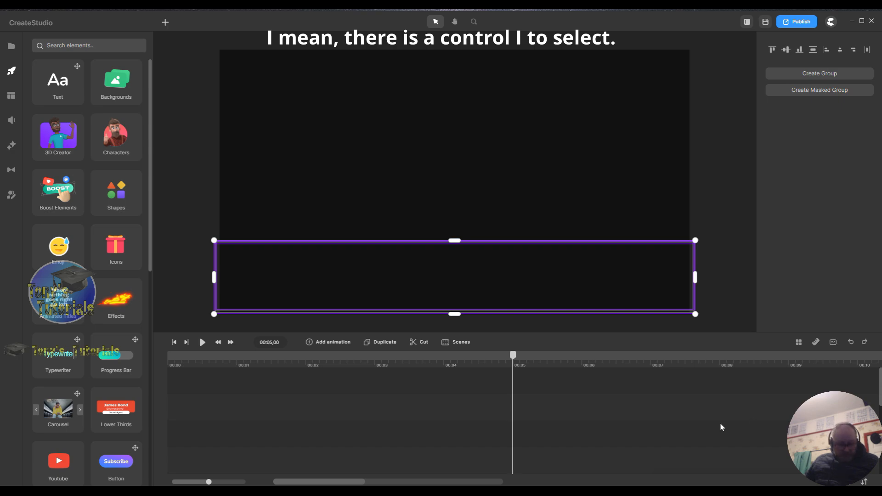
Select every Congratulations! clip and combine them into one group.
{"action": "key", "text": "ctrl+a"}
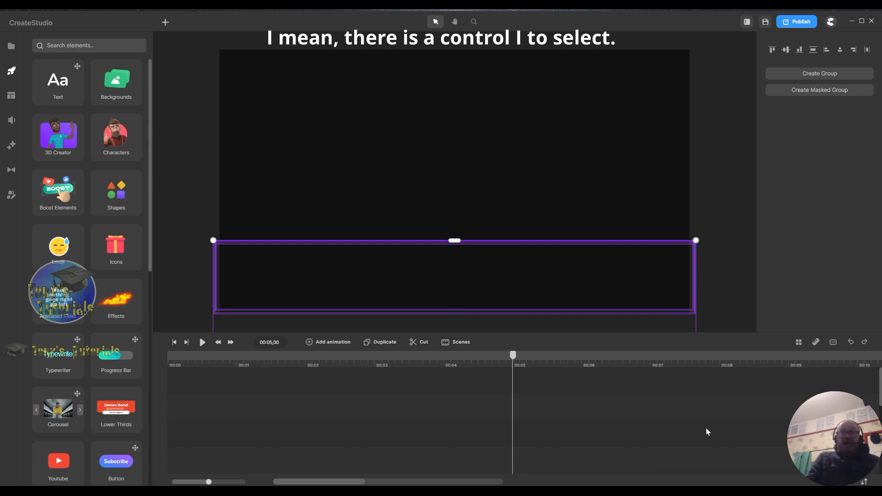
{"action": "scroll", "coordinate": [674, 419], "scroll_direction": "down", "scroll_amount": 1}
{"action": "scroll", "coordinate": [673, 419], "scroll_direction": "up", "scroll_amount": 3}
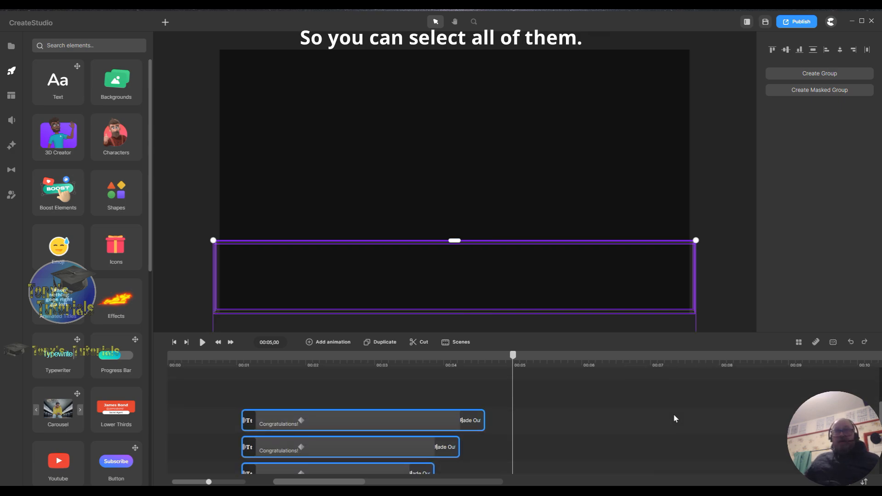
{"action": "right_click", "coordinate": [434, 442]}
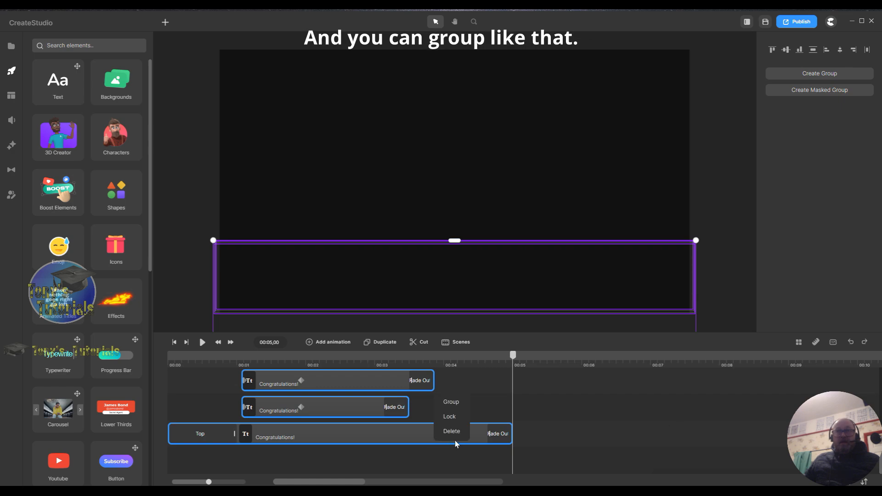
{"action": "left_click", "coordinate": [452, 402]}
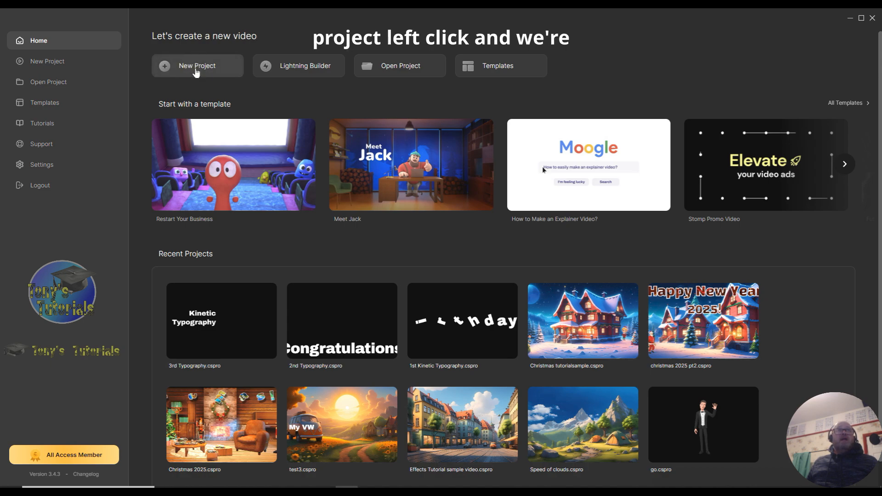
Create a new project and add a text element to its empty canvas.
{"action": "left_click", "coordinate": [196, 70]}
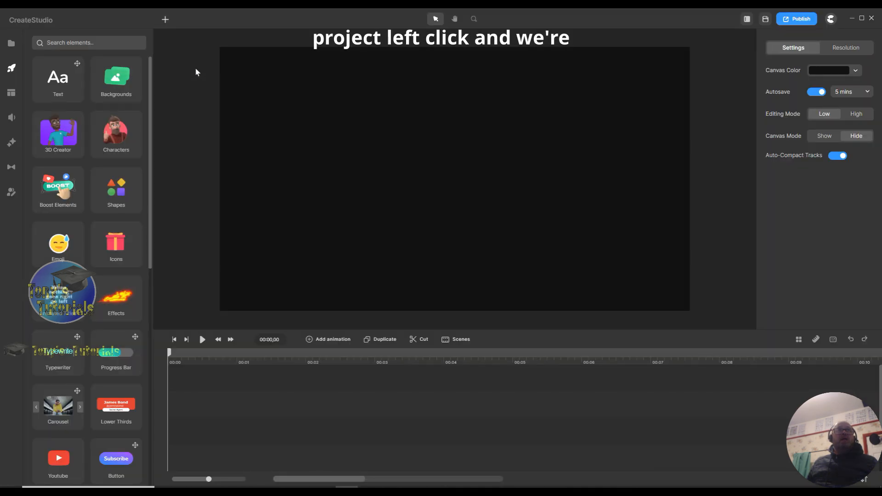
{"action": "left_click", "coordinate": [166, 22]}
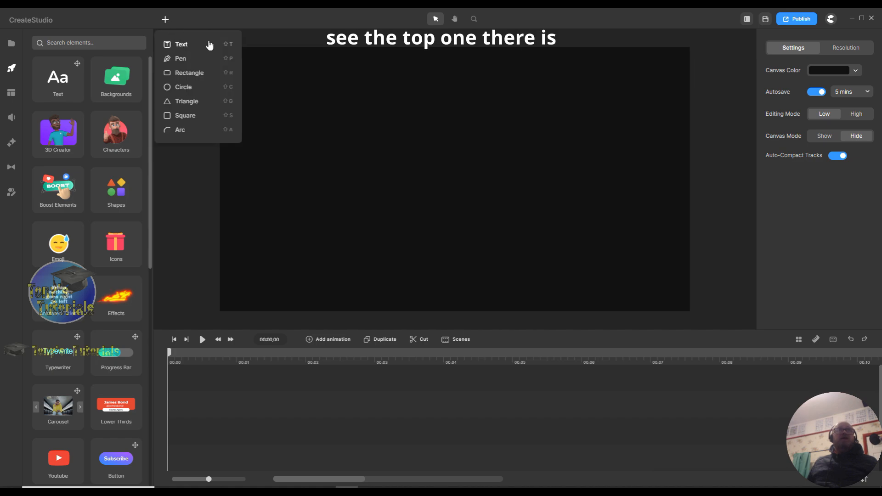
{"action": "left_click", "coordinate": [181, 45]}
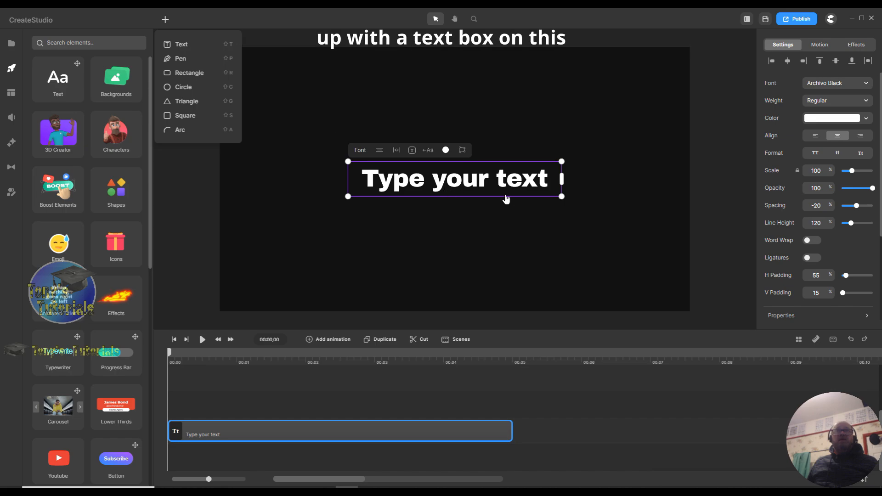
{"action": "left_click", "coordinate": [192, 236]}
Move the text box toward the canvas's upper left and replace its text with "Kinetic Typography", one word per line.
{"action": "left_click", "coordinate": [488, 180]}
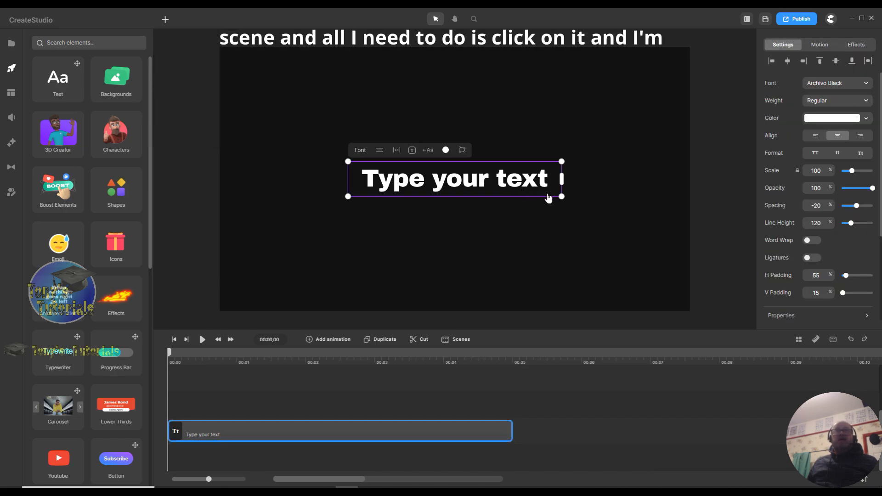
{"action": "left_click_drag", "start_coordinate": [525, 189], "coordinate": [411, 147]}
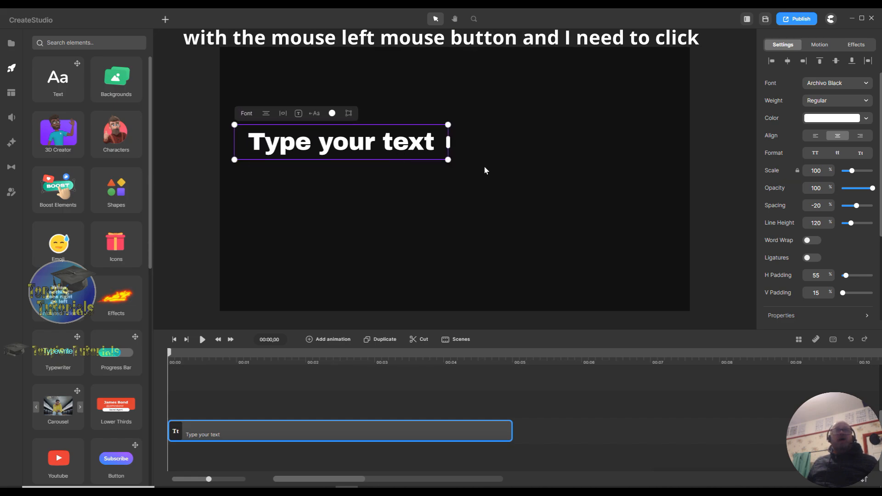
{"action": "left_click", "coordinate": [441, 146]}
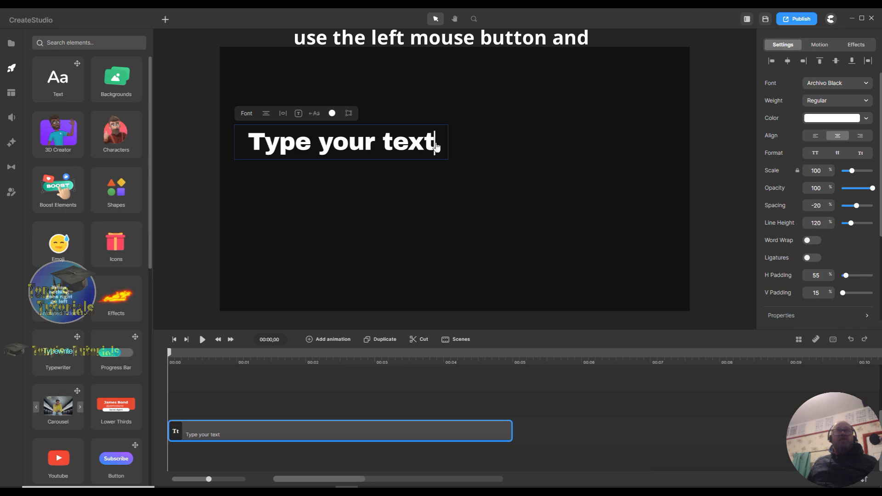
{"action": "left_click_drag", "start_coordinate": [433, 147], "coordinate": [252, 143]}
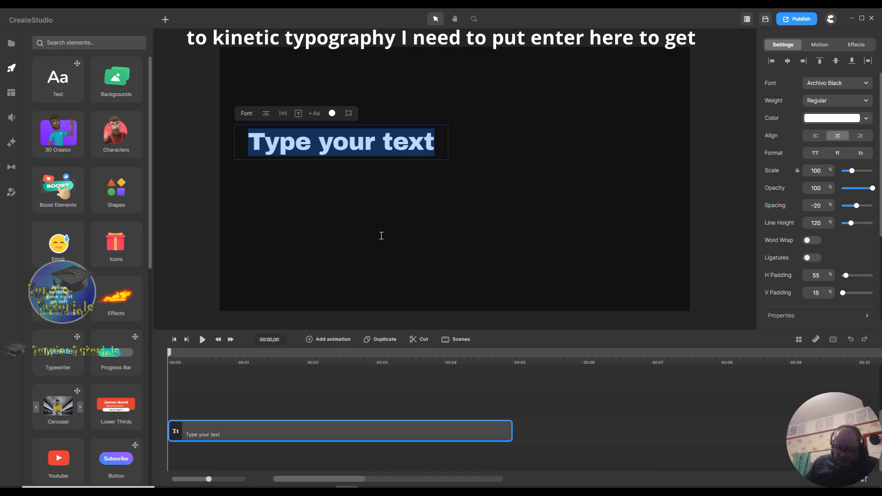
{"action": "type", "text": "Kinet"}
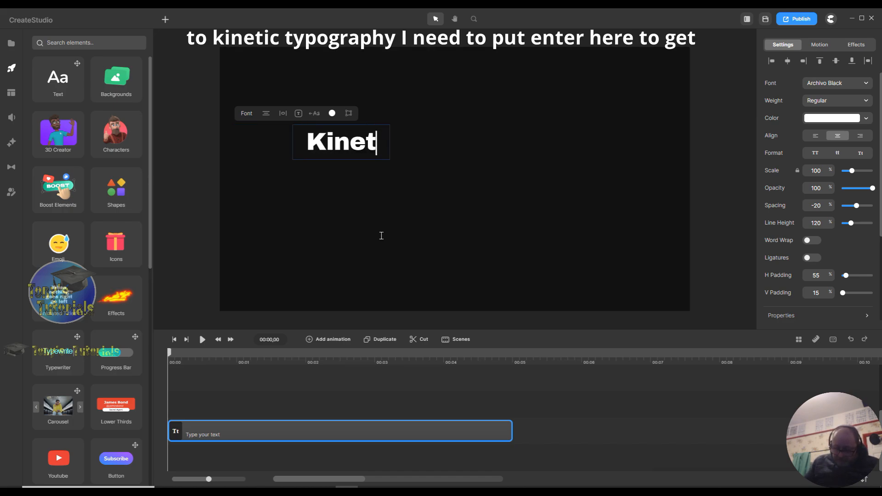
{"action": "type", "text": "ic"}
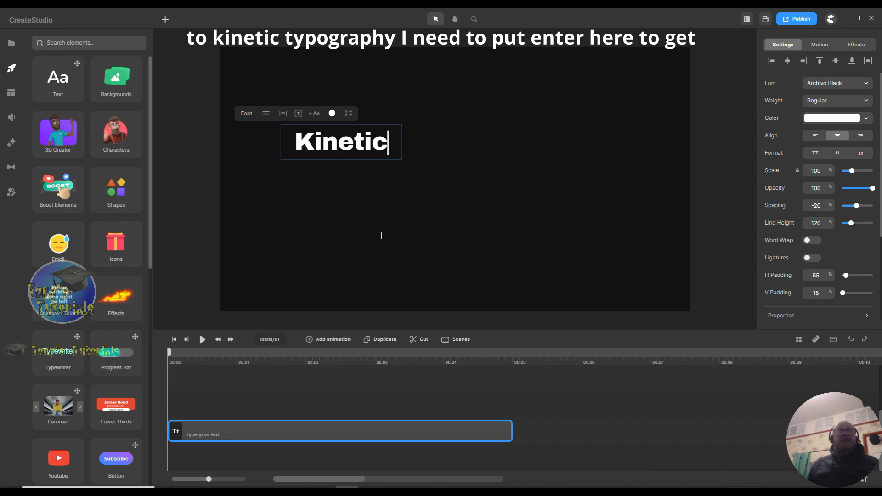
{"action": "key", "text": "Return"}
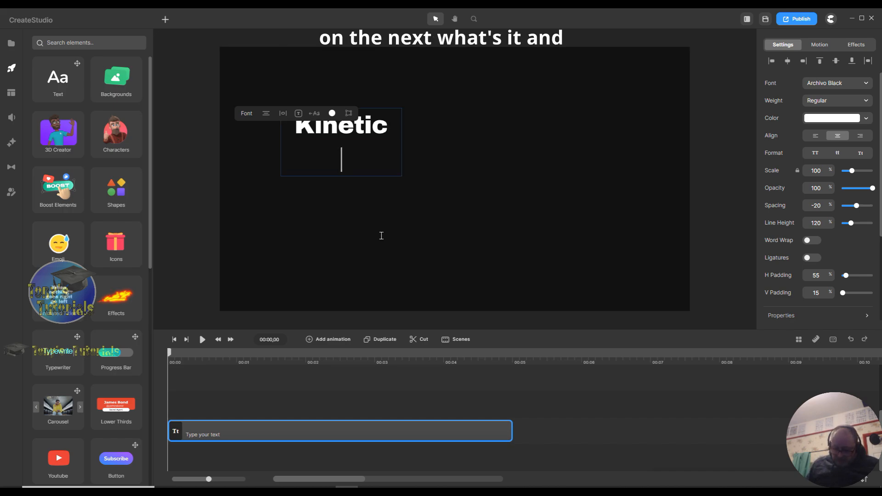
{"action": "type", "text": "T"}
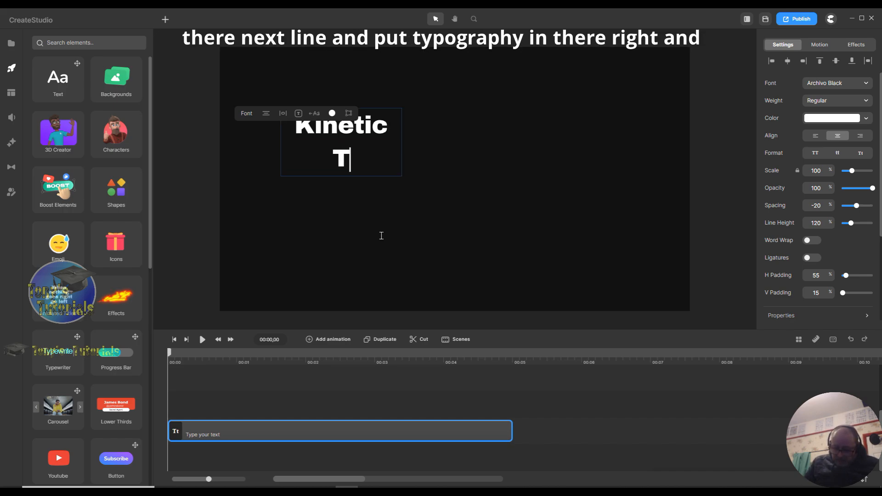
{"action": "type", "text": "ypo"}
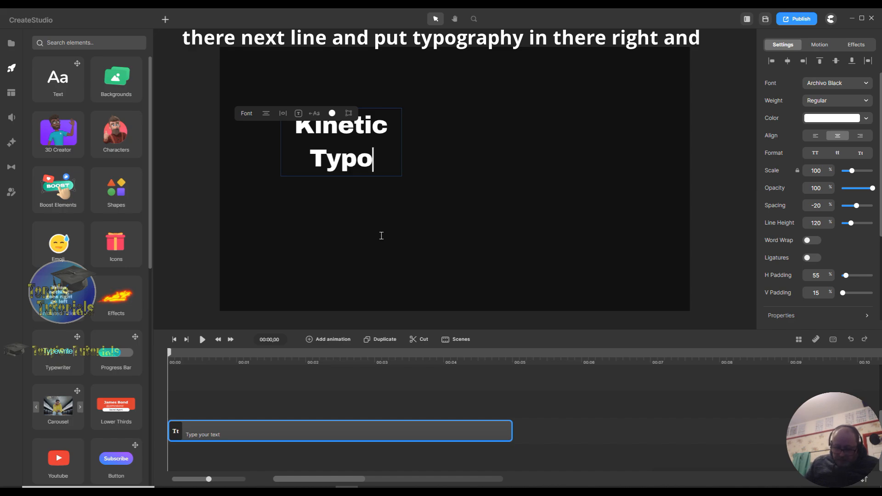
{"action": "type", "text": "gr"}
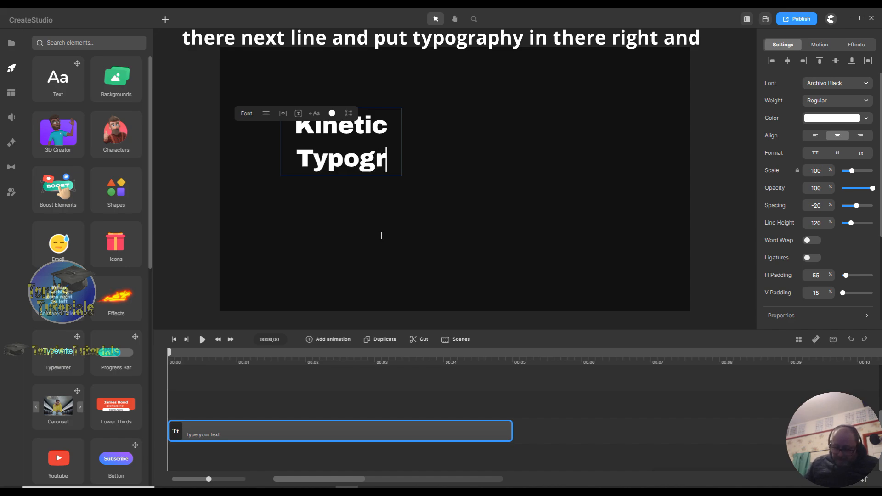
{"action": "type", "text": "aphy"}
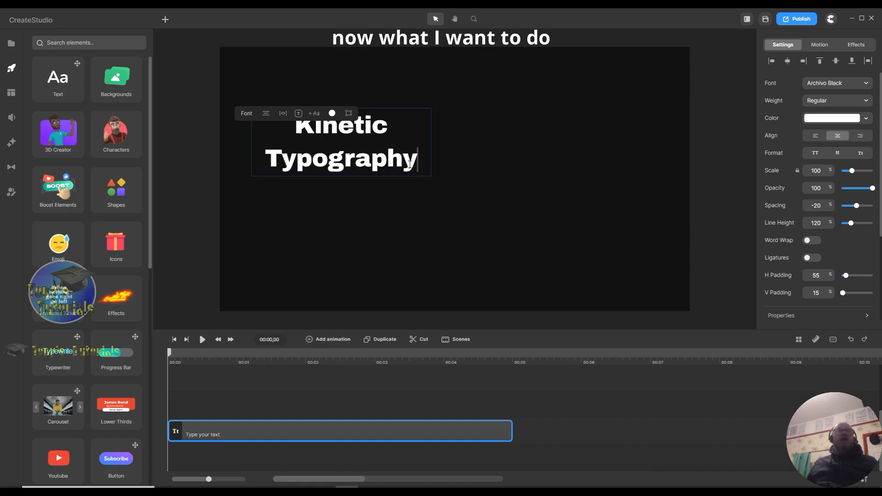
Right-align the Kinetic Typography text, enlarge it to a scale of about 135%, and reposition it in the canvas's upper left.
{"action": "left_click", "coordinate": [265, 114]}
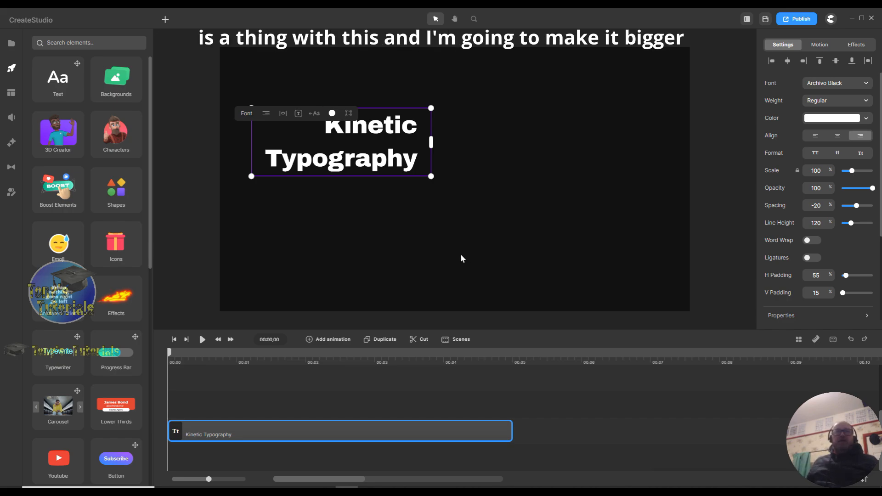
{"action": "left_click_drag", "start_coordinate": [428, 174], "coordinate": [492, 202]}
{"action": "left_click_drag", "start_coordinate": [389, 187], "coordinate": [364, 189]}
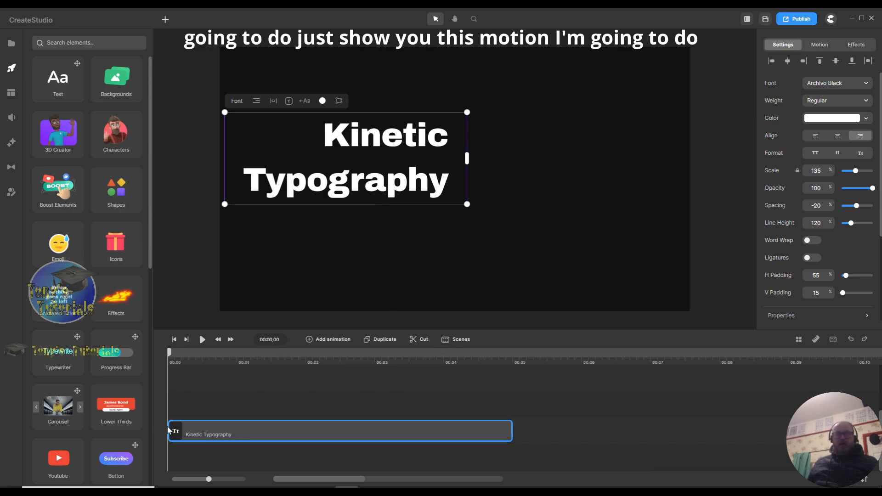
Apply the Right position entrance motion to the Kinetic Typography text, preview it, and return to the start of the timeline.
{"action": "left_click", "coordinate": [824, 48]}
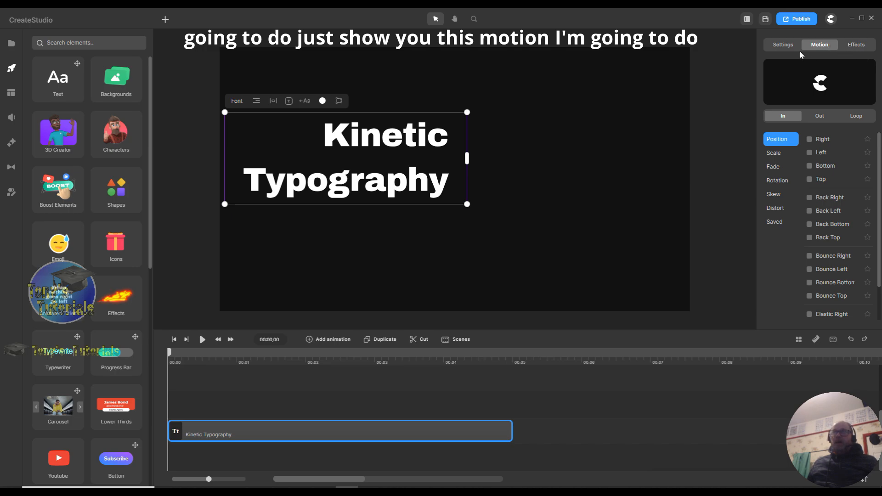
{"action": "left_click", "coordinate": [811, 140]}
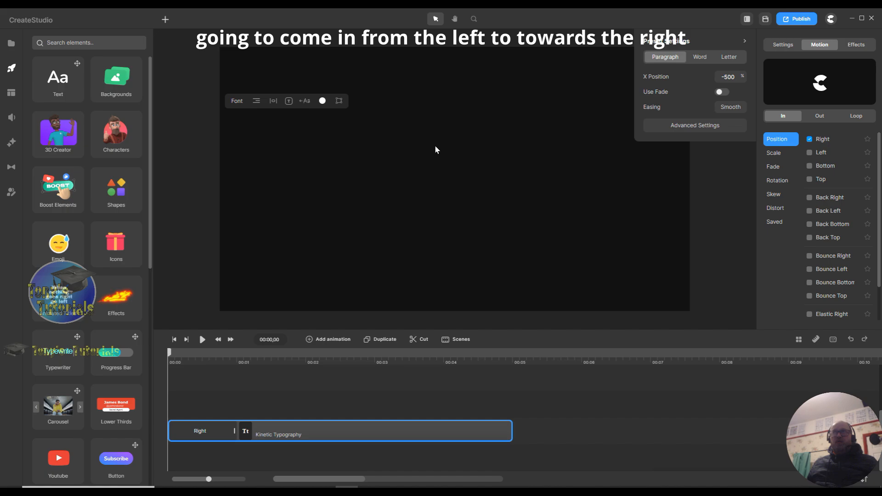
{"action": "left_click", "coordinate": [203, 339]}
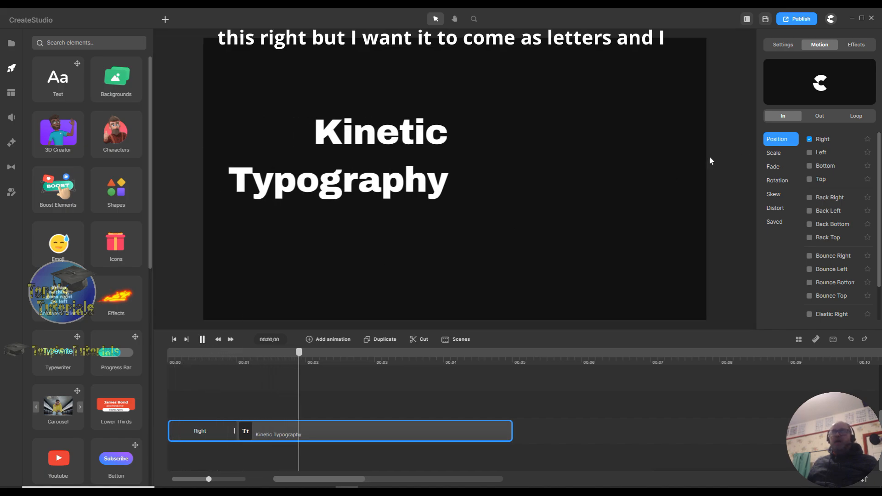
{"action": "left_click", "coordinate": [174, 339]}
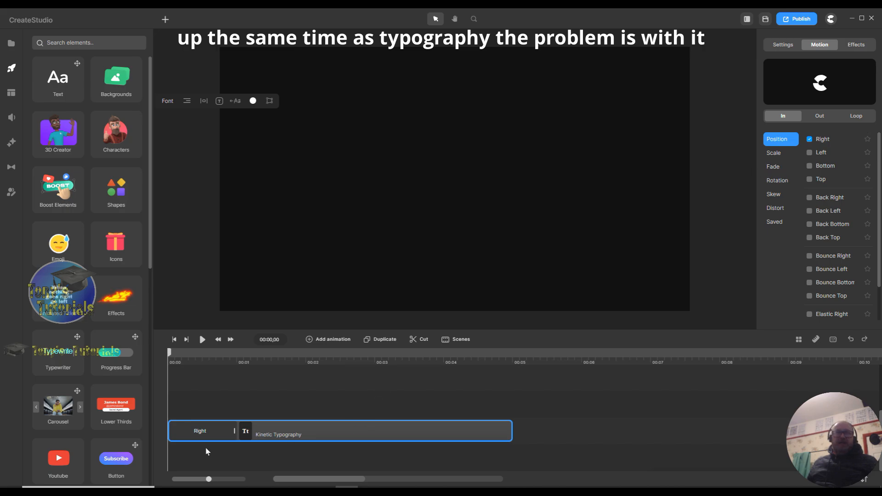
Set the text's Right entrance motion to animate by Letter in Reverse order.
{"action": "left_click", "coordinate": [189, 433]}
{"action": "left_click", "coordinate": [190, 433]}
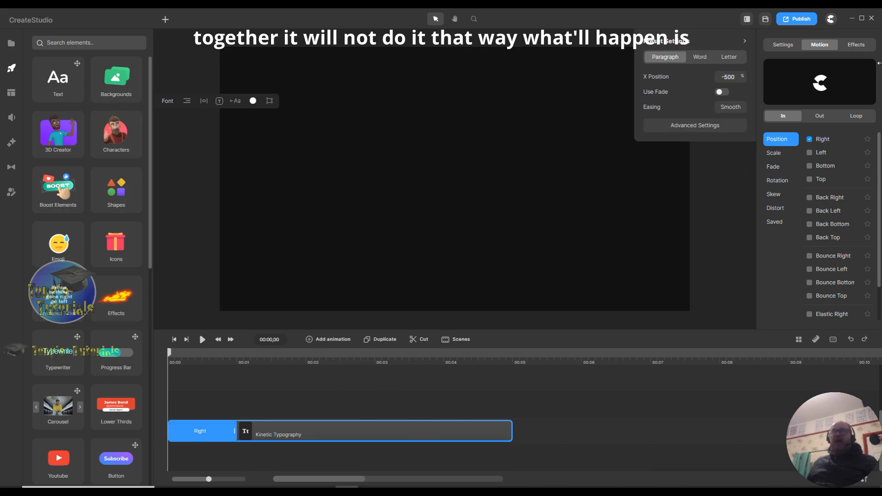
{"action": "left_click", "coordinate": [730, 57]}
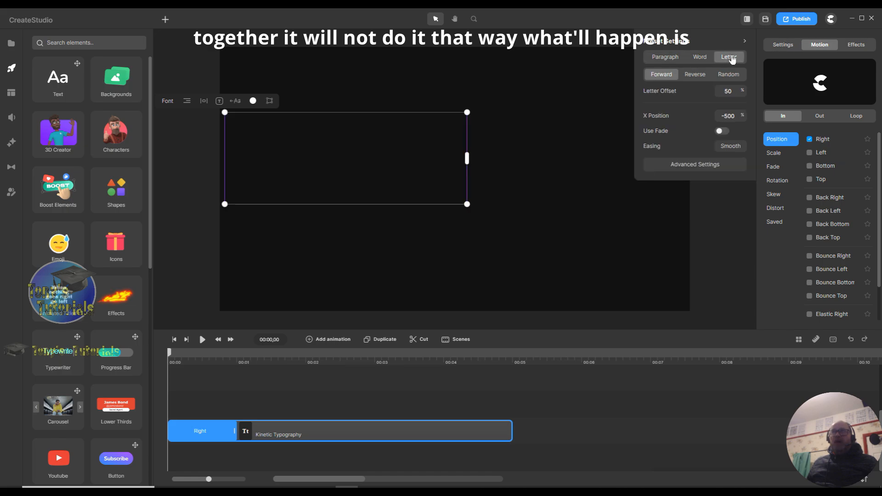
{"action": "left_click", "coordinate": [695, 75]}
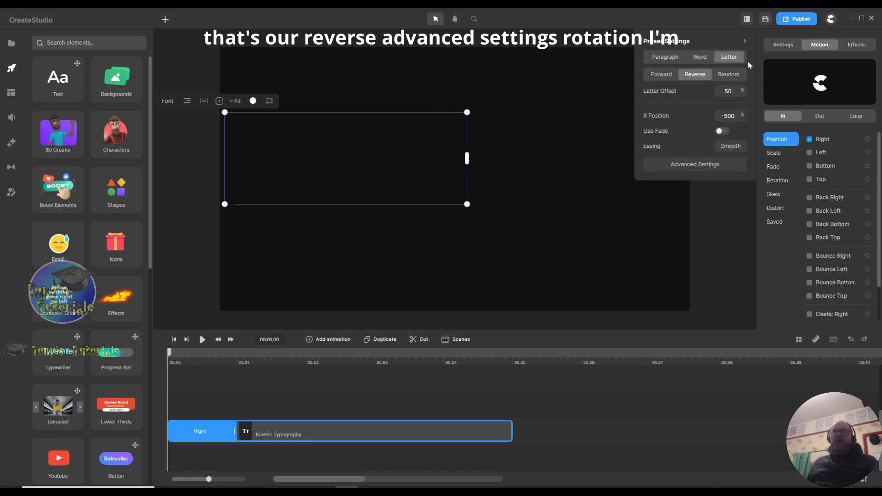
Enter a negative Rotation value in the advanced settings of the text's Right entrance motion.
{"action": "left_click", "coordinate": [699, 165]}
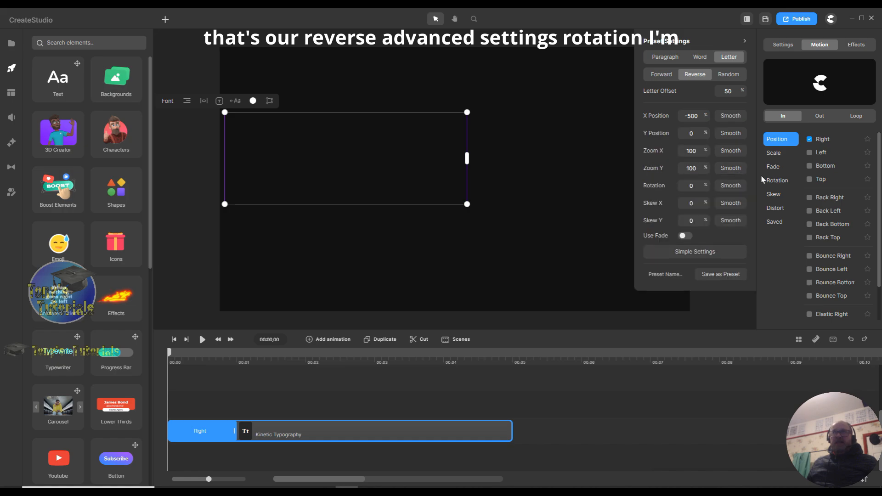
{"action": "double_click", "coordinate": [694, 186]}
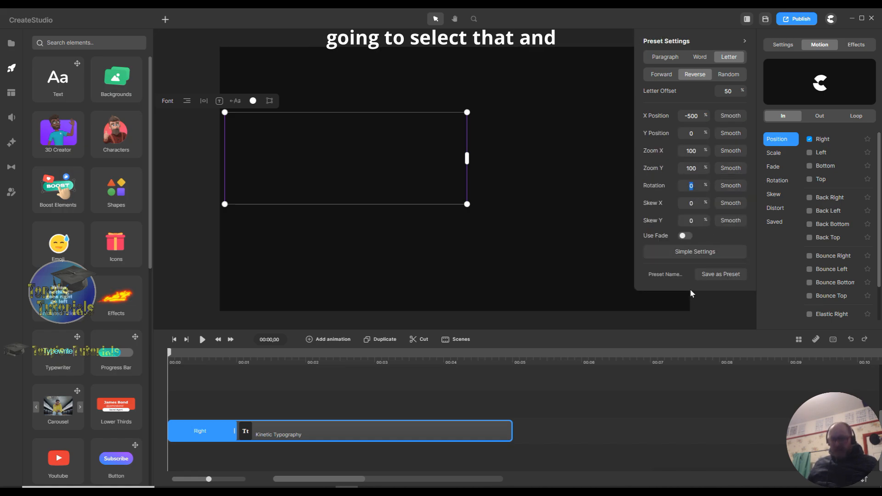
{"action": "type", "text": "-"}
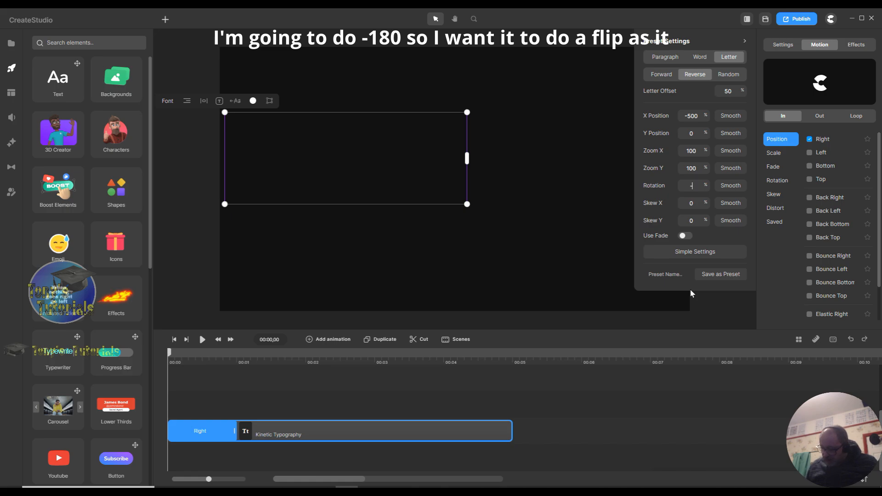
Set the Right entrance animation's rotation to -180% and lengthen the animation to about two seconds.
{"action": "type", "text": "180"}
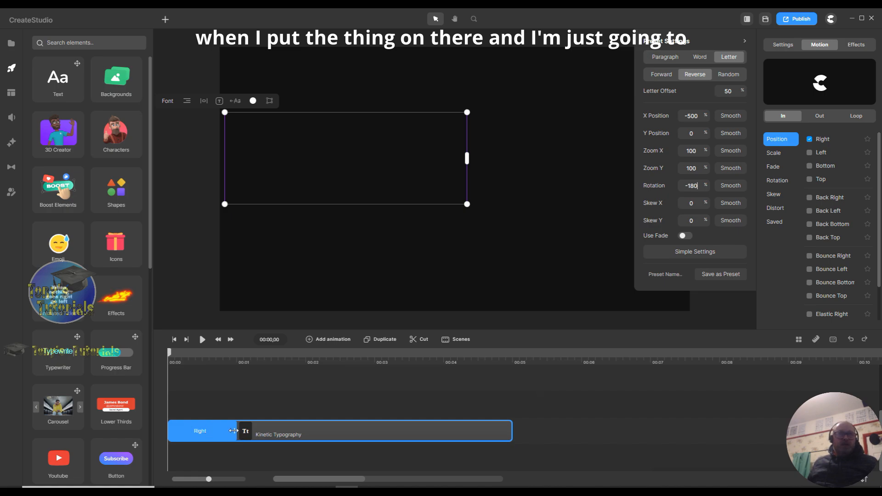
{"action": "left_click_drag", "start_coordinate": [233, 431], "coordinate": [308, 429]}
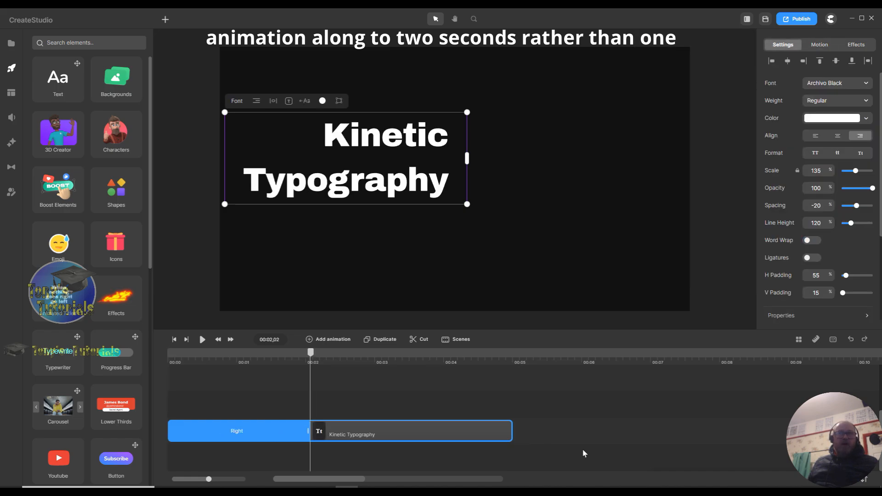
Extend the Kinetic Typography clip to about ten seconds and play the animation from the start.
{"action": "left_click_drag", "start_coordinate": [618, 438], "coordinate": [795, 437]}
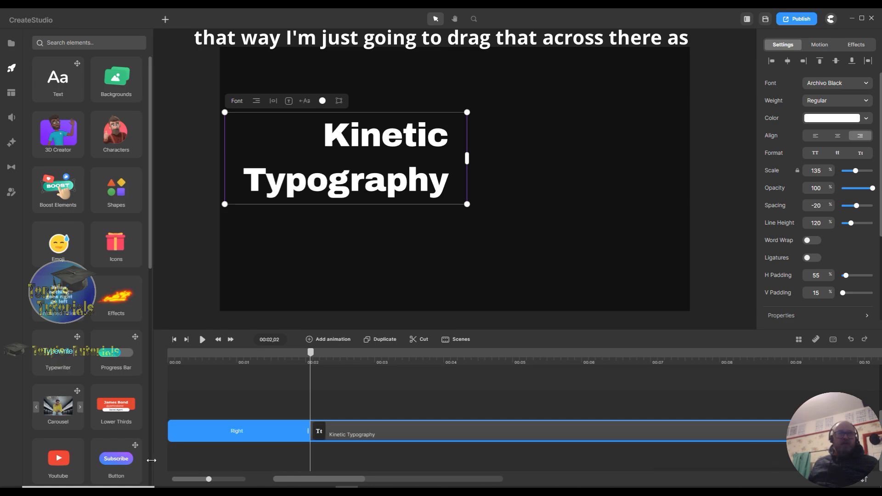
{"action": "left_click_drag", "start_coordinate": [310, 352], "coordinate": [169, 352]}
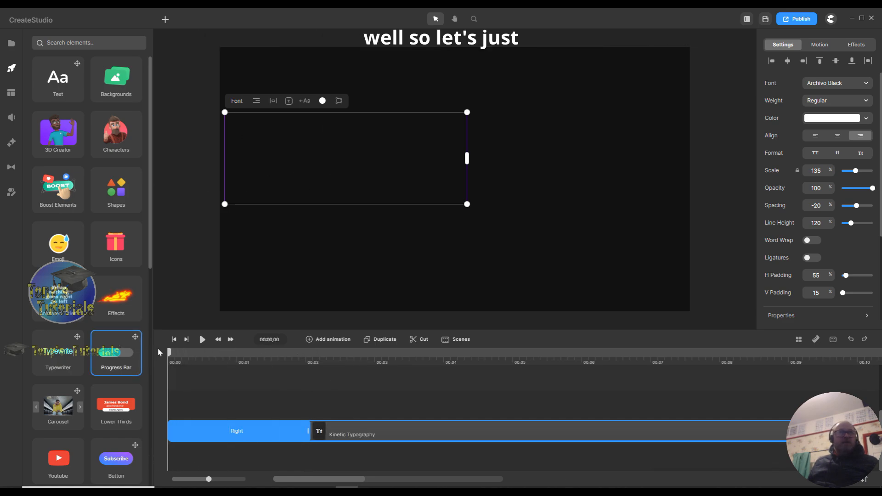
{"action": "left_click", "coordinate": [202, 340]}
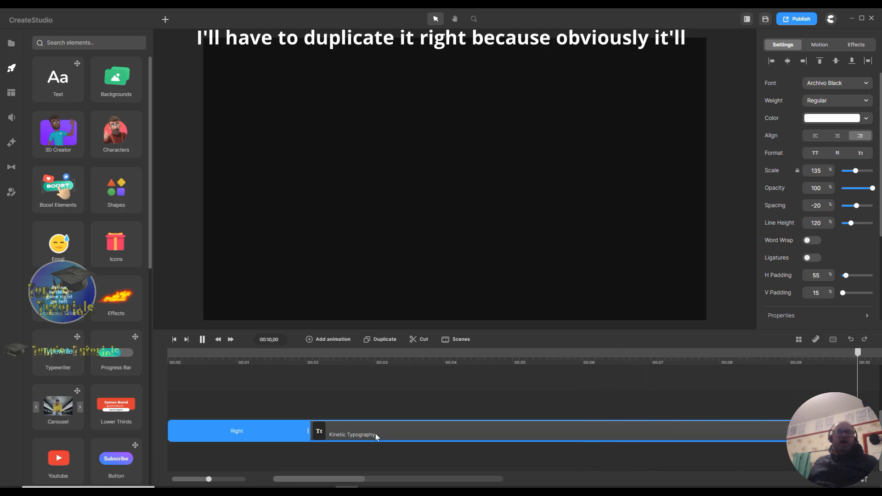
Duplicate the Kinetic Typography clip and move the upper of the two clips below the other on the timeline.
{"action": "left_click", "coordinate": [378, 340]}
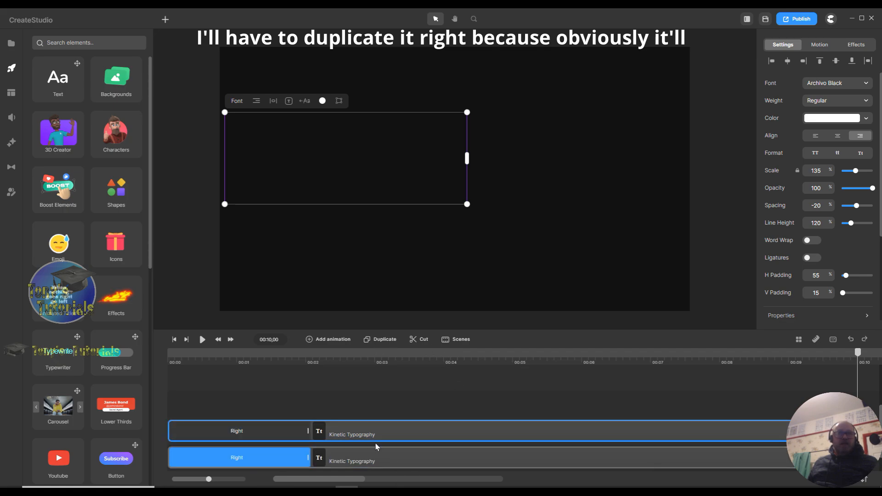
{"action": "left_click", "coordinate": [400, 434]}
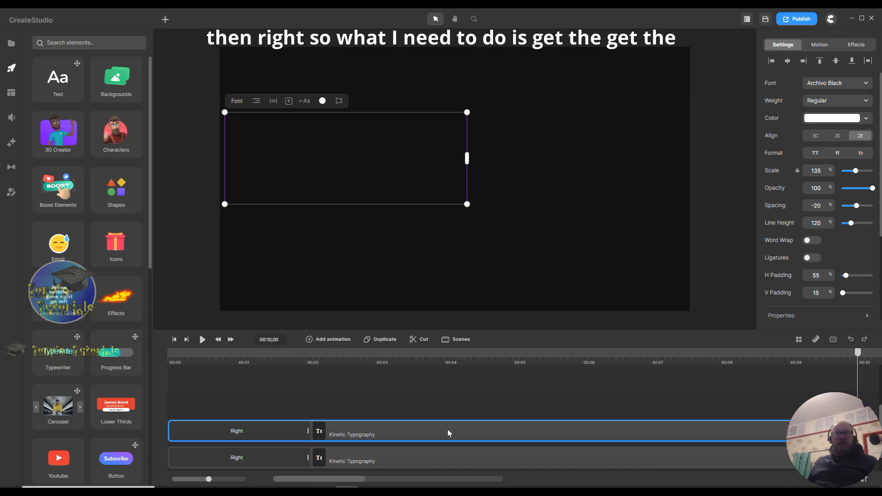
{"action": "left_click_drag", "start_coordinate": [445, 429], "coordinate": [431, 460]}
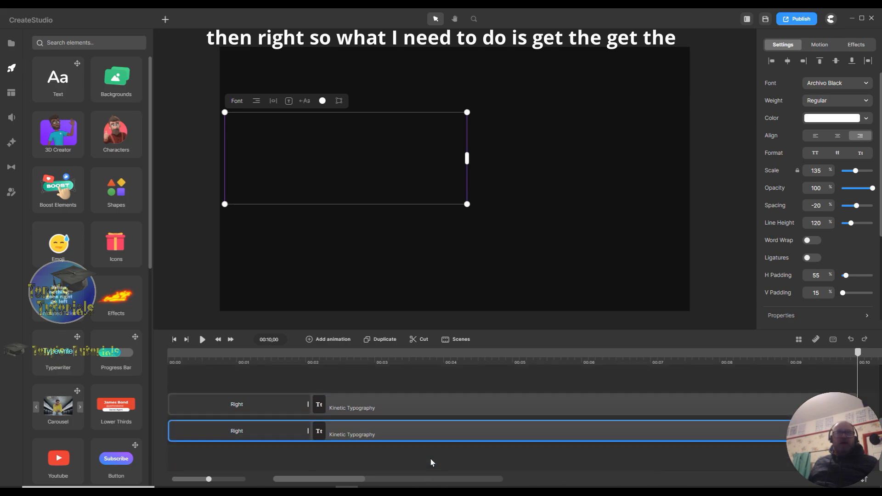
Try to move the lower clip's text on the canvas.
{"action": "left_click", "coordinate": [335, 172]}
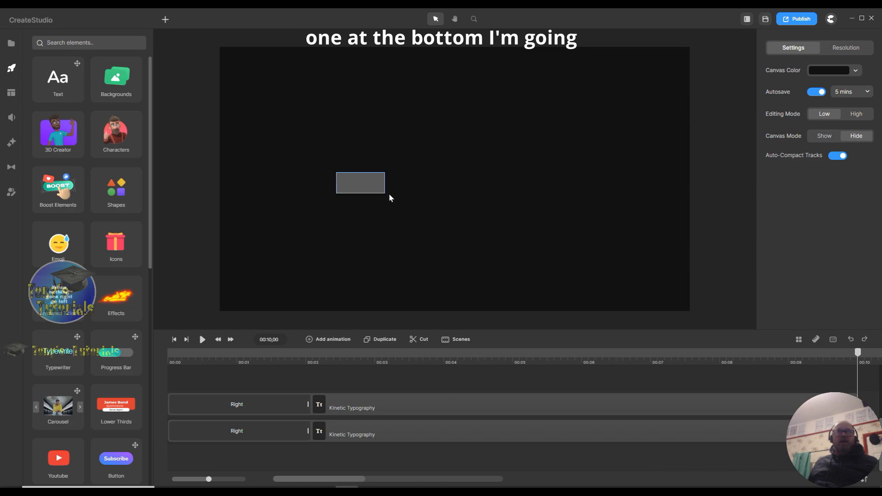
{"action": "left_click", "coordinate": [463, 436]}
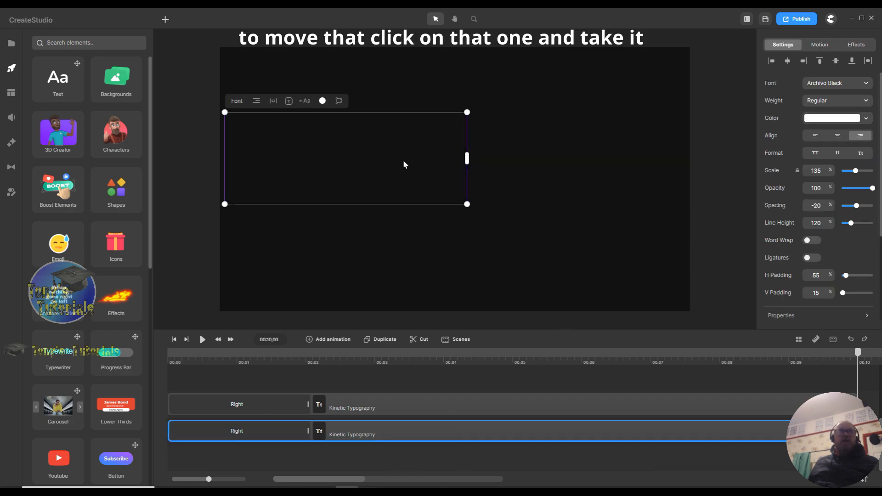
{"action": "left_click_drag", "start_coordinate": [390, 189], "coordinate": [459, 222]}
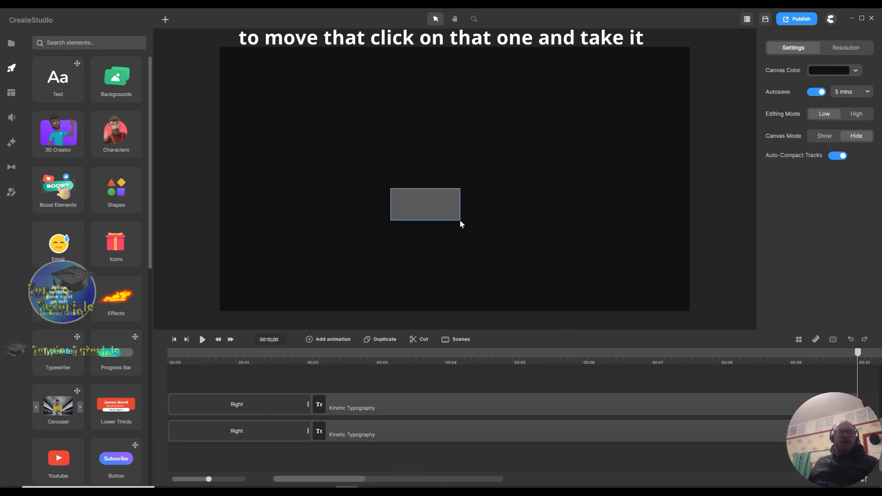
{"action": "left_click", "coordinate": [404, 436]}
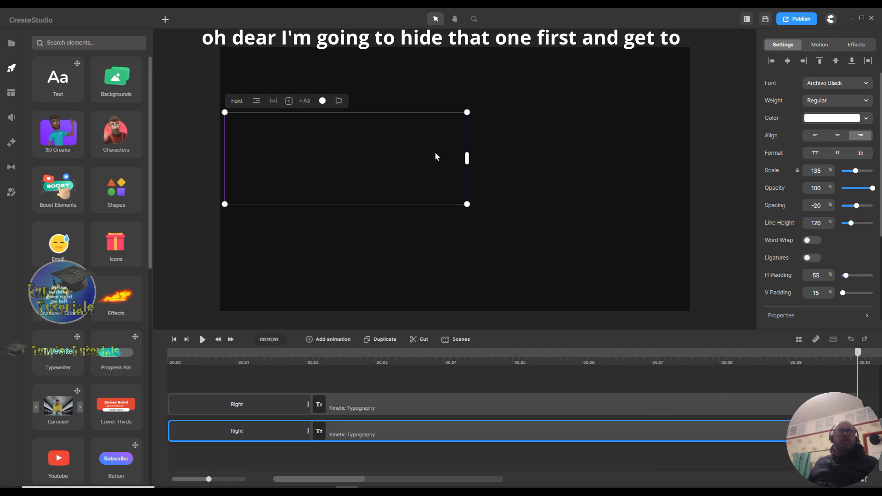
{"action": "left_click_drag", "start_coordinate": [435, 154], "coordinate": [506, 171]}
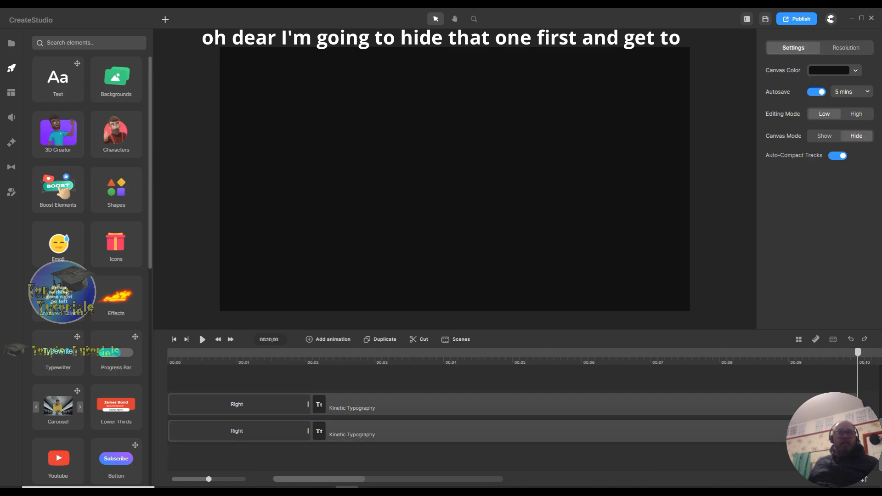
Hide the lower Kinetic Typography clip.
{"action": "left_click", "coordinate": [517, 432]}
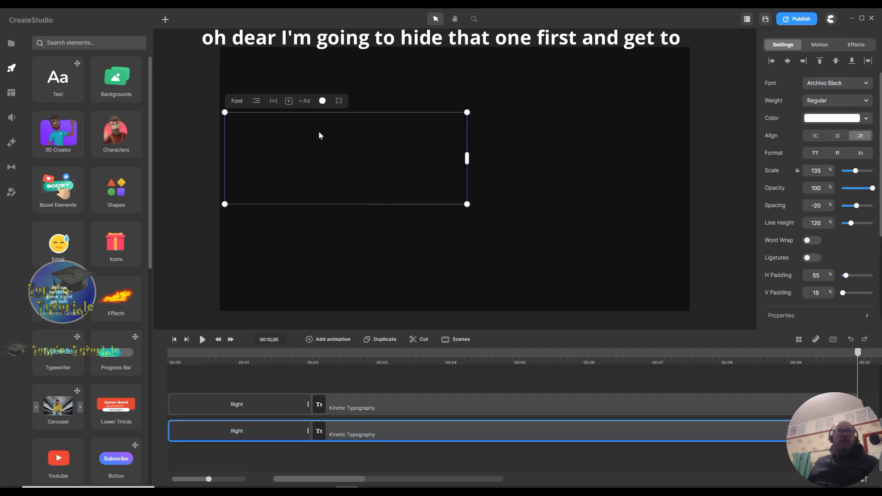
{"action": "right_click", "coordinate": [454, 431]}
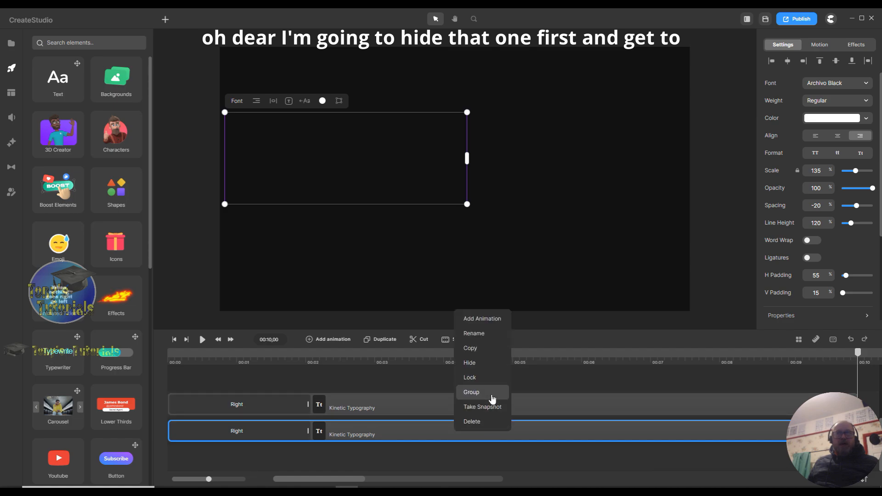
{"action": "left_click", "coordinate": [489, 363]}
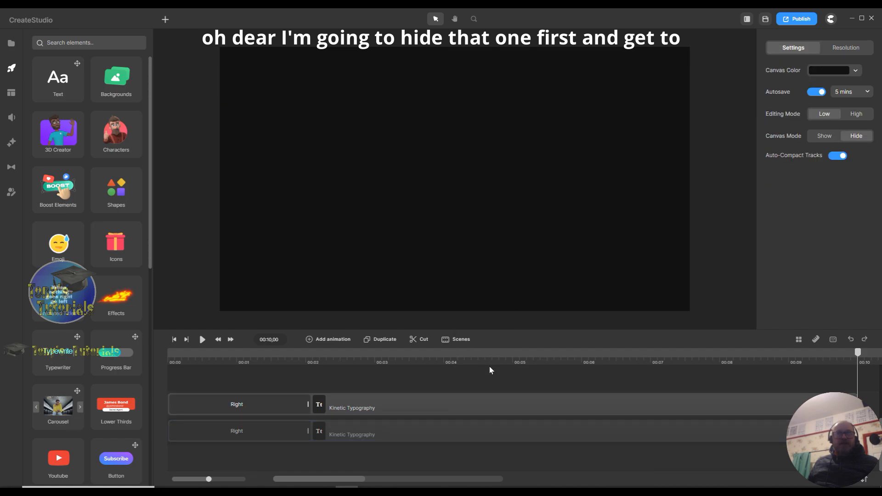
At the three-second mark, delete the word Typography from the upper clip's text, leaving only Kinetic.
{"action": "left_click", "coordinate": [384, 409]}
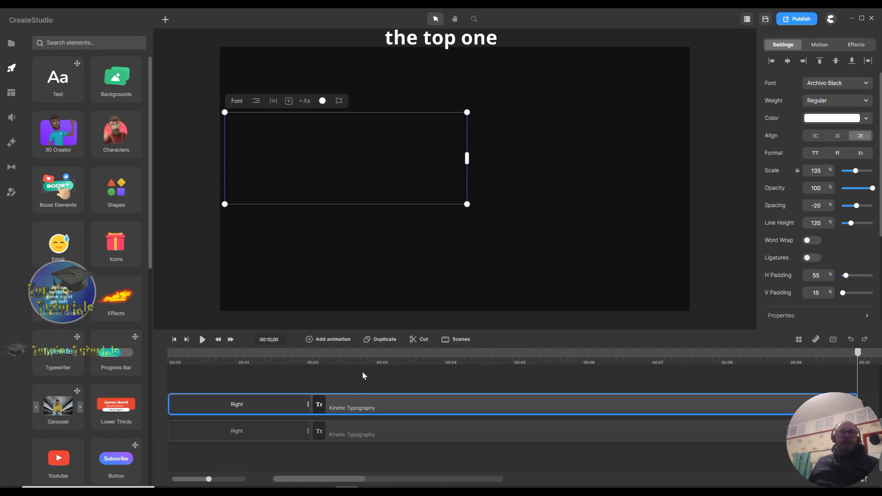
{"action": "left_click", "coordinate": [374, 362]}
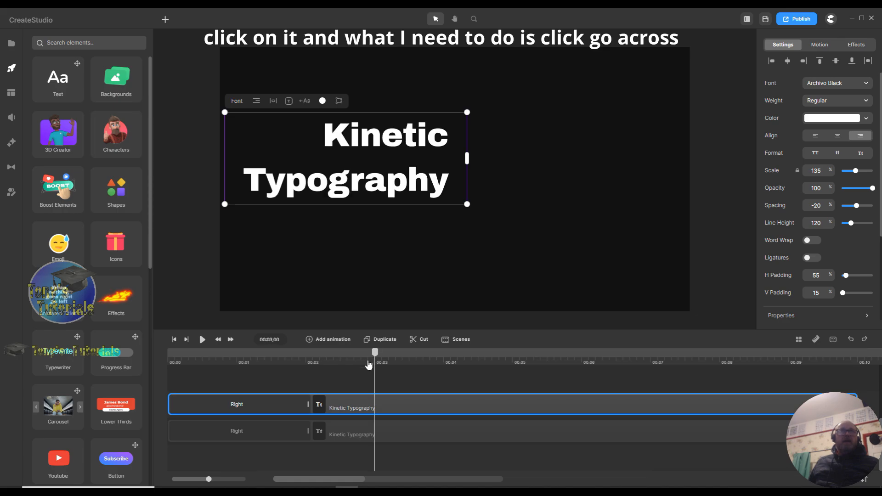
{"action": "double_click", "coordinate": [454, 192]}
{"action": "left_click_drag", "start_coordinate": [453, 189], "coordinate": [246, 187]}
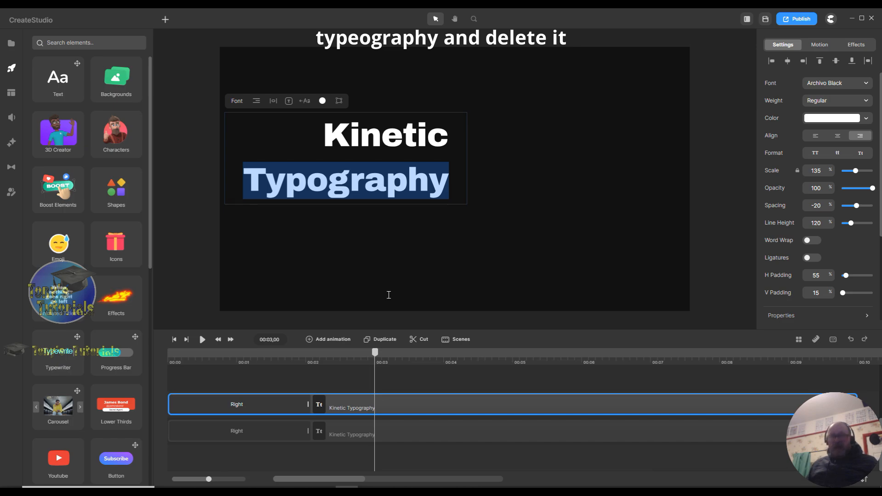
{"action": "key", "text": "BackSpace"}
{"action": "key", "text": "BackSpace"}
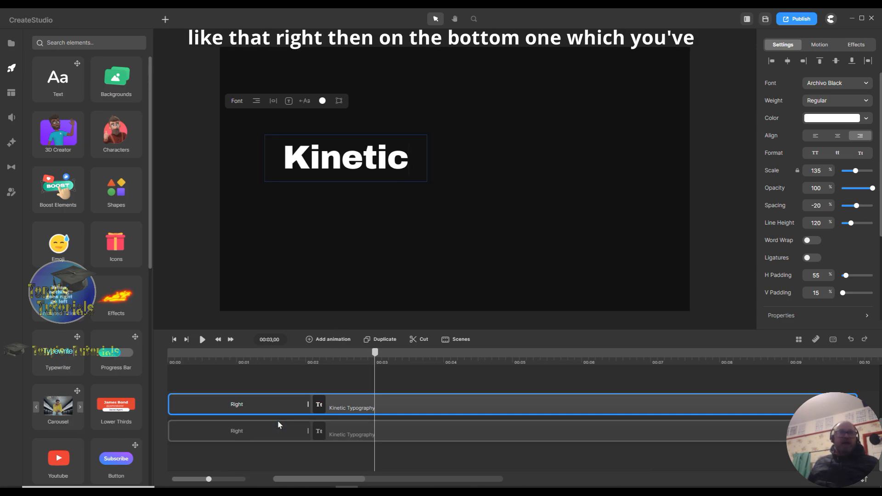
Hide the upper Kinetic clip on the timeline.
{"action": "left_click", "coordinate": [359, 437]}
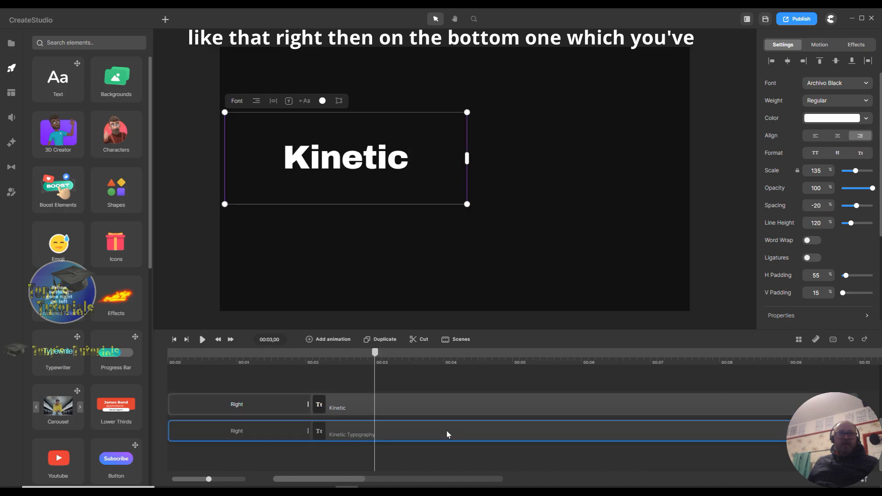
{"action": "right_click", "coordinate": [447, 431]}
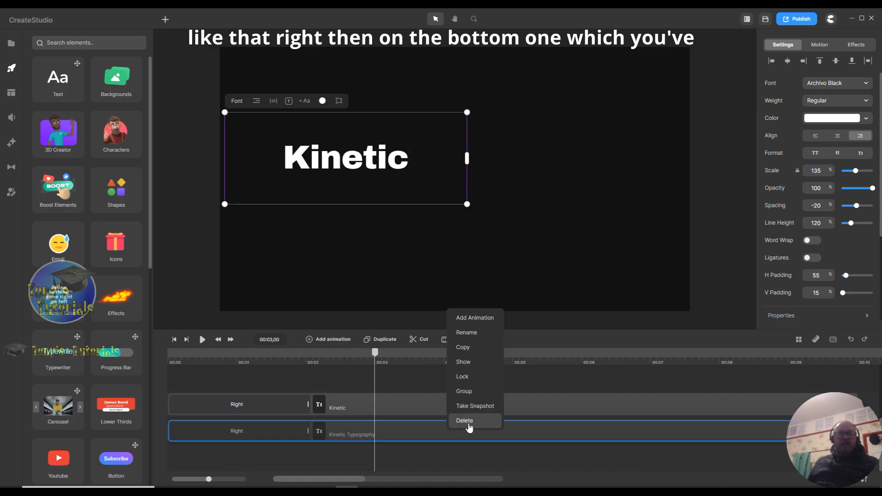
{"action": "left_click", "coordinate": [415, 403], "text": "ctrl"}
{"action": "right_click", "coordinate": [414, 403]}
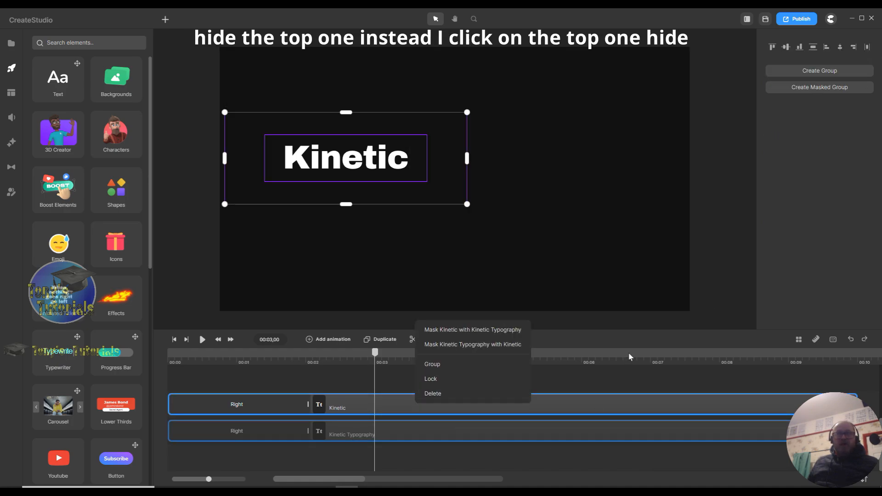
{"action": "left_click", "coordinate": [620, 381]}
{"action": "left_click", "coordinate": [549, 404]}
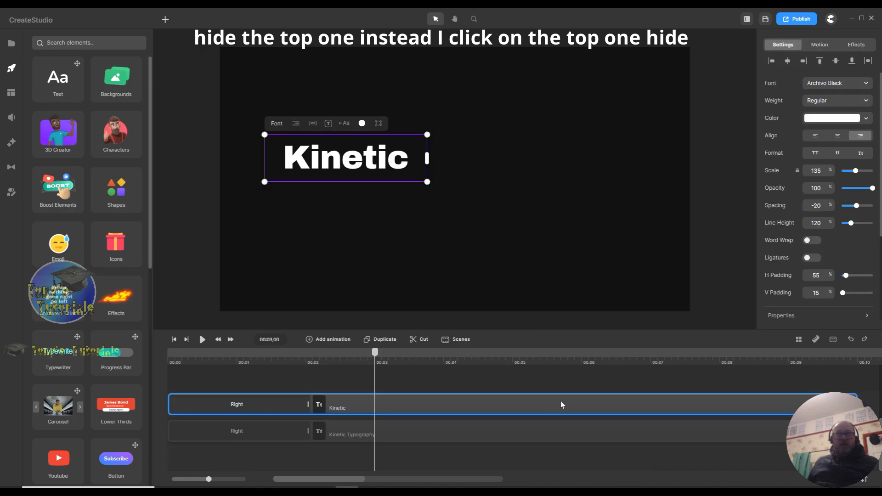
{"action": "right_click", "coordinate": [561, 404]}
{"action": "left_click", "coordinate": [590, 338]}
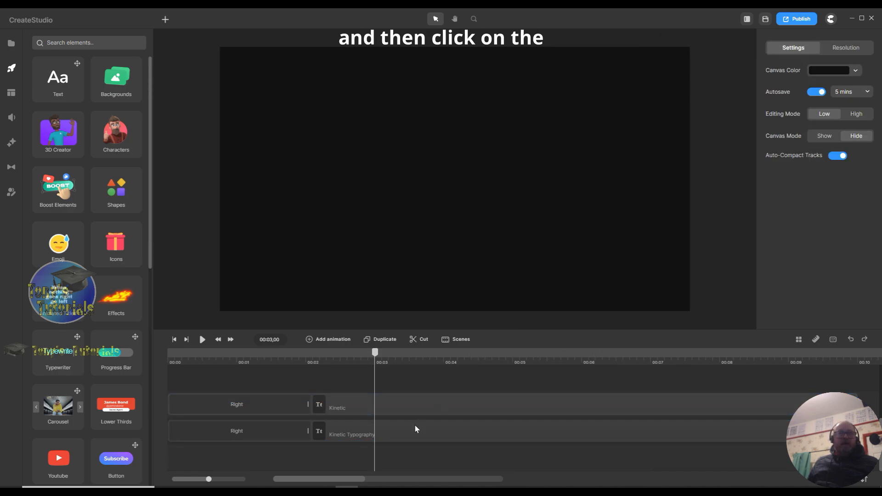
Show the hidden lower Kinetic Typography clip.
{"action": "left_click", "coordinate": [435, 434]}
{"action": "right_click", "coordinate": [439, 432]}
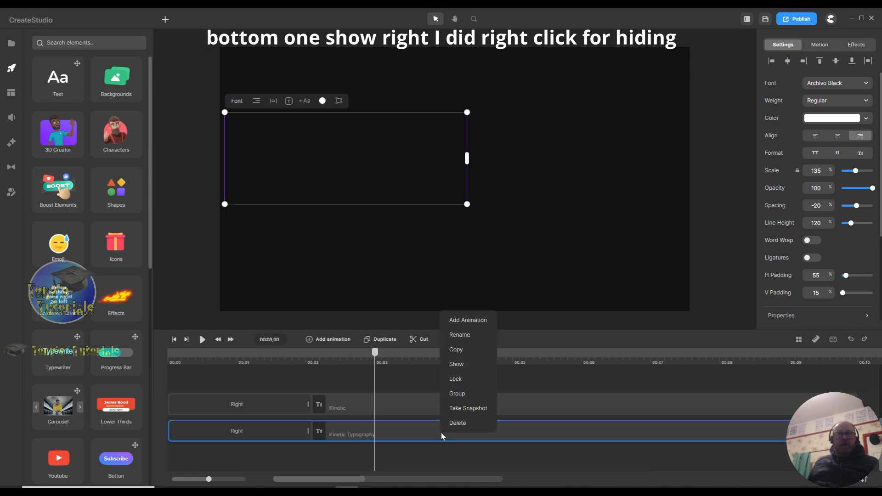
{"action": "left_click", "coordinate": [469, 368]}
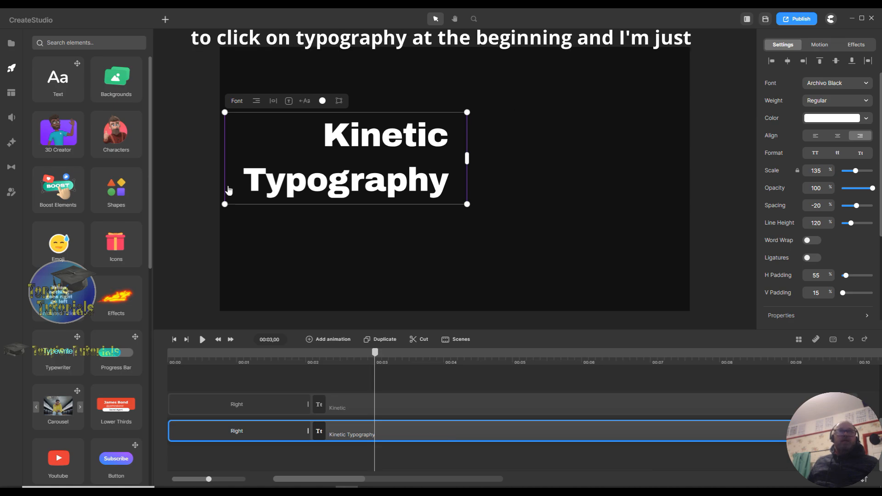
Delete the word Kinetic and its line break from the lower clip's text, leaving only Typography.
{"action": "double_click", "coordinate": [244, 190]}
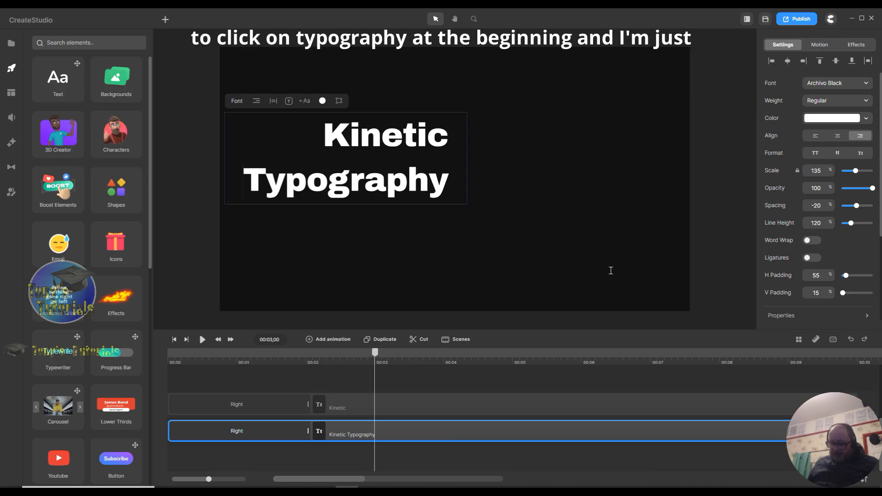
{"action": "key", "text": "BackSpace"}
{"action": "key", "text": "BackSpace"}
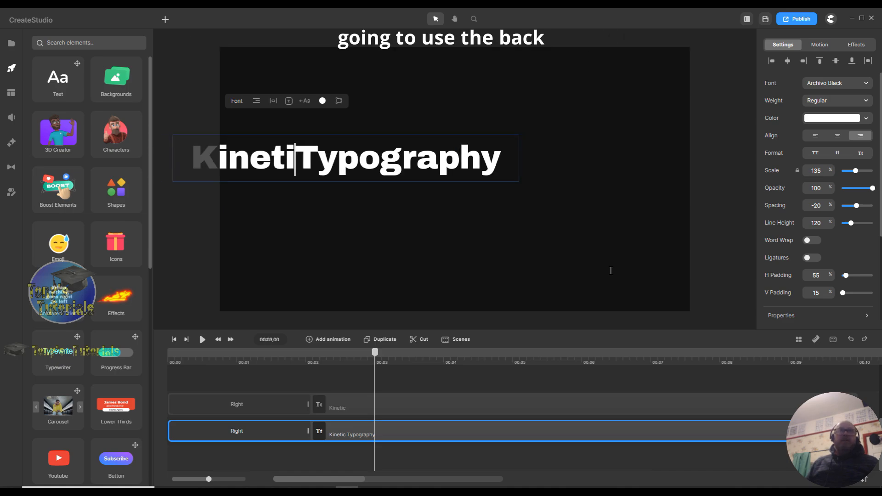
{"action": "key", "text": "BackSpace"}
{"action": "key", "text": "BackSpace"}
{"action": "key", "text": "BackSpace"}
{"action": "key", "text": "BackSpace"}
{"action": "key", "text": "BackSpace"}
{"action": "key", "text": "BackSpace"}
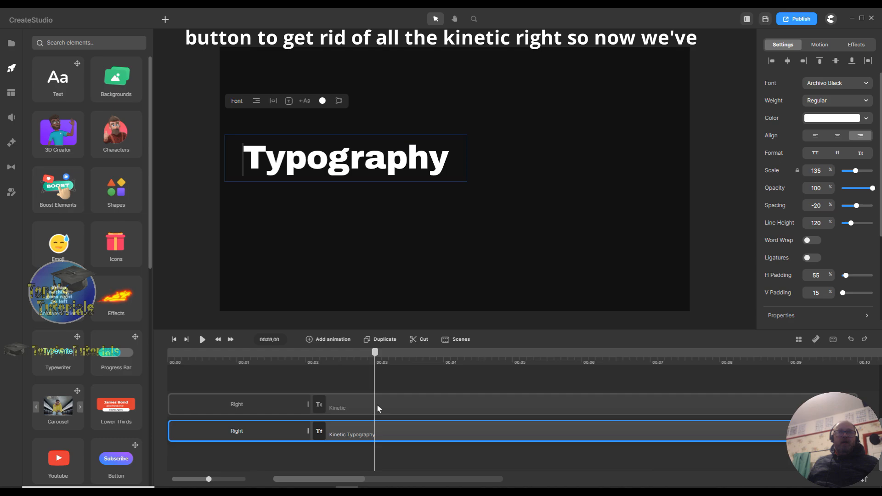
Show the hidden Kinetic clip and move both overlapping words lower on the canvas.
{"action": "right_click", "coordinate": [454, 403]}
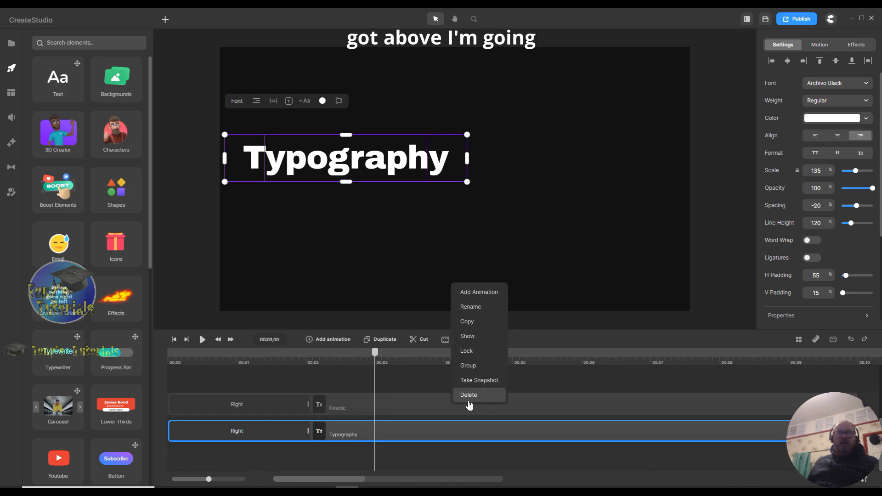
{"action": "left_click", "coordinate": [481, 342]}
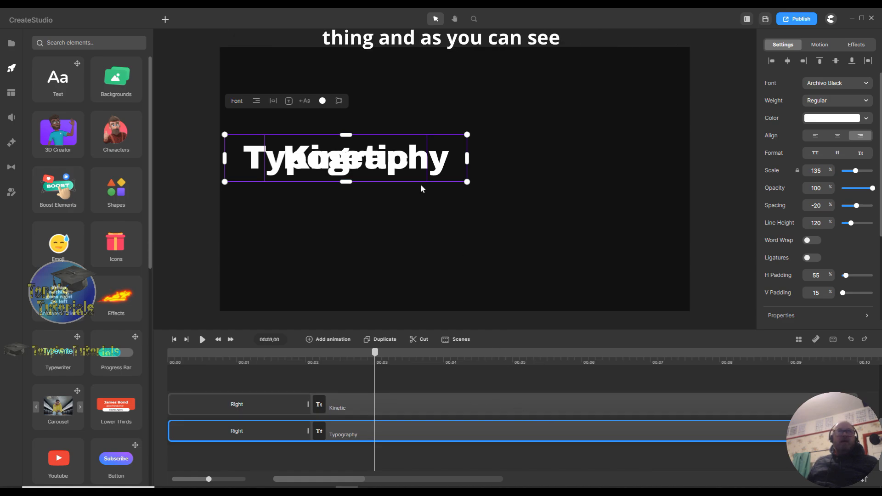
{"action": "left_click_drag", "start_coordinate": [399, 167], "coordinate": [400, 220]}
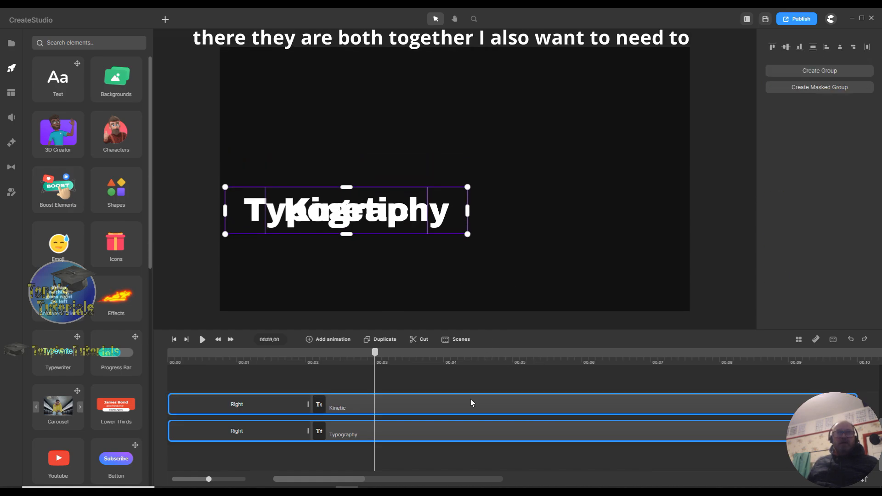
Separate the overlapping words, placing Kinetic directly above Typography with their right edges aligned.
{"action": "left_click", "coordinate": [591, 373]}
{"action": "left_click", "coordinate": [545, 399]}
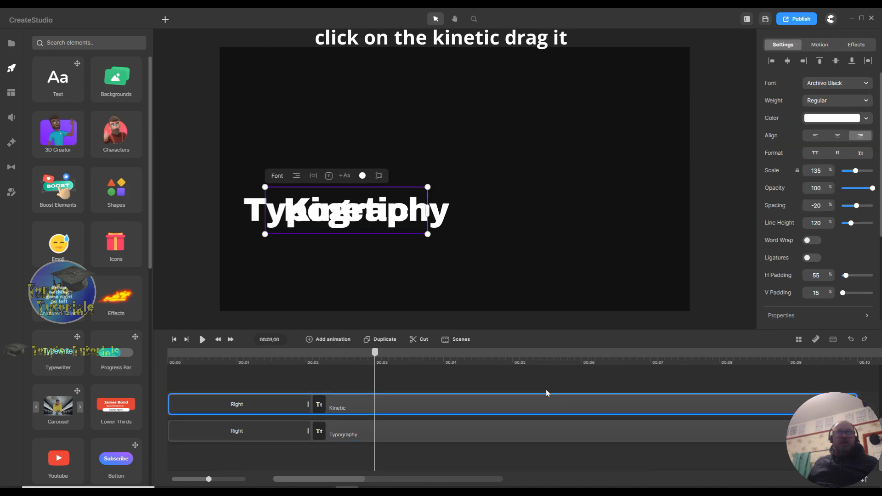
{"action": "left_click_drag", "start_coordinate": [360, 201], "coordinate": [388, 122]}
{"action": "left_click_drag", "start_coordinate": [398, 213], "coordinate": [397, 168]}
{"action": "left_click_drag", "start_coordinate": [398, 119], "coordinate": [410, 147]}
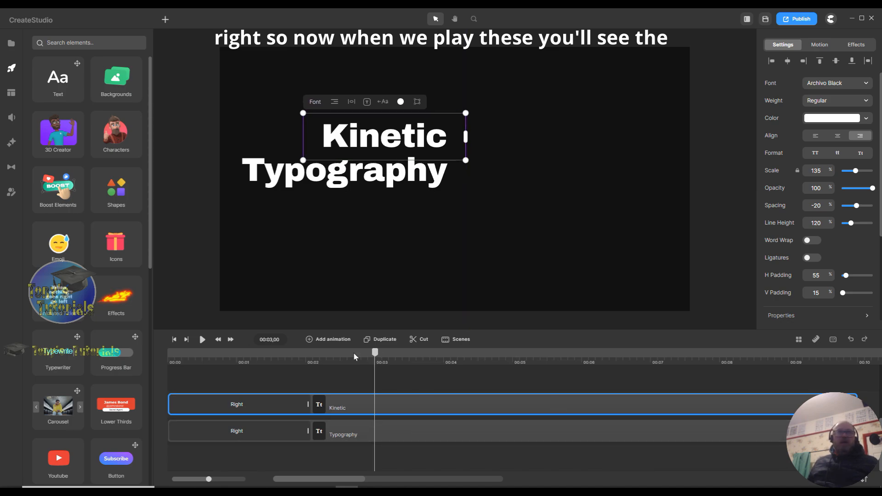
Play the animation from the beginning to preview both words flying in.
{"action": "left_click", "coordinate": [174, 339]}
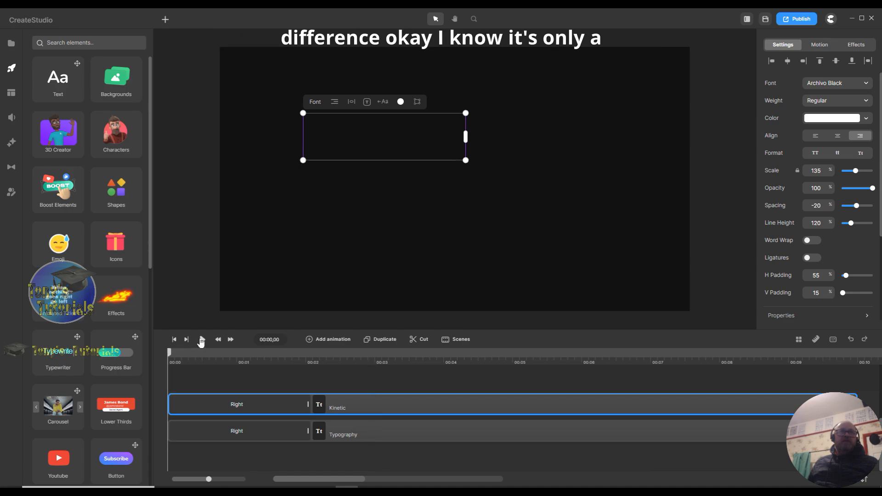
{"action": "left_click", "coordinate": [203, 339]}
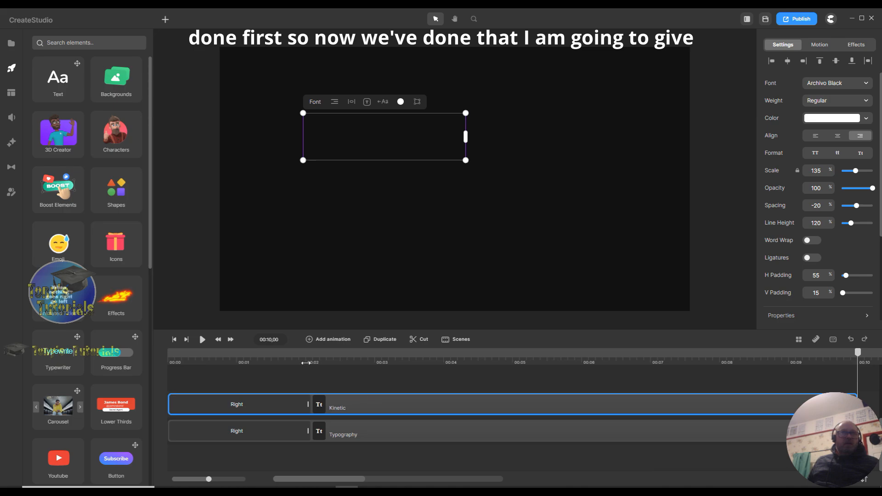
Add a solid-color fill animation with Linear easing to the Kinetic clip, starting at 00:03,02.
{"action": "left_click", "coordinate": [384, 363]}
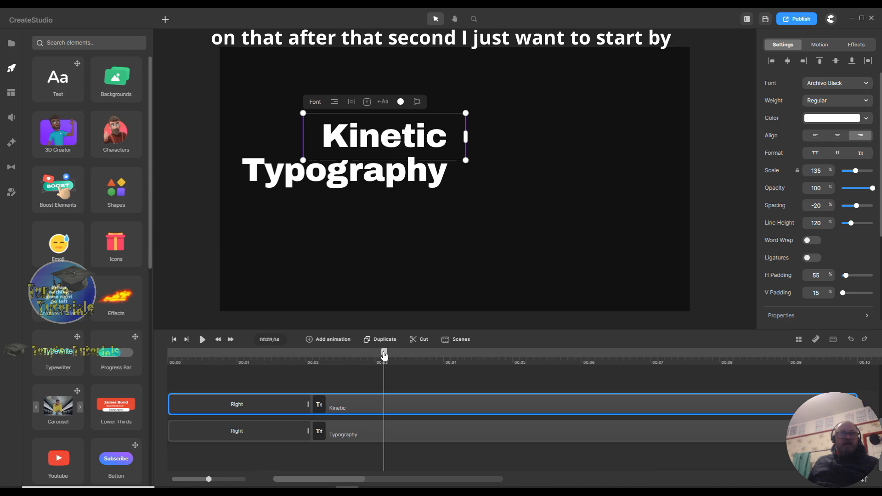
{"action": "left_click_drag", "start_coordinate": [384, 354], "coordinate": [381, 355]}
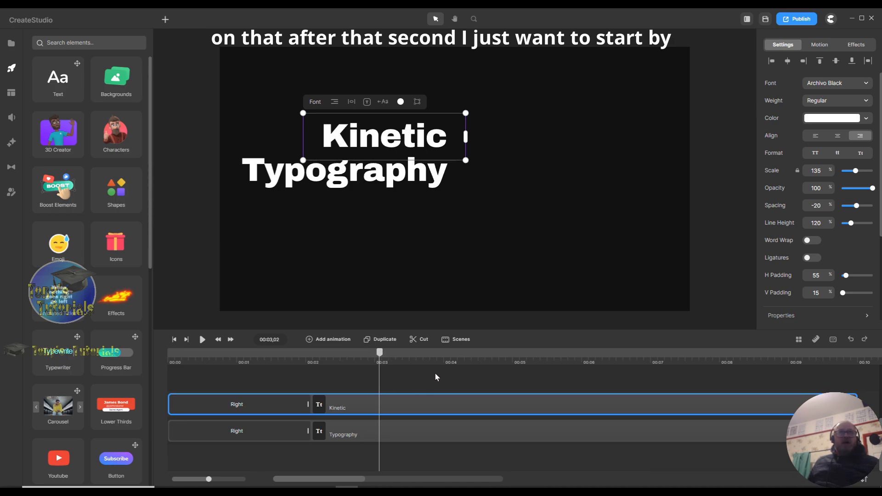
{"action": "left_click", "coordinate": [309, 340]}
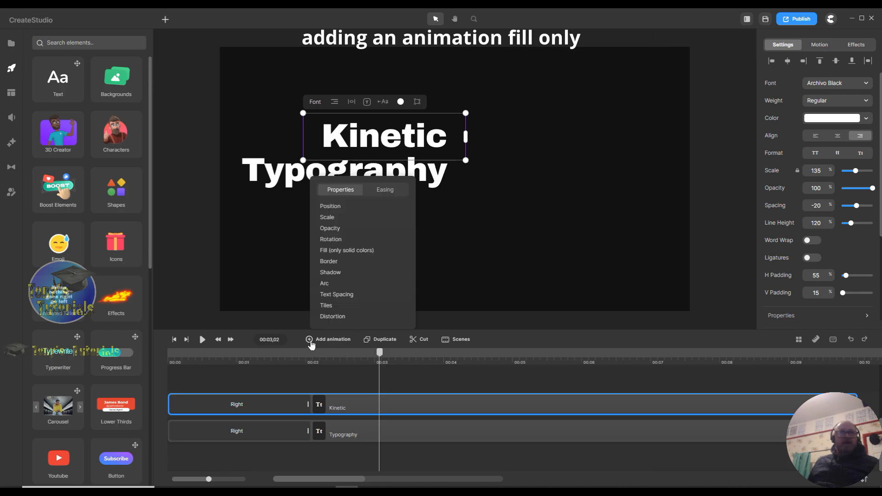
{"action": "left_click", "coordinate": [354, 252]}
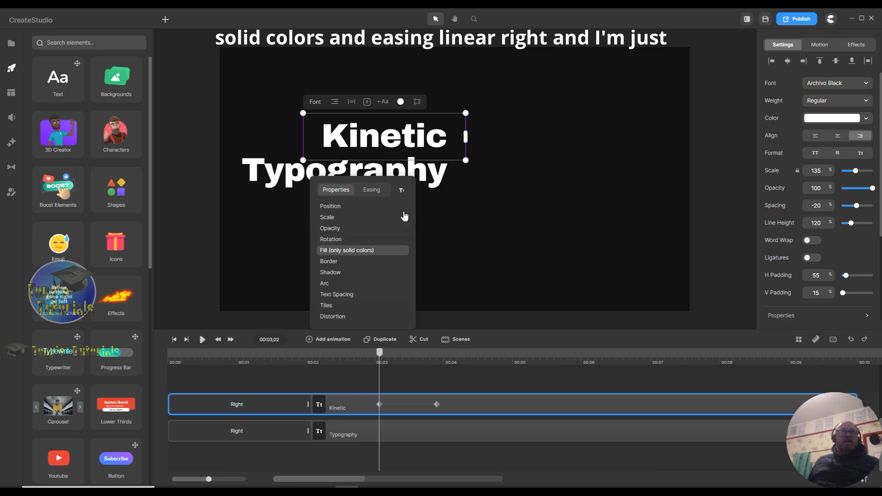
{"action": "left_click", "coordinate": [372, 191]}
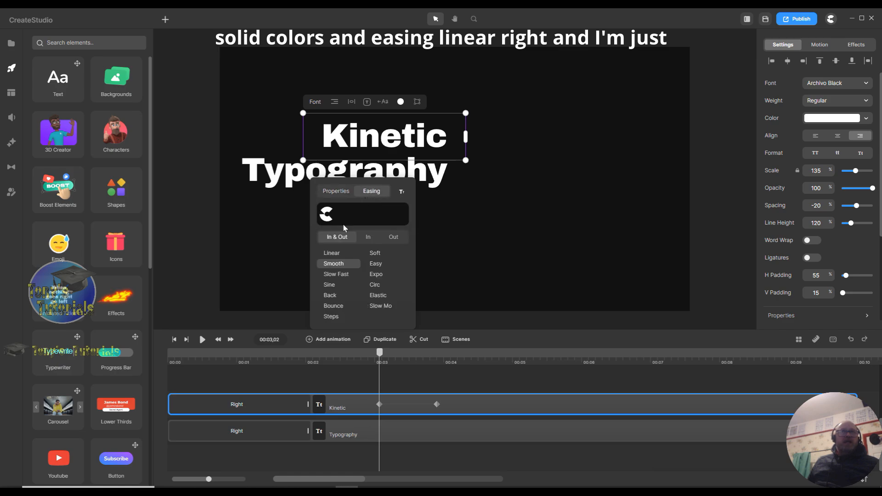
{"action": "left_click", "coordinate": [332, 253]}
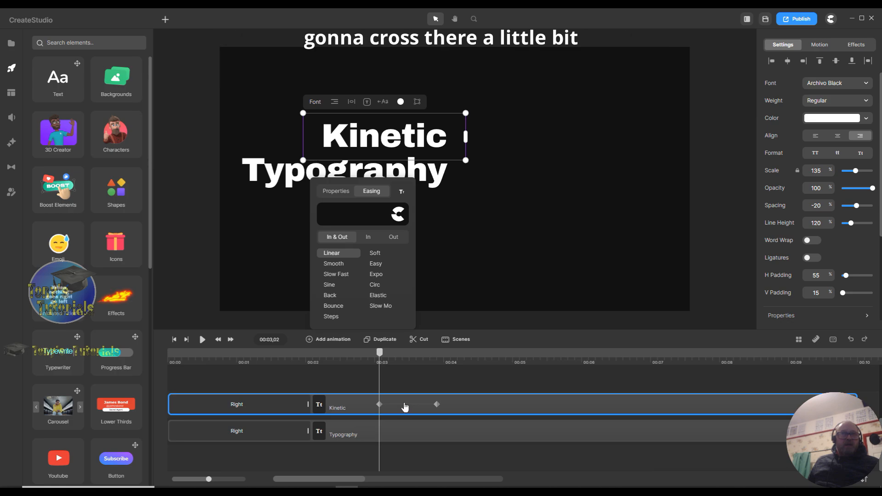
Shift the Kinetic fill animation's keyframes to 00:03,03 and 00:04,03, checking its easing and animated property.
{"action": "left_click_drag", "start_coordinate": [404, 406], "coordinate": [449, 406]}
{"action": "left_click", "coordinate": [439, 405]}
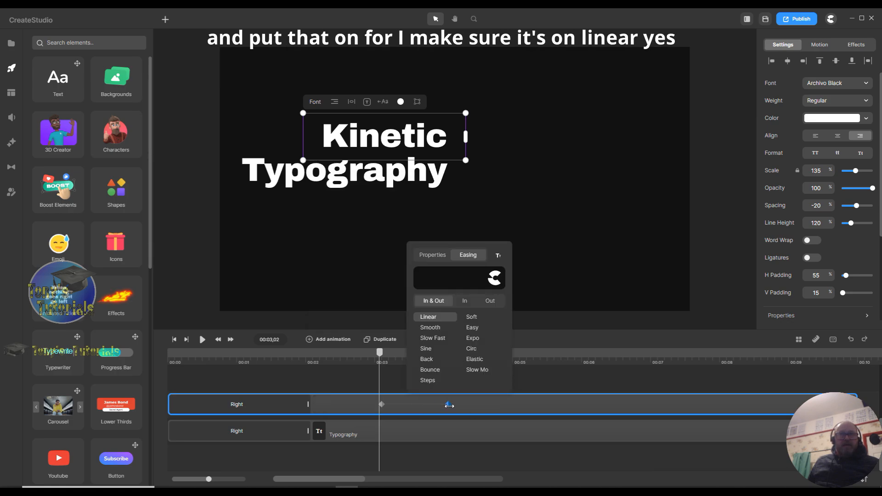
{"action": "left_click", "coordinate": [623, 360]}
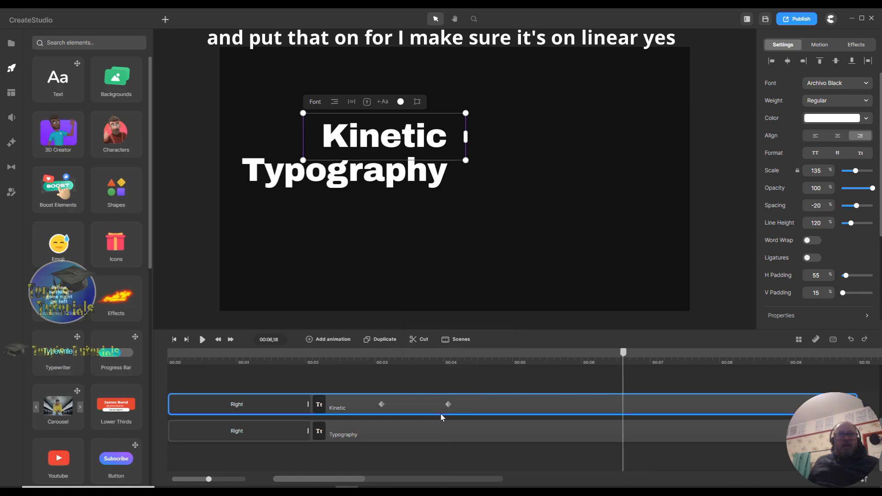
{"action": "left_click_drag", "start_coordinate": [447, 404], "coordinate": [453, 405]}
{"action": "left_click", "coordinate": [418, 408]}
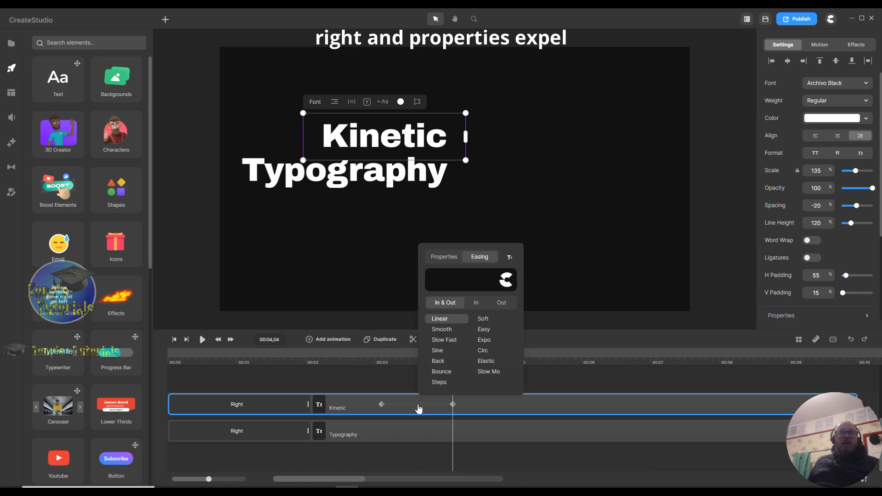
{"action": "left_click", "coordinate": [444, 256]}
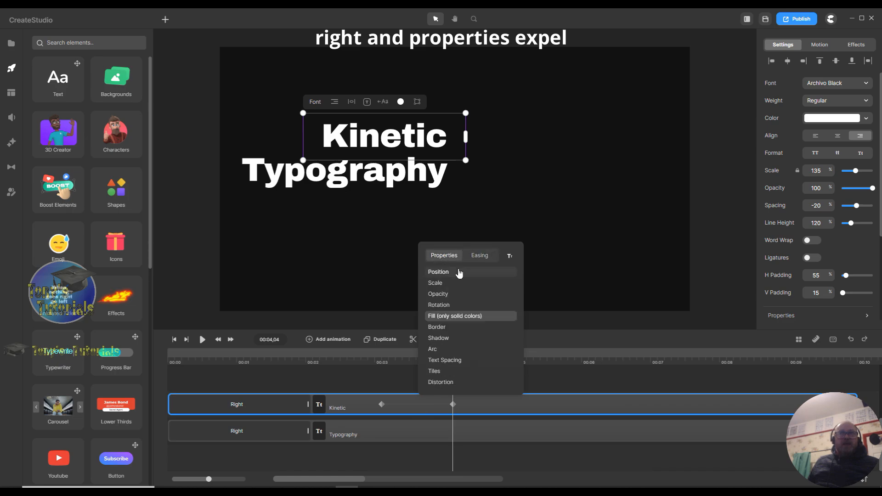
{"action": "left_click", "coordinate": [590, 315]}
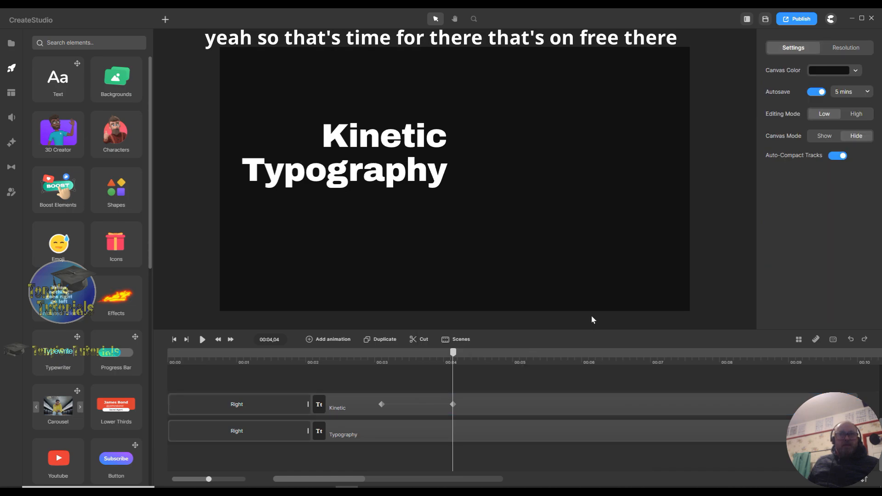
{"action": "left_click", "coordinate": [451, 404]}
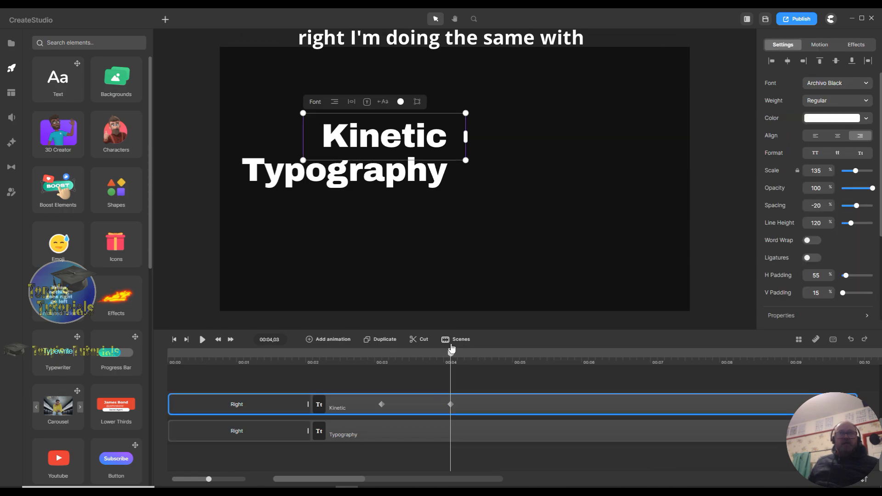
Add a solid-color fill animation with Linear easing to the Typography clip, its keyframes aligned with Kinetic's at 00:03,03 and 00:04,03.
{"action": "left_click_drag", "start_coordinate": [450, 352], "coordinate": [382, 353]}
{"action": "left_click", "coordinate": [383, 440]}
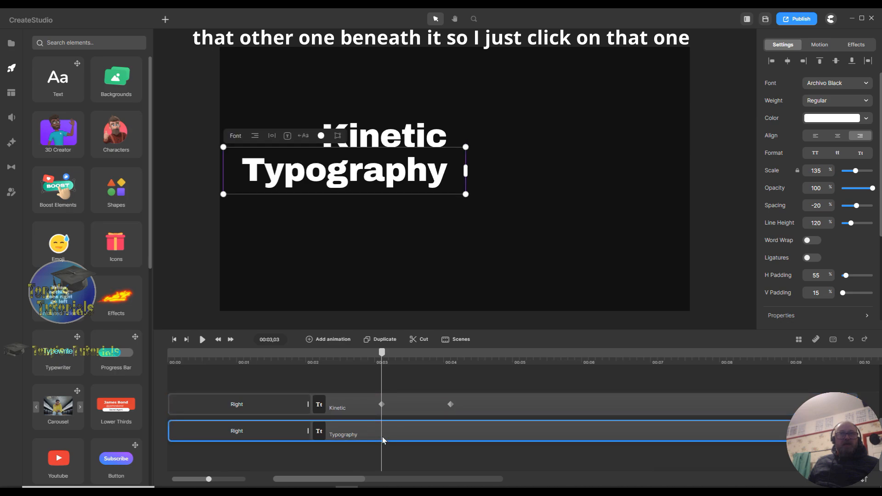
{"action": "left_click", "coordinate": [309, 341]}
{"action": "left_click", "coordinate": [356, 250]}
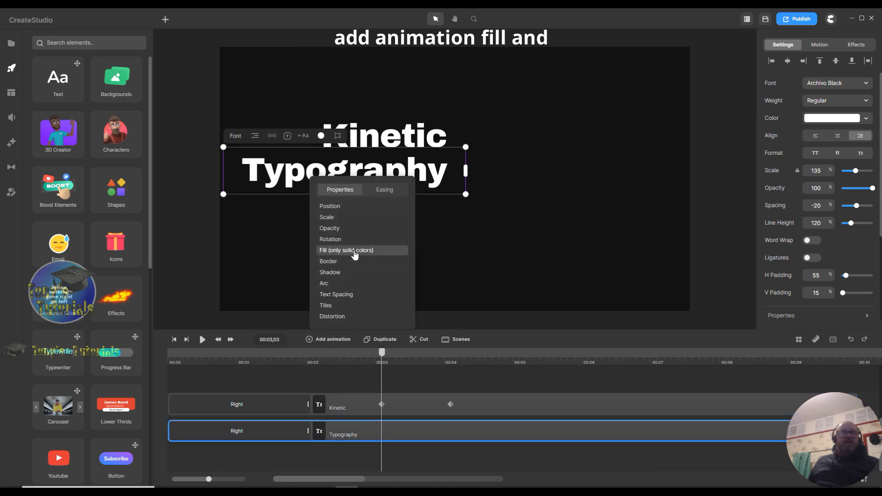
{"action": "left_click", "coordinate": [373, 190]}
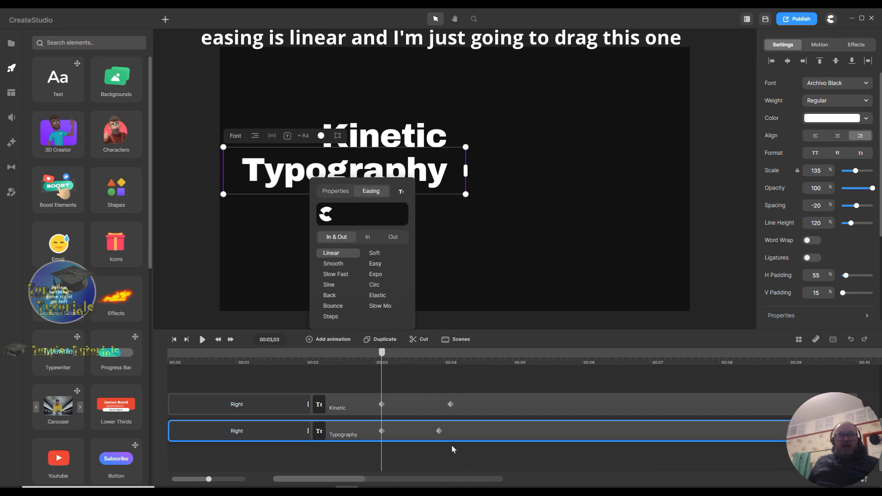
{"action": "left_click_drag", "start_coordinate": [440, 434], "coordinate": [448, 435]}
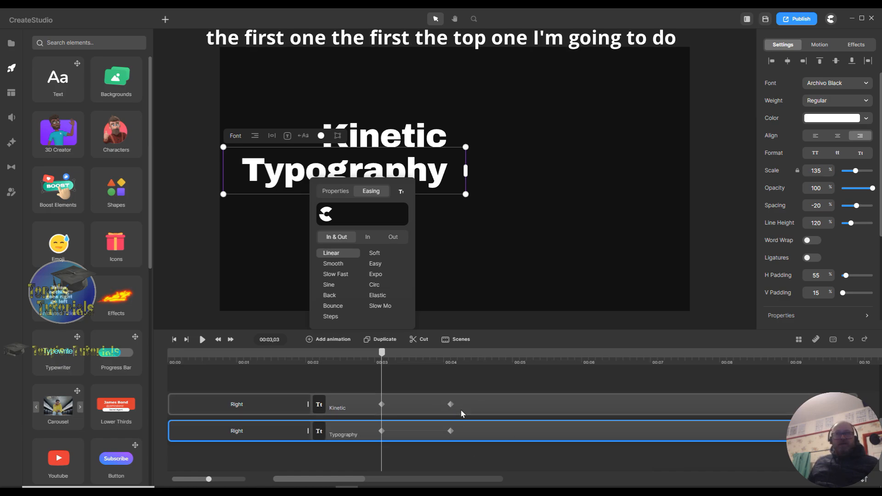
Set the Kinetic clip's fill color to red e80b0b at its second keyframe and check that the first keyframe is white.
{"action": "left_click", "coordinate": [473, 404]}
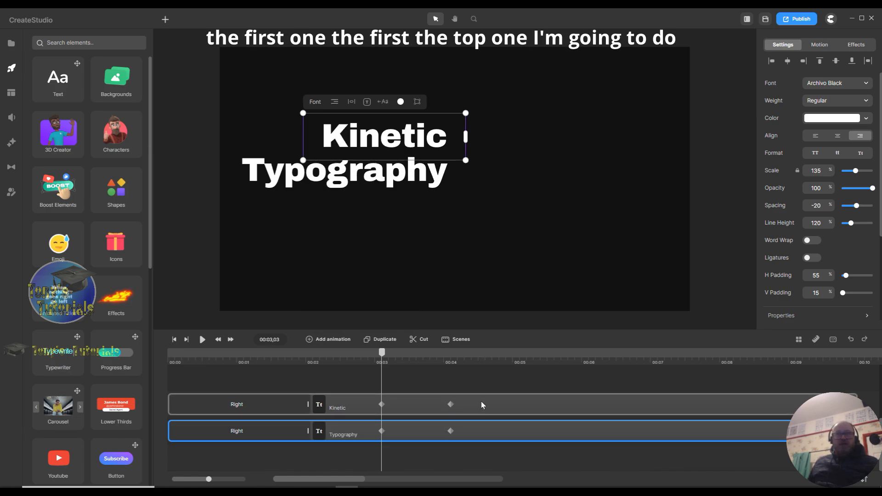
{"action": "left_click", "coordinate": [450, 404]}
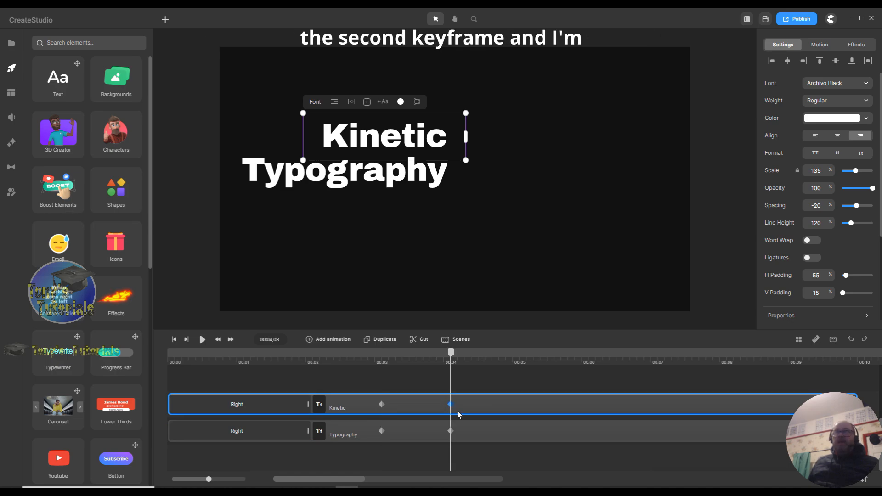
{"action": "left_click", "coordinate": [831, 118]}
{"action": "left_click", "coordinate": [817, 102]}
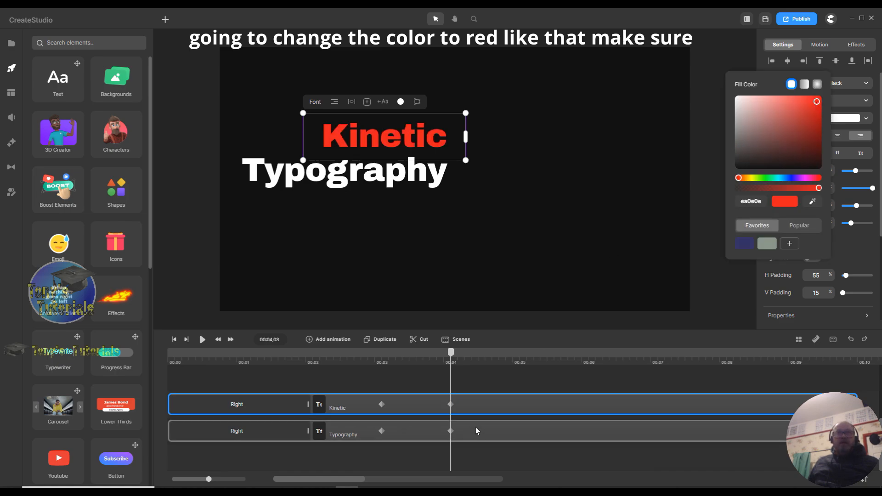
{"action": "left_click", "coordinate": [450, 403]}
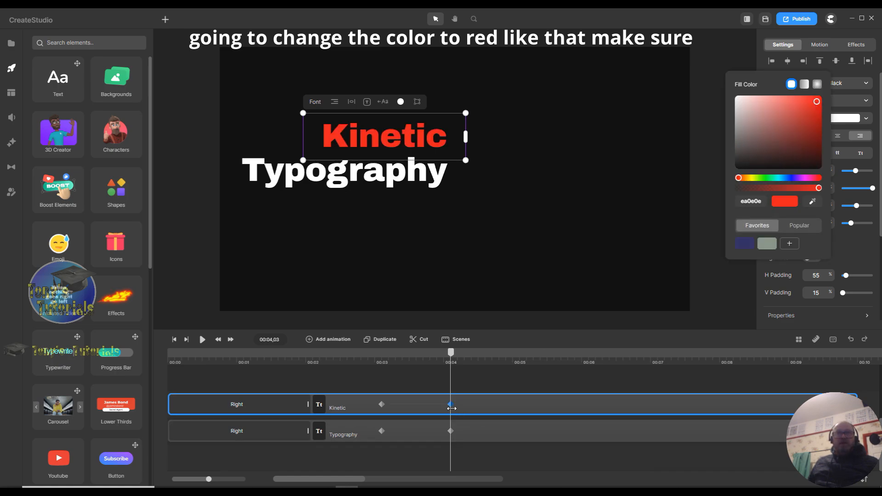
{"action": "left_click", "coordinate": [817, 102]}
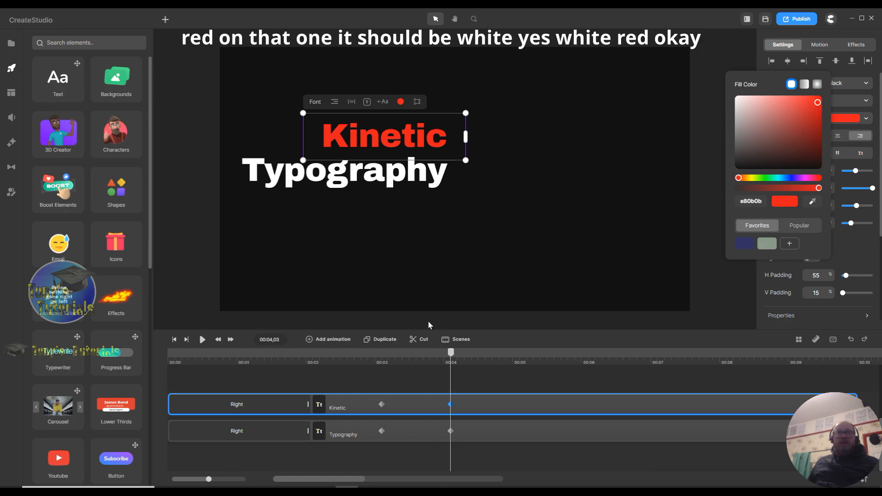
{"action": "left_click", "coordinate": [381, 405]}
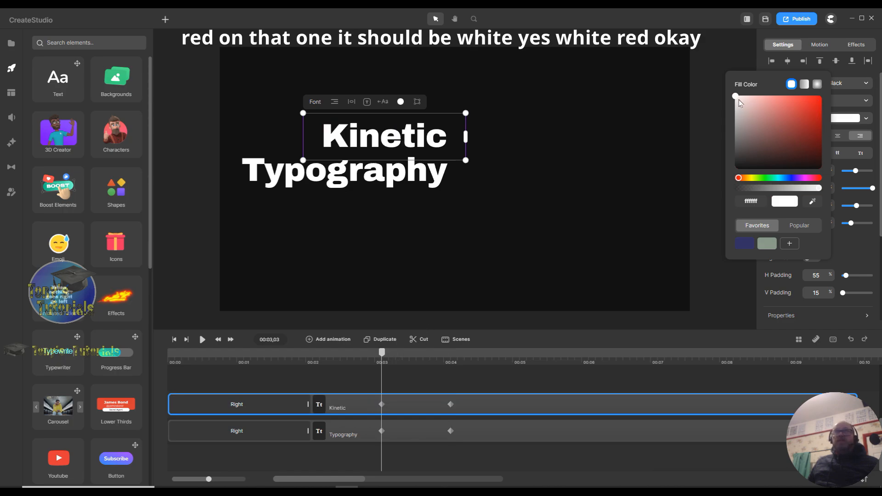
{"action": "left_click", "coordinate": [450, 404]}
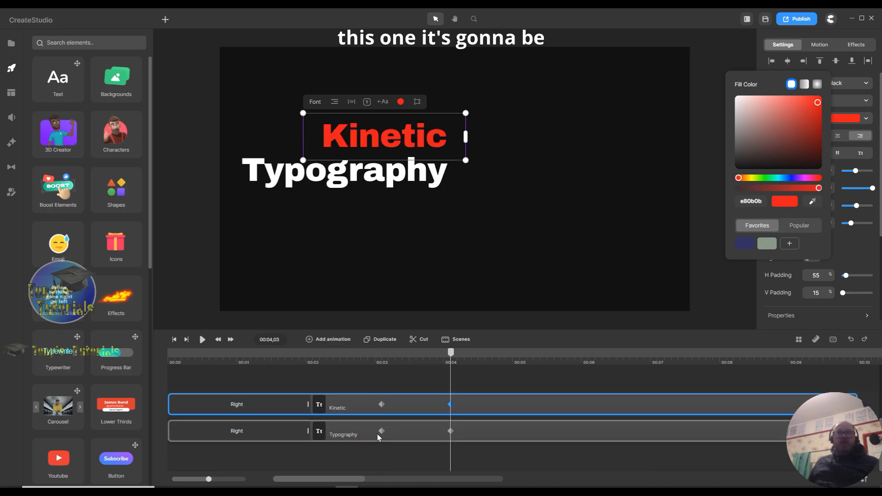
Set the Typography clip's fill color to red e51b1b at its second keyframe.
{"action": "left_click", "coordinate": [384, 432]}
{"action": "left_click", "coordinate": [450, 431]}
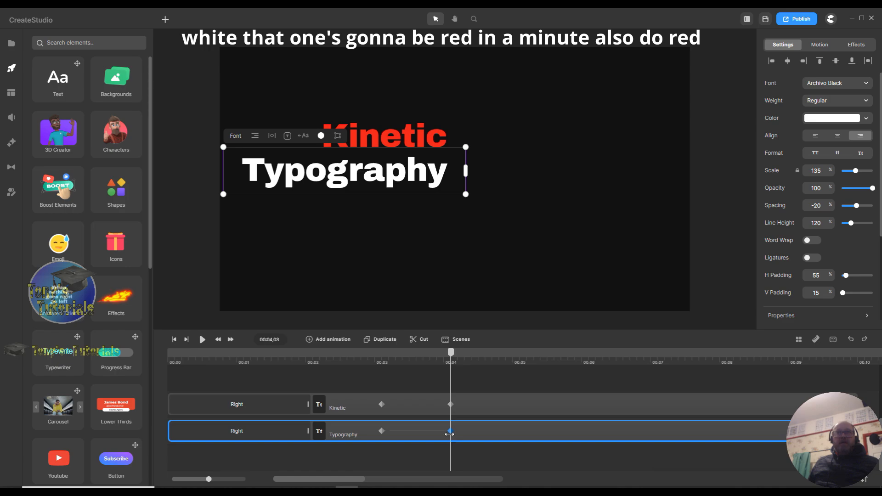
{"action": "left_click", "coordinate": [832, 121]}
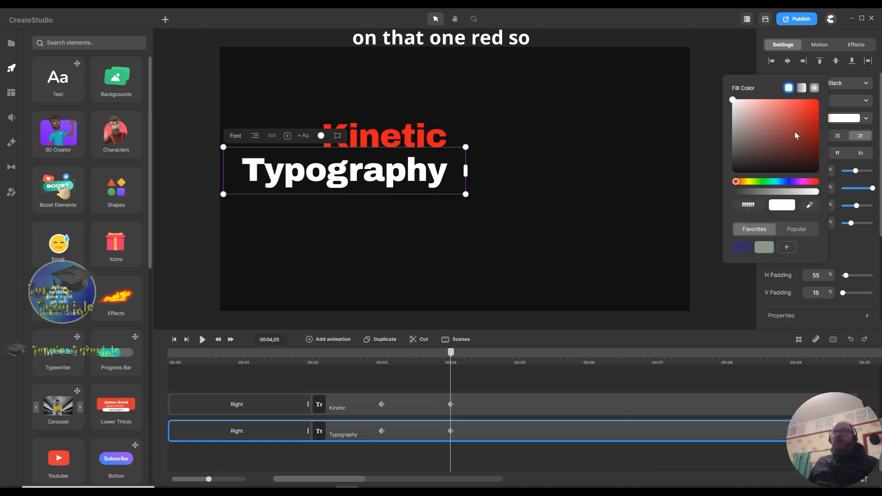
{"action": "left_click", "coordinate": [809, 107]}
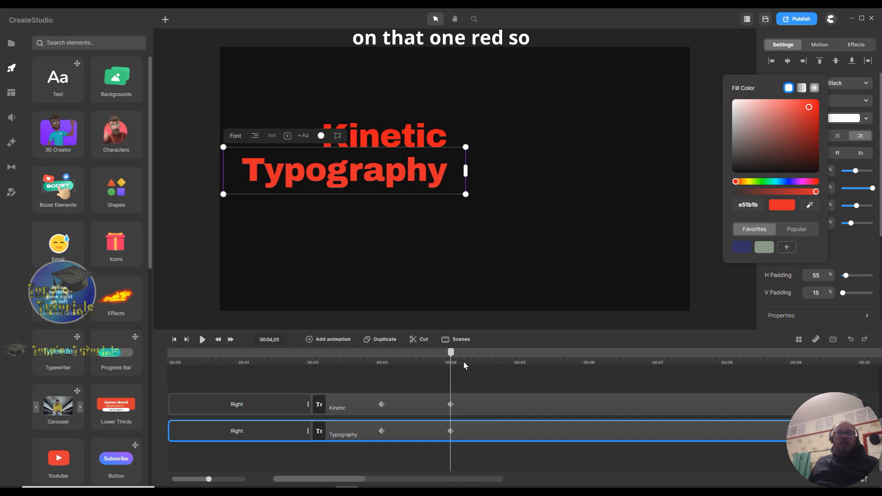
Add a second solid-color fill animation with Linear easing to the Typography clip, starting at 00:05,03.
{"action": "left_click_drag", "start_coordinate": [450, 352], "coordinate": [522, 354]}
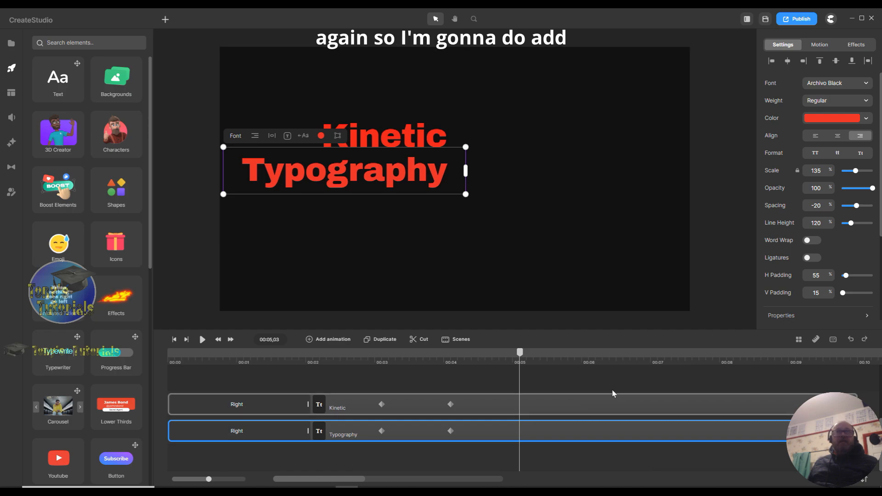
{"action": "left_click", "coordinate": [311, 342]}
{"action": "left_click", "coordinate": [333, 254]}
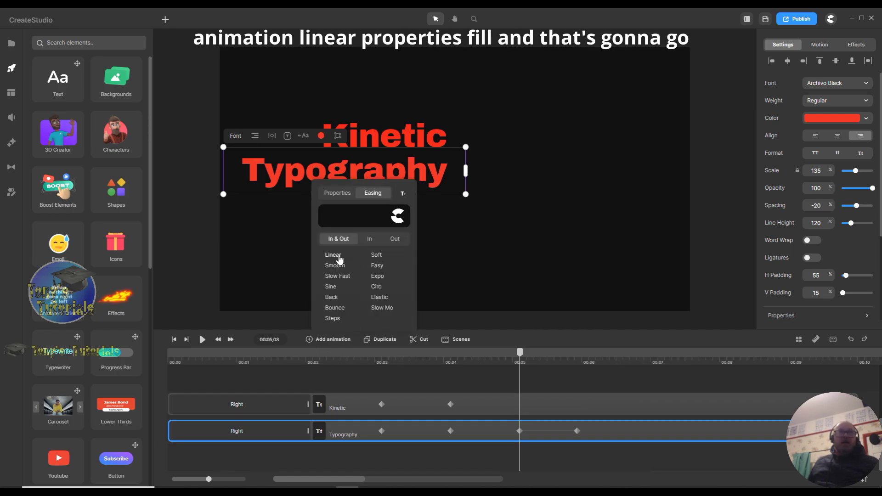
{"action": "left_click", "coordinate": [340, 193]}
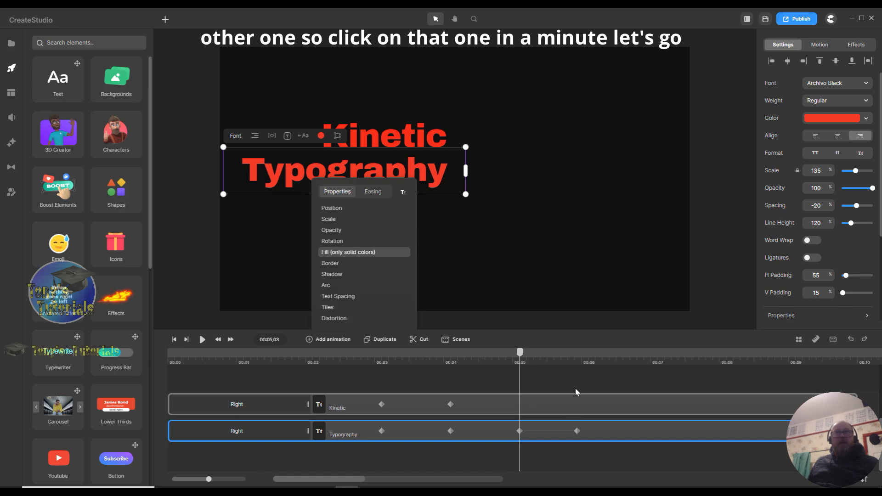
{"action": "left_click", "coordinate": [524, 220]}
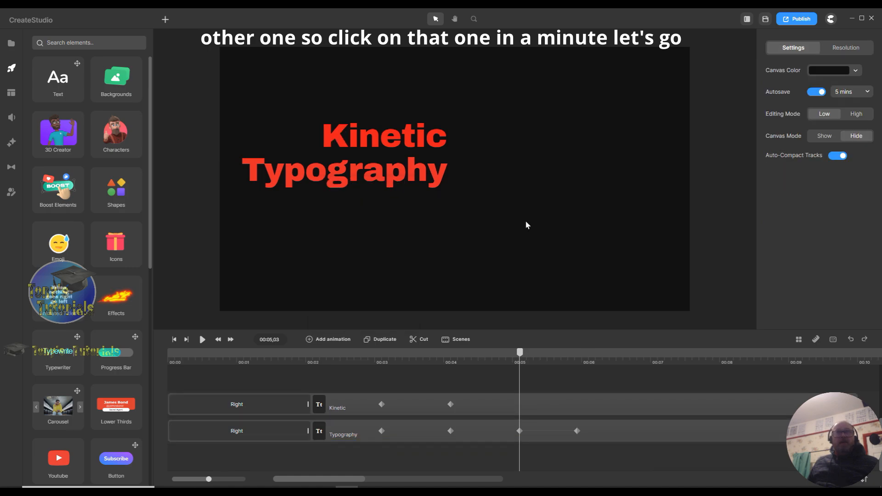
Add a second solid-color fill animation with Linear easing to the Kinetic clip, starting at 00:05,03.
{"action": "left_click", "coordinate": [515, 401]}
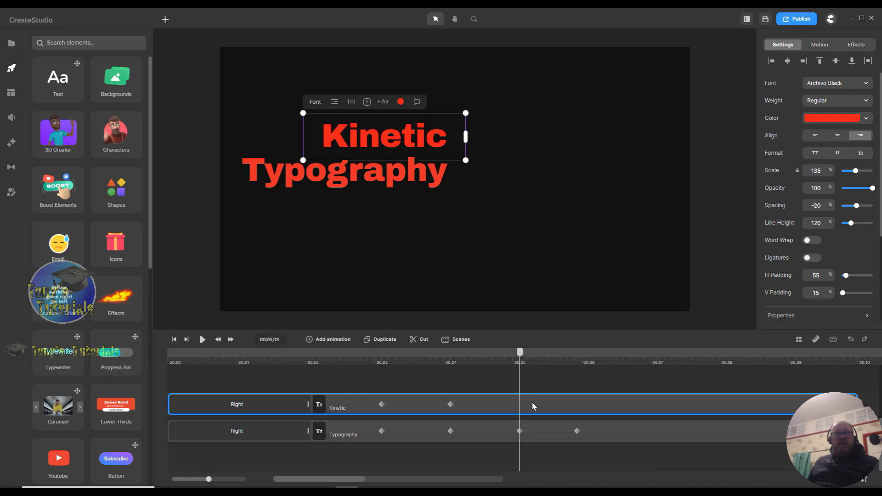
{"action": "left_click", "coordinate": [328, 340]}
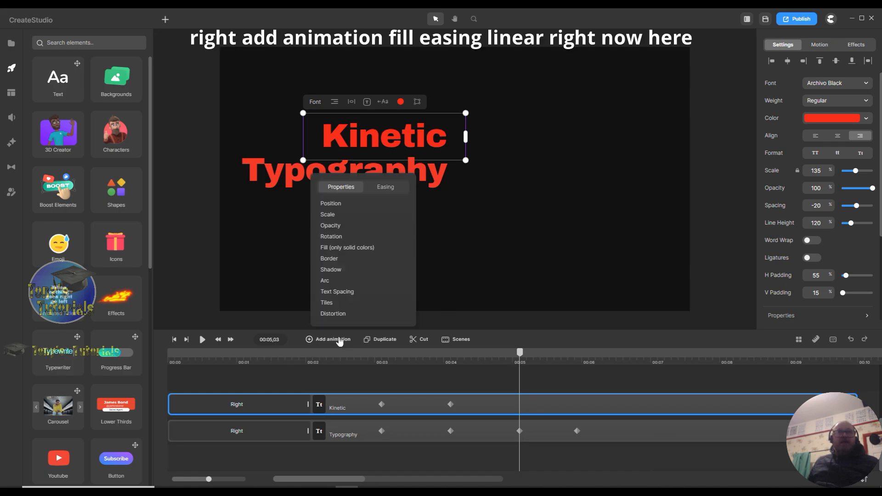
{"action": "left_click", "coordinate": [356, 248]}
{"action": "left_click", "coordinate": [373, 188]}
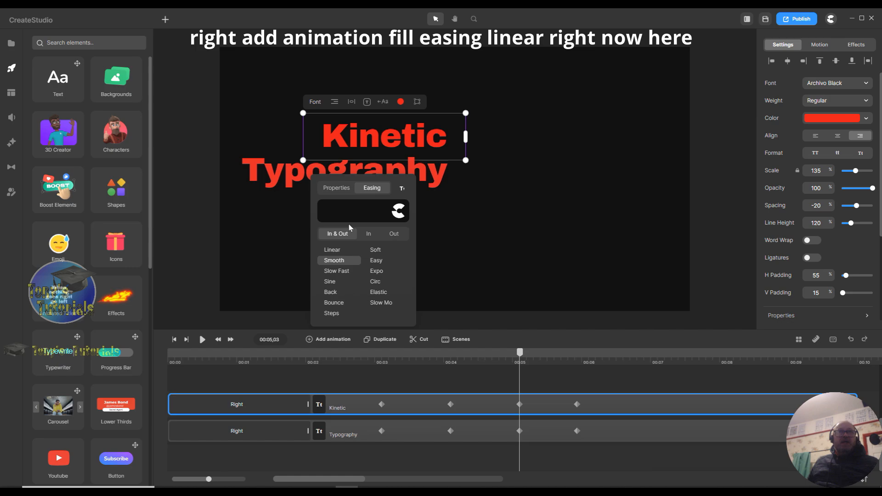
{"action": "left_click", "coordinate": [331, 250]}
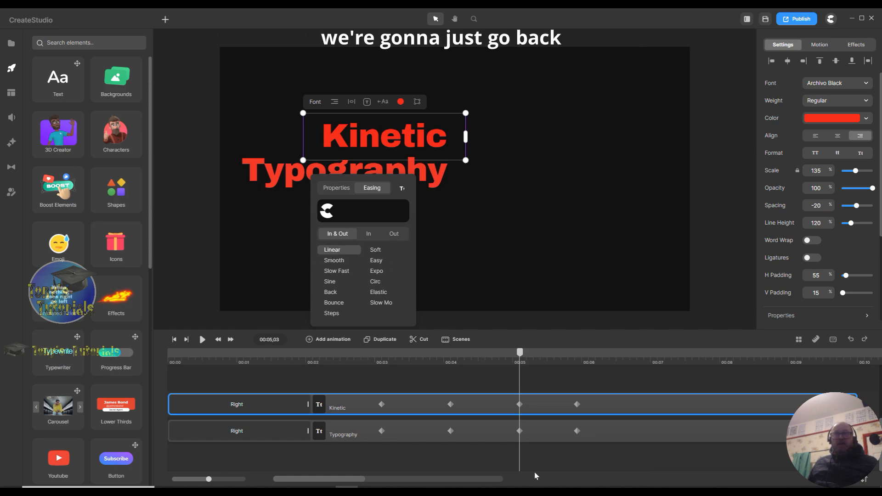
Move the last fill keyframes of both the Kinetic and Typography clips to 00:06,03 so they line up.
{"action": "left_click_drag", "start_coordinate": [519, 358], "coordinate": [579, 363]}
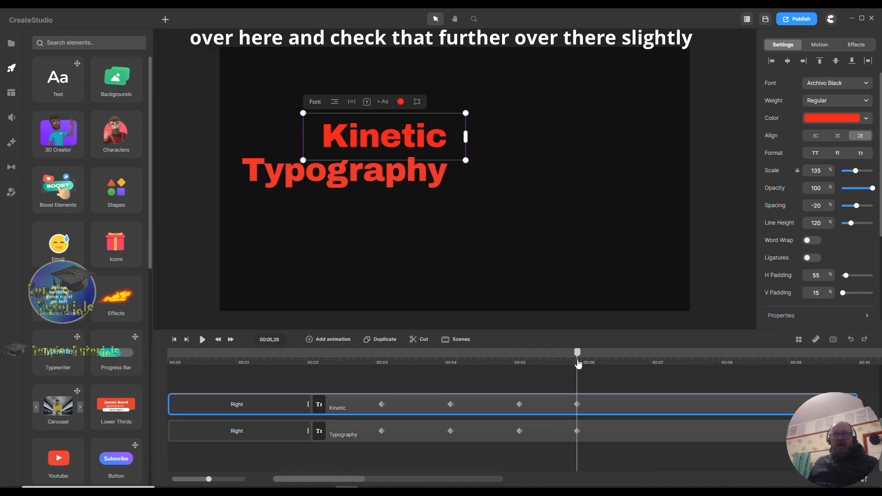
{"action": "left_click_drag", "start_coordinate": [579, 407], "coordinate": [584, 430]}
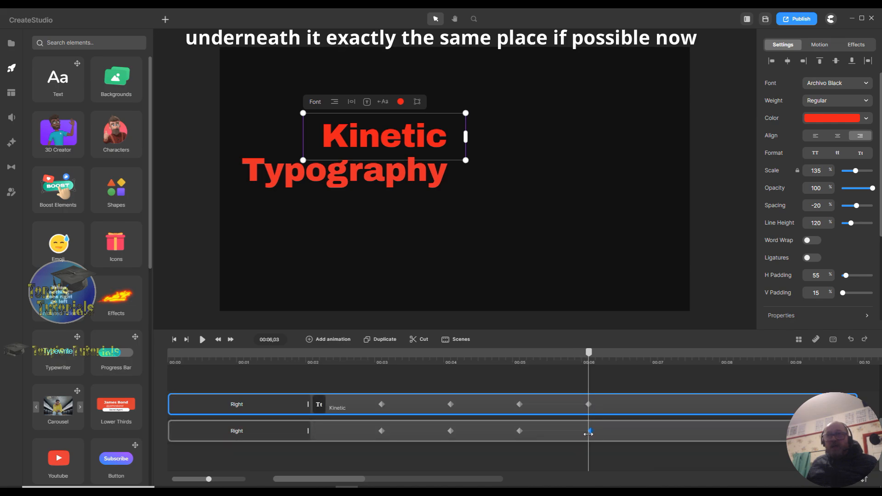
{"action": "left_click_drag", "start_coordinate": [587, 433], "coordinate": [588, 431]}
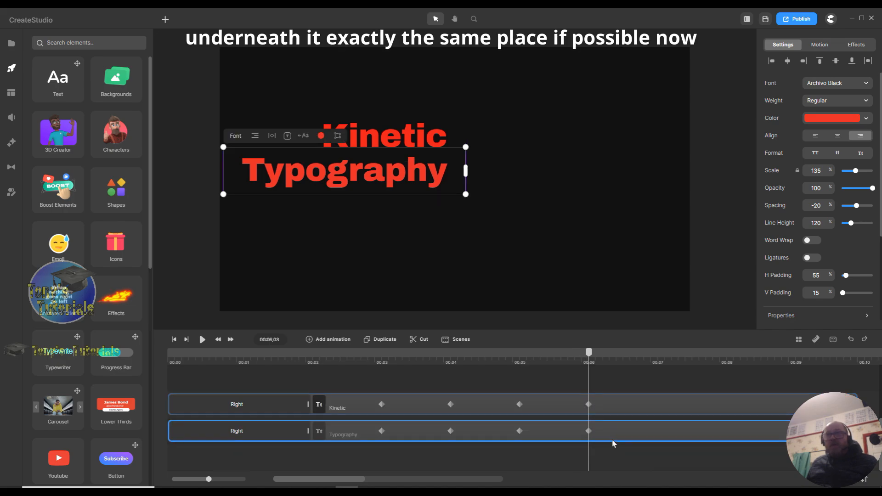
Set the Kinetic clip's fill color to near-white f4f2f2 at its 00:06,03 keyframe.
{"action": "left_click", "coordinate": [589, 405]}
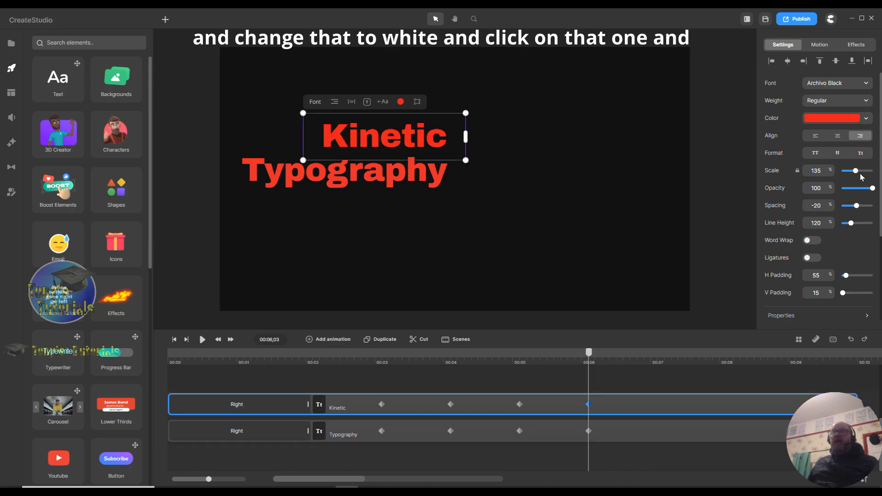
{"action": "left_click", "coordinate": [835, 121]}
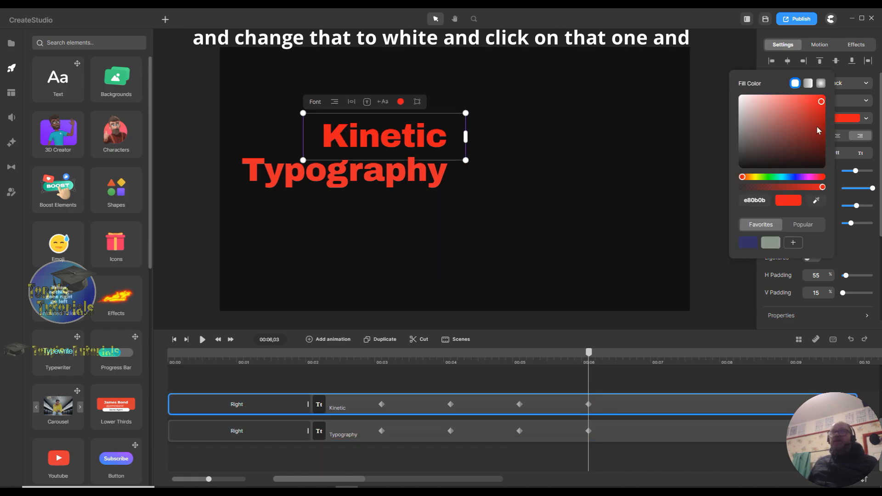
{"action": "left_click", "coordinate": [739, 98]}
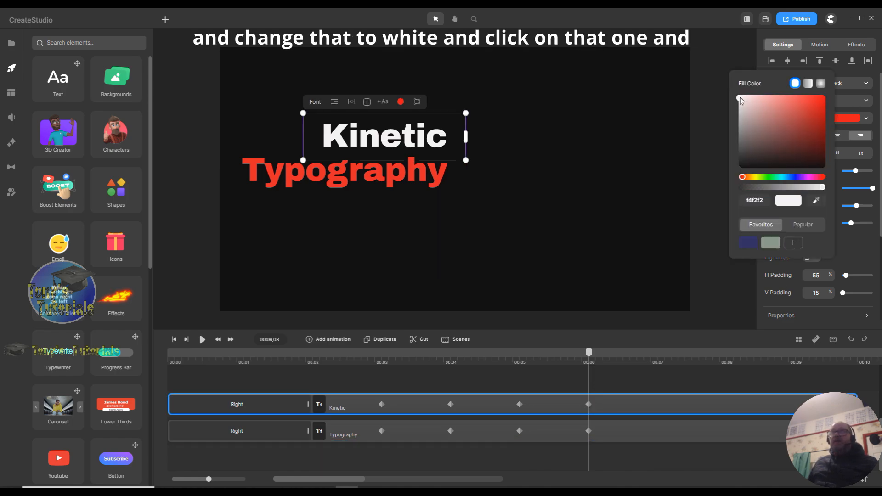
Set the Typography clip's fill color to near-white f9f7f7 at its 00:06,03 keyframe.
{"action": "left_click", "coordinate": [587, 431]}
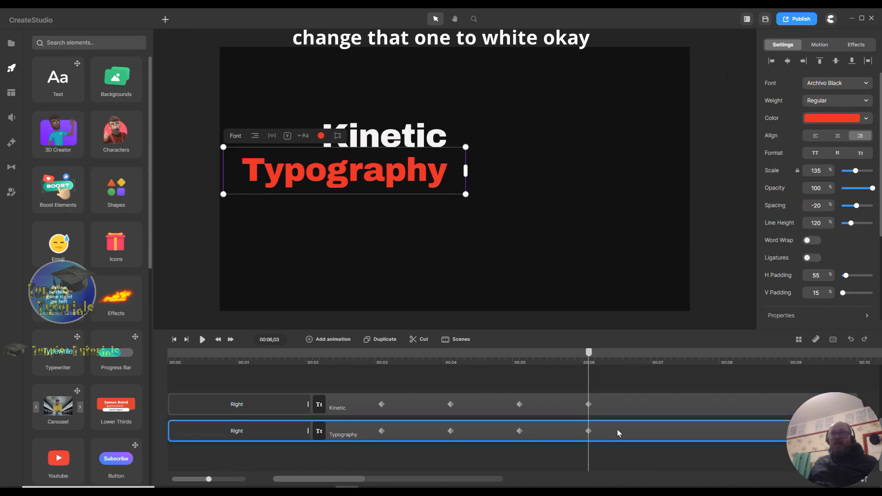
{"action": "left_click", "coordinate": [820, 119]}
{"action": "left_click", "coordinate": [725, 97]}
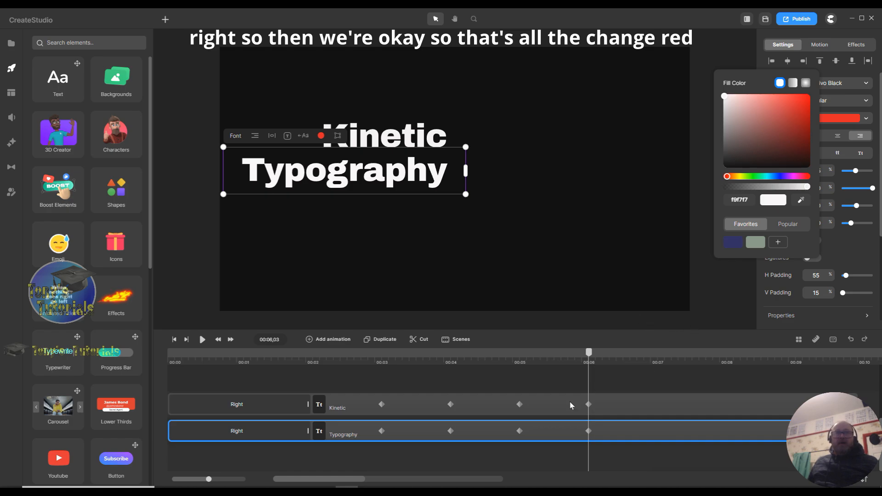
Combine the Kinetic and Typography clips into one group.
{"action": "left_click_drag", "start_coordinate": [588, 352], "coordinate": [683, 353]}
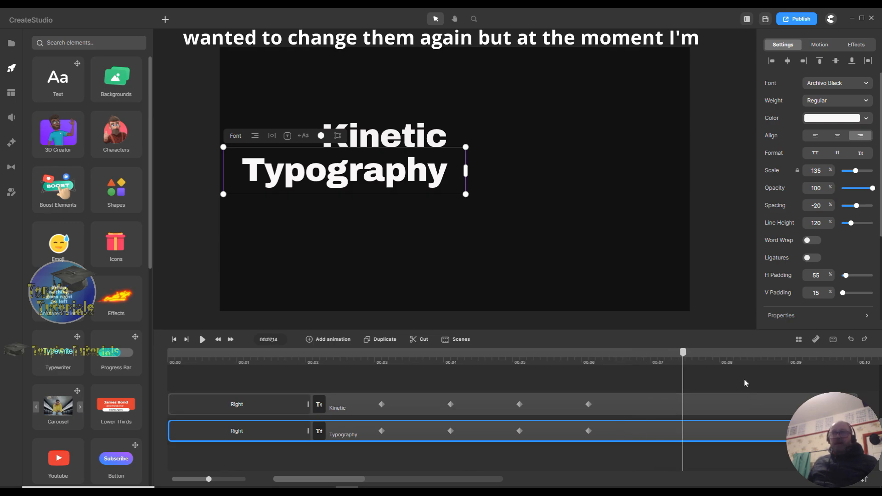
{"action": "left_click_drag", "start_coordinate": [744, 380], "coordinate": [528, 455]}
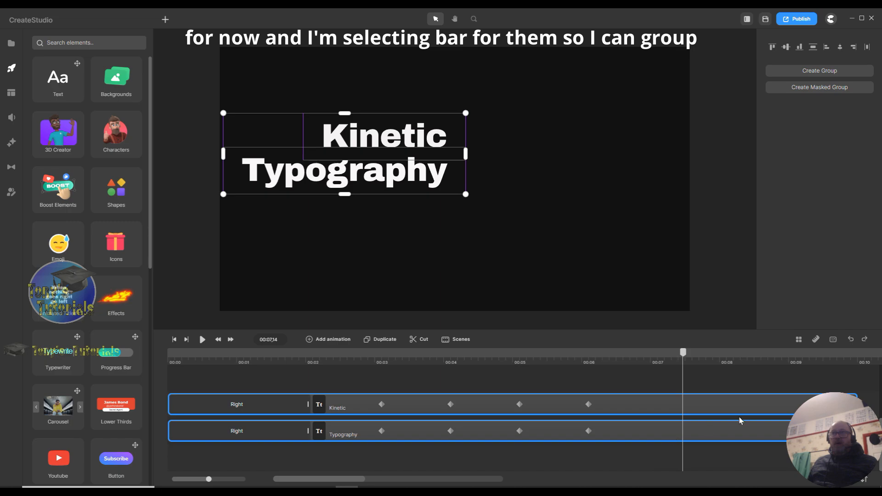
{"action": "right_click", "coordinate": [729, 402]}
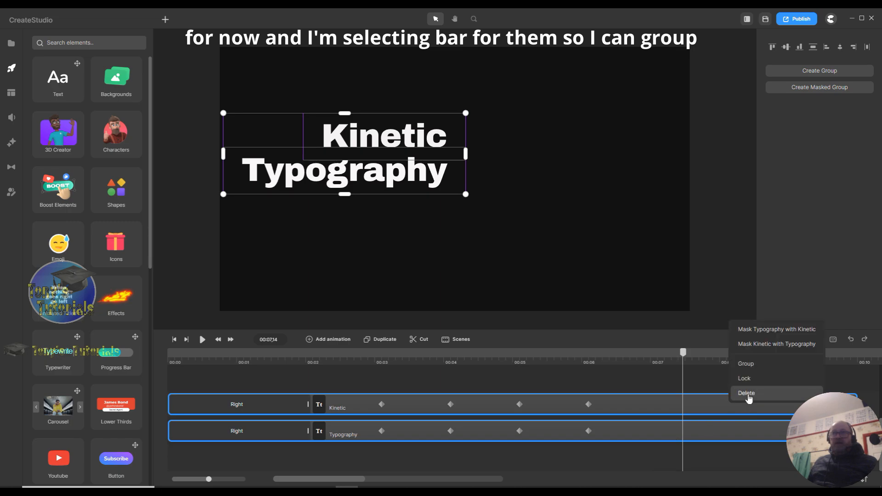
{"action": "left_click", "coordinate": [758, 371]}
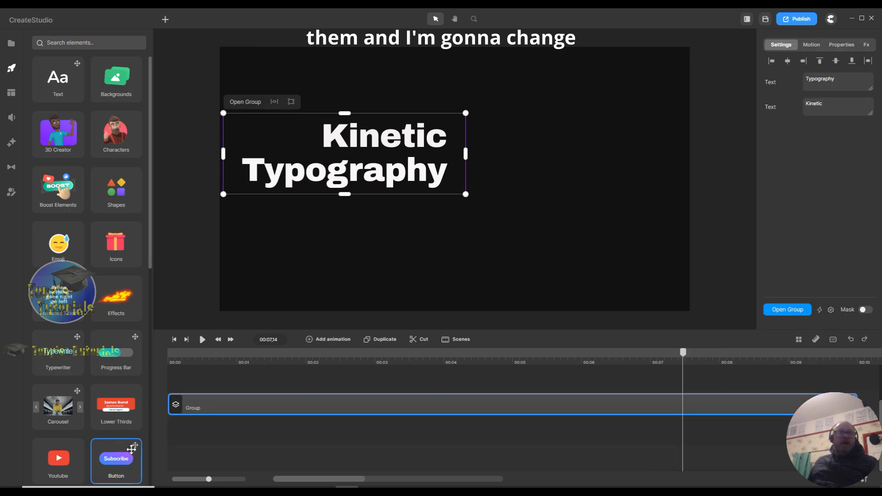
Rename the new group as Kinetic Group.
{"action": "right_click", "coordinate": [242, 408]}
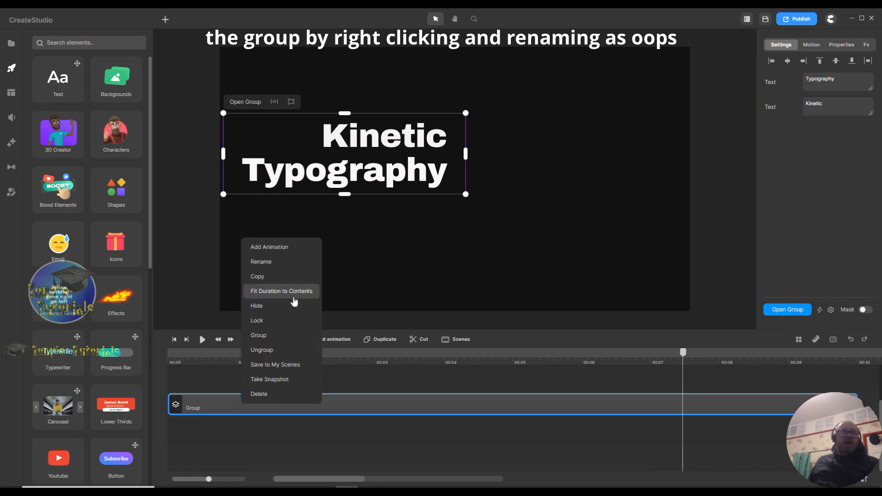
{"action": "left_click", "coordinate": [287, 264]}
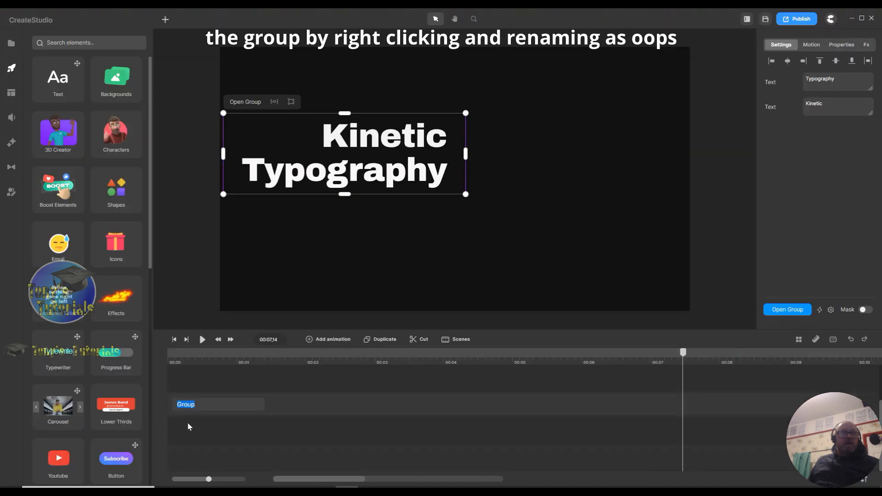
{"action": "left_click", "coordinate": [180, 406]}
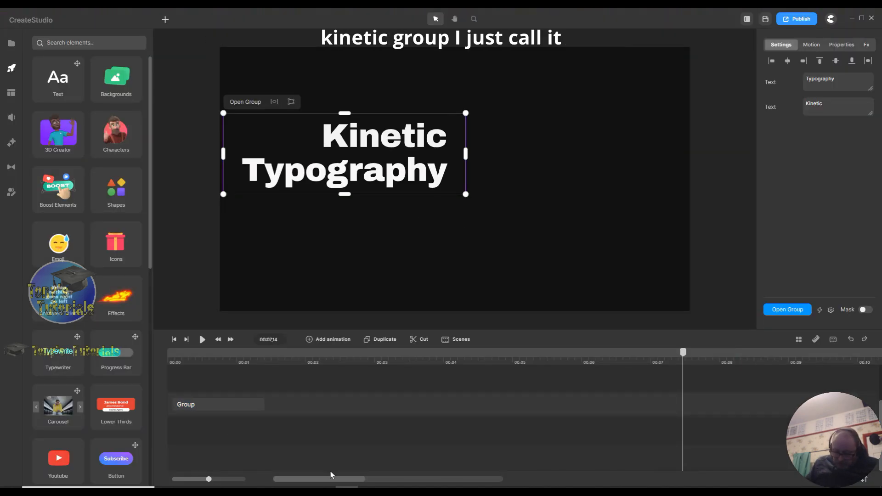
{"action": "type", "text": "Kinetic"}
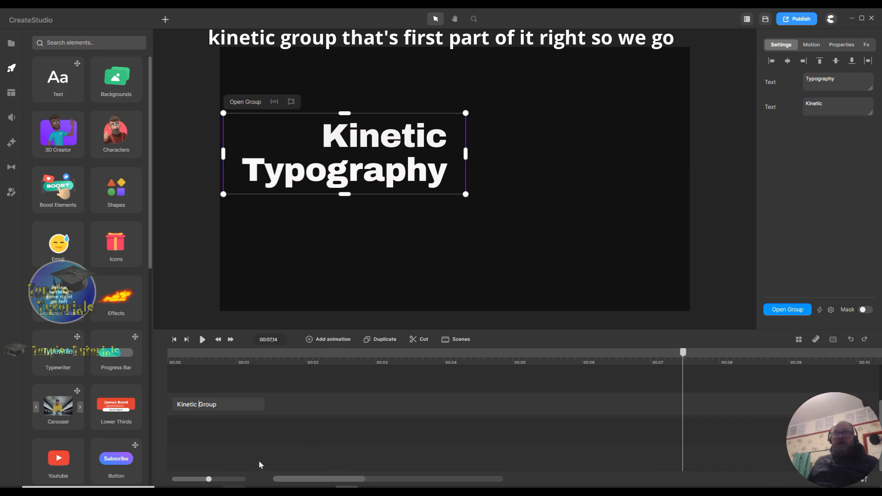
{"action": "left_click", "coordinate": [499, 377]}
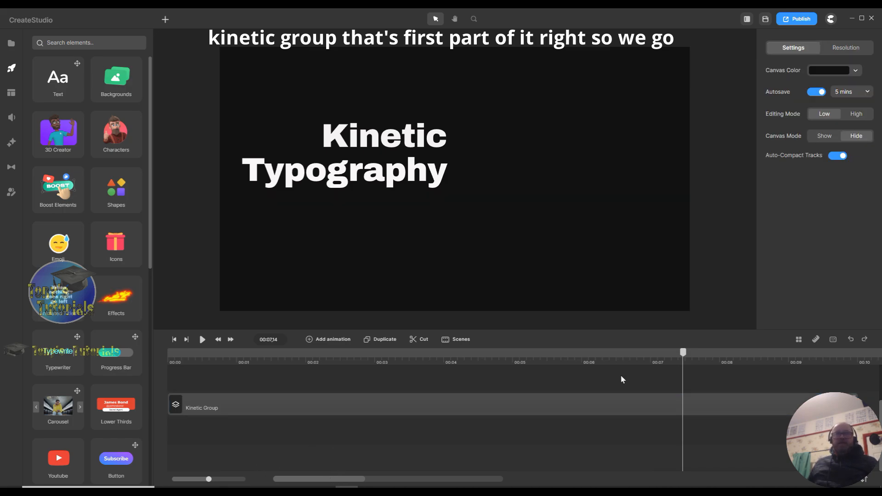
Add a position, scale and rotation animation with Linear easing to Kinetic Group, running from 00:03,03 to 00:04,04.
{"action": "left_click_drag", "start_coordinate": [684, 358], "coordinate": [381, 367]}
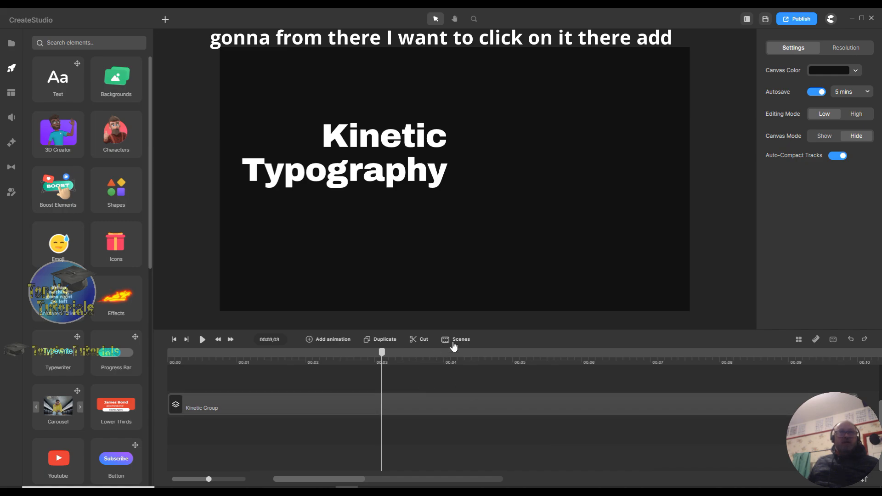
{"action": "left_click", "coordinate": [384, 410]}
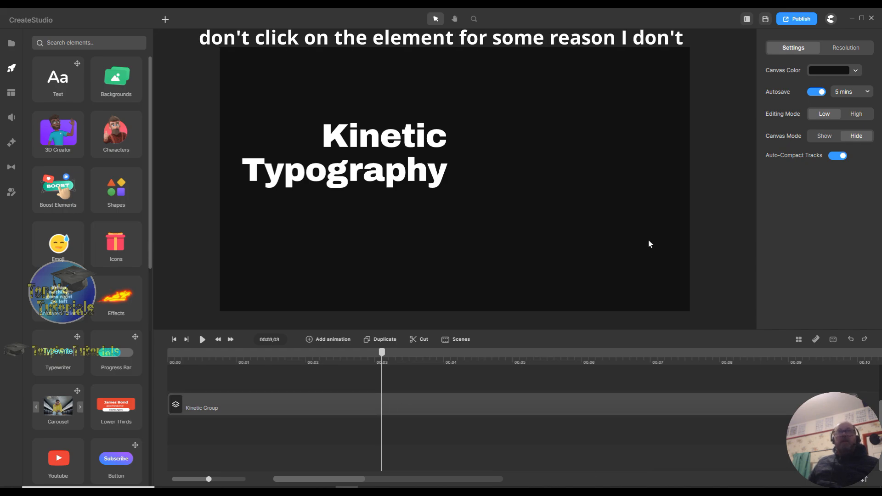
{"action": "mouse_move", "coordinate": [382, 358]}
{"action": "left_mouse_down"}
{"action": "mouse_move", "coordinate": [327, 355]}
{"action": "mouse_move", "coordinate": [382, 355]}
{"action": "left_mouse_up"}
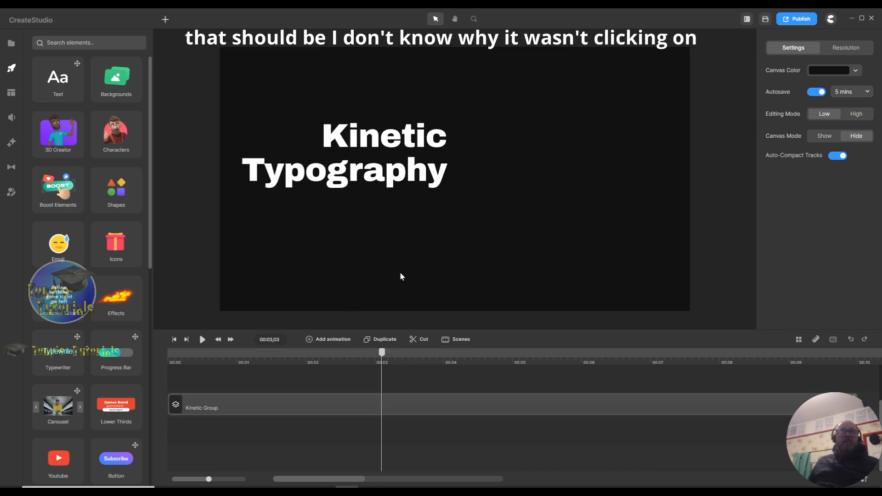
{"action": "left_click", "coordinate": [417, 152]}
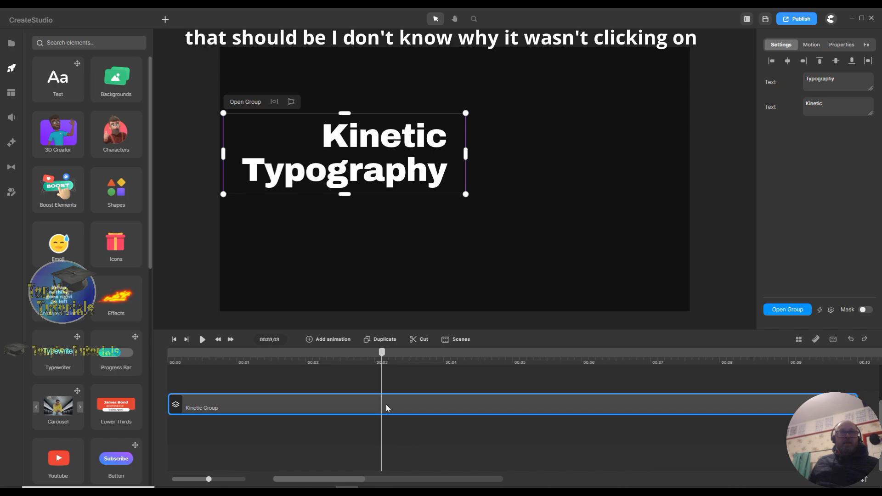
{"action": "left_click", "coordinate": [309, 341]}
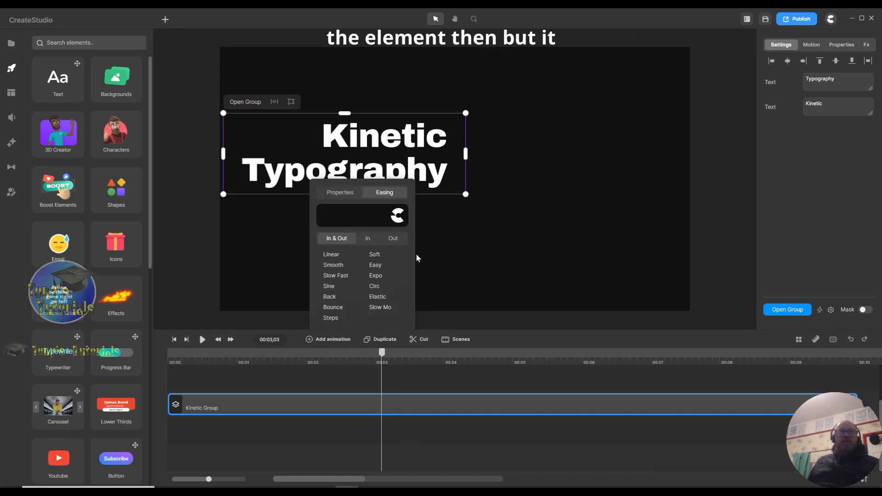
{"action": "left_click", "coordinate": [340, 256]}
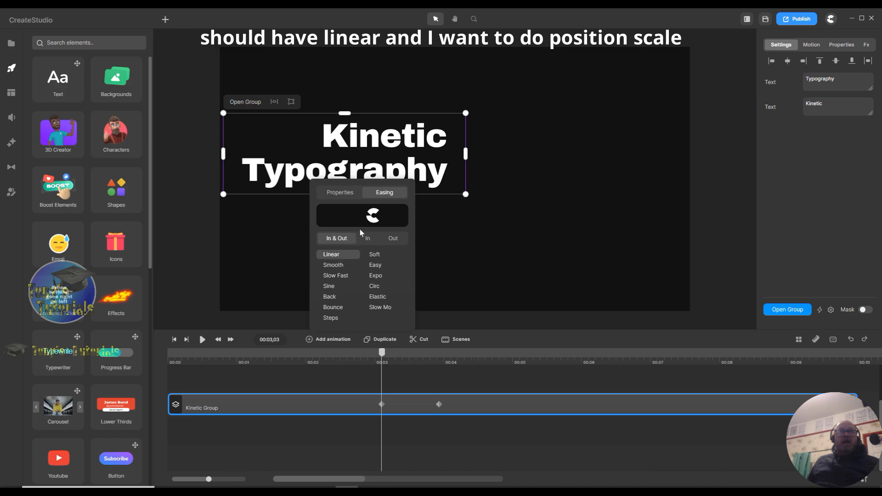
{"action": "left_click", "coordinate": [339, 192]}
{"action": "left_click", "coordinate": [335, 209]}
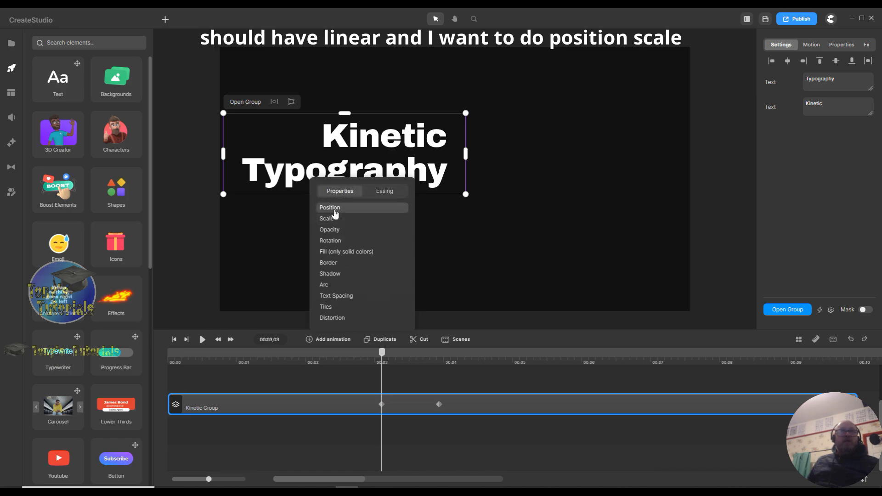
{"action": "left_click", "coordinate": [334, 221]}
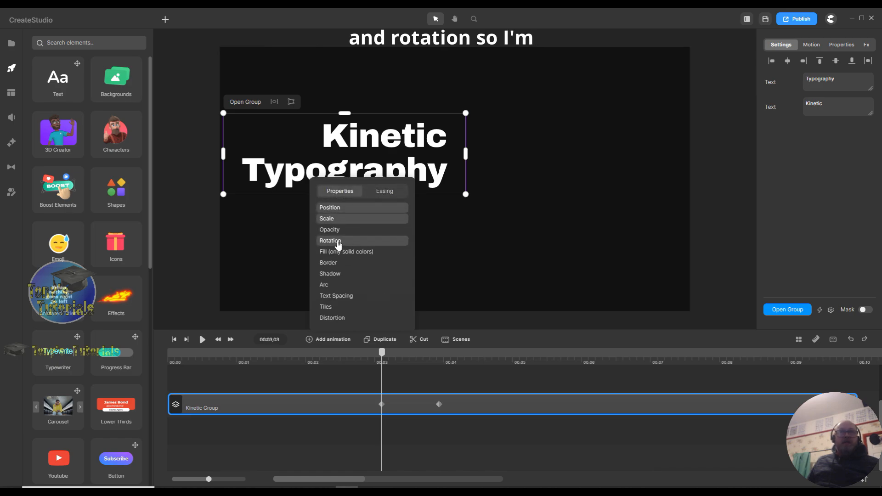
{"action": "left_click", "coordinate": [335, 241]}
{"action": "left_click_drag", "start_coordinate": [438, 405], "coordinate": [443, 404]}
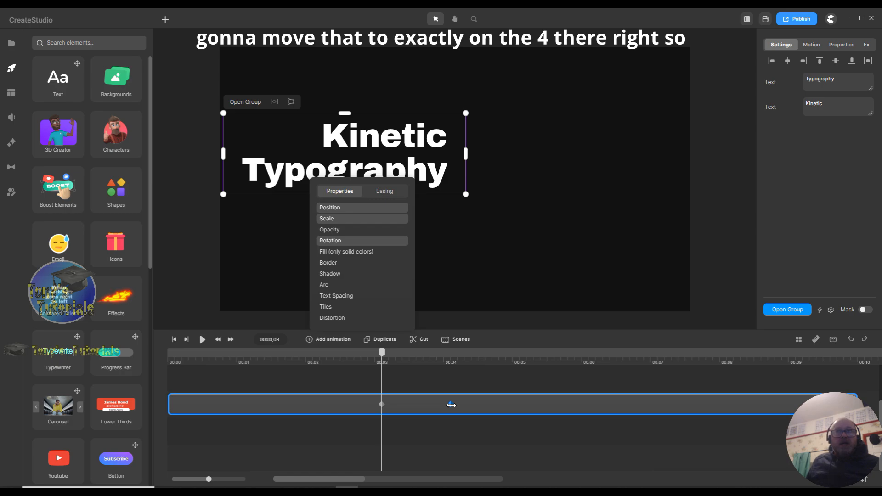
{"action": "left_click_drag", "start_coordinate": [452, 404], "coordinate": [452, 404]}
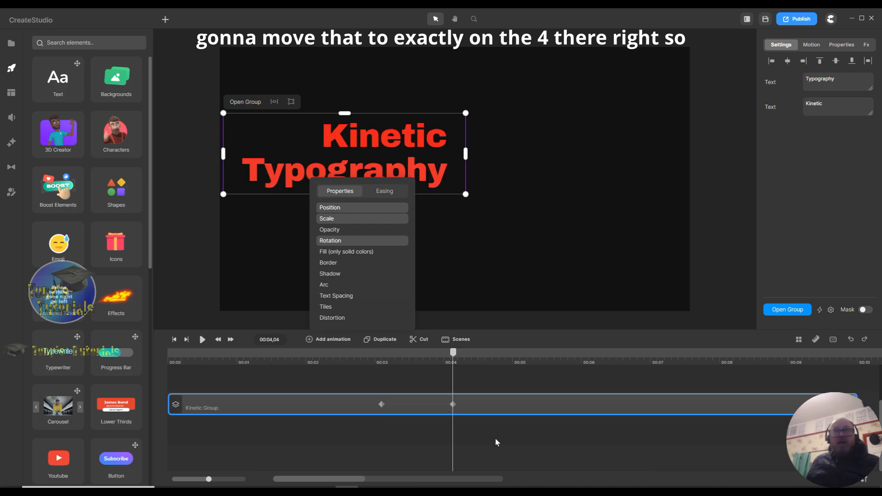
At Kinetic Group's 00:04,04 keyframe, pose it rotated 90 degrees anticlockwise, at about half size, just left of the canvas center.
{"action": "left_click", "coordinate": [451, 405]}
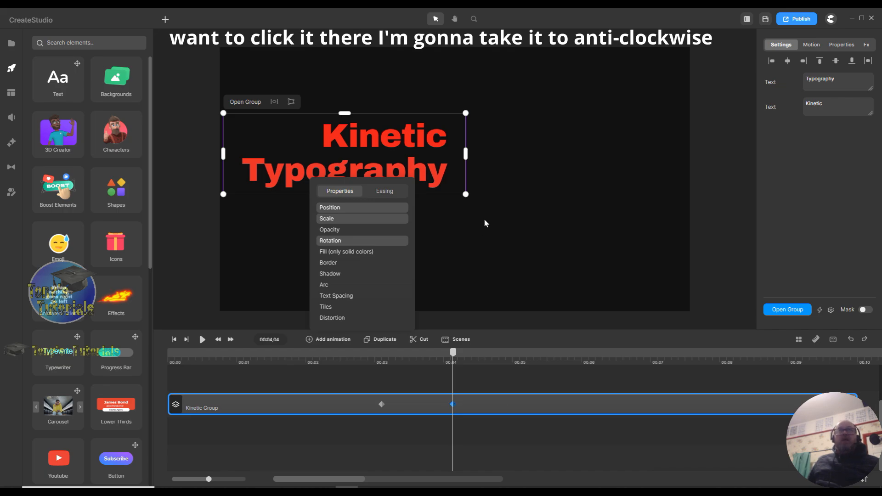
{"action": "left_click_drag", "start_coordinate": [472, 199], "coordinate": [401, 9]}
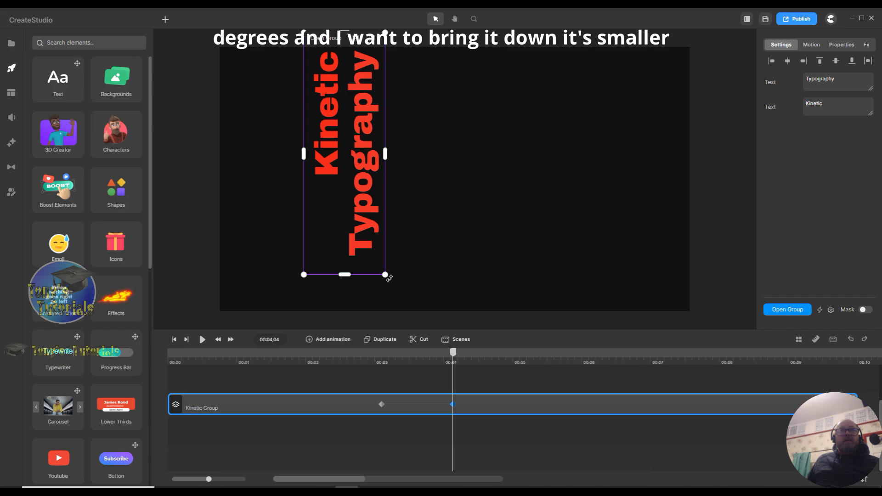
{"action": "left_click_drag", "start_coordinate": [385, 275], "coordinate": [321, 176]}
{"action": "left_click_drag", "start_coordinate": [330, 101], "coordinate": [429, 195]}
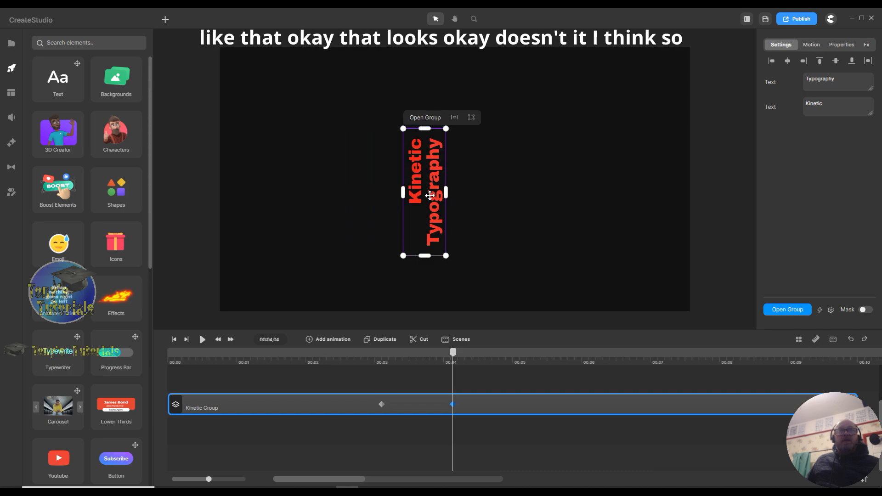
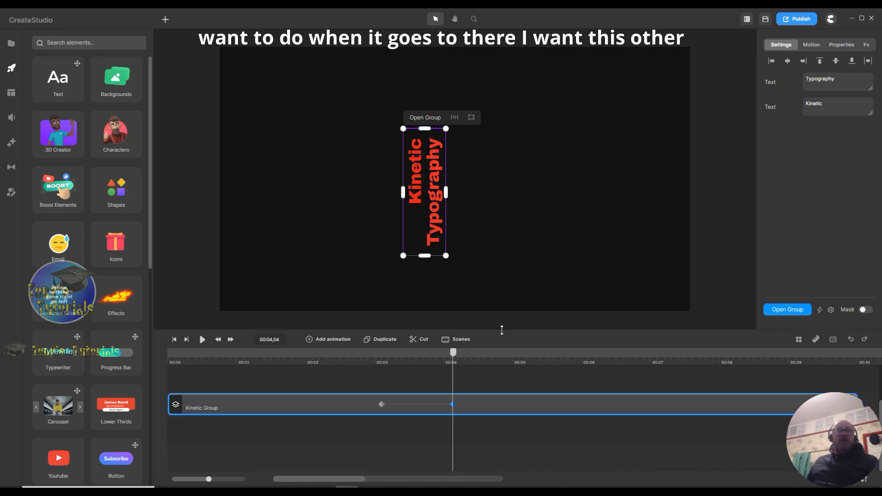
Add a text element at 00:04,04 reading "Making Your Text" on the first line and "look greater" on the second.
{"action": "left_click_drag", "start_coordinate": [61, 89], "coordinate": [524, 234]}
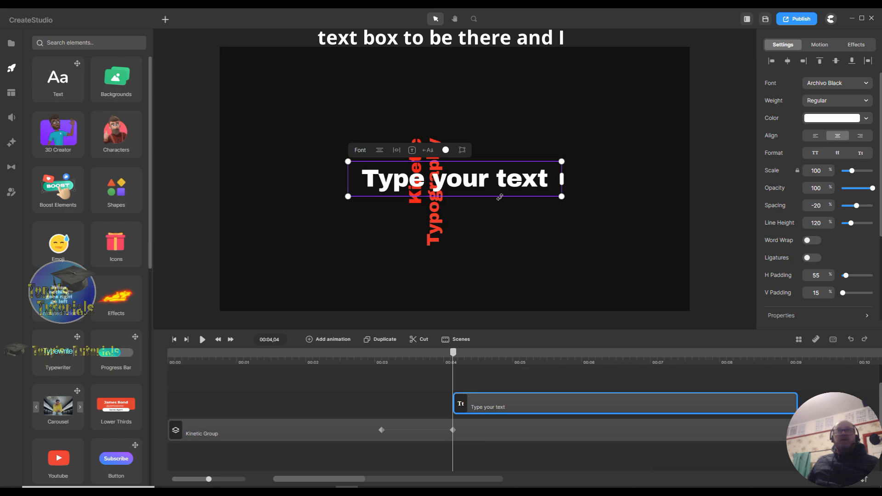
{"action": "left_click_drag", "start_coordinate": [502, 193], "coordinate": [587, 207]}
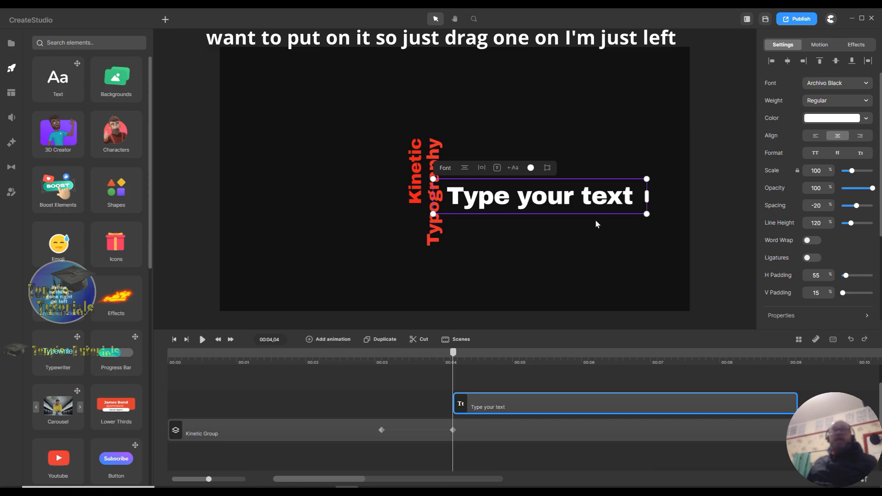
{"action": "double_click", "coordinate": [636, 205]}
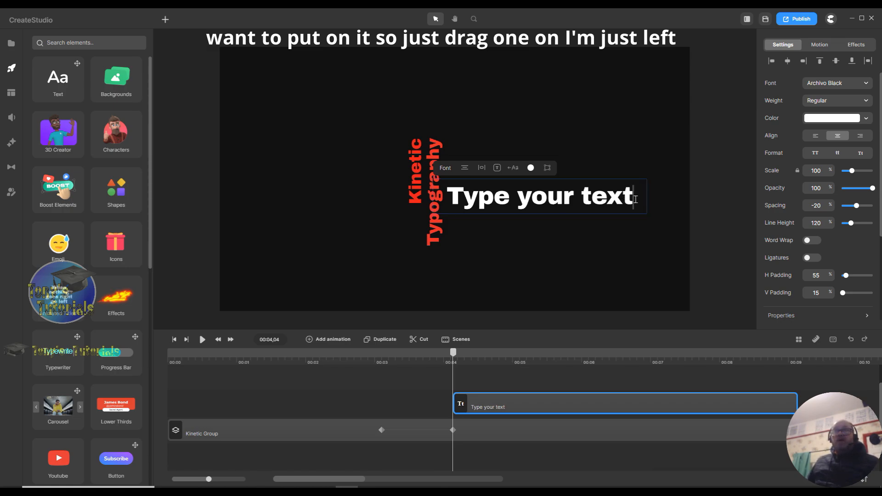
{"action": "left_click_drag", "start_coordinate": [636, 199], "coordinate": [451, 197]}
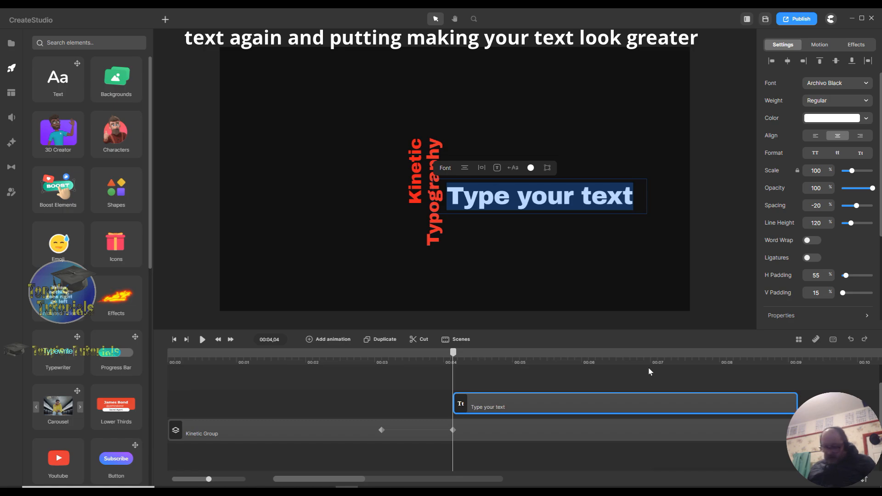
{"action": "type", "text": "Ma"}
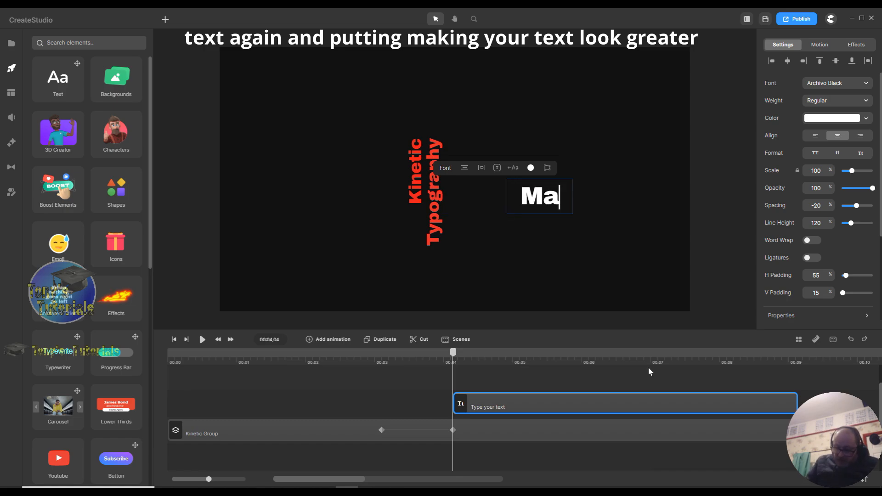
{"action": "type", "text": "king"}
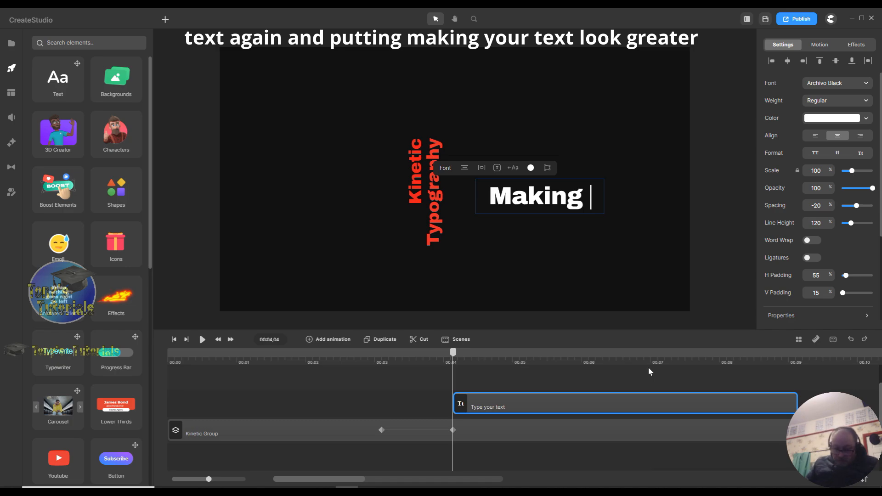
{"action": "type", "text": " Your "}
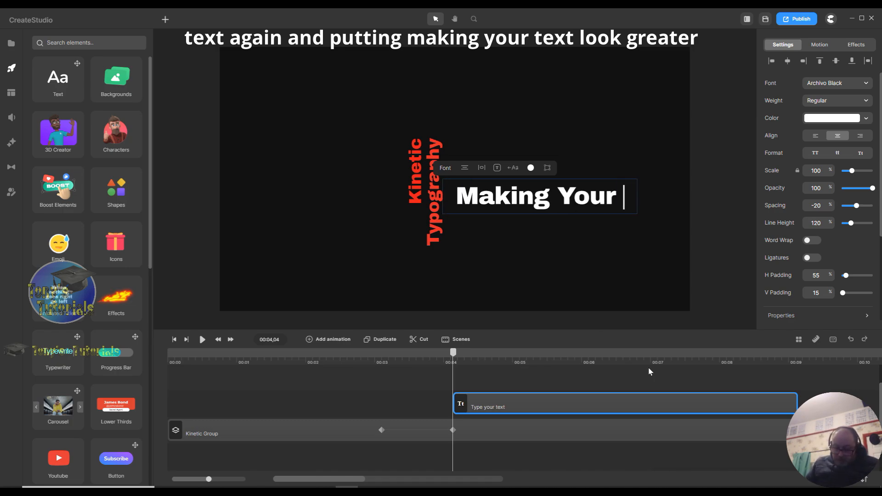
{"action": "type", "text": "Text"}
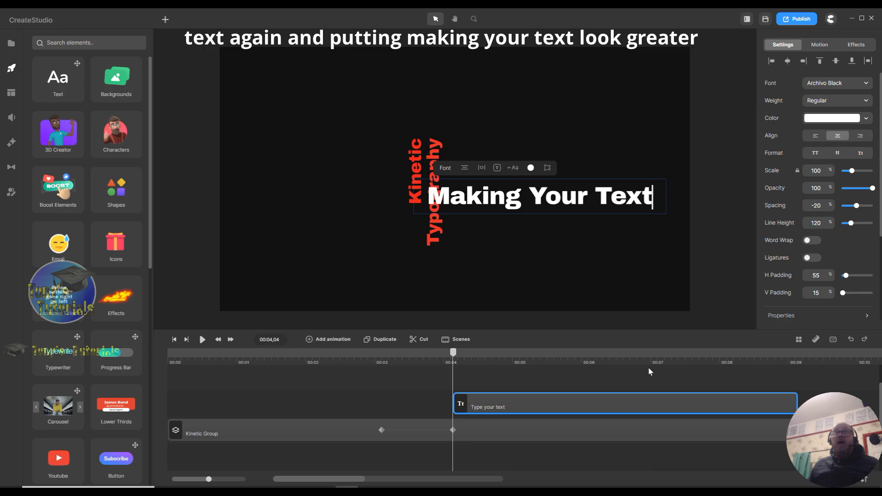
{"action": "key", "text": "Return"}
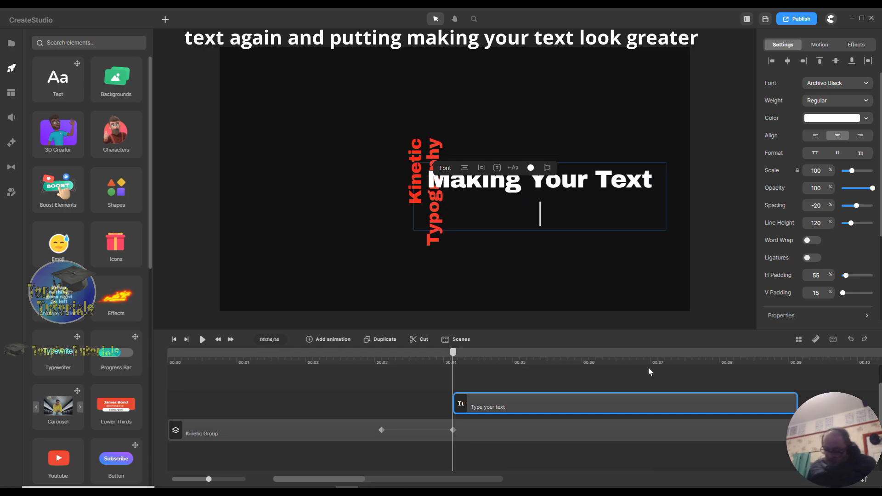
{"action": "type", "text": "look"}
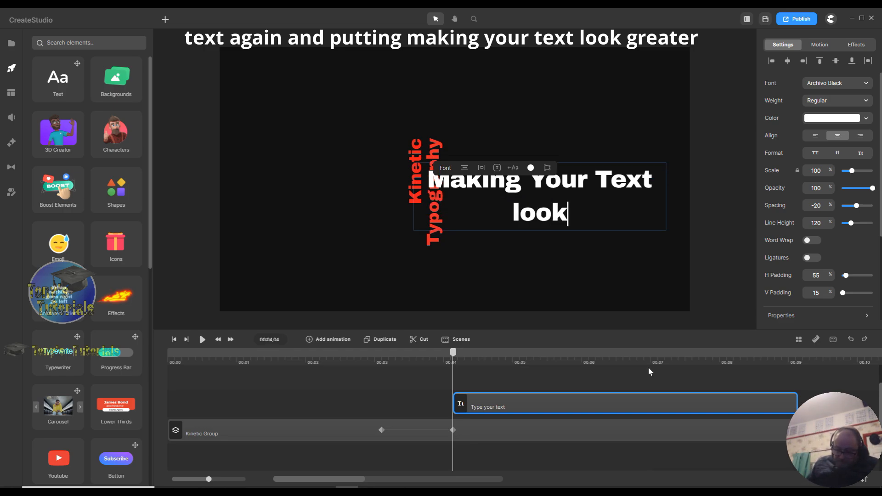
{"action": "type", "text": " grea"}
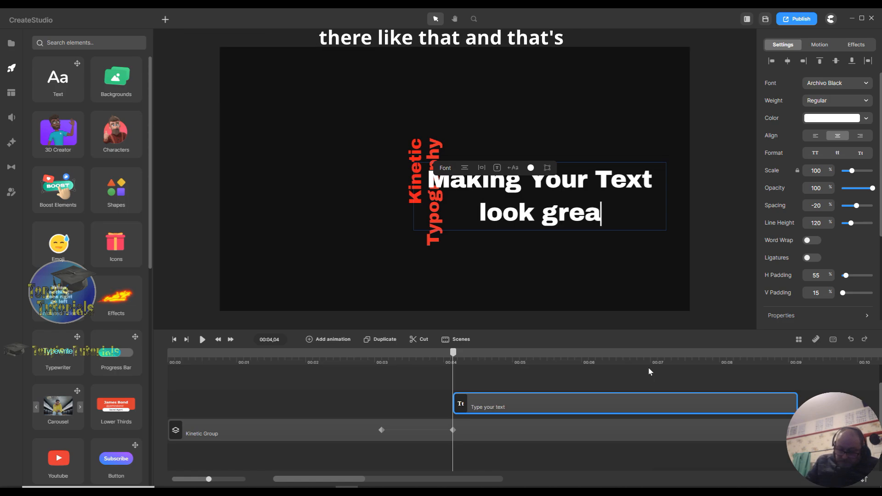
{"action": "type", "text": "ter"}
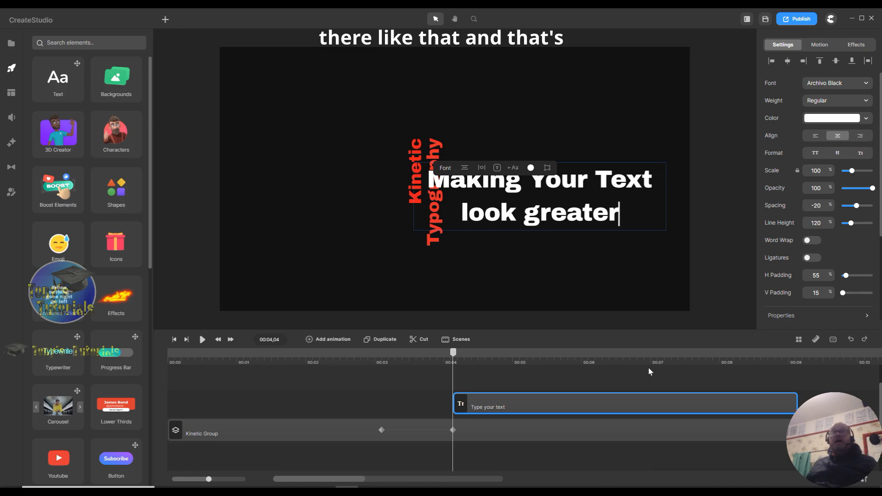
Left-align the new two-line text and move it beside the lower part of the vertical Kinetic Typography group.
{"action": "left_click", "coordinate": [464, 168]}
{"action": "left_click", "coordinate": [464, 168]}
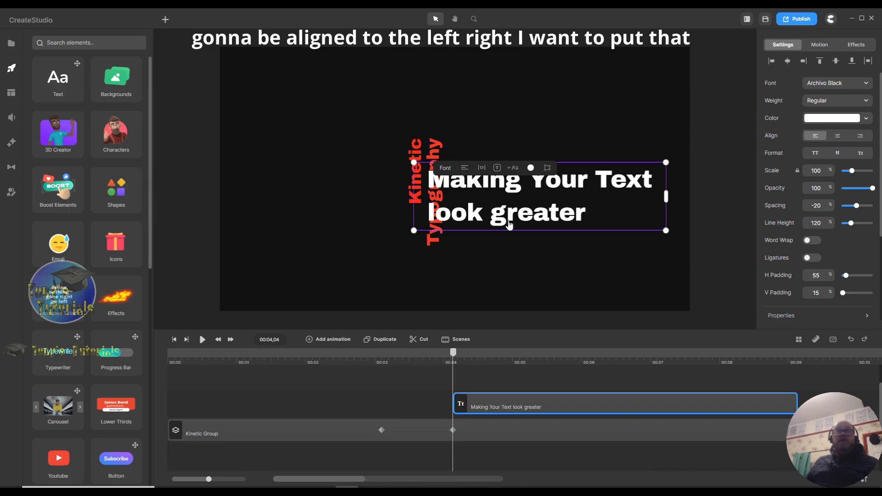
{"action": "mouse_move", "coordinate": [622, 218]}
{"action": "left_mouse_down"}
{"action": "mouse_move", "coordinate": [650, 228]}
{"action": "mouse_move", "coordinate": [641, 237]}
{"action": "left_mouse_up"}
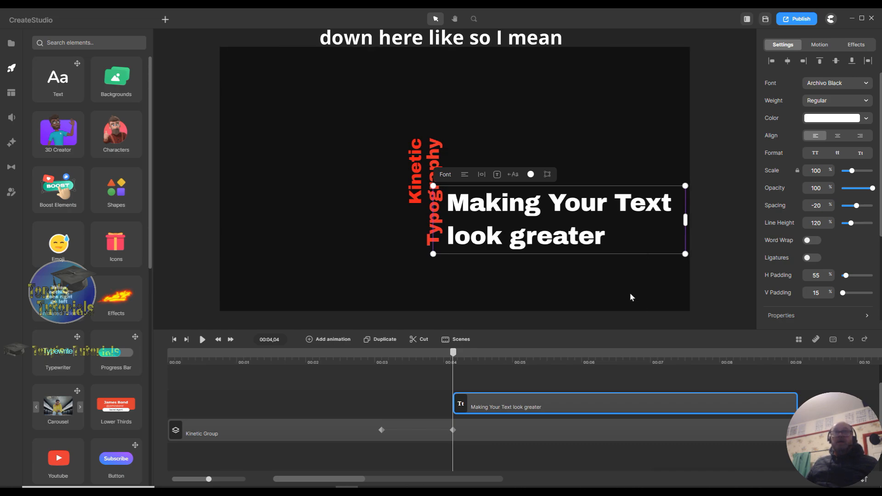
Reduce the two-line text to 76% scale with Word Wrap on, keeping it against the lower part of the vertical group.
{"action": "left_click_drag", "start_coordinate": [686, 187], "coordinate": [654, 195]}
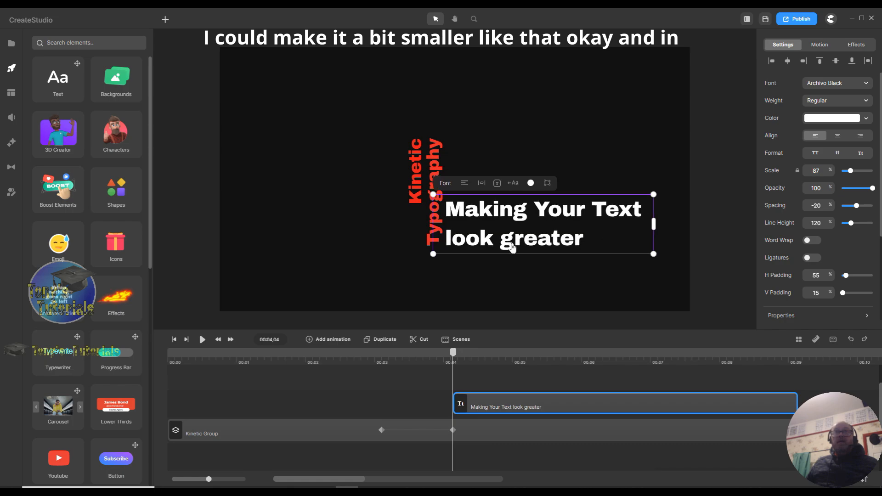
{"action": "left_click_drag", "start_coordinate": [497, 243], "coordinate": [502, 252]}
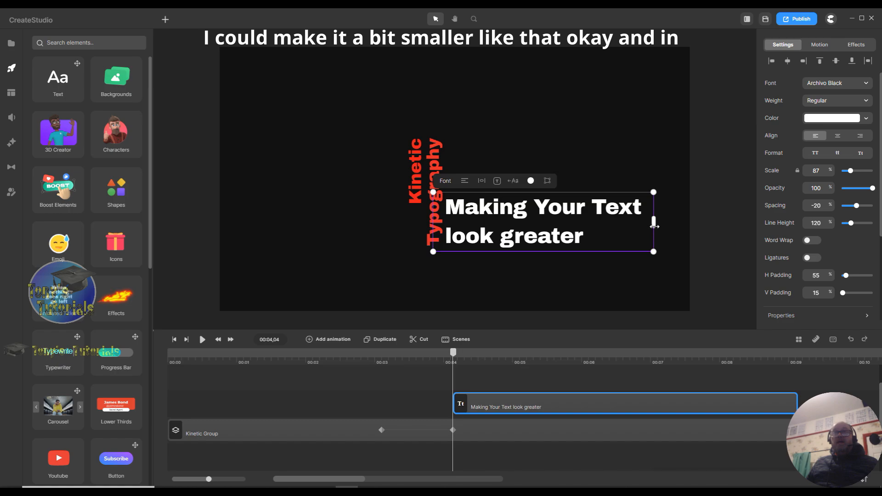
{"action": "left_click_drag", "start_coordinate": [653, 224], "coordinate": [657, 225]}
{"action": "left_click_drag", "start_coordinate": [654, 195], "coordinate": [626, 199]}
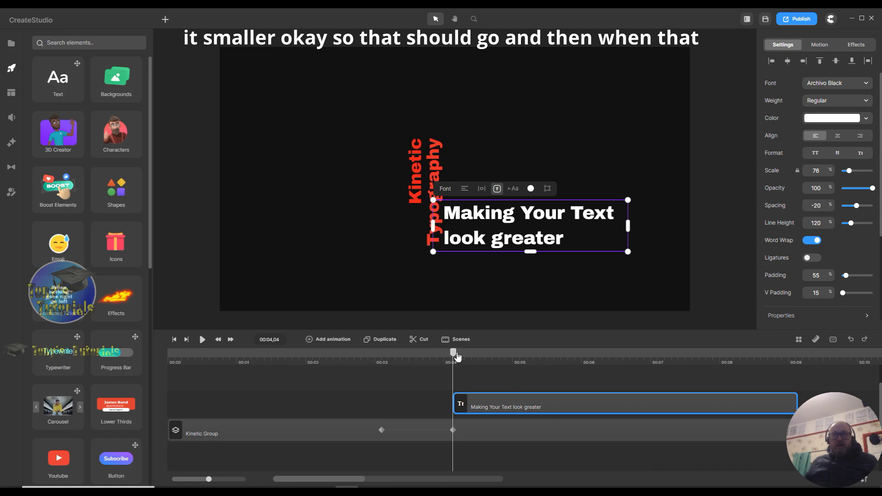
Move the Making Your Text look greater clip earlier, so it starts between Kinetic Group's two keyframes.
{"action": "mouse_move", "coordinate": [457, 356]}
{"action": "left_mouse_down"}
{"action": "mouse_move", "coordinate": [359, 352]}
{"action": "mouse_move", "coordinate": [458, 354]}
{"action": "left_mouse_up"}
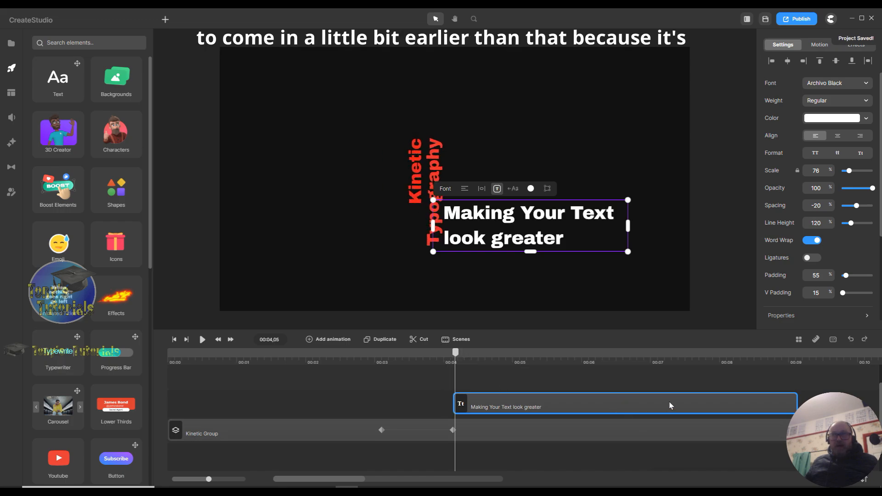
{"action": "left_click_drag", "start_coordinate": [670, 405], "coordinate": [627, 405]}
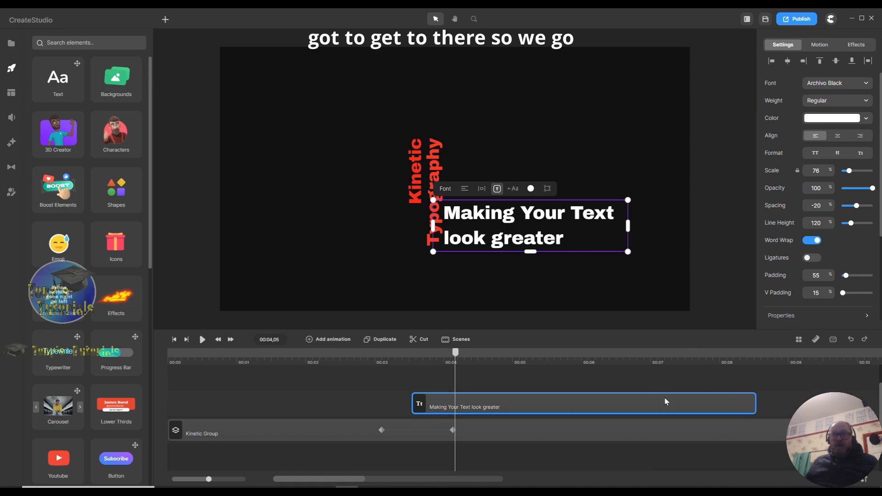
{"action": "left_click_drag", "start_coordinate": [666, 401], "coordinate": [659, 401]}
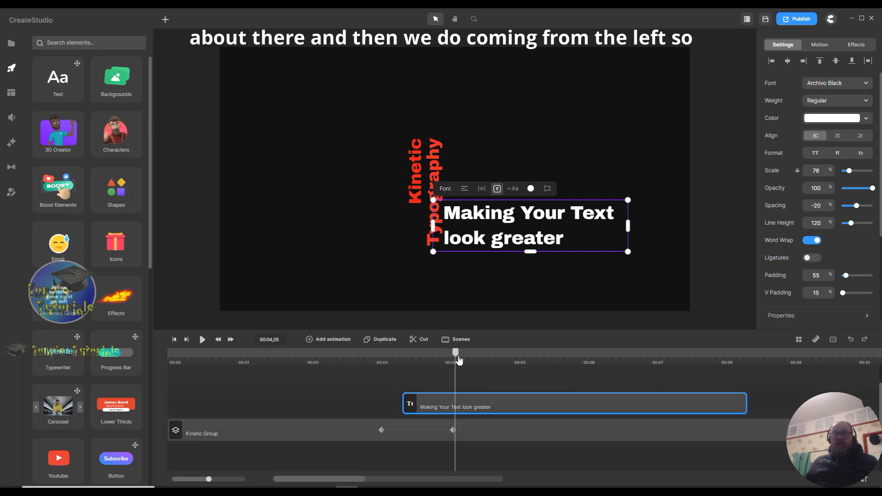
Give the text clip a Left position entrance motion and shift the clip slightly closer to Kinetic Group's first keyframe.
{"action": "left_click_drag", "start_coordinate": [455, 357], "coordinate": [471, 368]}
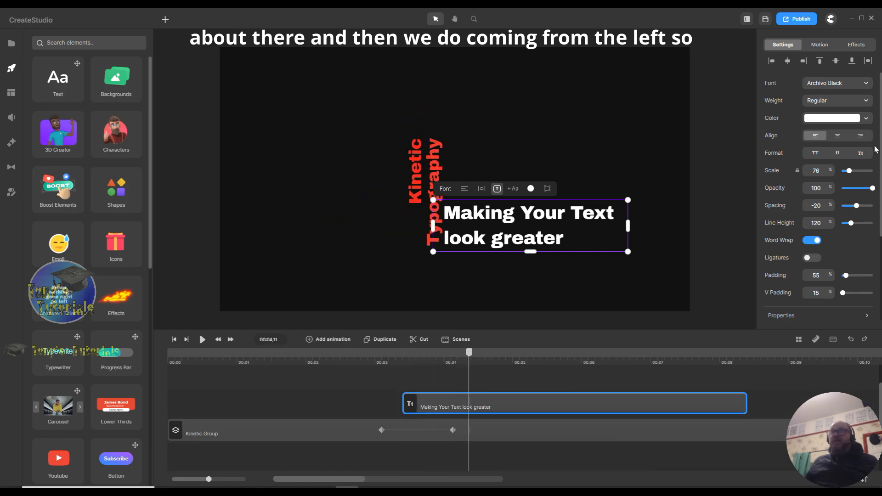
{"action": "left_click", "coordinate": [817, 46]}
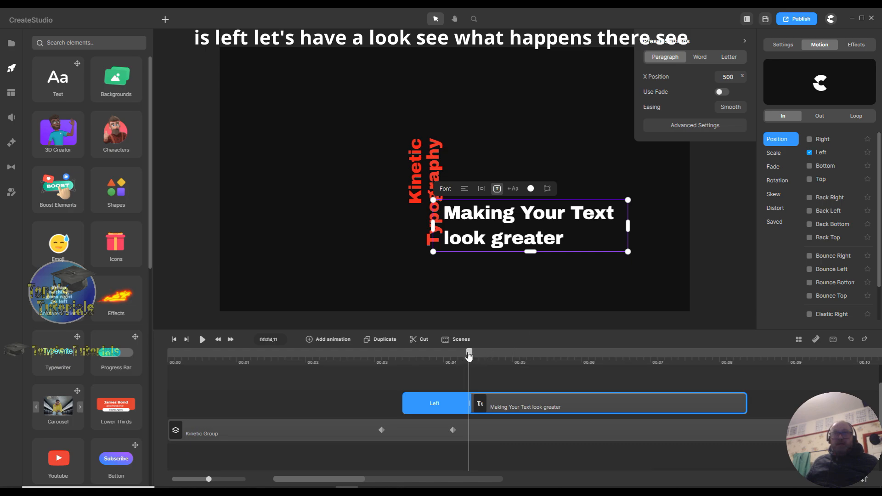
{"action": "left_click_drag", "start_coordinate": [469, 356], "coordinate": [476, 374]}
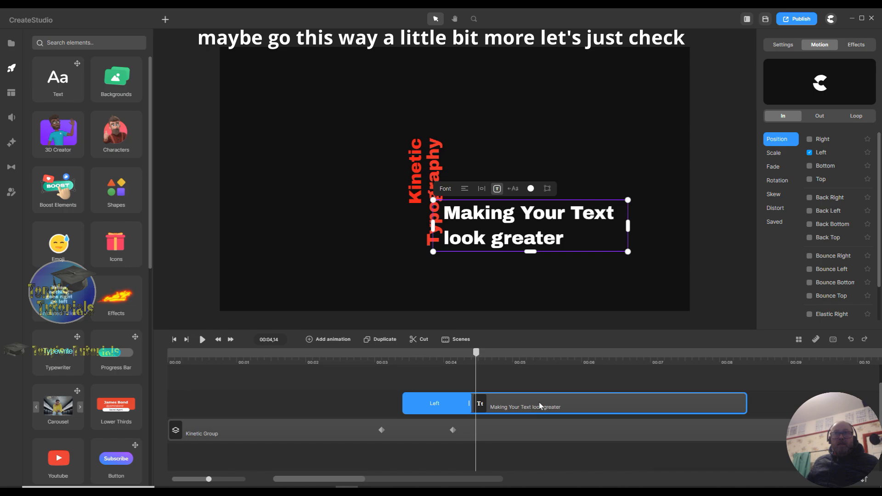
{"action": "left_click_drag", "start_coordinate": [541, 398], "coordinate": [528, 398]}
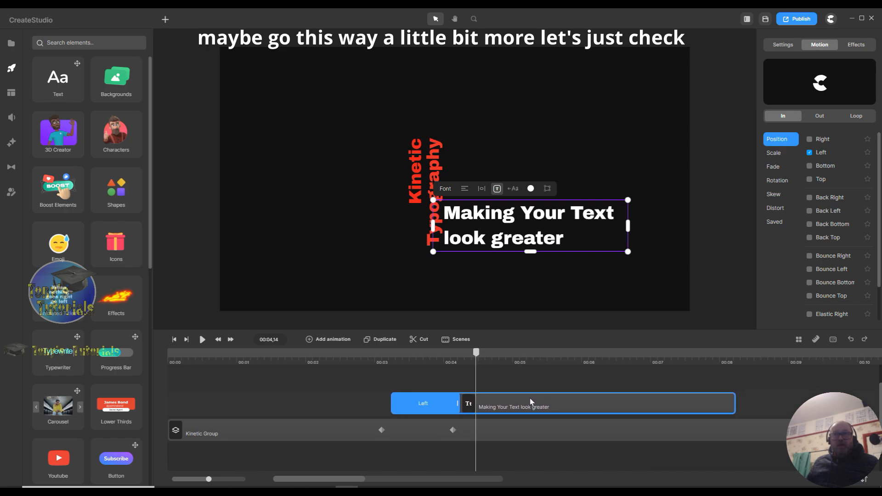
Play the animation from the beginning to check the timing of the new text's entrance.
{"action": "left_click", "coordinate": [174, 340]}
{"action": "key", "text": "space"}
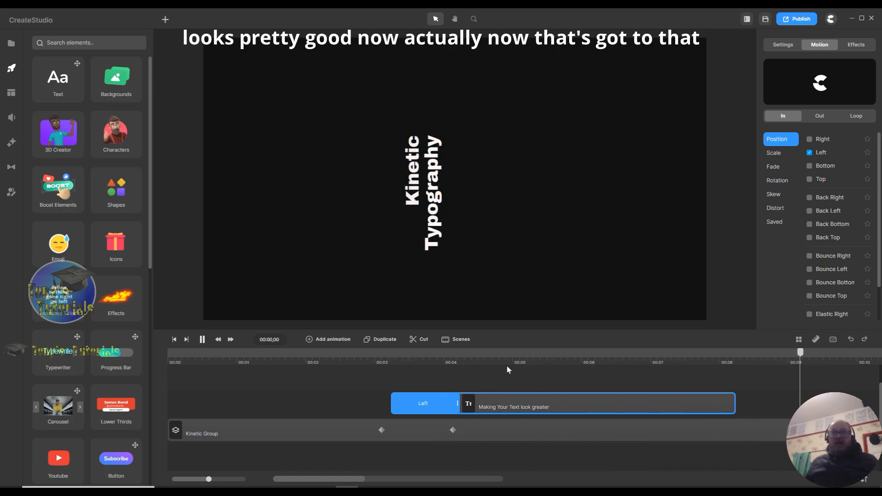
{"action": "left_click", "coordinate": [519, 363]}
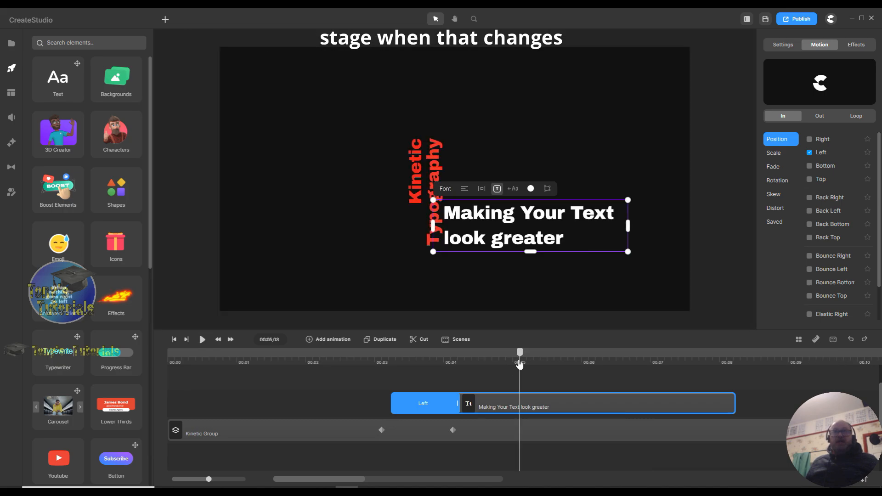
Add a Fill (only solid colors) animation with Linear easing to the Making Your Text look greater clip, starting at 00:05,03.
{"action": "mouse_move", "coordinate": [520, 355]}
{"action": "left_mouse_down"}
{"action": "mouse_move", "coordinate": [561, 353]}
{"action": "mouse_move", "coordinate": [515, 353]}
{"action": "left_mouse_up"}
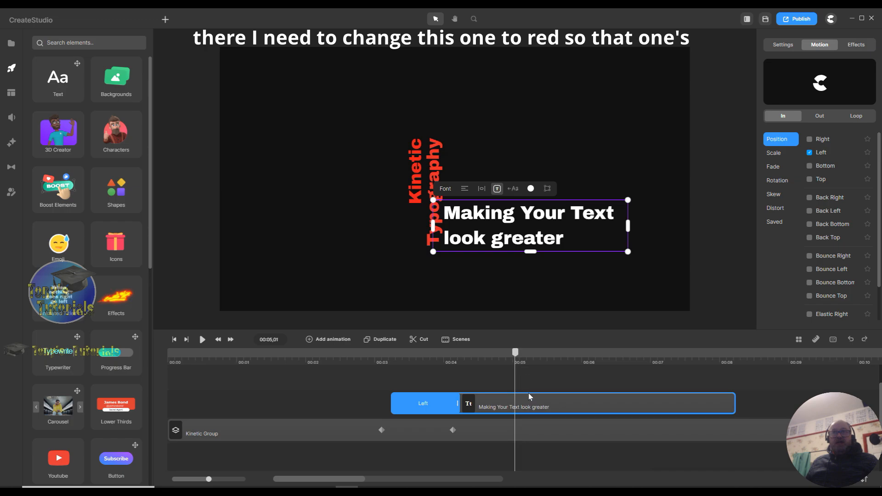
{"action": "left_click", "coordinate": [547, 243]}
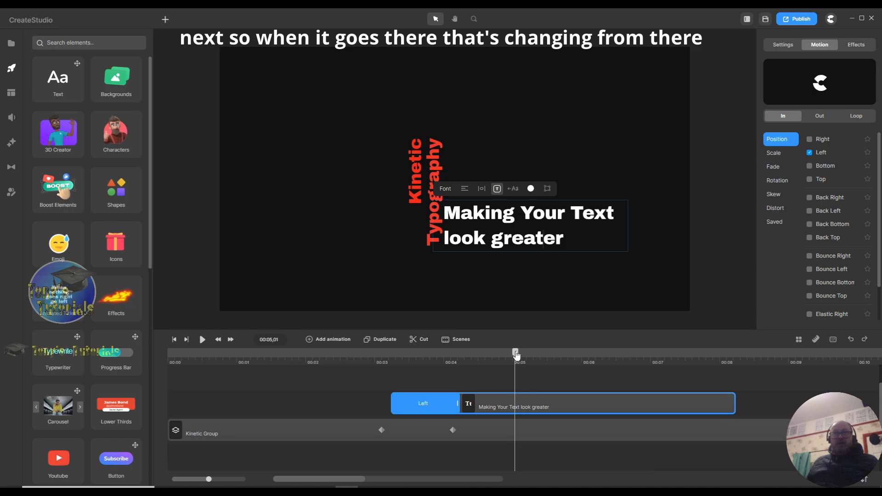
{"action": "mouse_move", "coordinate": [516, 354]}
{"action": "left_mouse_down"}
{"action": "mouse_move", "coordinate": [581, 353]}
{"action": "mouse_move", "coordinate": [519, 355]}
{"action": "left_mouse_up"}
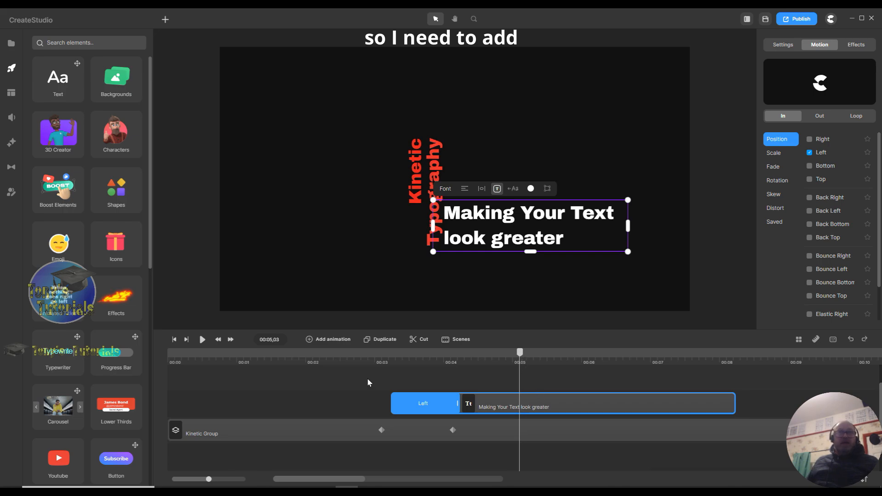
{"action": "left_click", "coordinate": [310, 341]}
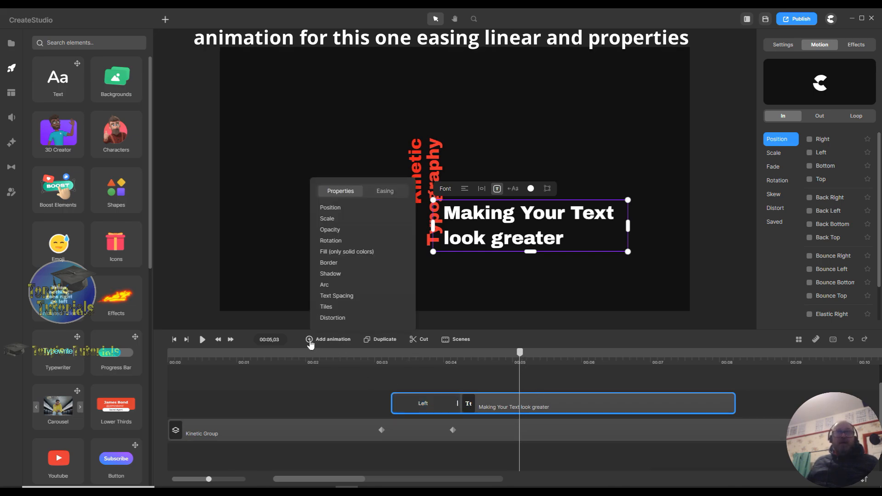
{"action": "left_click", "coordinate": [384, 192]}
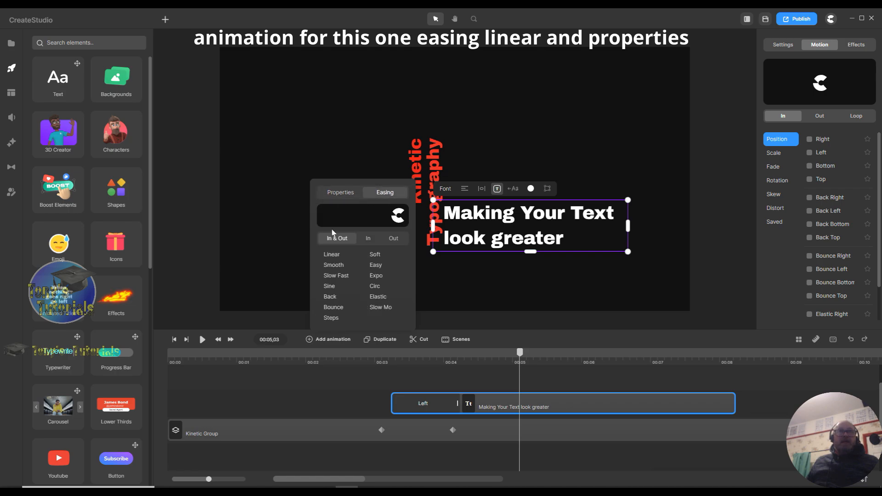
{"action": "left_click", "coordinate": [331, 255]}
{"action": "left_click", "coordinate": [339, 192]}
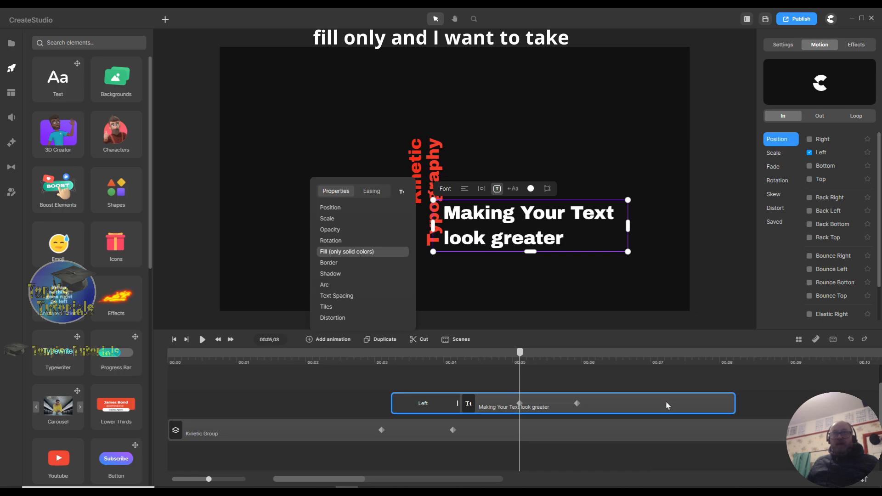
Move the fill animation's end keyframe to 00:06,03 and set the text's fill color there to red, db1818.
{"action": "left_click_drag", "start_coordinate": [577, 405], "coordinate": [593, 407]}
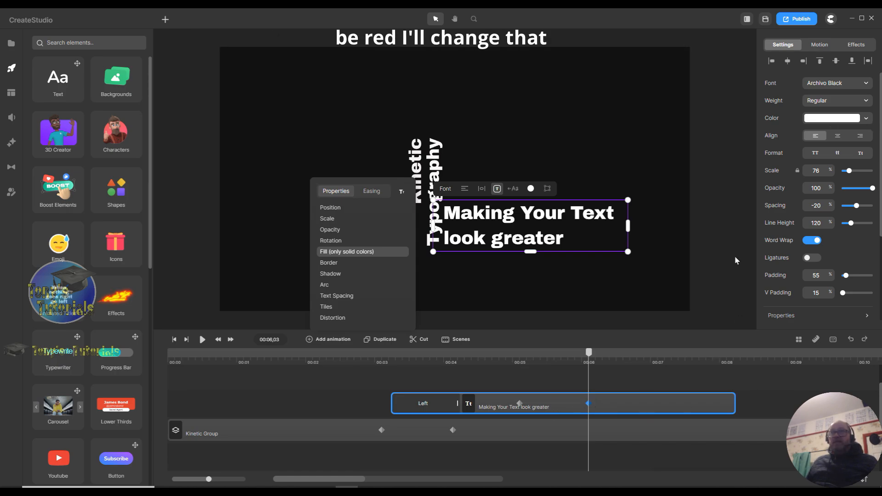
{"action": "left_click", "coordinate": [855, 120]}
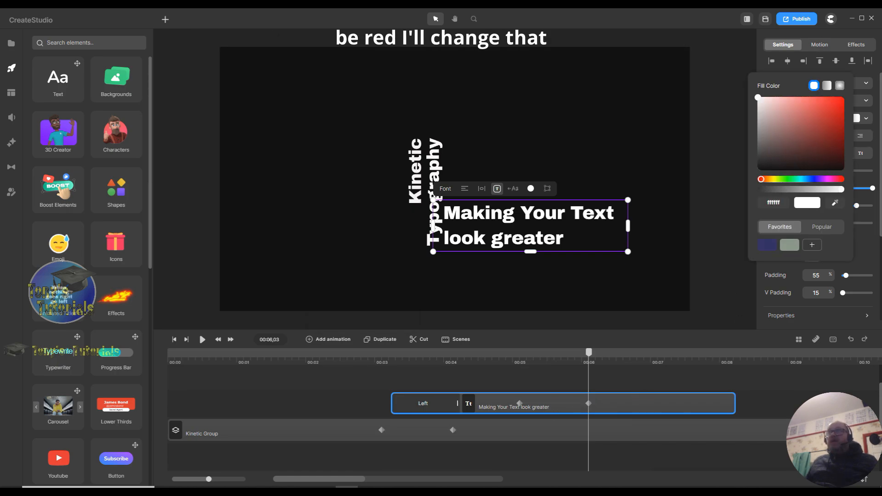
{"action": "left_click", "coordinate": [836, 108]}
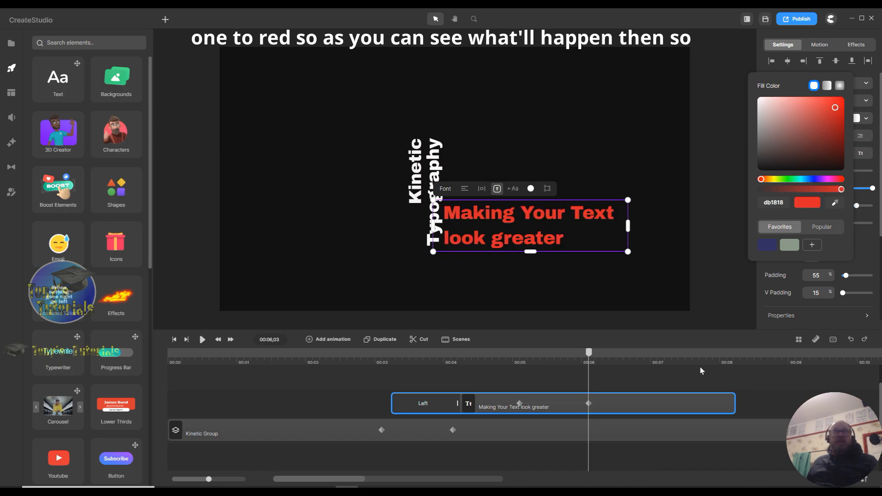
Play the animation from the beginning and extend the Making Your Text look greater clip to end at 00:10,00, level with Kinetic Group.
{"action": "left_click_drag", "start_coordinate": [591, 358], "coordinate": [111, 344]}
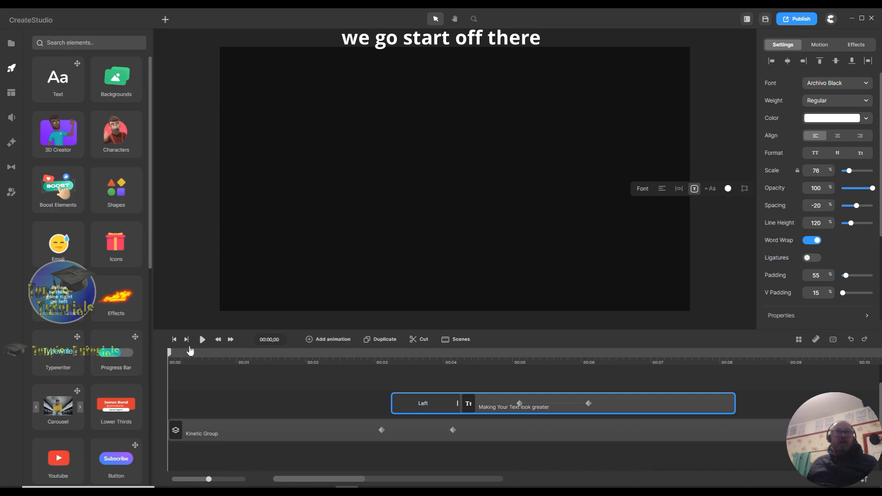
{"action": "left_click", "coordinate": [202, 340]}
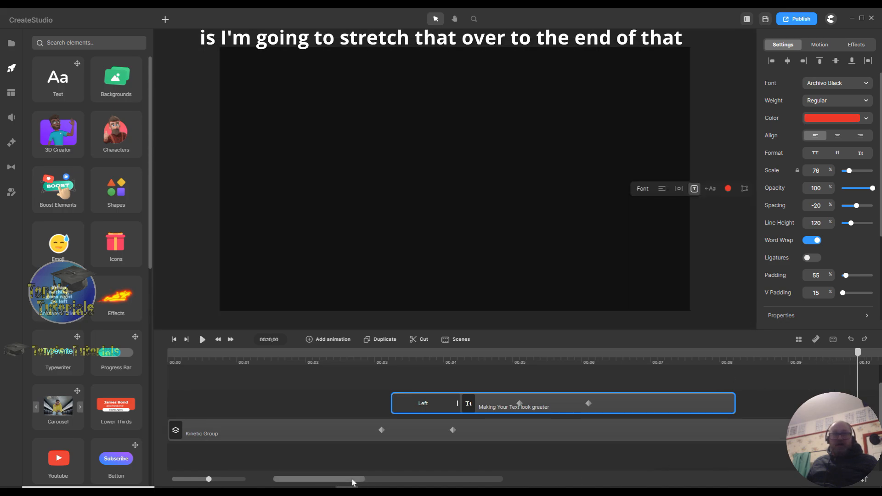
{"action": "left_click_drag", "start_coordinate": [352, 479], "coordinate": [363, 478]}
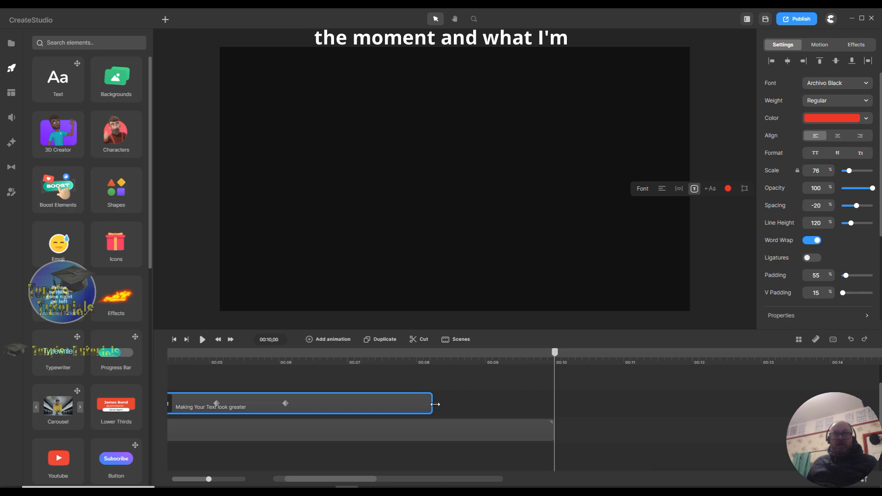
{"action": "left_click_drag", "start_coordinate": [435, 404], "coordinate": [544, 407]}
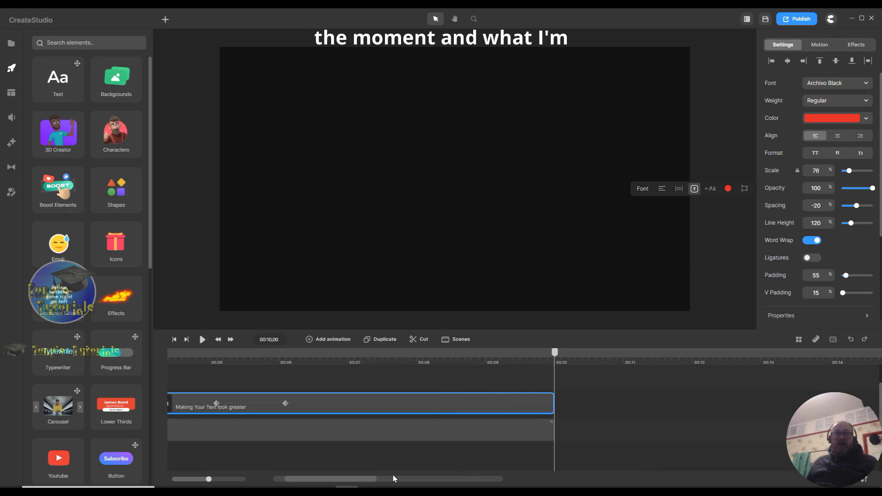
{"action": "left_click_drag", "start_coordinate": [359, 479], "coordinate": [343, 478]}
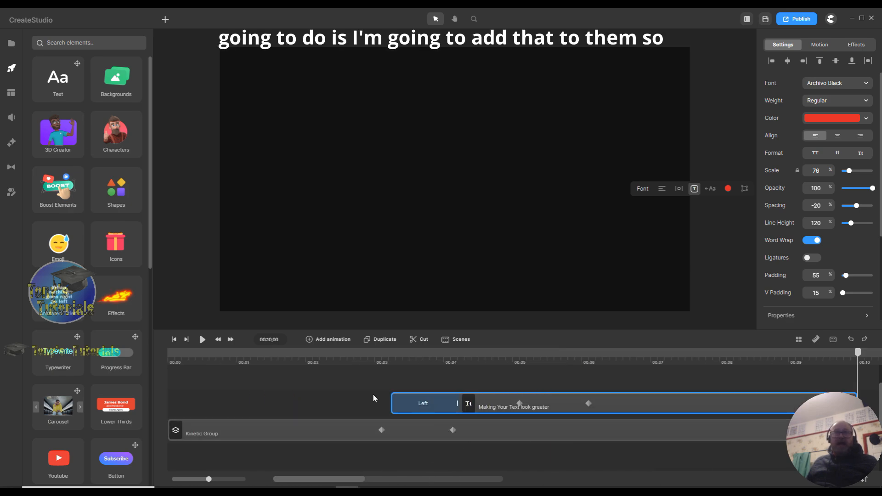
Group the Making Your Text look greater clip together with Kinetic Group.
{"action": "left_click_drag", "start_coordinate": [357, 382], "coordinate": [640, 470]}
{"action": "right_click", "coordinate": [668, 404]}
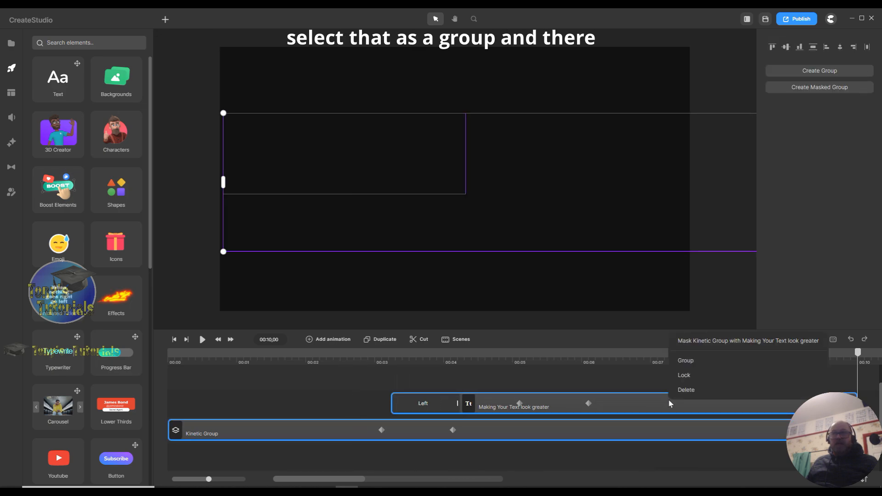
{"action": "left_click", "coordinate": [697, 362]}
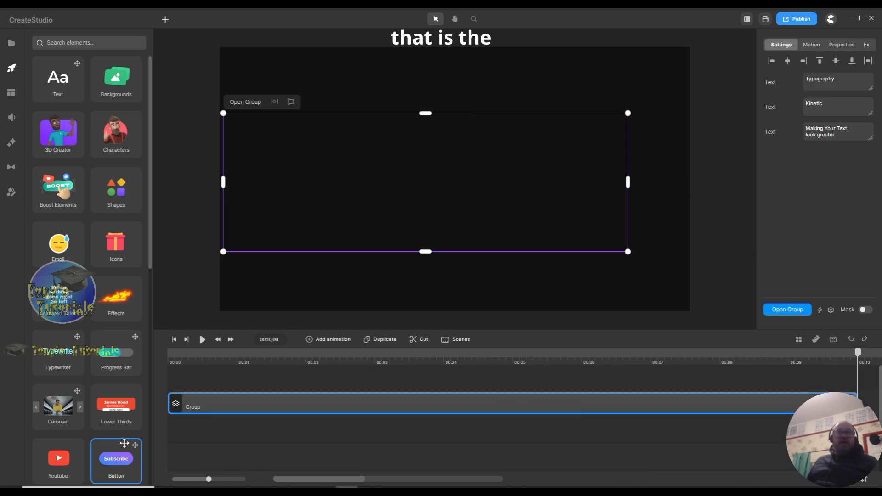
Rename the new combined group as Greater text Group.
{"action": "right_click", "coordinate": [188, 410]}
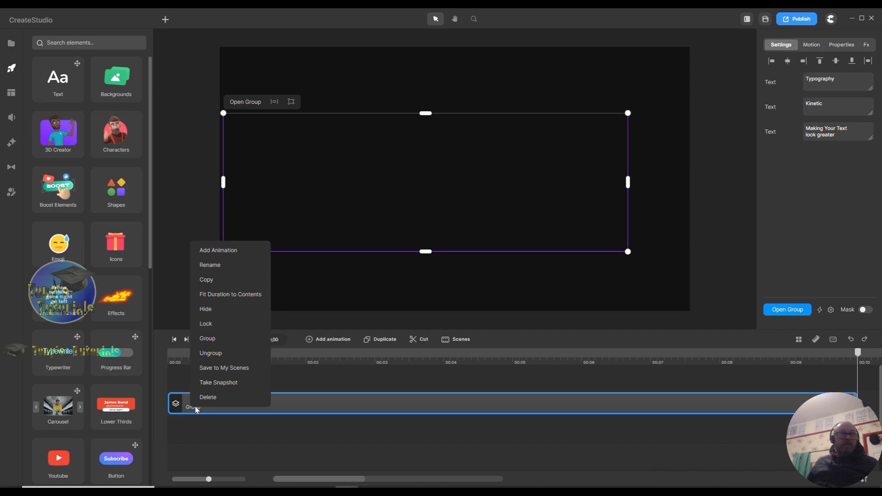
{"action": "left_click", "coordinate": [231, 266]}
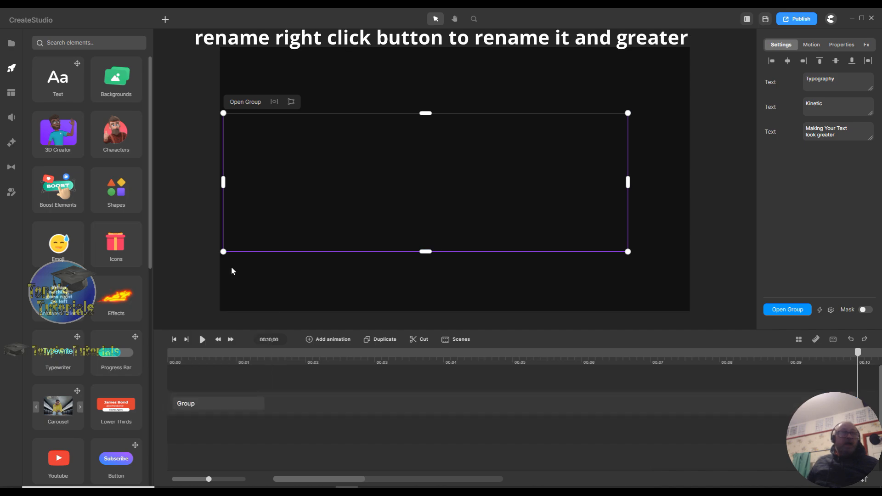
{"action": "left_click", "coordinate": [179, 406]}
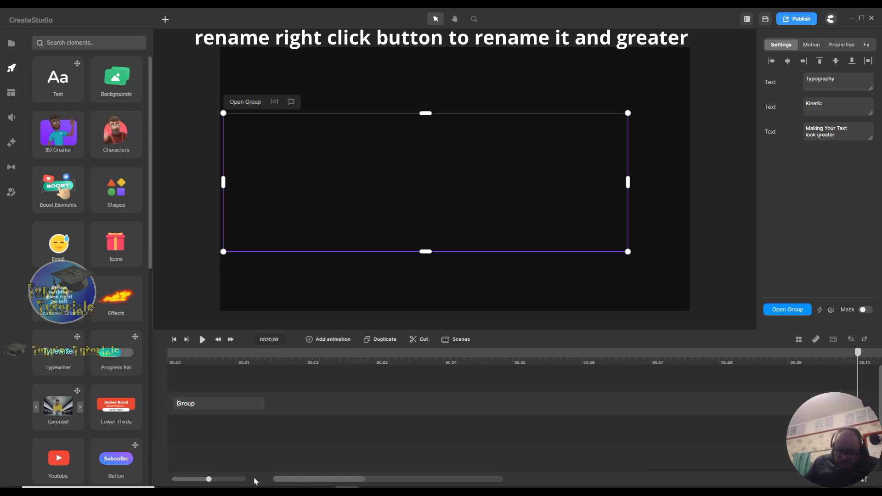
{"action": "type", "text": "Greas"}
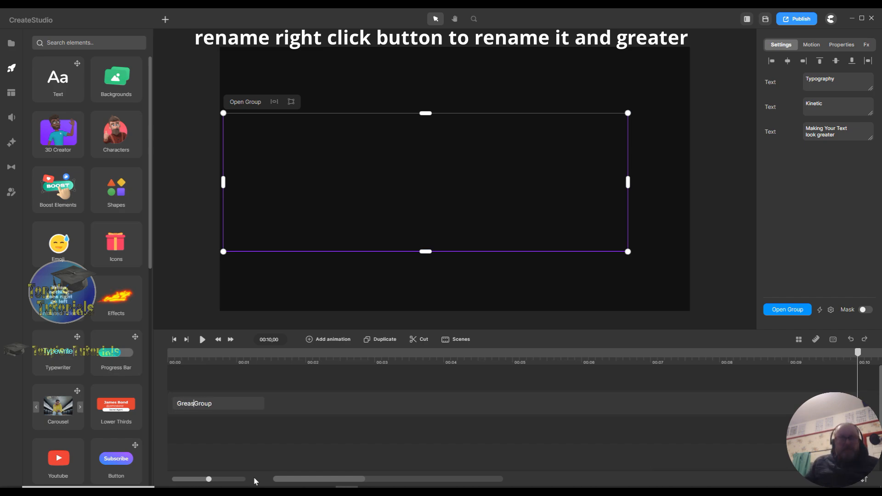
{"action": "key", "text": "BackSpace"}
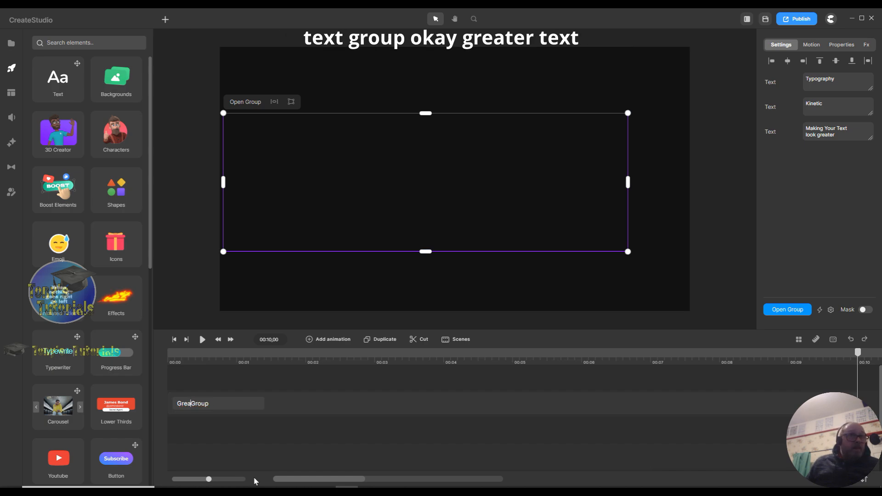
{"action": "type", "text": "ter te"}
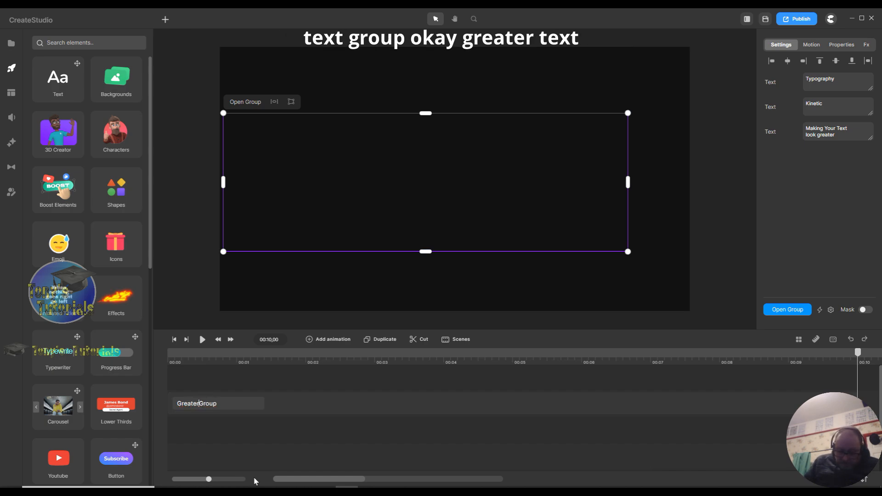
{"action": "type", "text": "xt"}
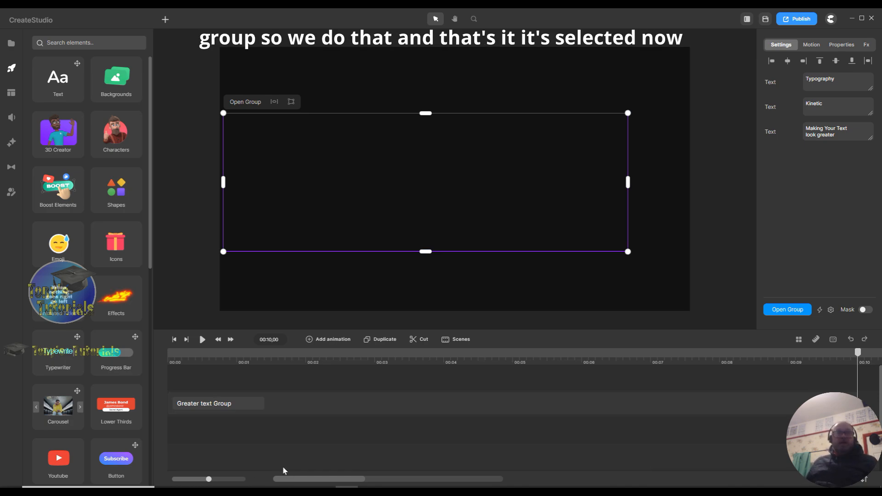
{"action": "left_click", "coordinate": [369, 390]}
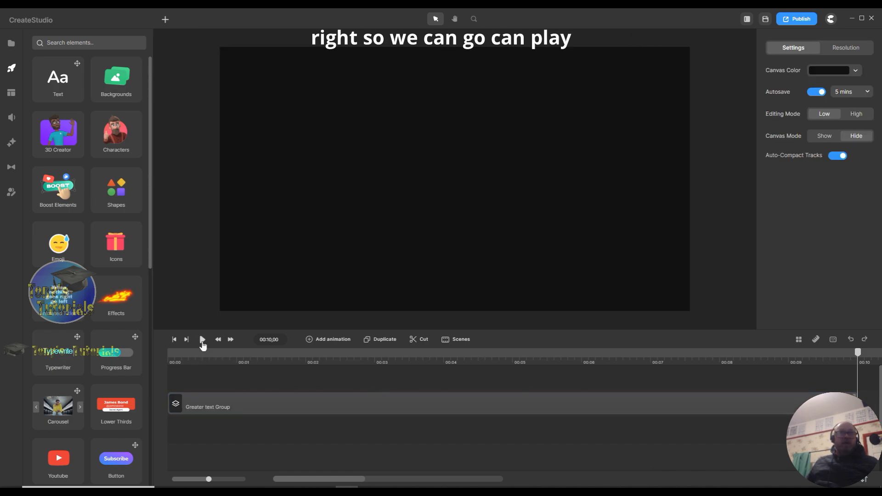
Play the grouped animation from the beginning and pause during the red color change to check the timing.
{"action": "left_click", "coordinate": [174, 339]}
{"action": "left_click", "coordinate": [202, 339]}
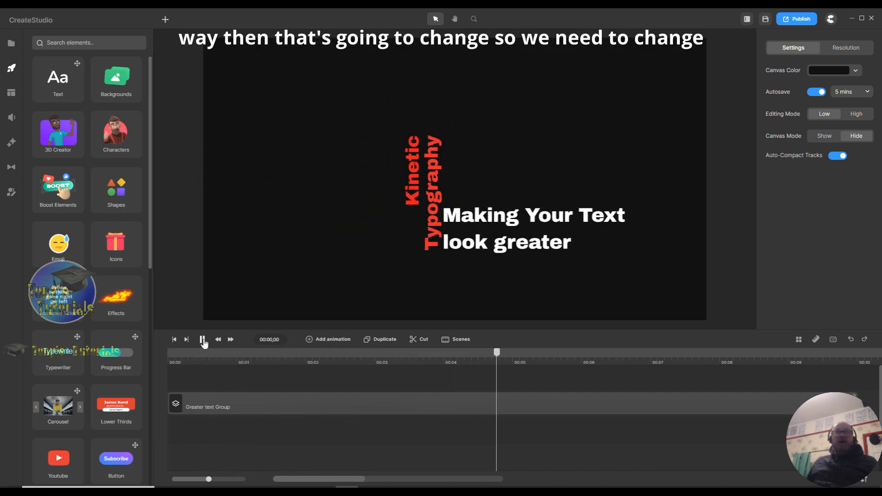
{"action": "left_click", "coordinate": [202, 339]}
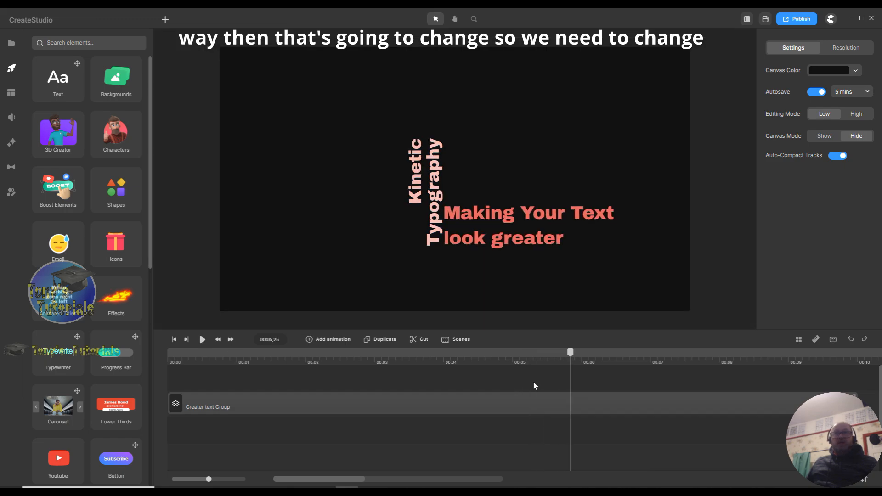
Add a Position, Scale and Rotation animation with Linear easing to Greater text Group, starting at 00:05,03.
{"action": "left_click_drag", "start_coordinate": [570, 359], "coordinate": [521, 364]}
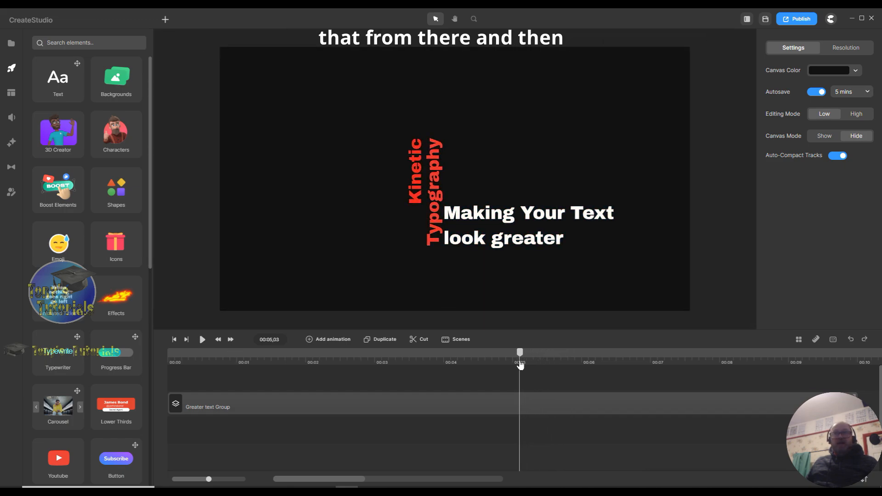
{"action": "left_click", "coordinate": [515, 399]}
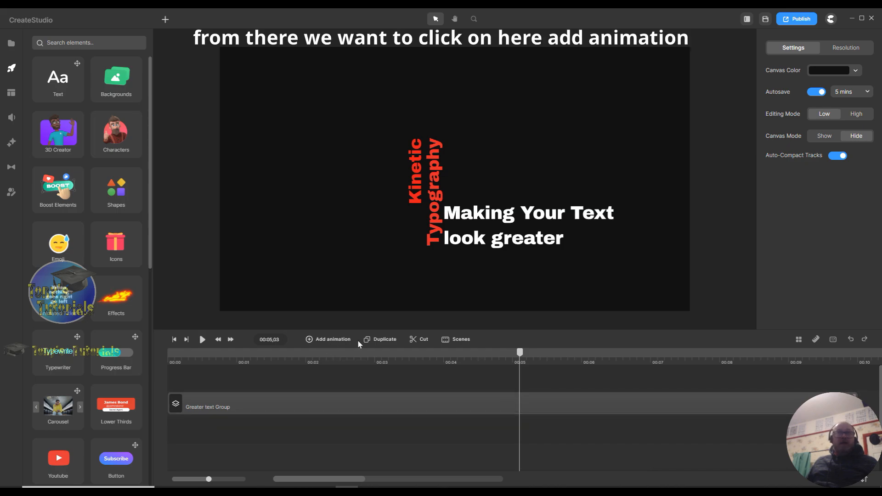
{"action": "left_click", "coordinate": [311, 341]}
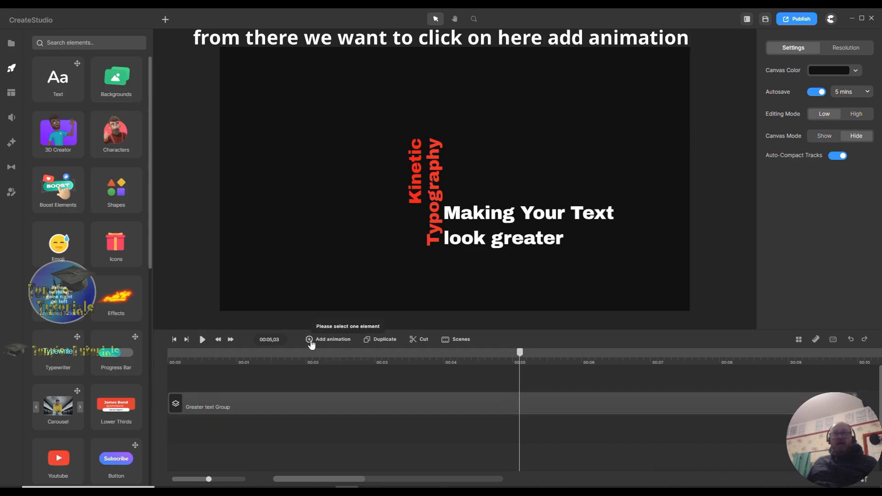
{"action": "left_click", "coordinate": [315, 342]}
{"action": "left_click", "coordinate": [521, 408]}
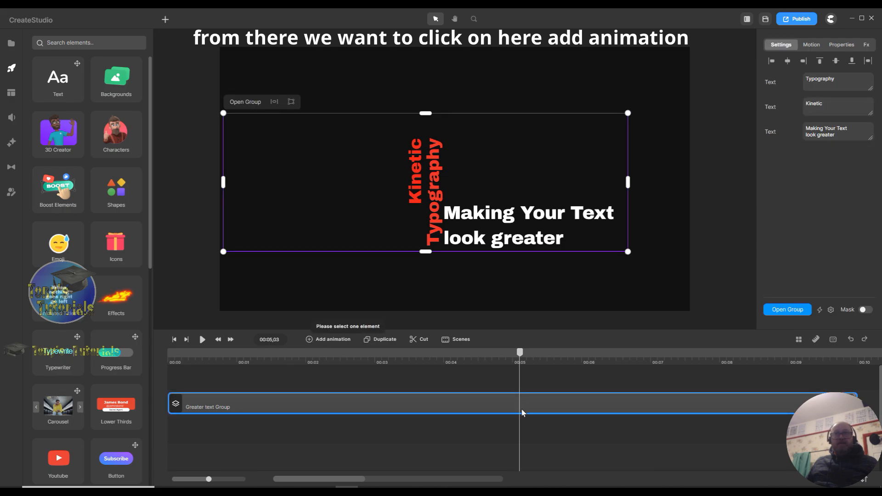
{"action": "left_click", "coordinate": [309, 342]}
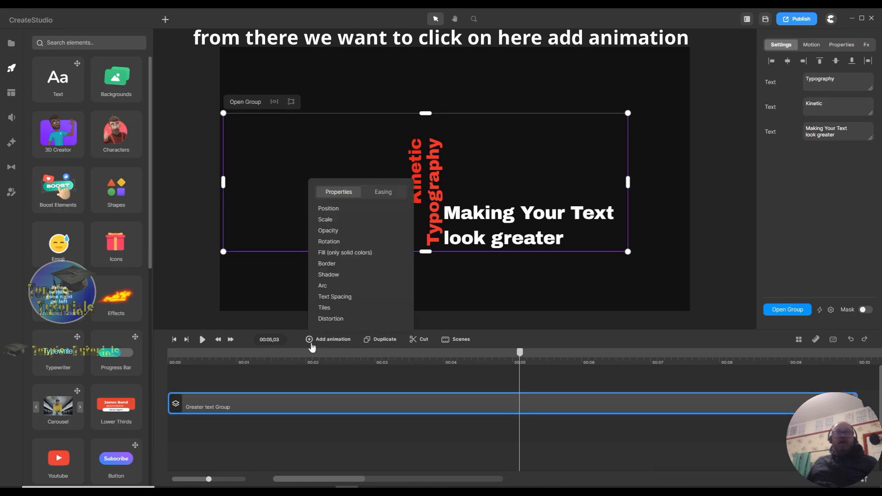
{"action": "left_click", "coordinate": [345, 210]}
{"action": "left_click", "coordinate": [347, 219]}
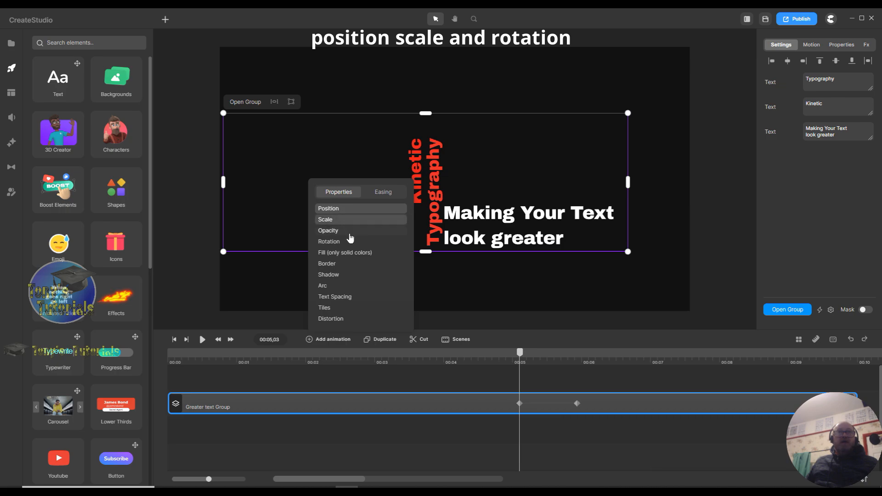
{"action": "left_click", "coordinate": [350, 241]}
{"action": "left_click", "coordinate": [383, 192]}
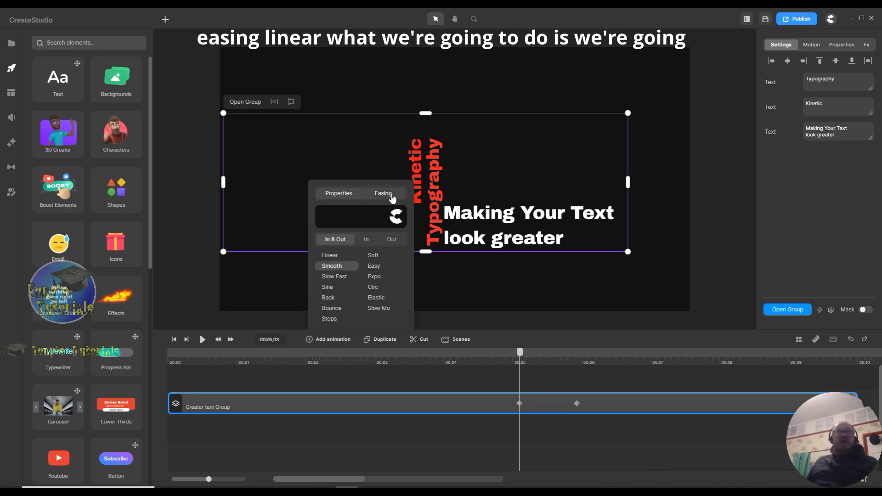
{"action": "left_click", "coordinate": [335, 256]}
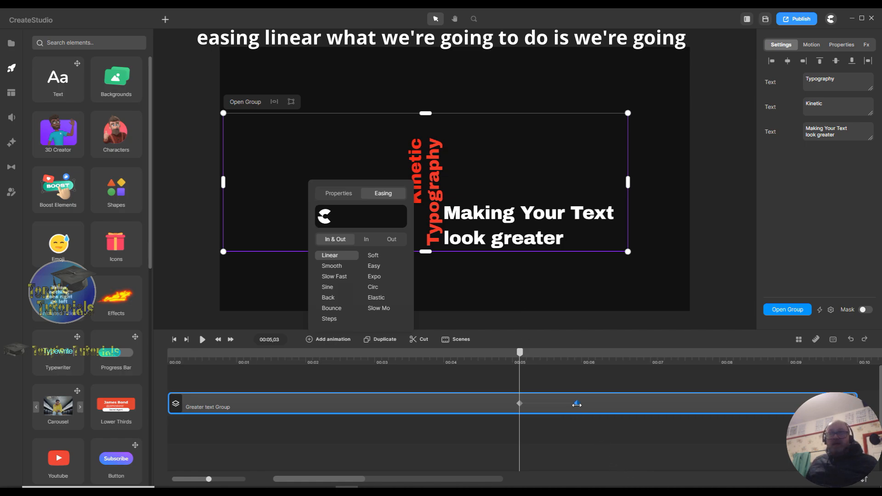
Move the group animation's end keyframe to 00:06,04 and rotate the group a quarter turn clockwise there.
{"action": "left_click_drag", "start_coordinate": [577, 403], "coordinate": [587, 403]}
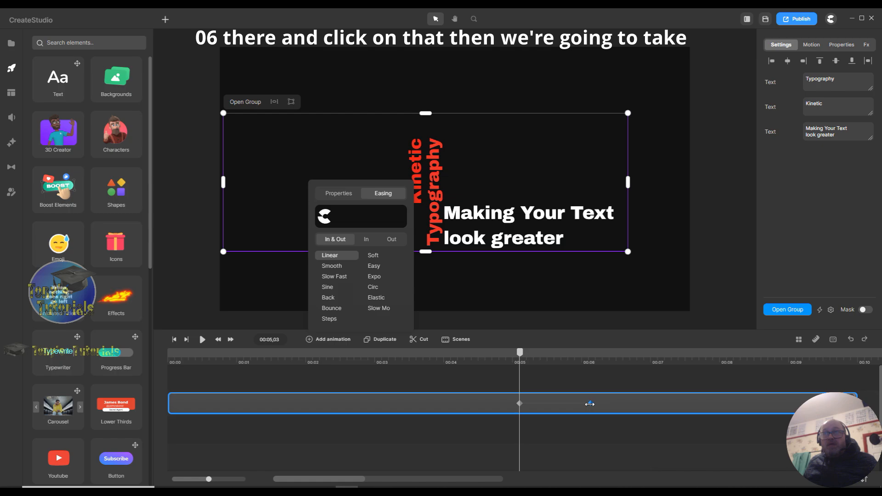
{"action": "left_click", "coordinate": [590, 404]}
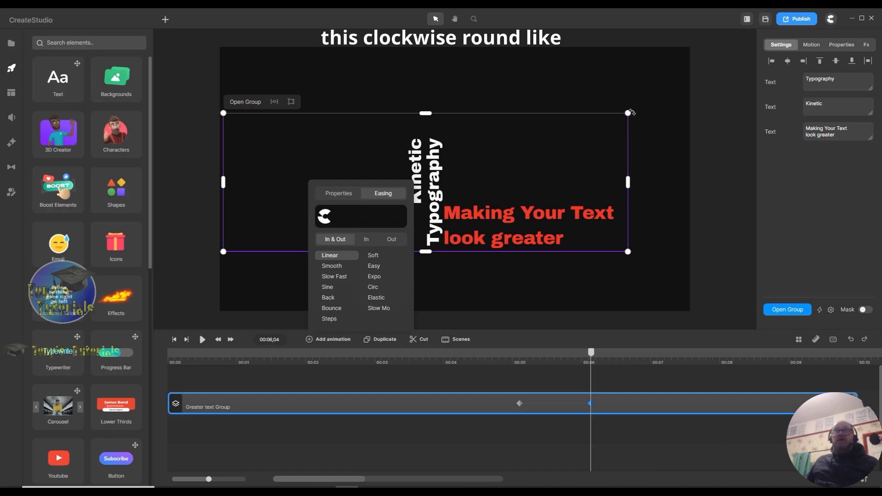
{"action": "left_click_drag", "start_coordinate": [632, 113], "coordinate": [453, 181]}
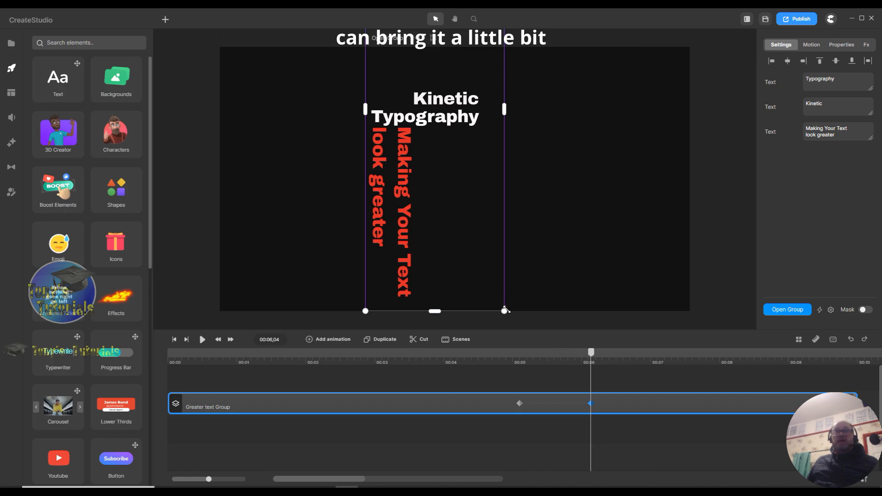
Enlarge the rotated group slightly and move it up so both phrases fit within the canvas.
{"action": "left_click_drag", "start_coordinate": [504, 310], "coordinate": [507, 314]}
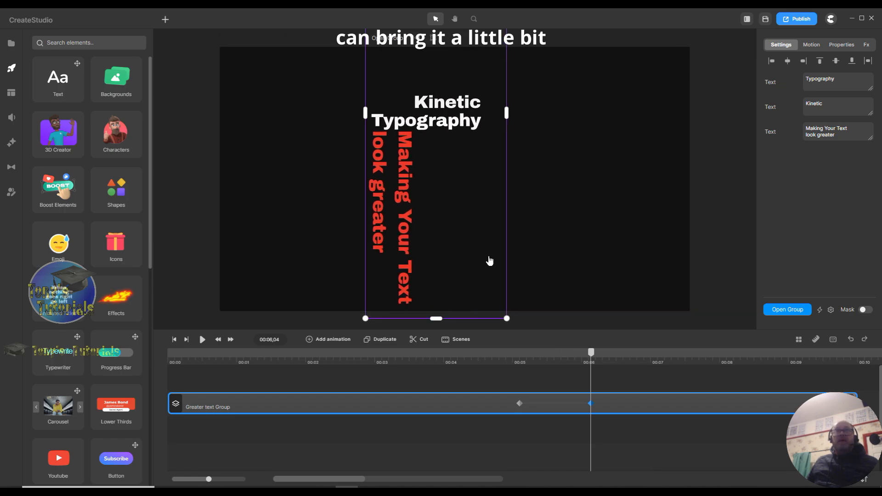
{"action": "left_click_drag", "start_coordinate": [488, 260], "coordinate": [475, 220]}
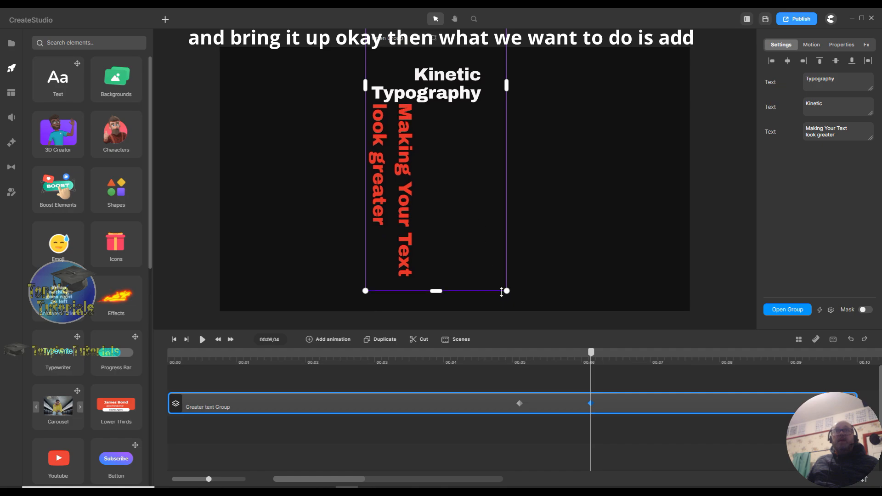
{"action": "left_click_drag", "start_coordinate": [507, 290], "coordinate": [521, 299]}
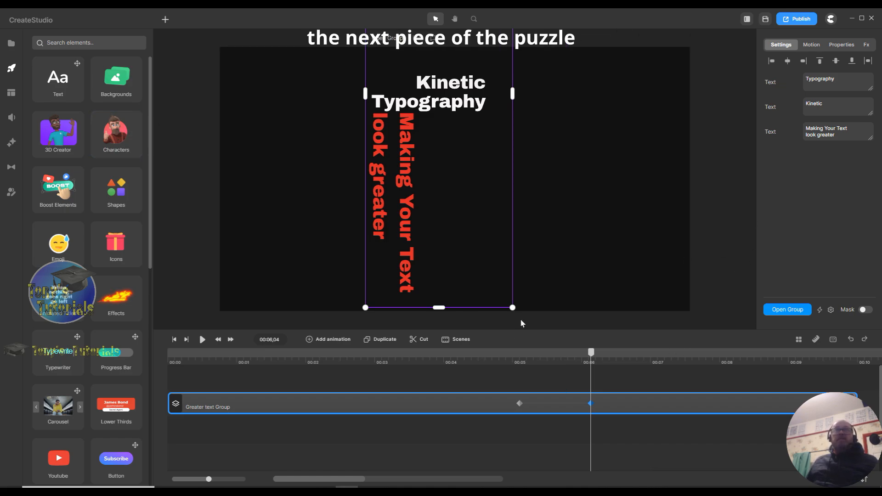
Add a text element beside the rotated group reading "For All Your Business Requirements", with each word on its own line.
{"action": "left_click_drag", "start_coordinate": [51, 78], "coordinate": [617, 177]}
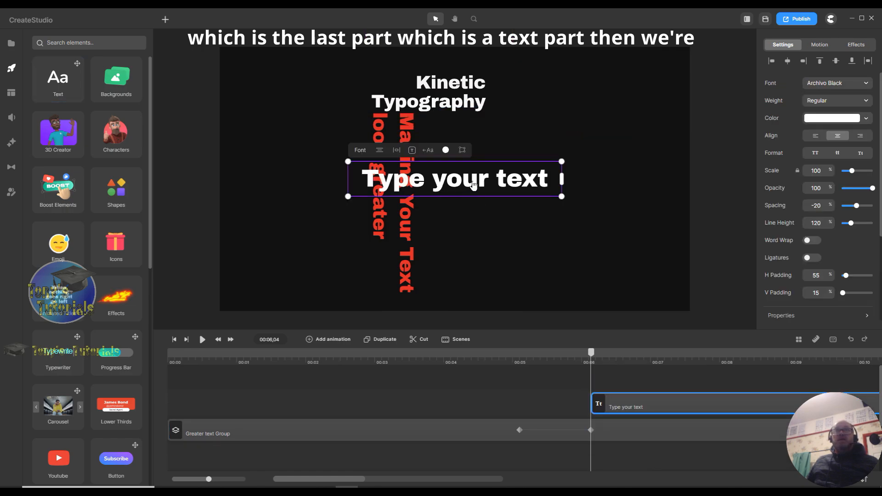
{"action": "left_click_drag", "start_coordinate": [494, 186], "coordinate": [595, 180]}
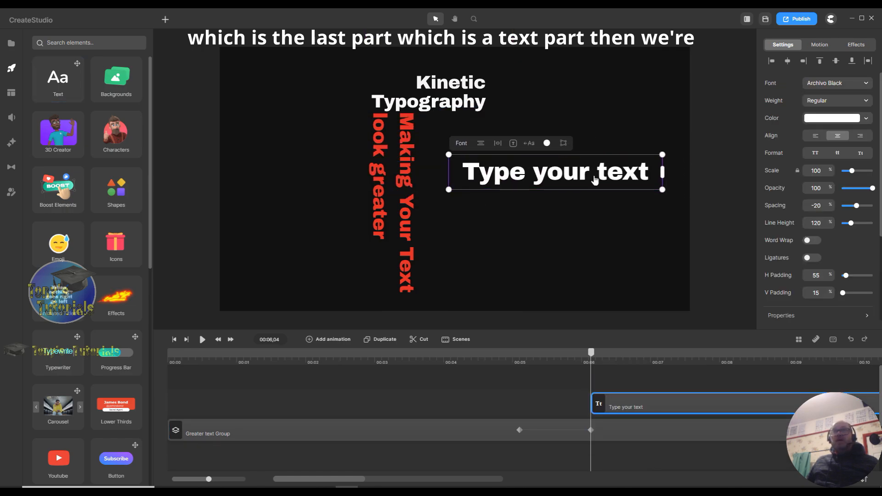
{"action": "double_click", "coordinate": [652, 177]}
{"action": "left_click_drag", "start_coordinate": [650, 174], "coordinate": [461, 172]}
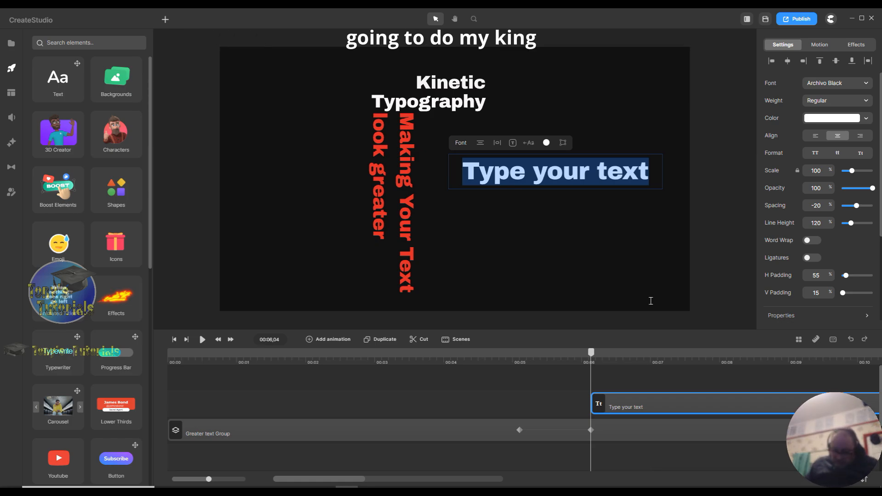
{"action": "type", "text": "M"}
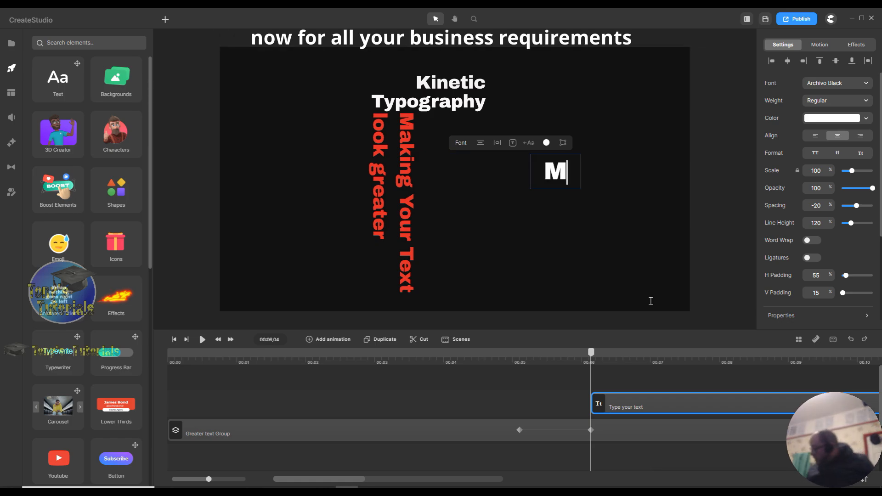
{"action": "key", "text": "BackSpace"}
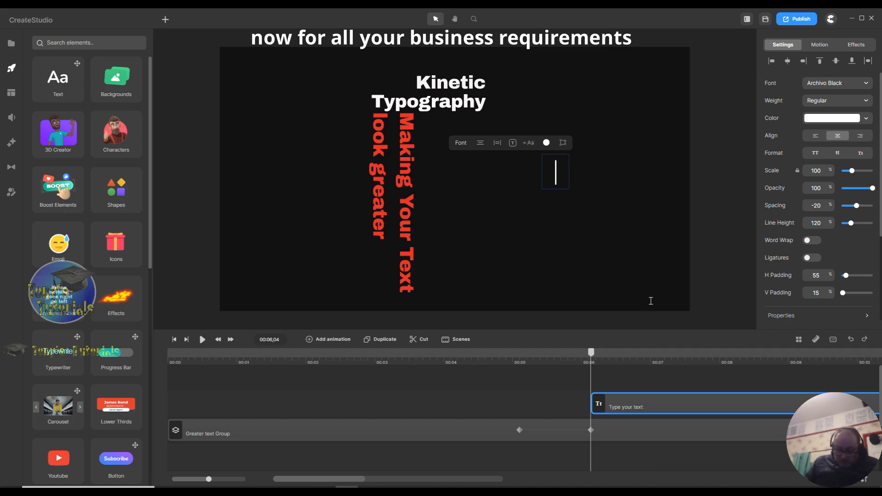
{"action": "type", "text": "For"}
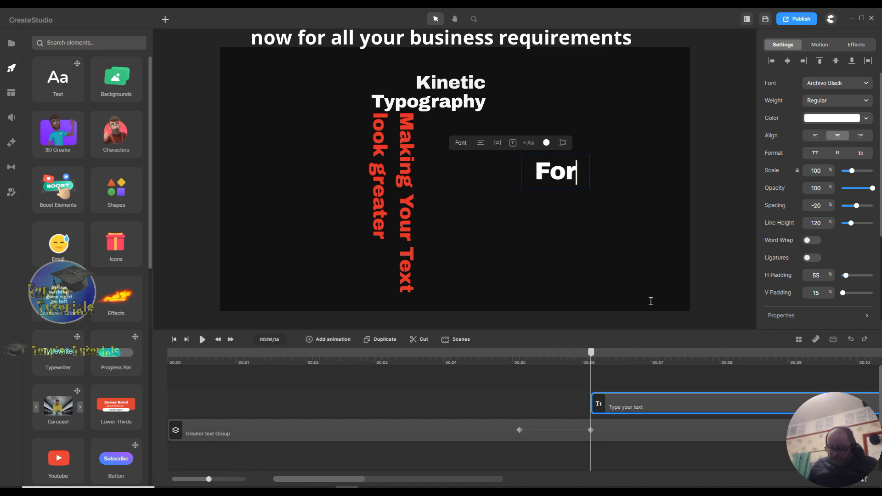
{"action": "key", "text": "Return"}
{"action": "type", "text": "A"}
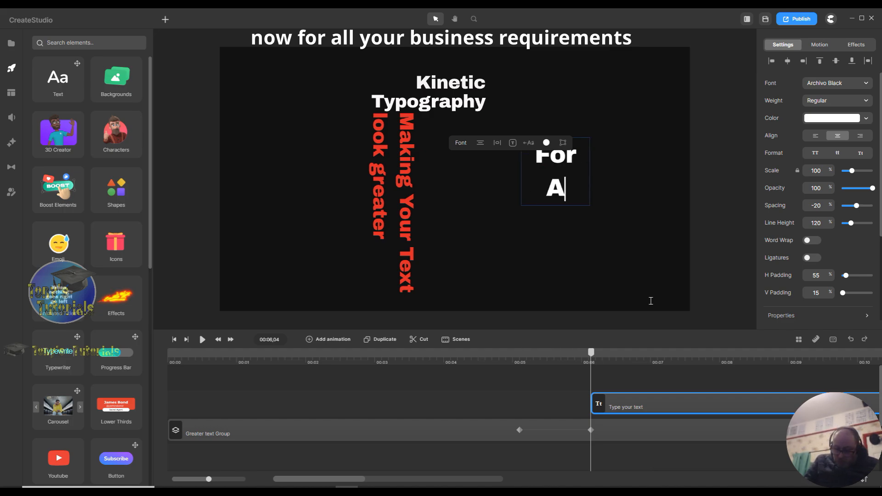
{"action": "type", "text": "ll"}
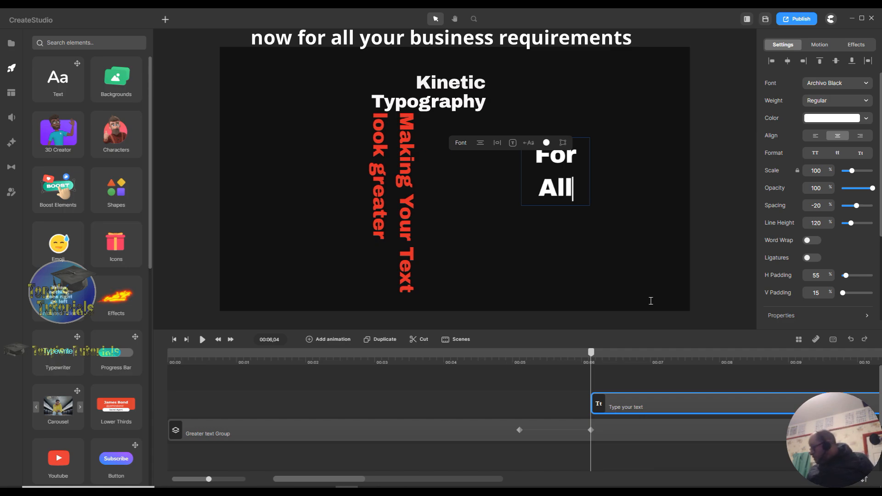
{"action": "key", "text": "Return"}
{"action": "type", "text": "Yout"}
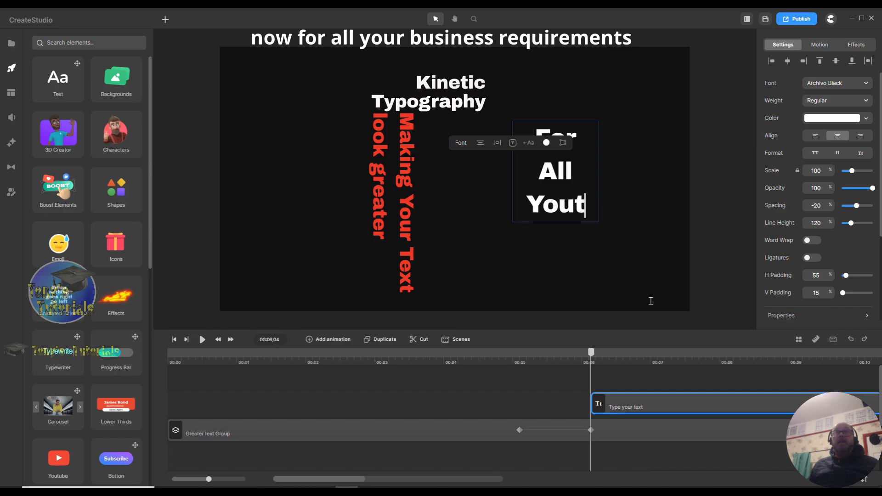
{"action": "key", "text": "BackSpace"}
{"action": "type", "text": "r"}
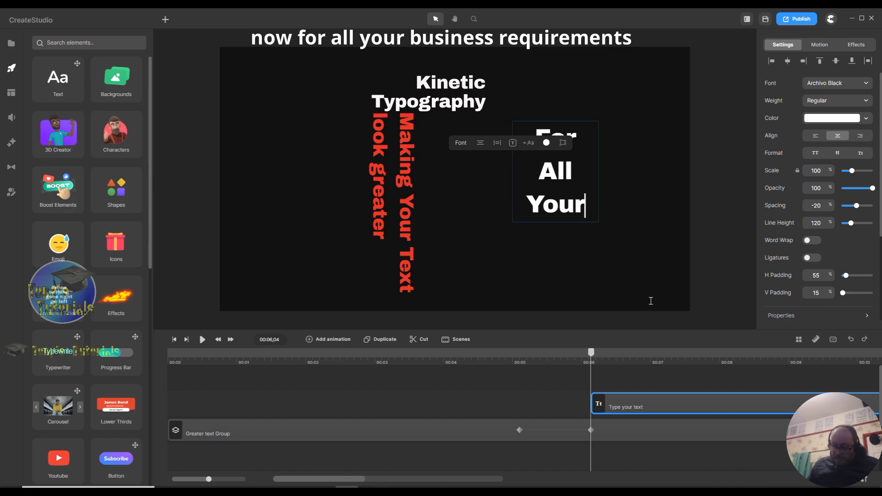
{"action": "key", "text": "Return"}
{"action": "type", "text": "B"}
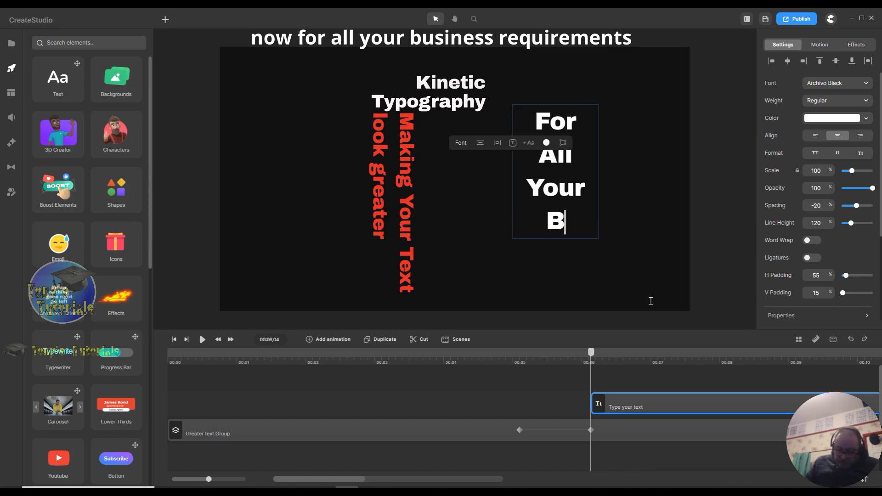
{"action": "type", "text": "usiness"}
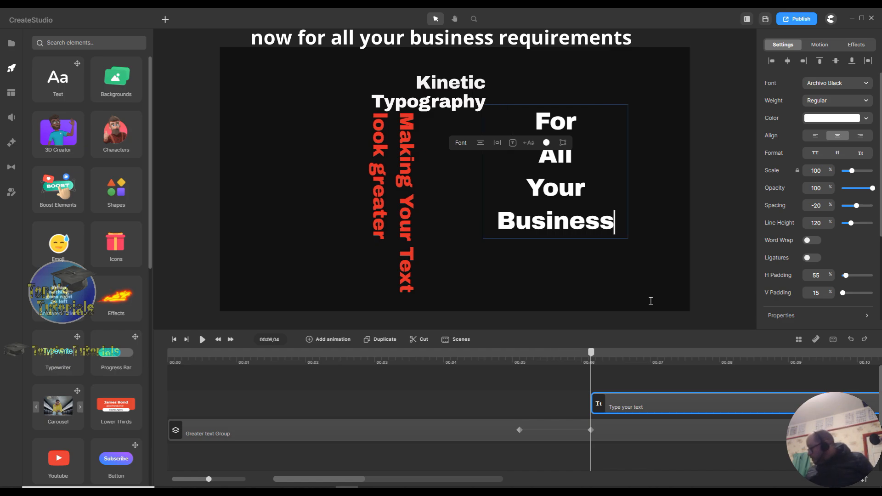
{"action": "key", "text": "Return"}
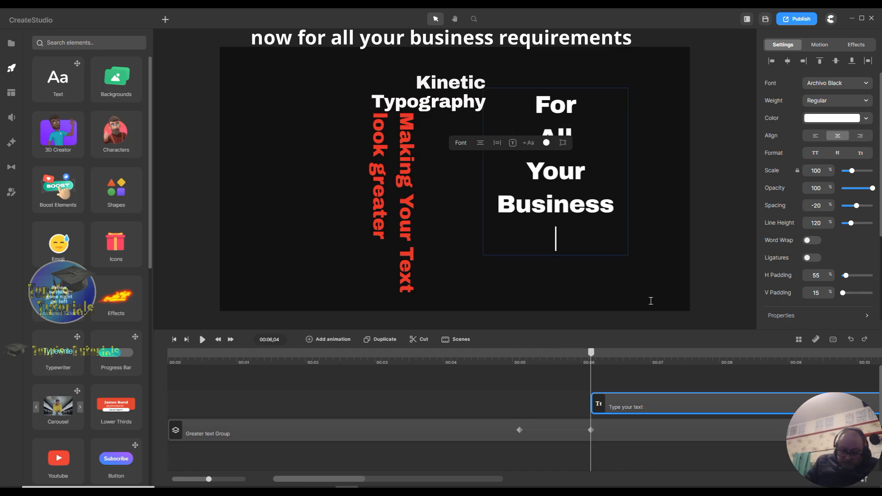
{"action": "type", "text": "Requi"}
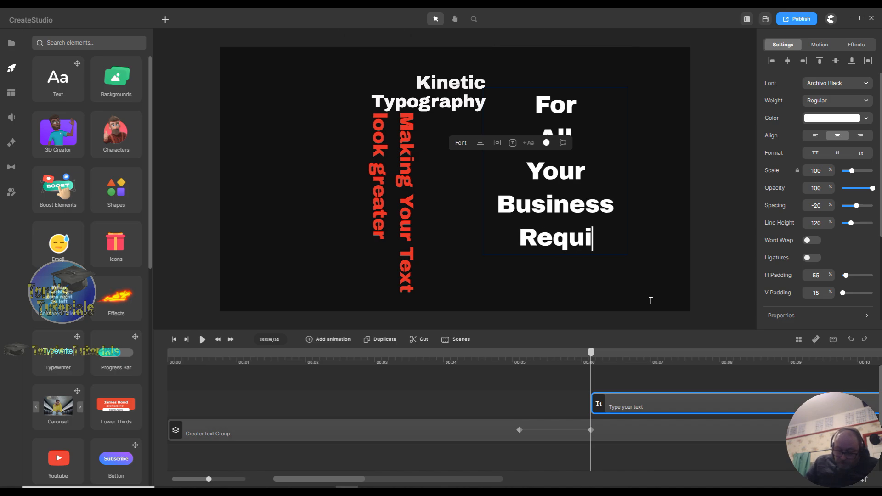
{"action": "type", "text": "rements"}
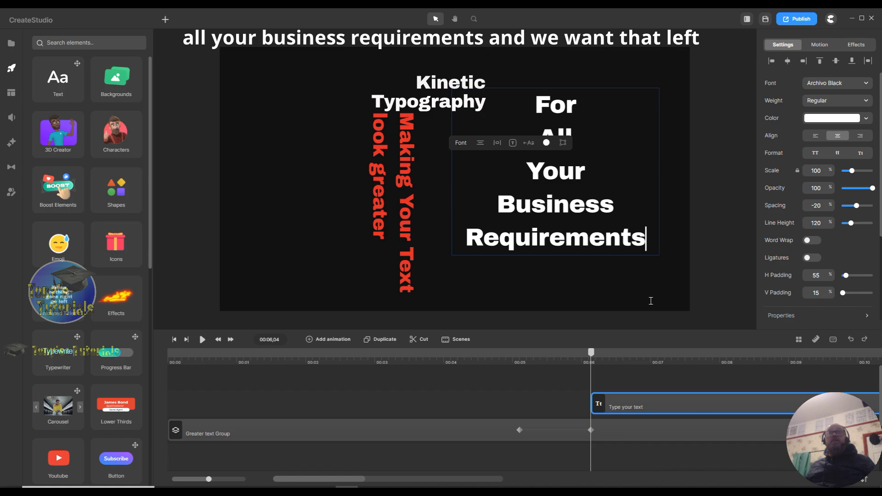
Left-align the new text, enlarge it to 113% scale and place it directly beside the red text, below Typography.
{"action": "left_click", "coordinate": [480, 142]}
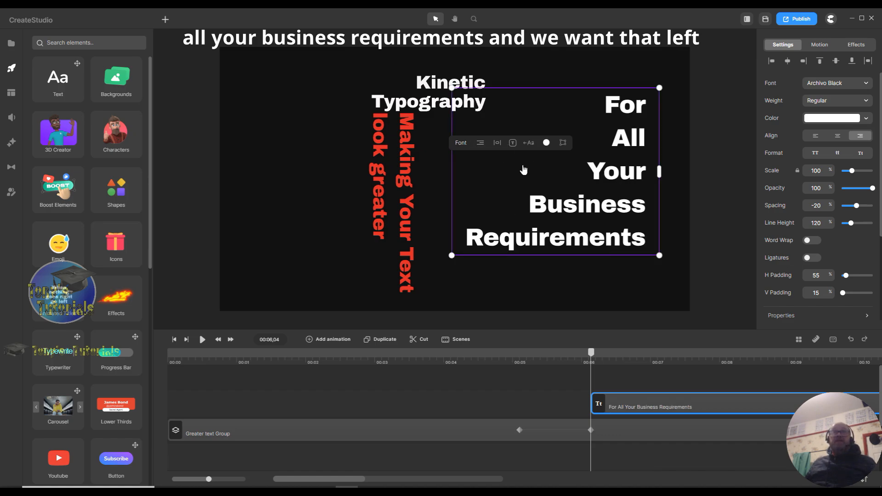
{"action": "left_click", "coordinate": [480, 142]}
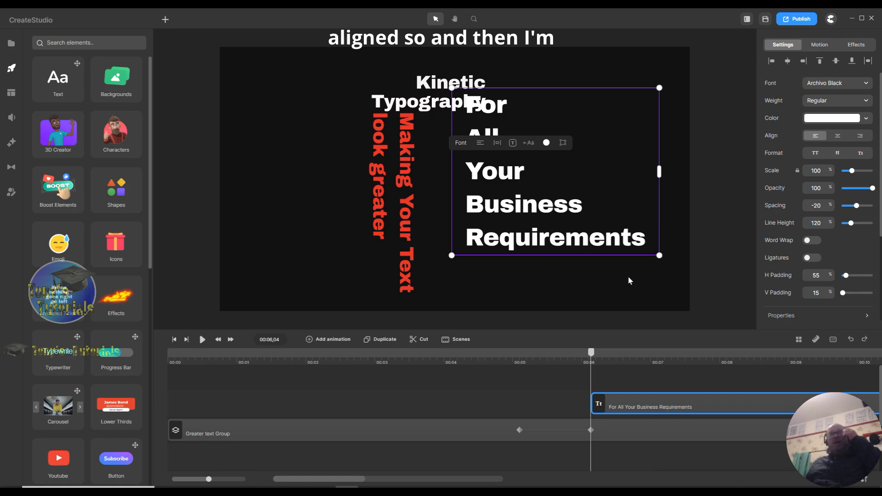
{"action": "left_click_drag", "start_coordinate": [532, 236], "coordinate": [485, 254]}
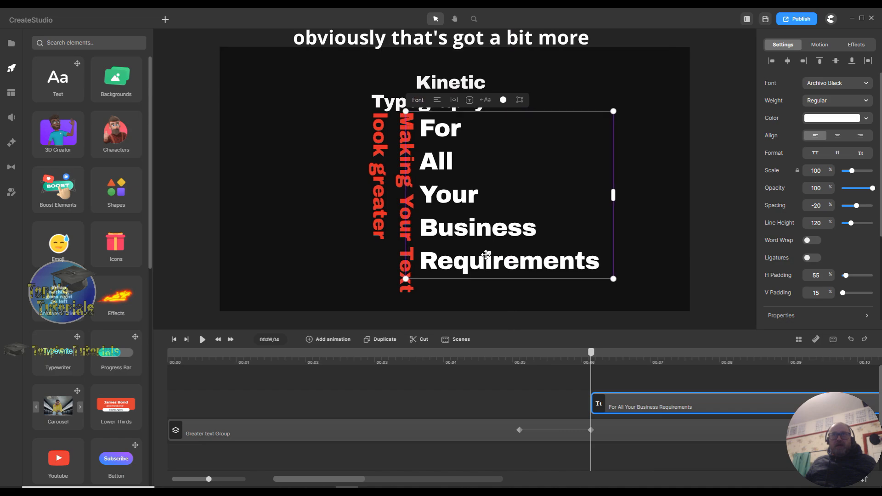
{"action": "left_click_drag", "start_coordinate": [614, 279], "coordinate": [633, 309]}
{"action": "left_click_drag", "start_coordinate": [582, 286], "coordinate": [579, 283]}
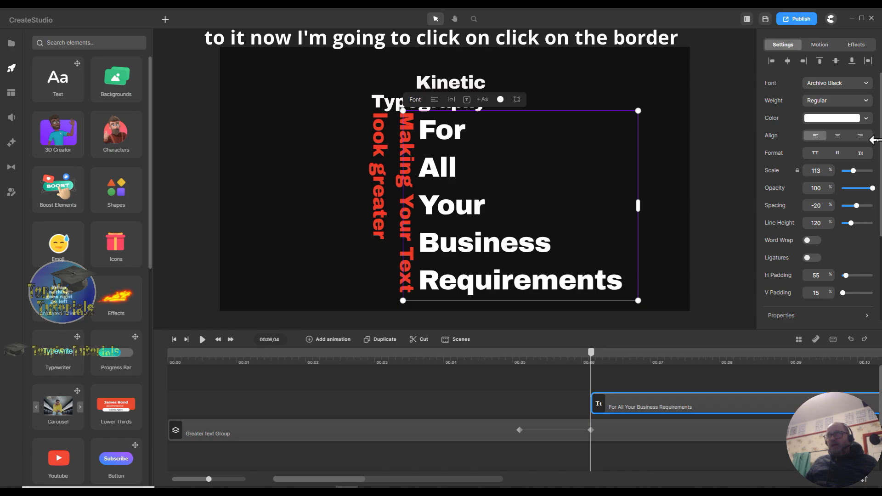
Give the "For All Your Business Requirements" text a white border with a width of 5 px.
{"action": "left_click_drag", "start_coordinate": [880, 141], "coordinate": [881, 141]}
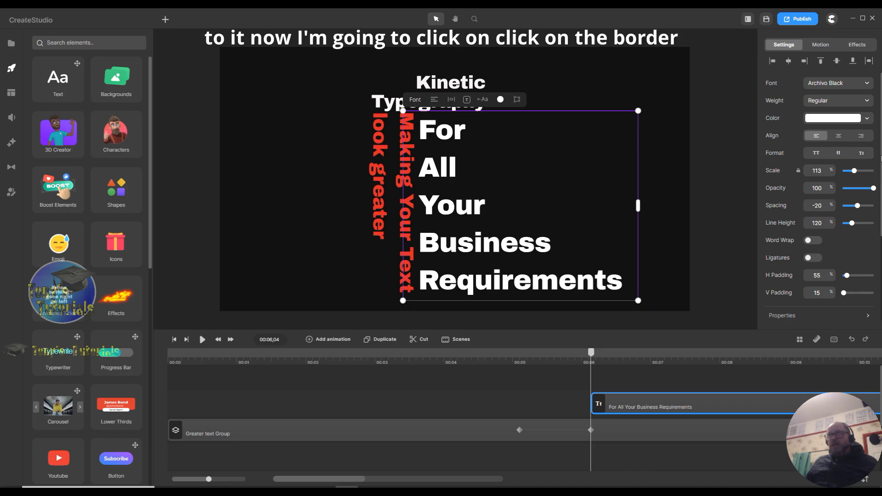
{"action": "scroll", "coordinate": [773, 213], "scroll_direction": "down", "scroll_amount": 5}
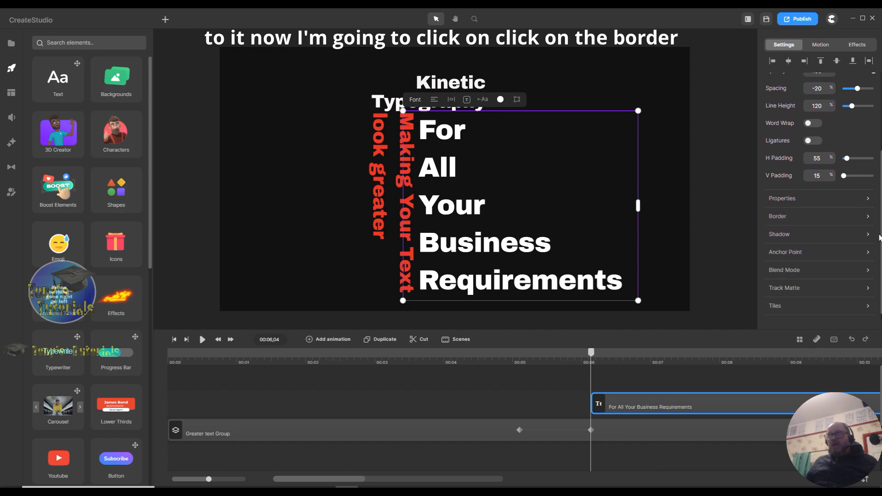
{"action": "left_click", "coordinate": [773, 213]}
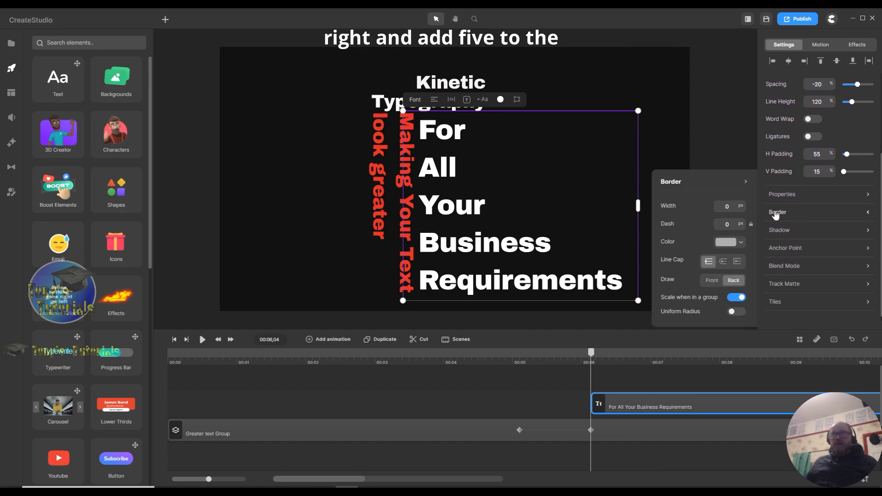
{"action": "type", "text": "5"}
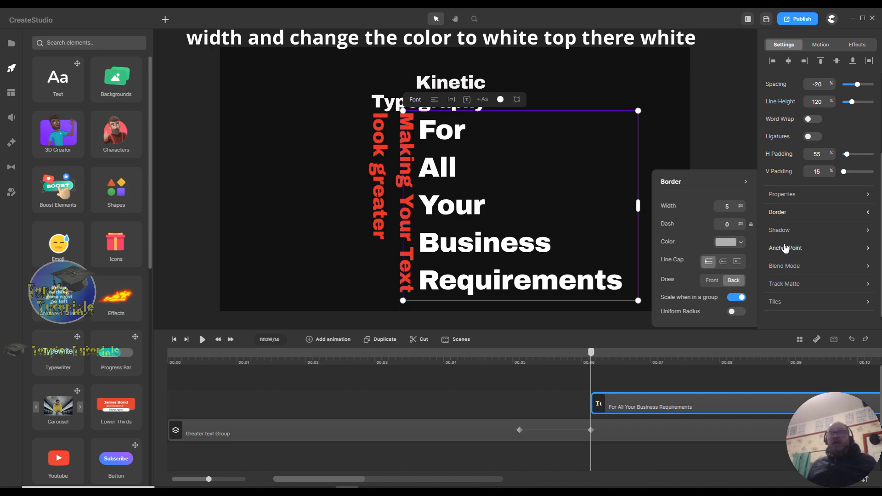
{"action": "left_click", "coordinate": [719, 244]}
{"action": "left_click", "coordinate": [623, 223]}
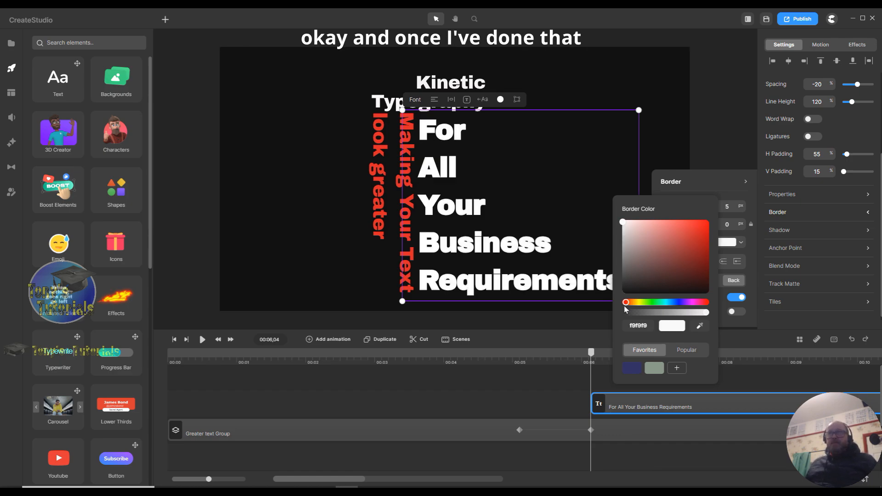
{"action": "left_click", "coordinate": [710, 115]}
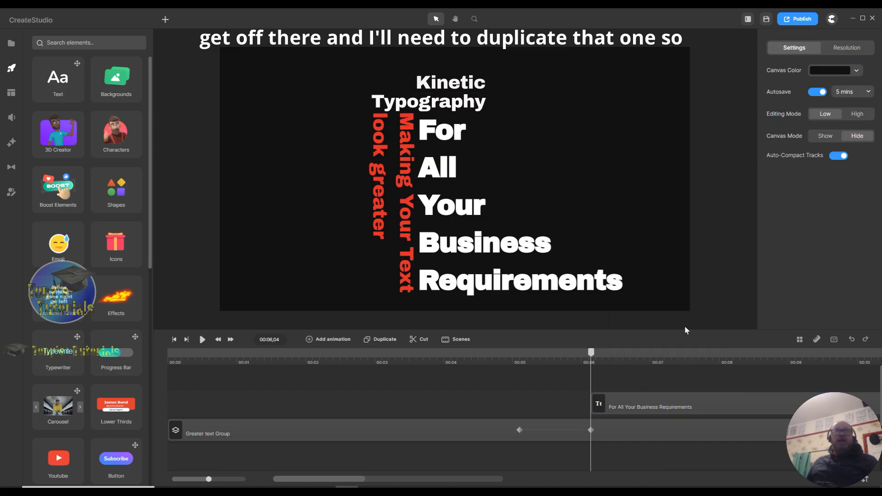
Duplicate the bordered text and reduce the upper copy's fill color opacity to zero, leaving only its border.
{"action": "left_click", "coordinate": [550, 286]}
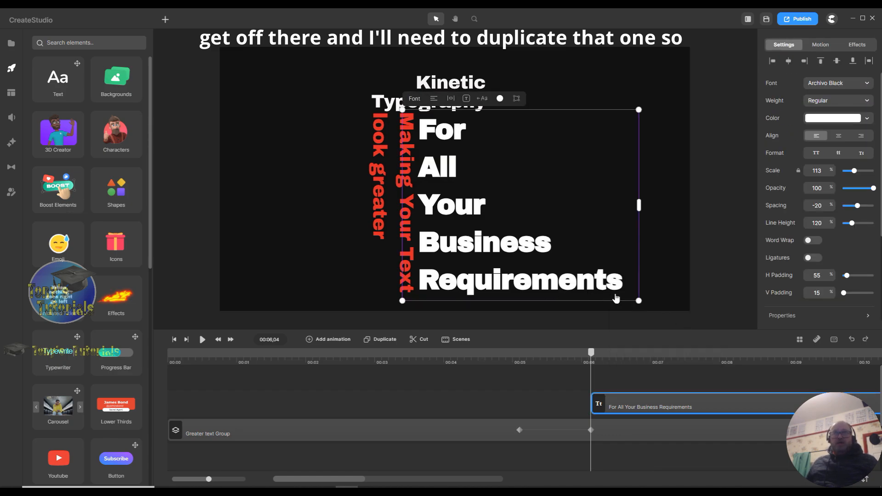
{"action": "right_click", "coordinate": [663, 404]}
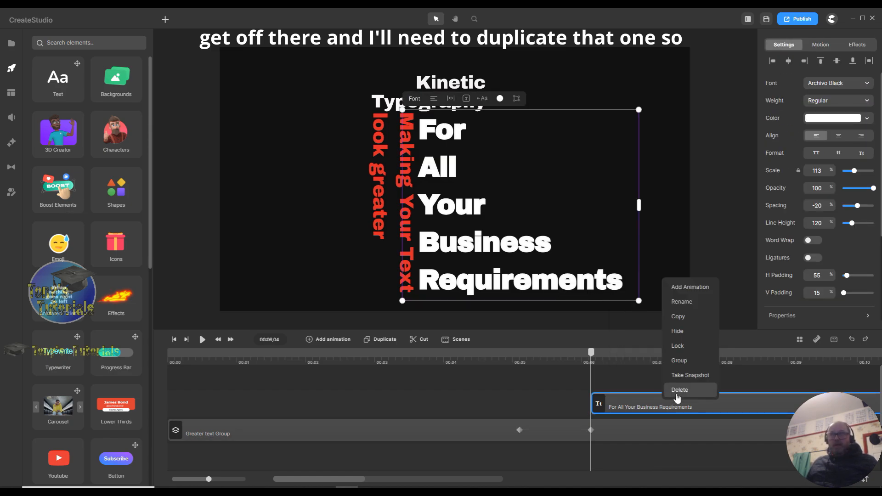
{"action": "left_click", "coordinate": [386, 343]}
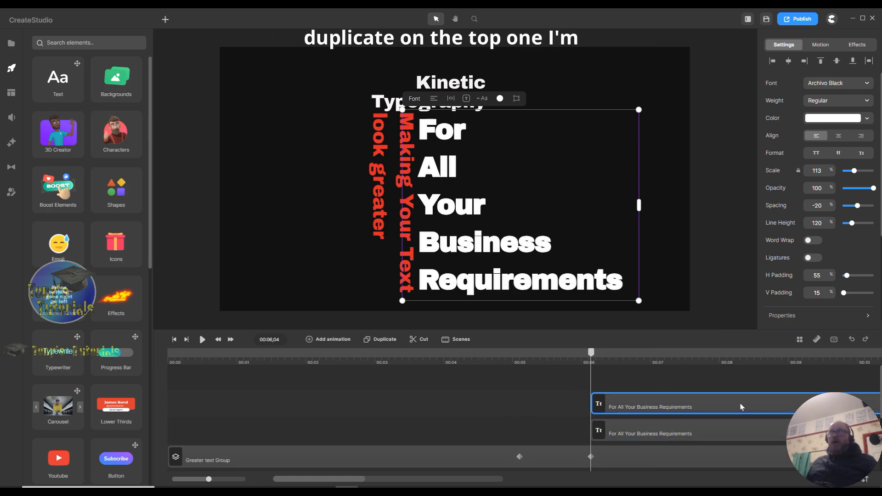
{"action": "left_click", "coordinate": [847, 122]}
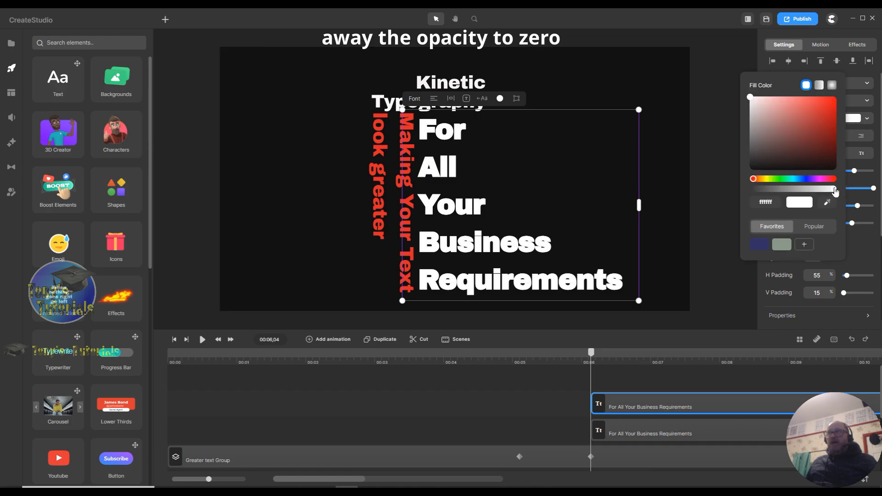
{"action": "left_click_drag", "start_coordinate": [834, 190], "coordinate": [750, 189]}
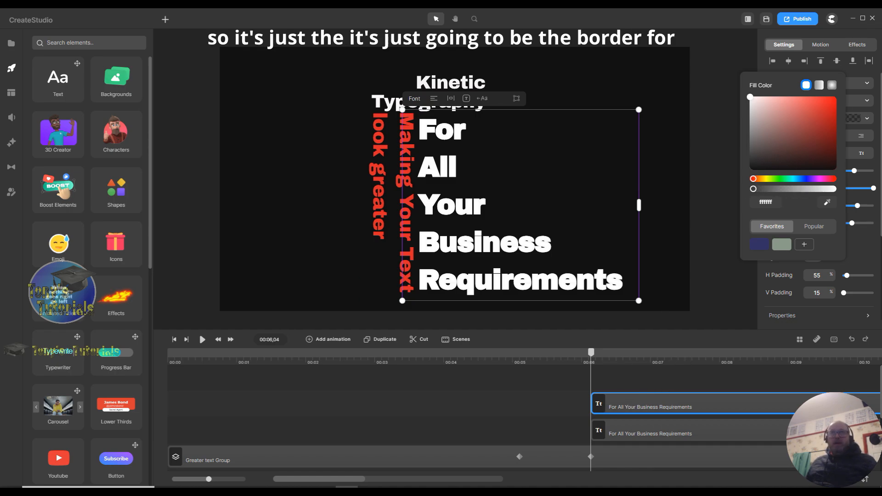
Shift both "For All Your Business Requirements" clips earlier so they end together with the Greater text Group clip.
{"action": "left_click", "coordinate": [355, 479]}
{"action": "left_click_drag", "start_coordinate": [353, 479], "coordinate": [363, 479]}
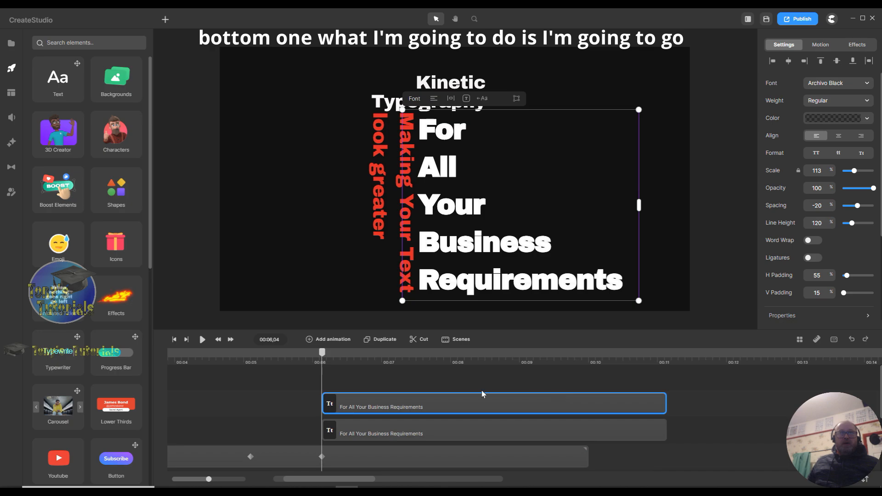
{"action": "left_click", "coordinate": [388, 361]}
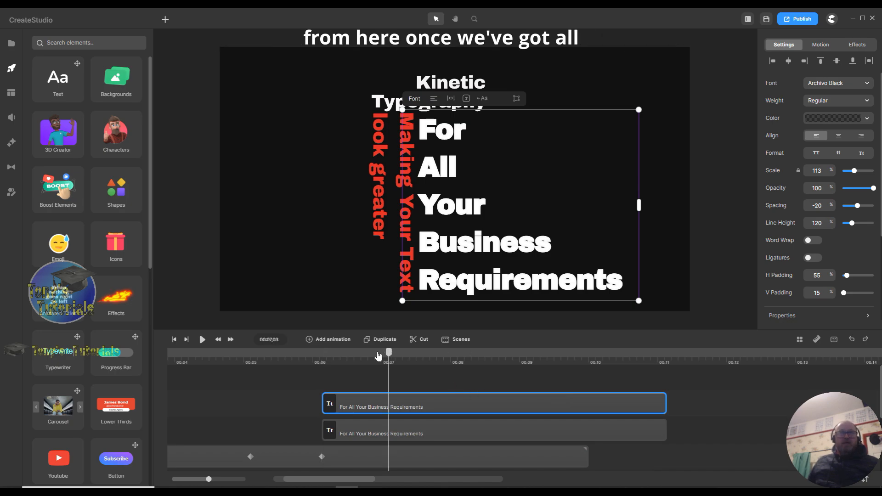
{"action": "left_click_drag", "start_coordinate": [388, 353], "coordinate": [303, 353]}
{"action": "left_click_drag", "start_coordinate": [243, 353], "coordinate": [380, 363]}
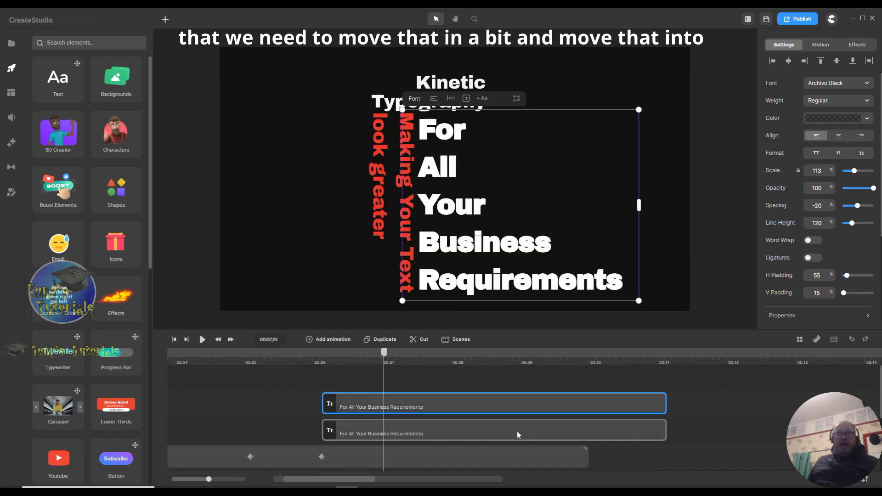
{"action": "left_click_drag", "start_coordinate": [516, 431], "coordinate": [439, 426]}
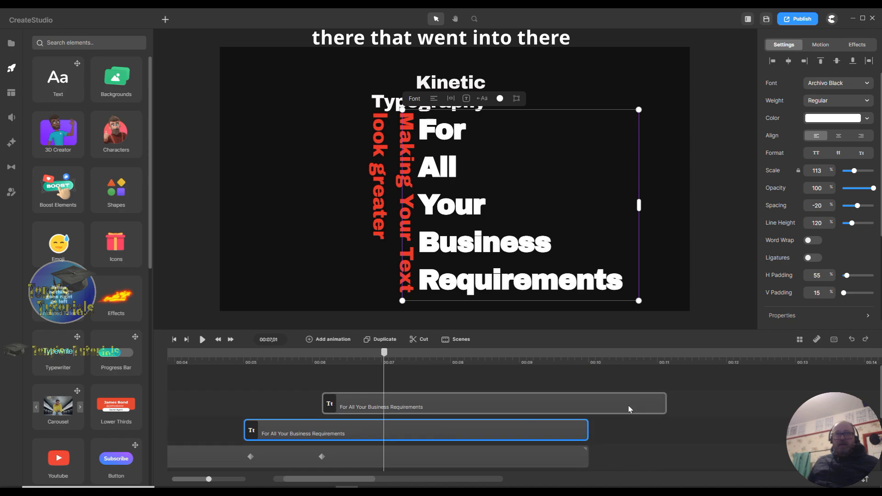
{"action": "left_click_drag", "start_coordinate": [629, 409], "coordinate": [549, 405]}
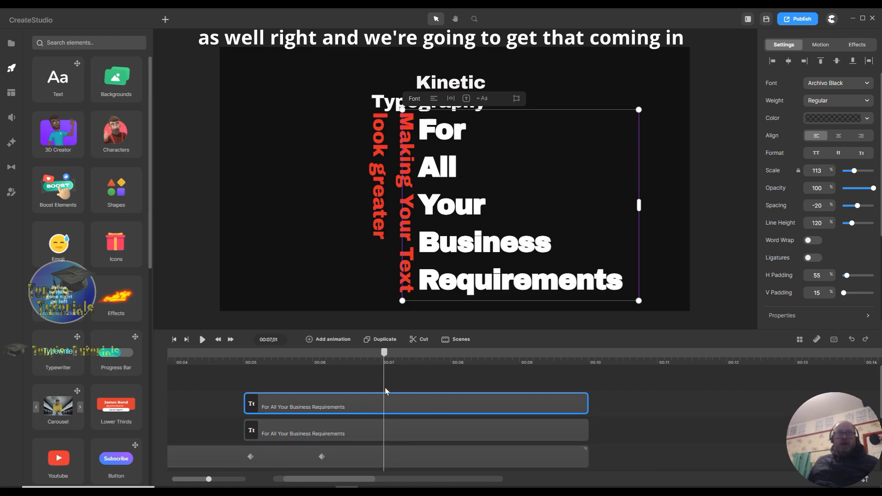
Delete the upper border-only copy of the "For All Your Business Requirements" text.
{"action": "left_click", "coordinate": [246, 362]}
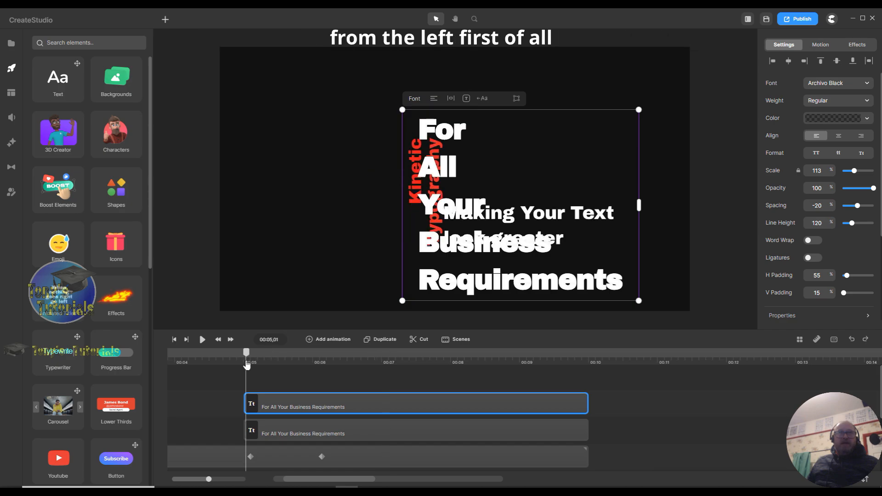
{"action": "right_click", "coordinate": [402, 407]}
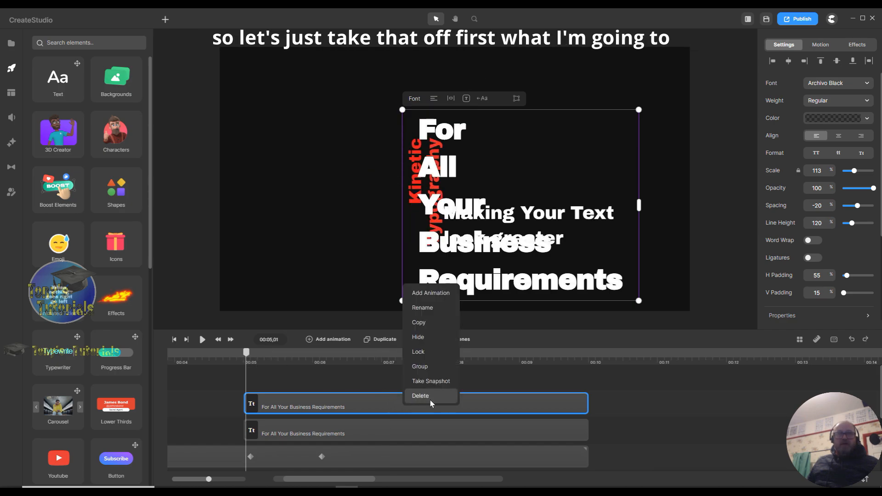
{"action": "left_click", "coordinate": [430, 400]}
{"action": "left_click", "coordinate": [421, 401]}
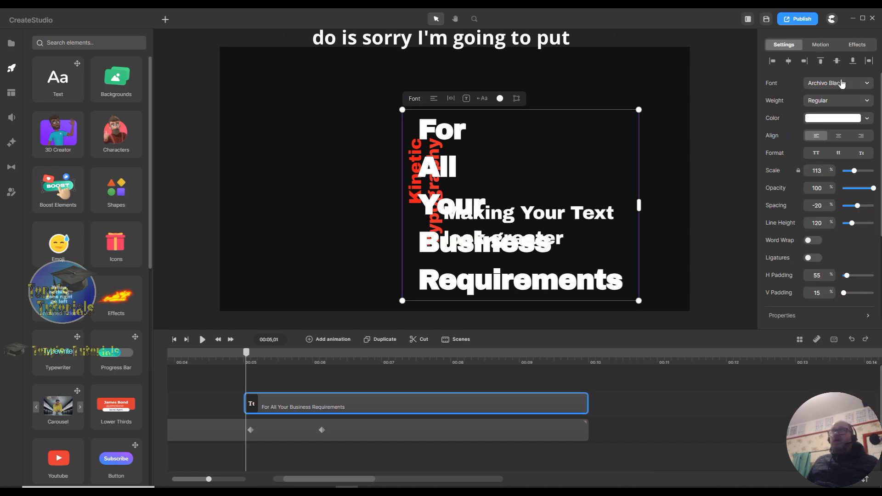
Apply the Left position entrance motion to the remaining "For All Your Business Requirements" text.
{"action": "left_click", "coordinate": [820, 44]}
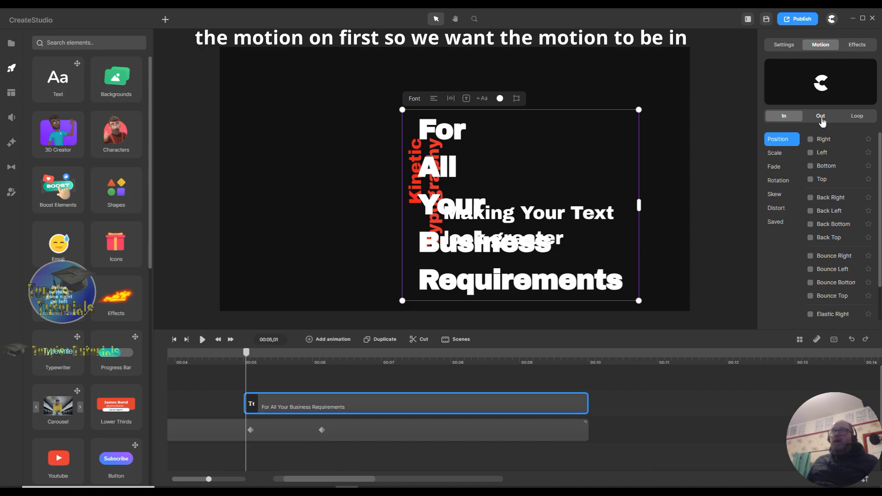
{"action": "left_click", "coordinate": [809, 166]}
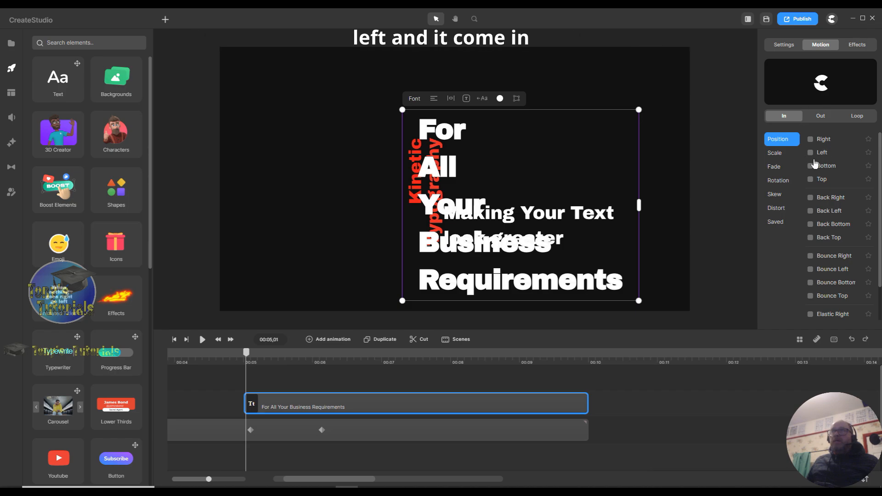
{"action": "left_click", "coordinate": [811, 153]}
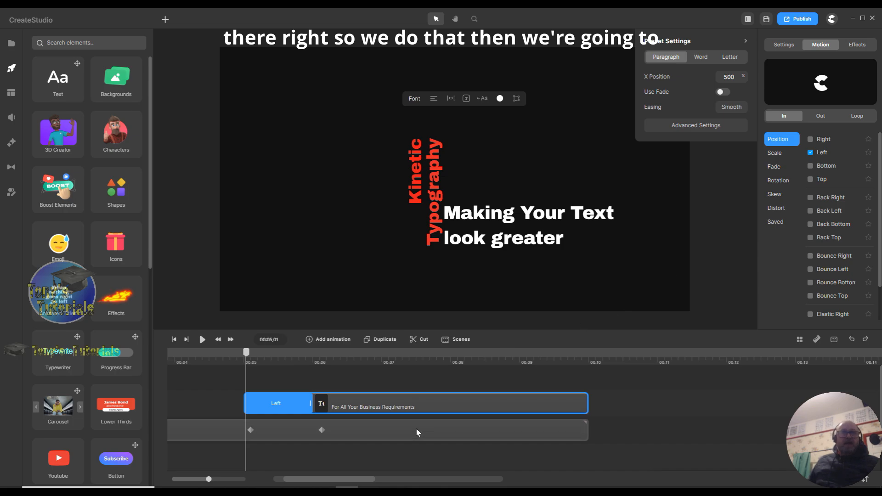
Duplicate the animated "For All Your Business Requirements" clip and split the upper copy at 00:06,00, where its Left motion ends.
{"action": "left_click", "coordinate": [388, 344]}
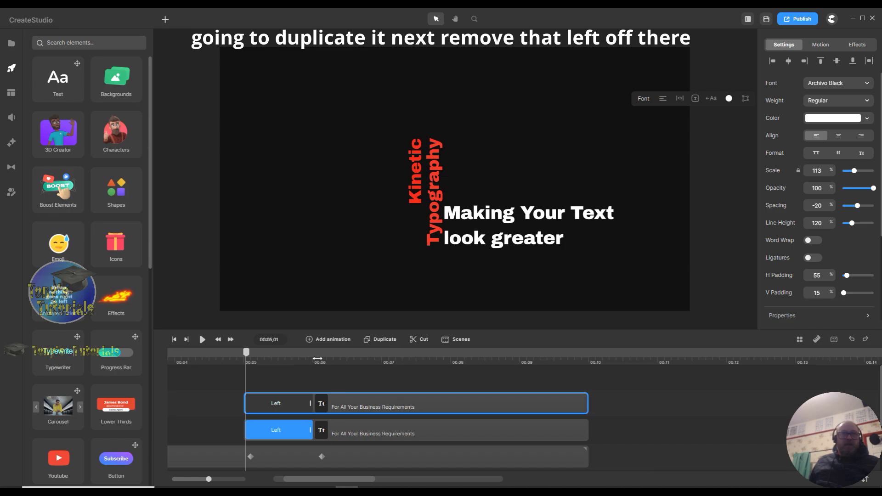
{"action": "left_click_drag", "start_coordinate": [311, 359], "coordinate": [313, 360]}
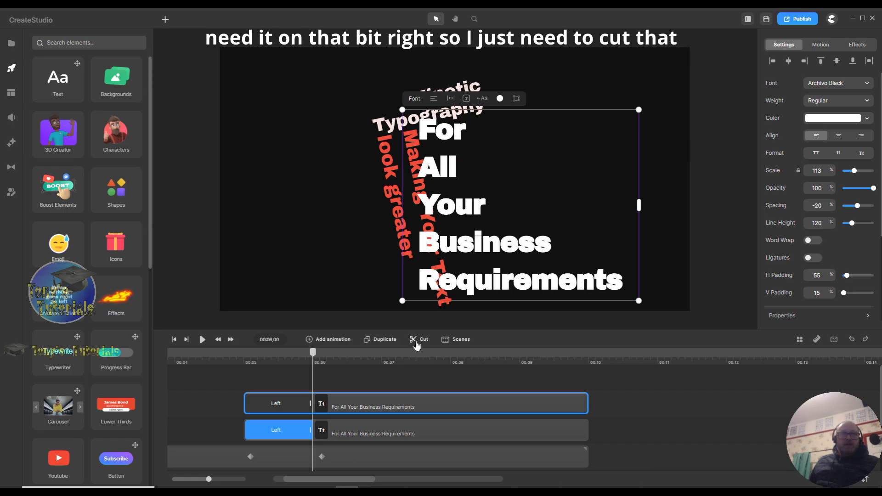
{"action": "left_click", "coordinate": [660, 395]}
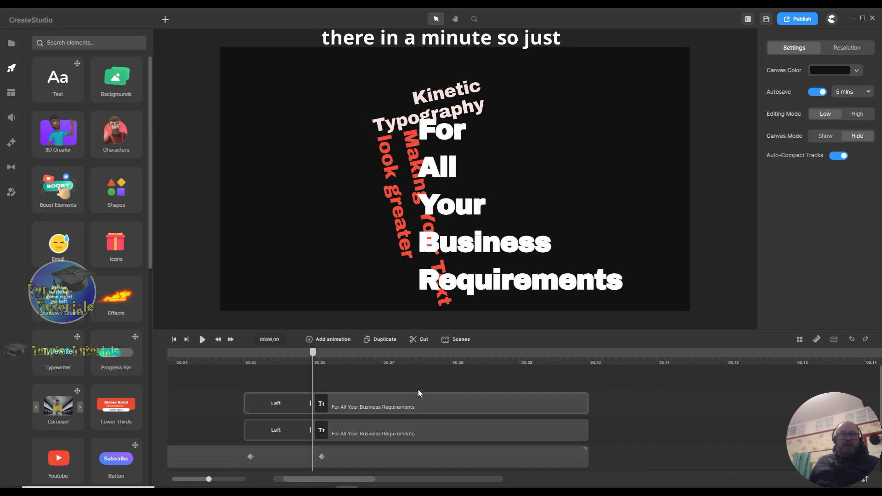
{"action": "left_click", "coordinate": [301, 403]}
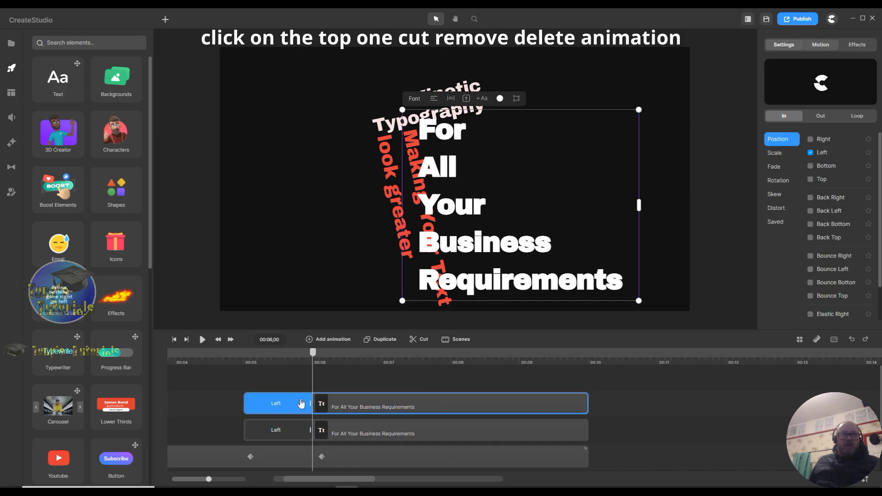
{"action": "left_click", "coordinate": [416, 339]}
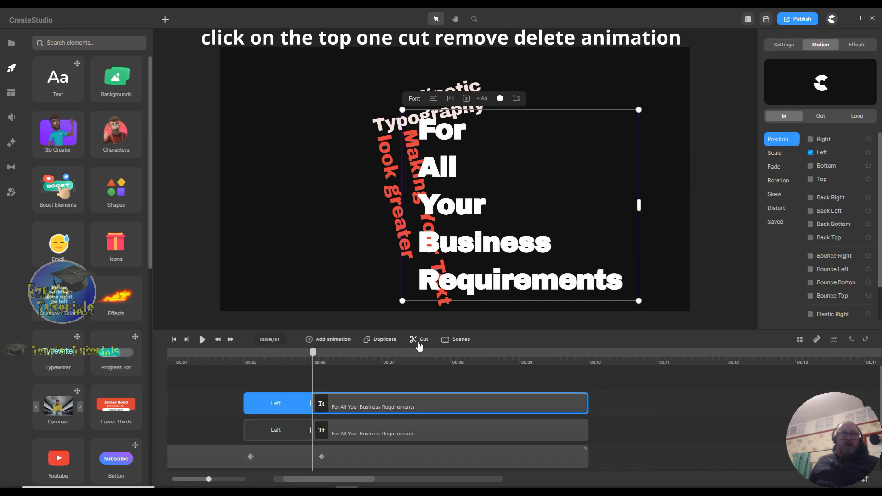
Remove the Left animation from the first part of the split upper clip.
{"action": "right_click", "coordinate": [286, 404]}
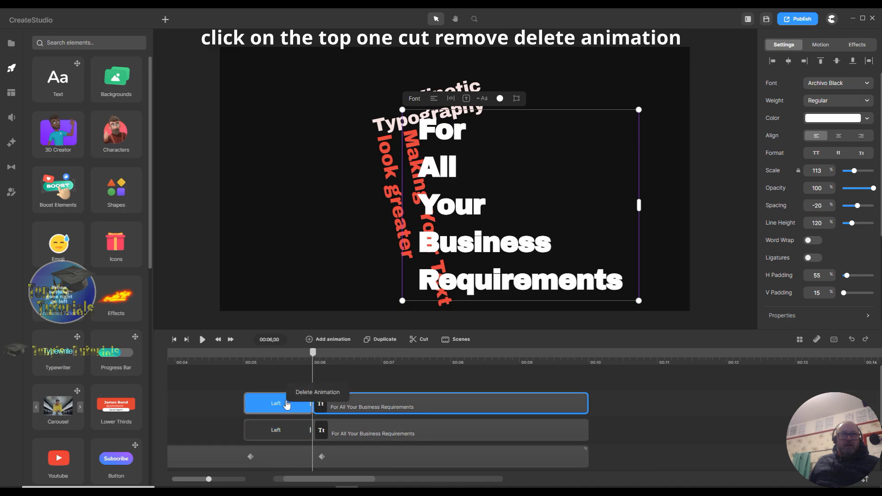
{"action": "left_click", "coordinate": [307, 394]}
{"action": "right_click", "coordinate": [287, 403]}
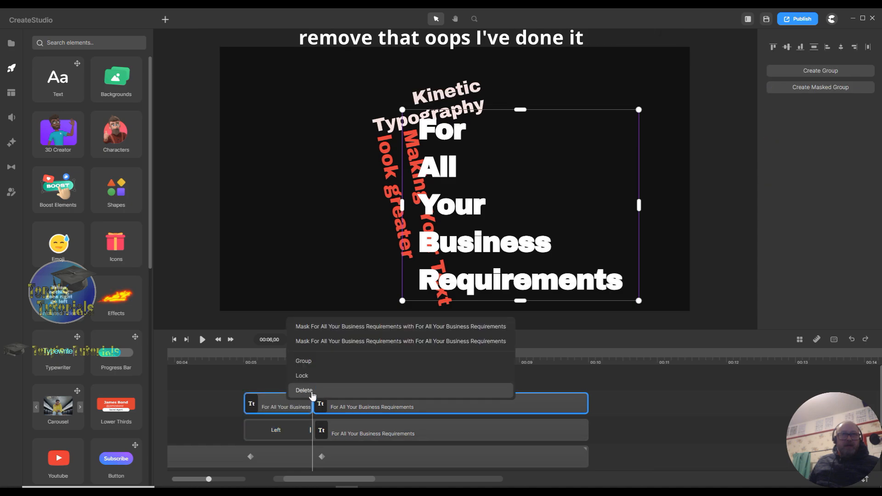
{"action": "left_click", "coordinate": [332, 388]}
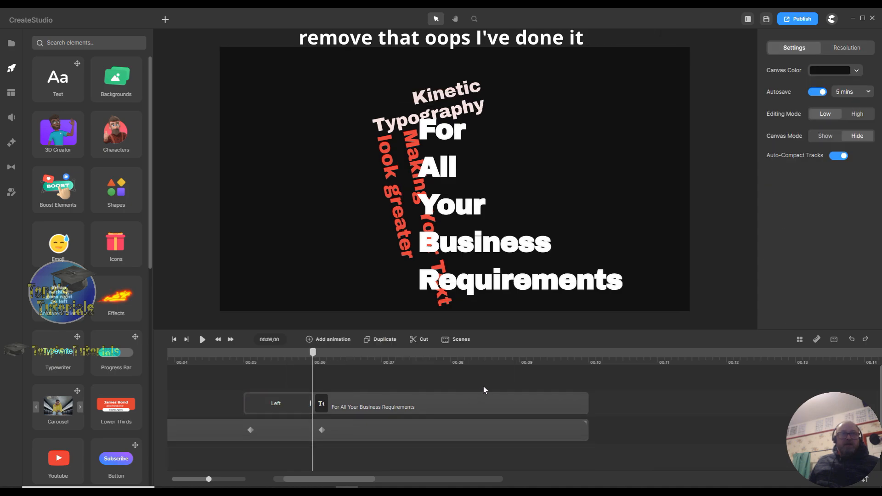
{"action": "left_click", "coordinate": [852, 340]}
{"action": "left_click", "coordinate": [673, 408]}
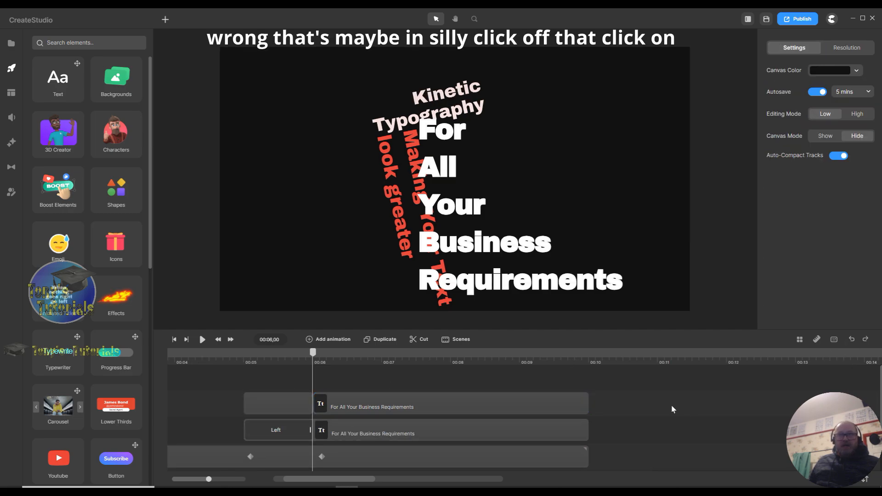
Delete only the short first part of the split upper clip, before 00:06,00.
{"action": "left_click", "coordinate": [281, 399]}
{"action": "right_click", "coordinate": [285, 399]}
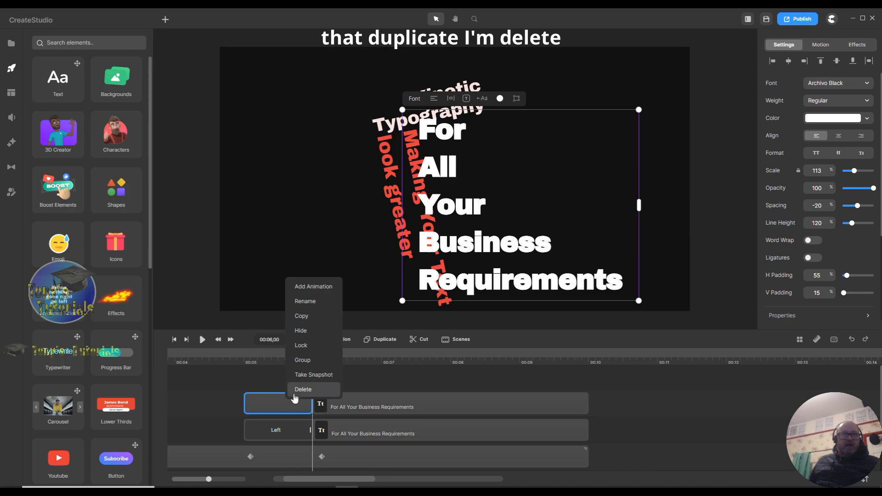
{"action": "left_click", "coordinate": [295, 394]}
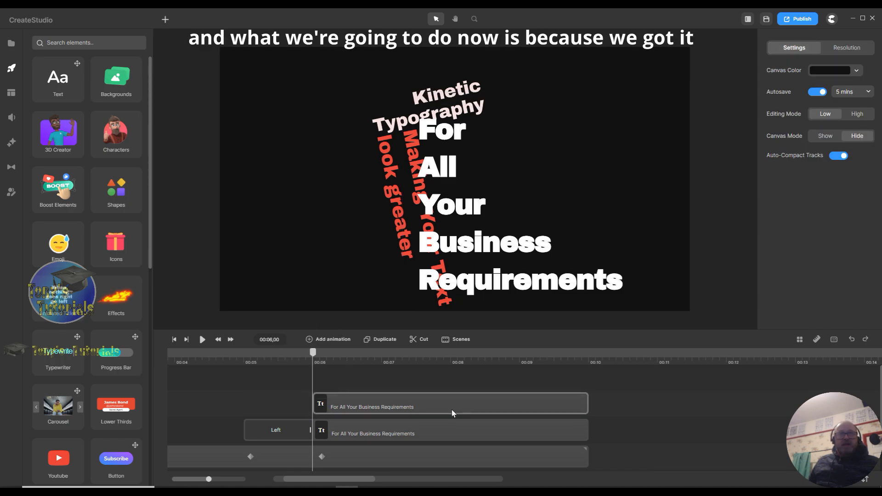
Trim the starts of both "For All Your Business Requirements" clips later, so the upper one begins where the lower one's Left motion ends.
{"action": "left_click", "coordinate": [475, 405]}
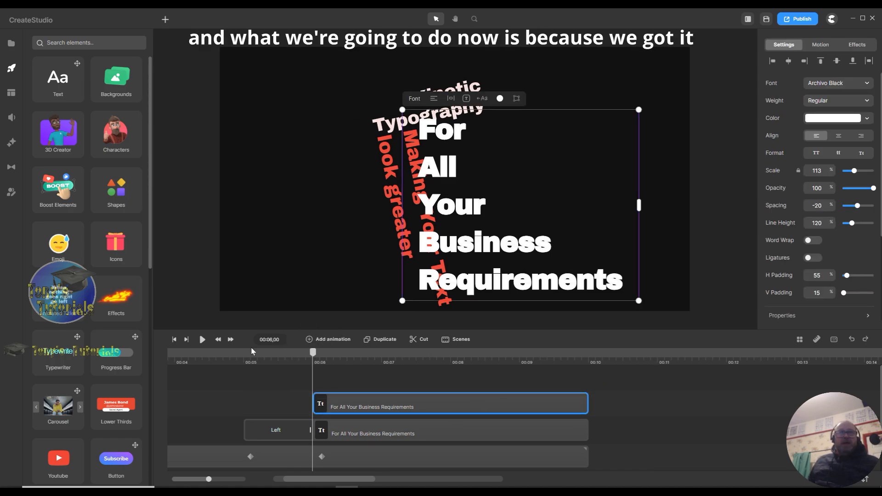
{"action": "left_click_drag", "start_coordinate": [313, 353], "coordinate": [298, 367]}
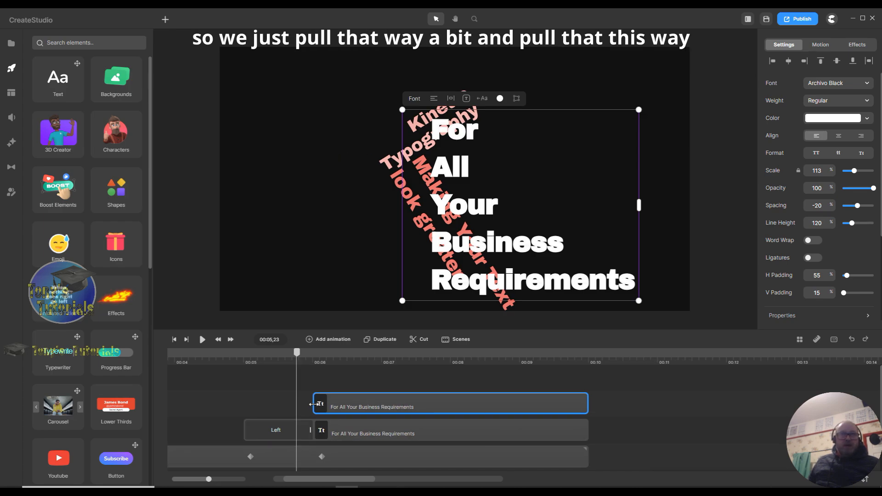
{"action": "left_click_drag", "start_coordinate": [314, 403], "coordinate": [325, 404]}
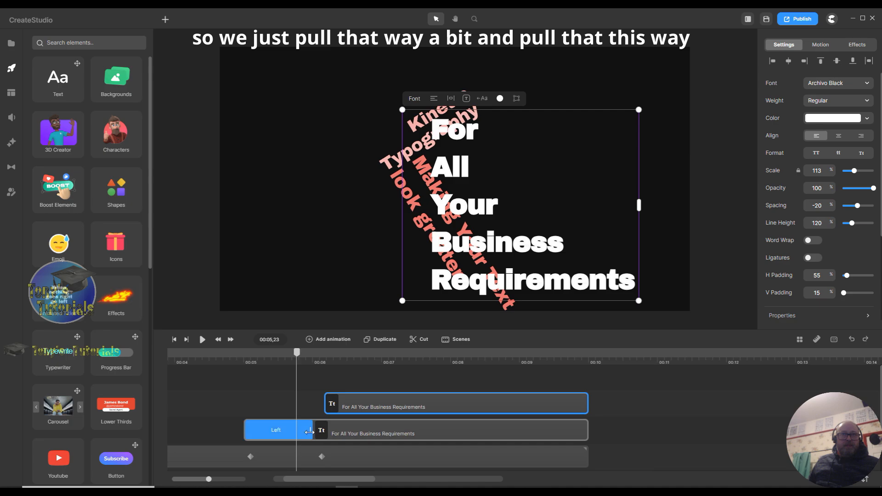
{"action": "left_click_drag", "start_coordinate": [245, 430], "coordinate": [261, 429]}
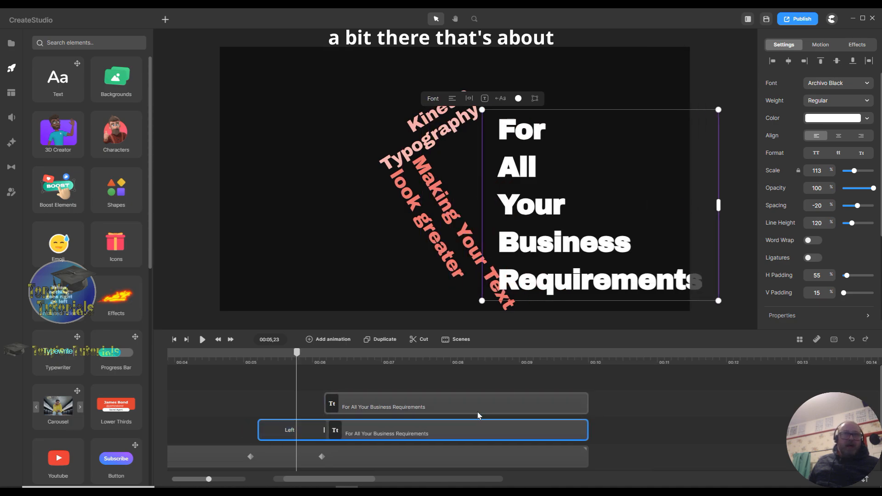
{"action": "left_click", "coordinate": [323, 401]}
{"action": "left_click_drag", "start_coordinate": [323, 401], "coordinate": [325, 400]}
Lengthen the lower clip's Left animation slightly so it ends just past the start of the upper clip.
{"action": "mouse_move", "coordinate": [296, 358]}
{"action": "left_mouse_down"}
{"action": "mouse_move", "coordinate": [237, 358]}
{"action": "mouse_move", "coordinate": [323, 365]}
{"action": "mouse_move", "coordinate": [293, 363]}
{"action": "left_mouse_up"}
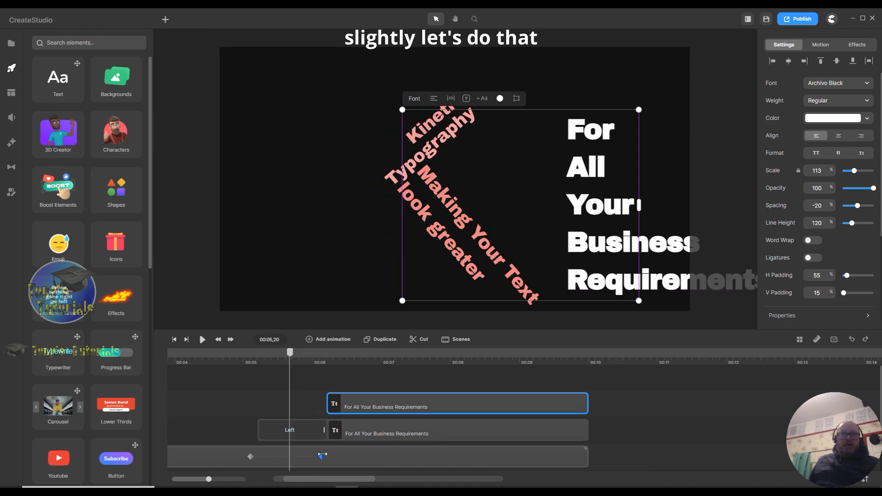
{"action": "left_click", "coordinate": [323, 434]}
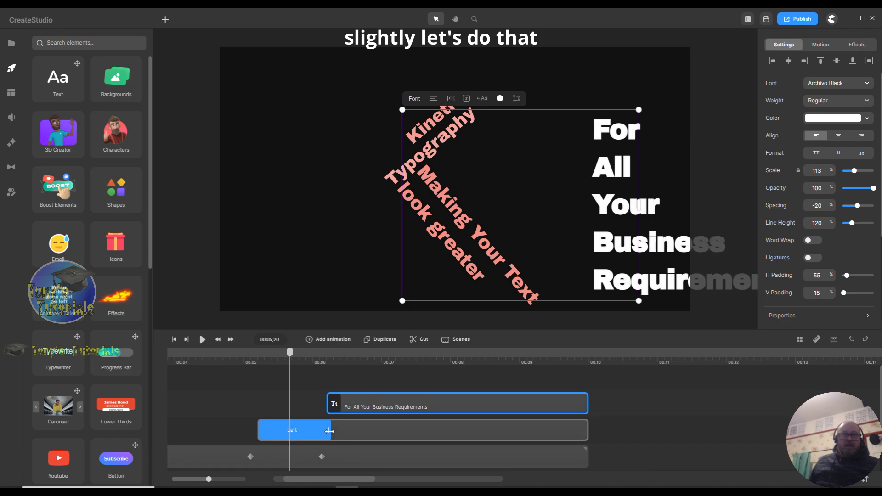
{"action": "left_click", "coordinate": [313, 428]}
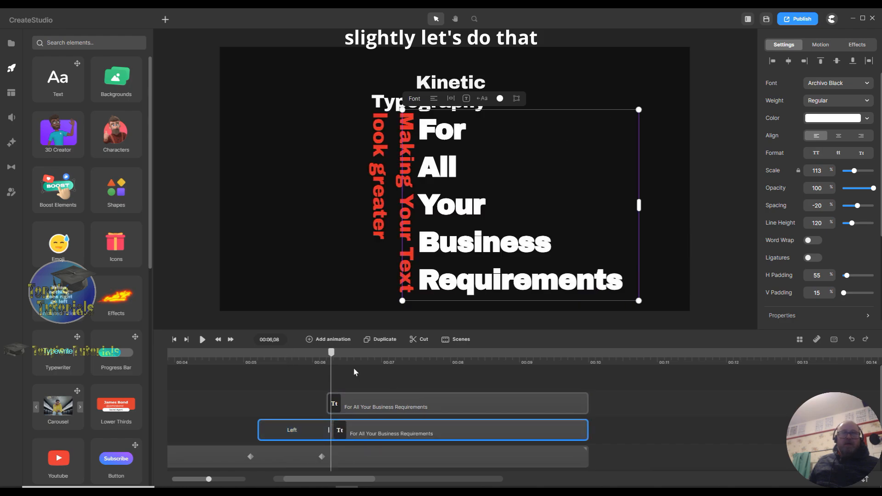
{"action": "mouse_move", "coordinate": [331, 357]}
{"action": "left_mouse_down"}
{"action": "mouse_move", "coordinate": [290, 358]}
{"action": "mouse_move", "coordinate": [327, 357]}
{"action": "left_mouse_up"}
Trim the lower clip's start slightly later and move the upper clip's start to about 00:06,10, near the end of the Left motion.
{"action": "left_click", "coordinate": [292, 430]}
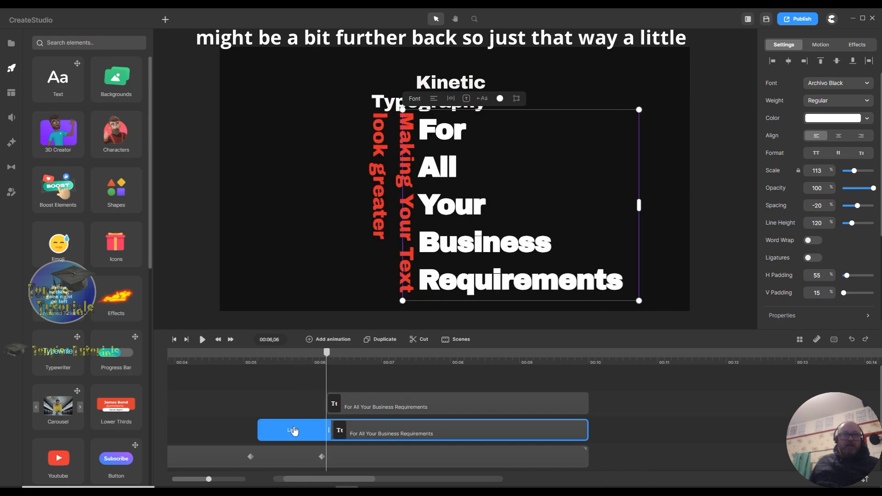
{"action": "left_click_drag", "start_coordinate": [257, 428], "coordinate": [263, 429]}
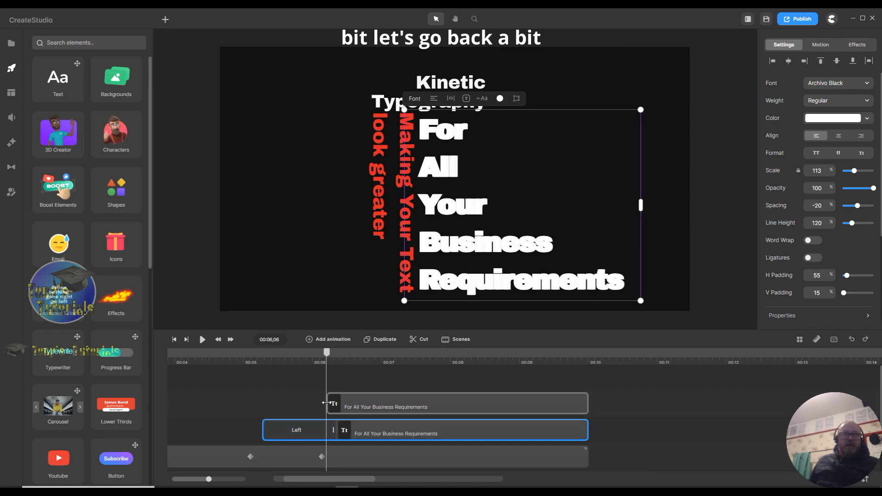
{"action": "left_click_drag", "start_coordinate": [327, 402], "coordinate": [337, 401]}
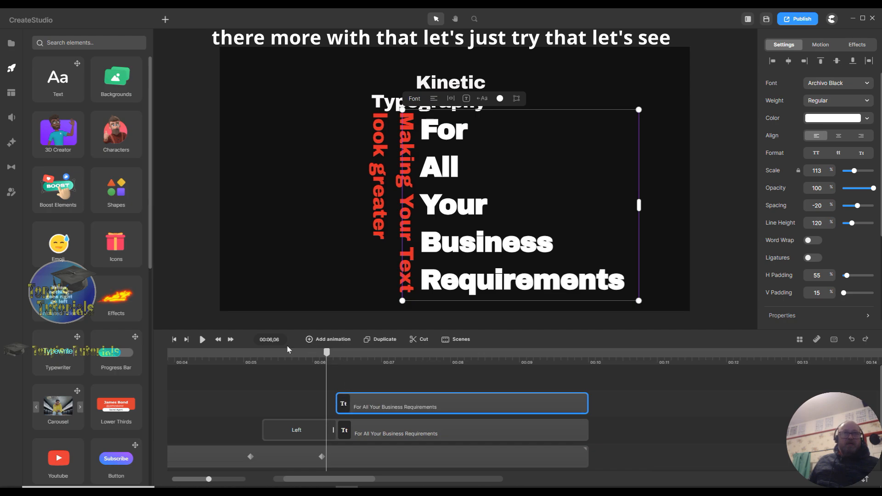
{"action": "mouse_move", "coordinate": [327, 352]}
{"action": "left_mouse_down"}
{"action": "mouse_move", "coordinate": [262, 354]}
{"action": "mouse_move", "coordinate": [333, 360]}
{"action": "left_mouse_up"}
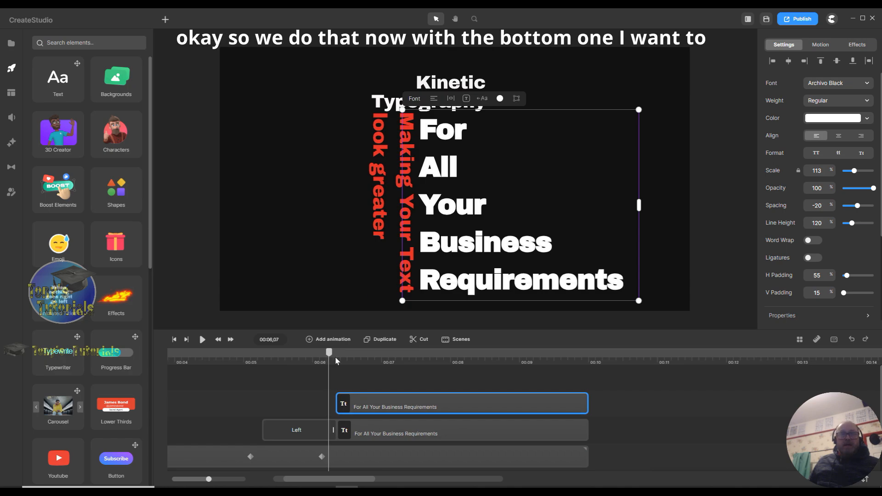
{"action": "left_click", "coordinate": [336, 358]}
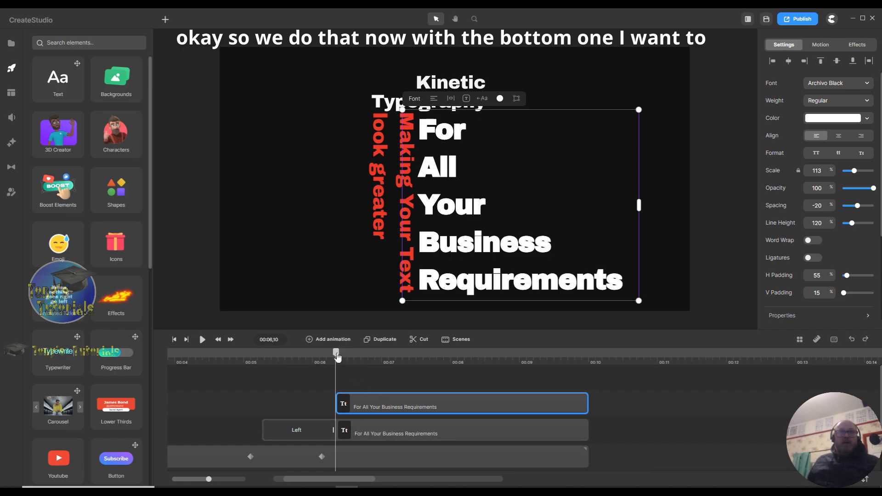
Add a linear animation for opacity and fill to the lower "For All Your Business Requirements" clip, starting at about 00:07,04.
{"action": "left_click_drag", "start_coordinate": [338, 360], "coordinate": [392, 363]}
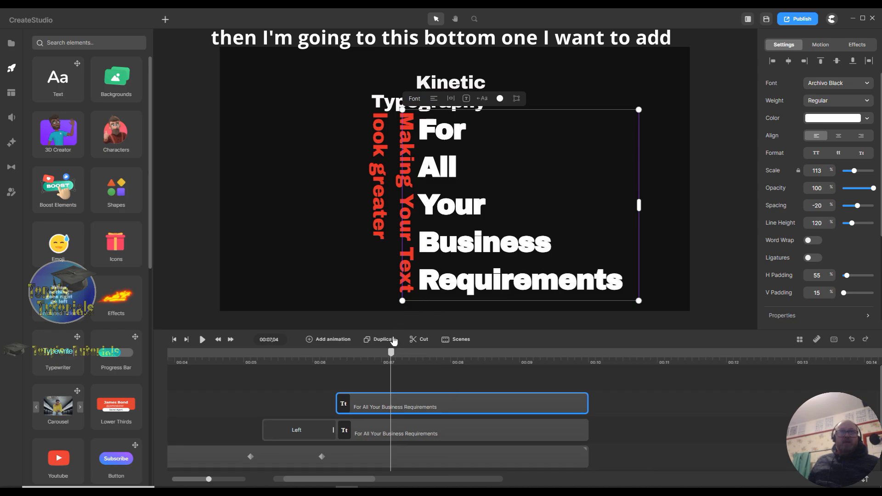
{"action": "left_click", "coordinate": [388, 436]}
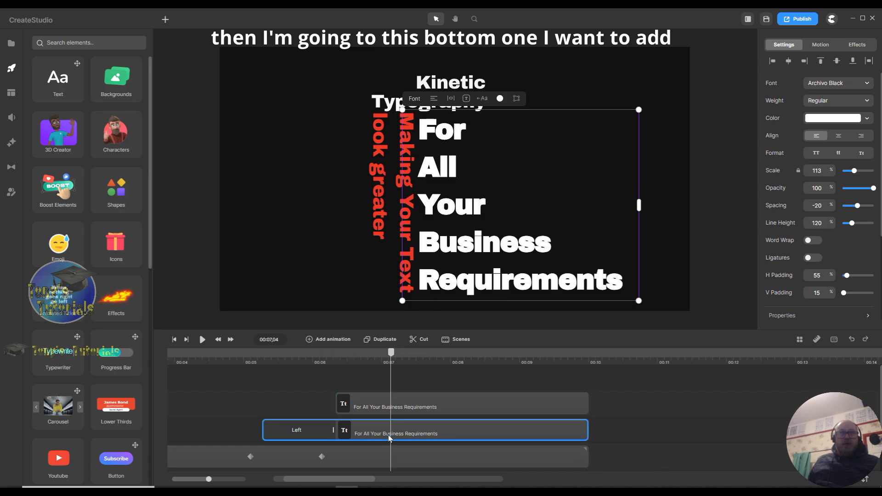
{"action": "left_click", "coordinate": [310, 340]}
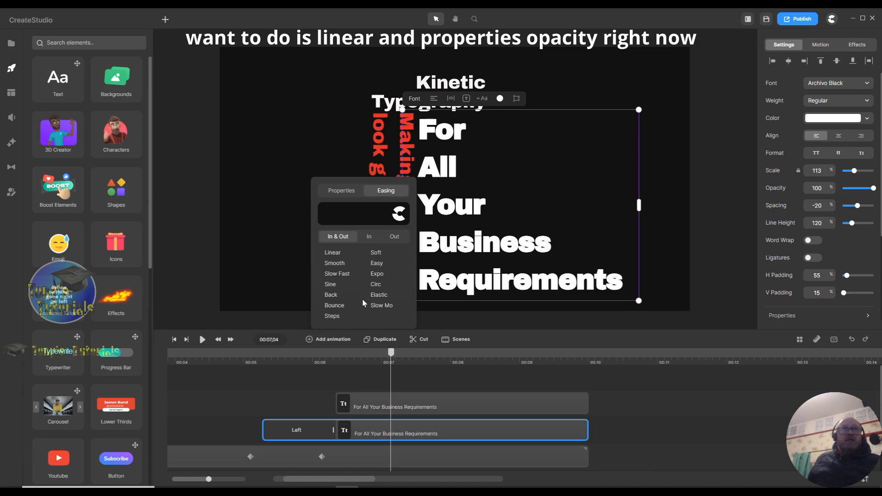
{"action": "left_click", "coordinate": [332, 253]}
{"action": "left_click", "coordinate": [339, 192]}
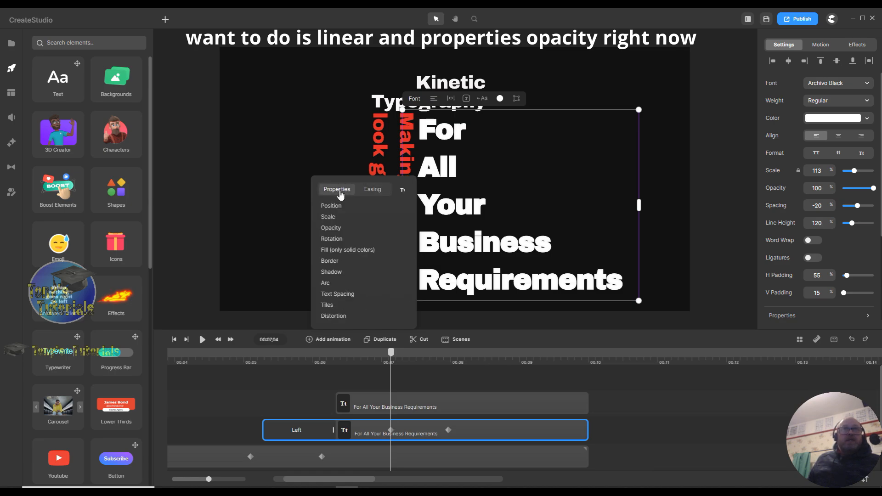
{"action": "left_click", "coordinate": [339, 230]}
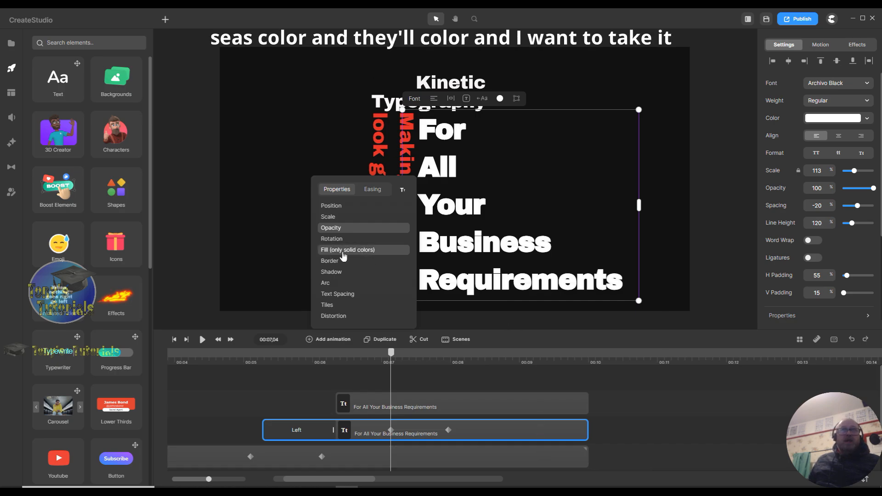
Move the animation's end keyframe to about 00:08,20 and try to change its fill colour to light blue.
{"action": "left_click", "coordinate": [449, 431]}
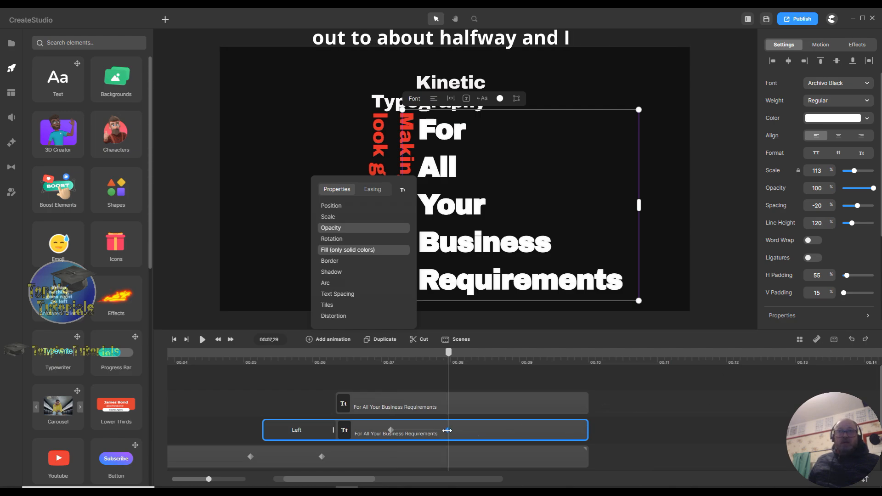
{"action": "left_click_drag", "start_coordinate": [447, 429], "coordinate": [496, 430]}
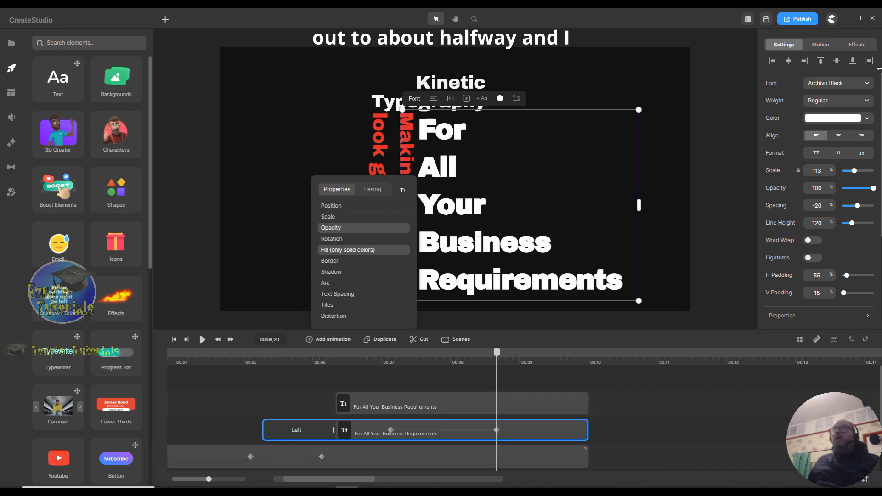
{"action": "left_click", "coordinate": [827, 121]}
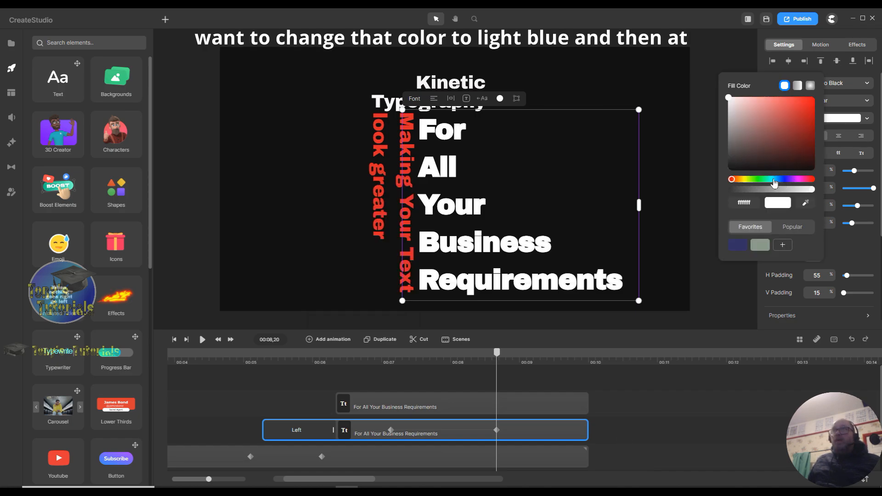
{"action": "left_click", "coordinate": [773, 180]}
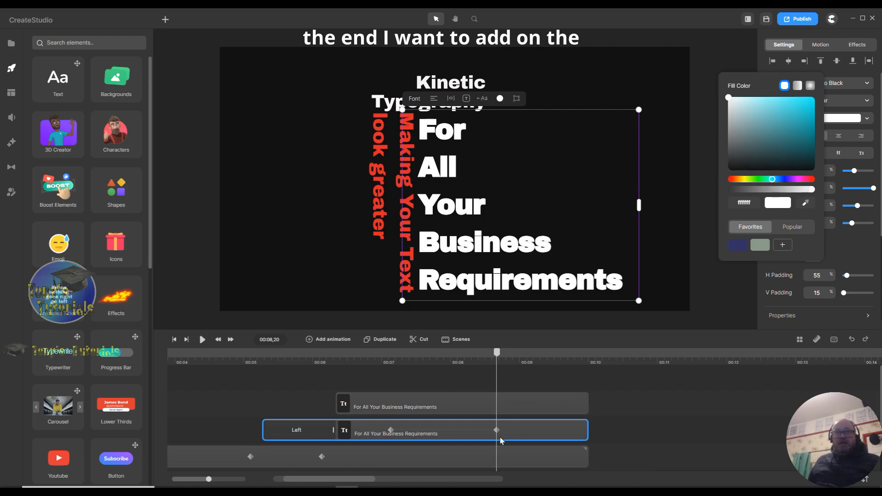
Add a Fade Out exit motion to the lower clip and move its end keyframe to about 00:08,27, just before the fade.
{"action": "left_click_drag", "start_coordinate": [496, 353], "coordinate": [548, 356]}
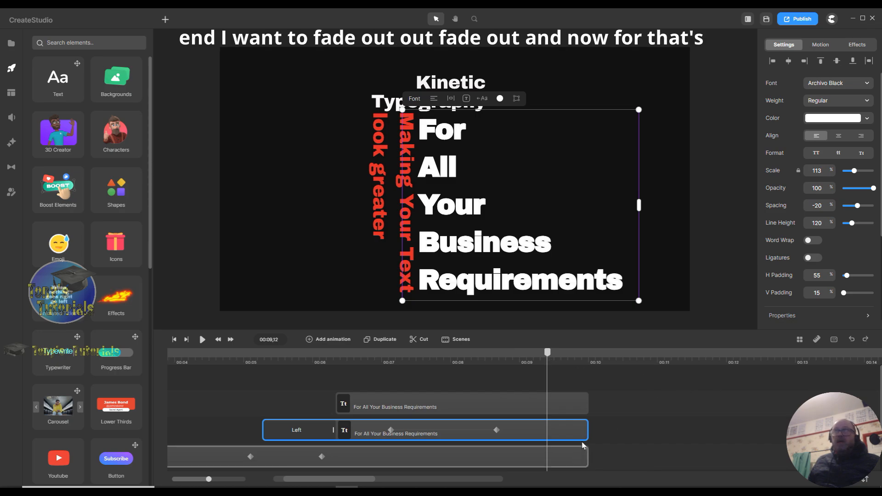
{"action": "left_click", "coordinate": [833, 47]}
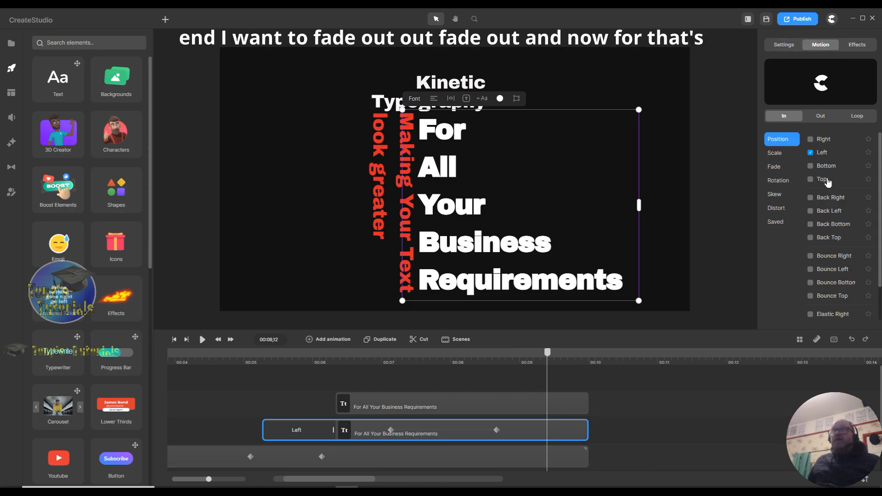
{"action": "left_click", "coordinate": [821, 118]}
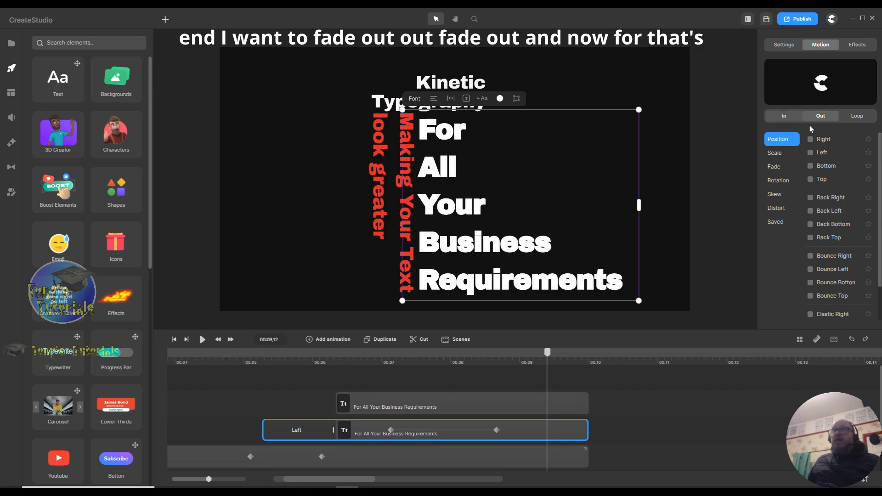
{"action": "left_click", "coordinate": [783, 169]}
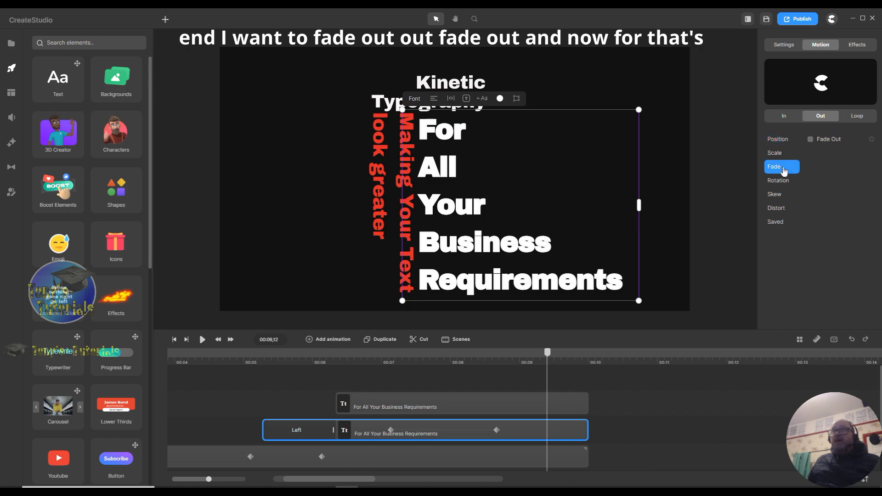
{"action": "left_click", "coordinate": [811, 140]}
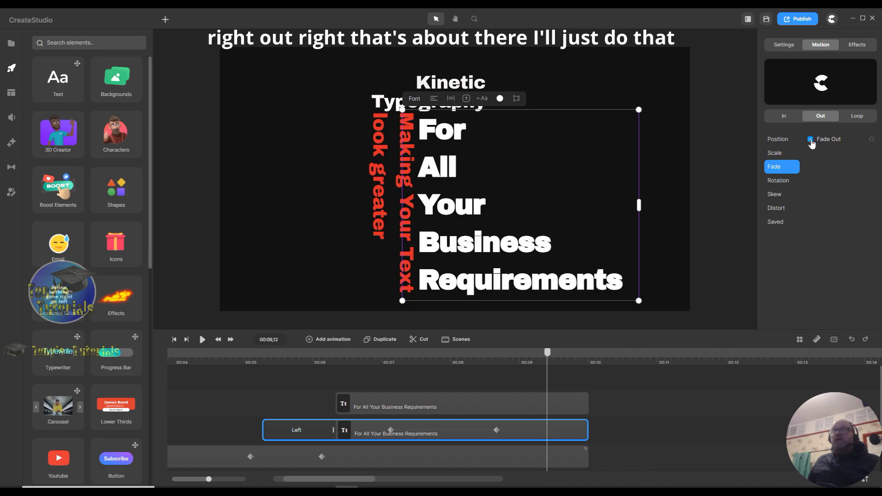
{"action": "left_click", "coordinate": [812, 141]}
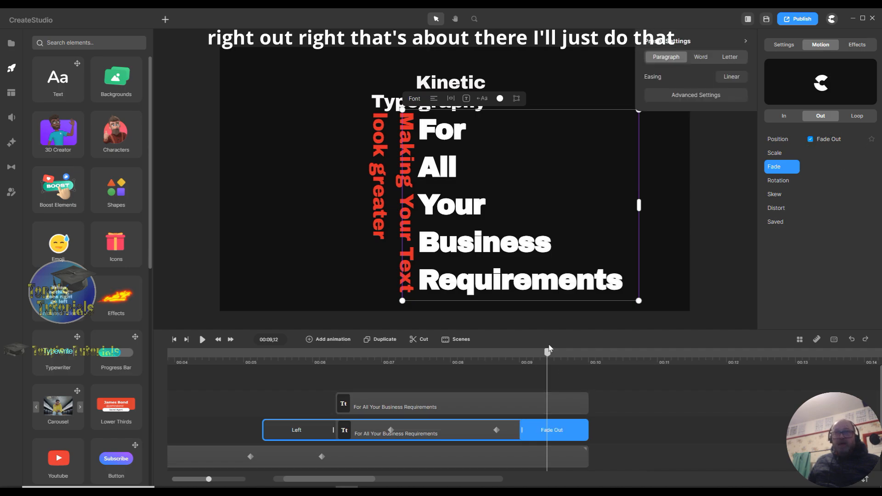
{"action": "left_click_drag", "start_coordinate": [547, 353], "coordinate": [491, 365]}
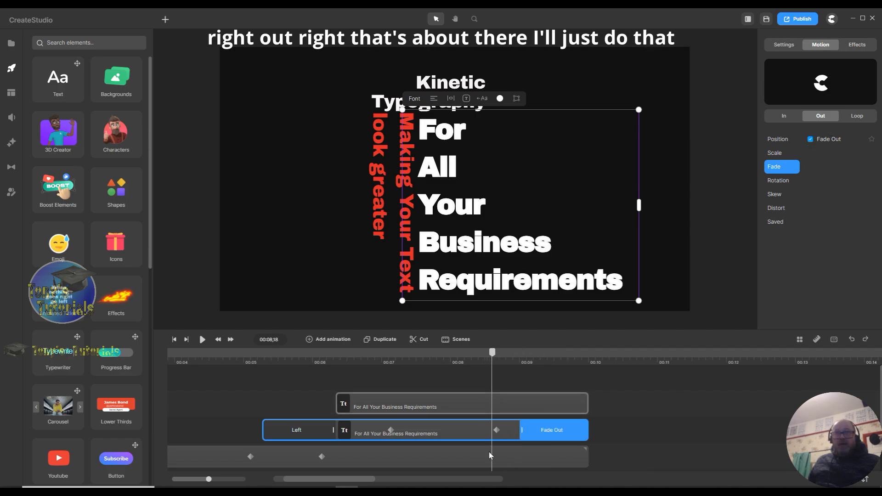
{"action": "left_click_drag", "start_coordinate": [494, 431], "coordinate": [512, 434]}
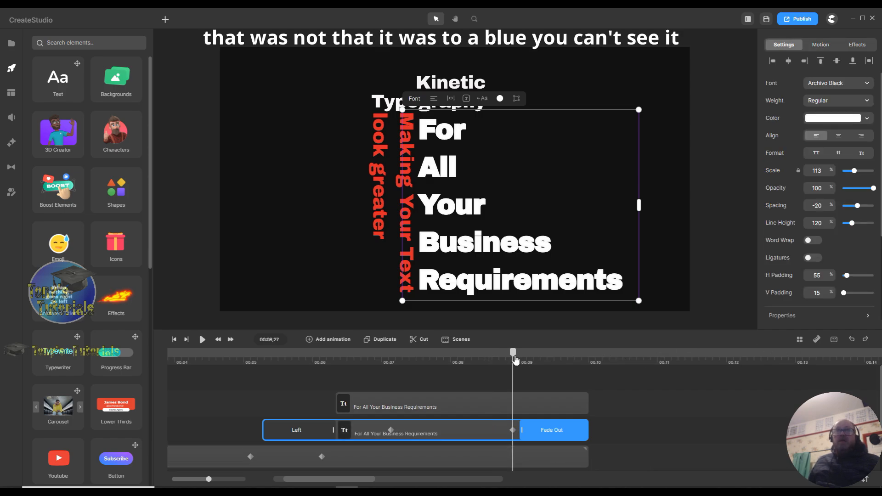
Make the fill of the upper "For All Your Business Requirements" clip fully transparent.
{"action": "left_click_drag", "start_coordinate": [514, 353], "coordinate": [334, 365]}
{"action": "left_click", "coordinate": [407, 413]}
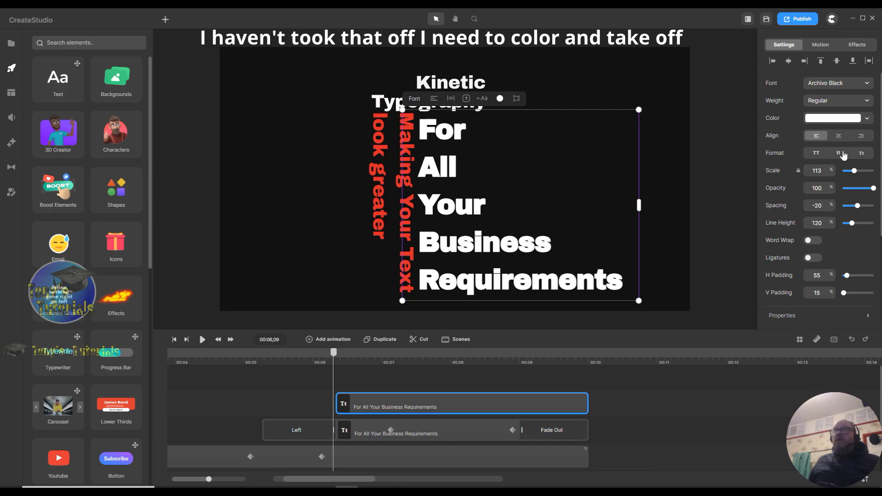
{"action": "left_click", "coordinate": [839, 122]}
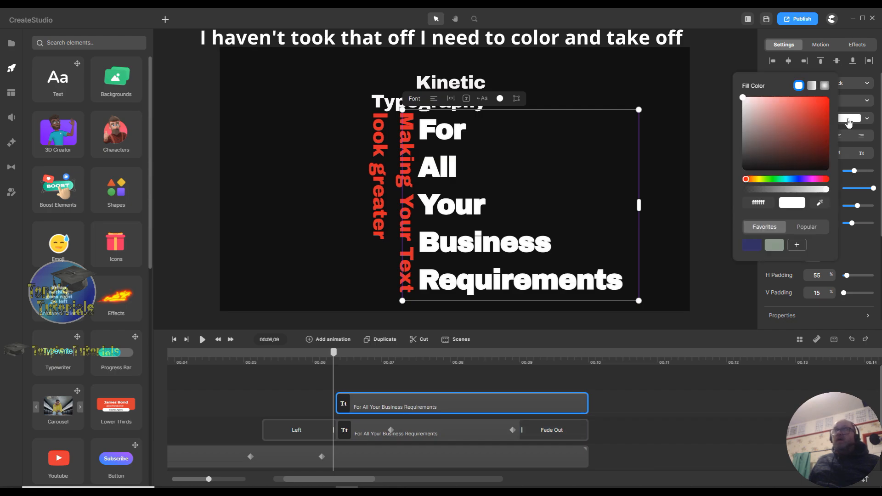
{"action": "left_click_drag", "start_coordinate": [827, 189], "coordinate": [714, 194]}
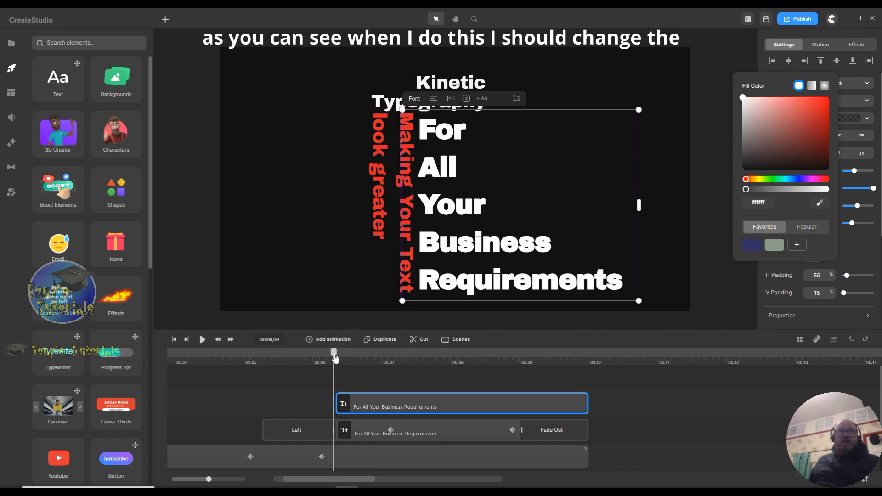
Set the fill colour to teal blue at the lower clip's end keyframe, at 00:08,27.
{"action": "left_click_drag", "start_coordinate": [335, 355], "coordinate": [514, 406]}
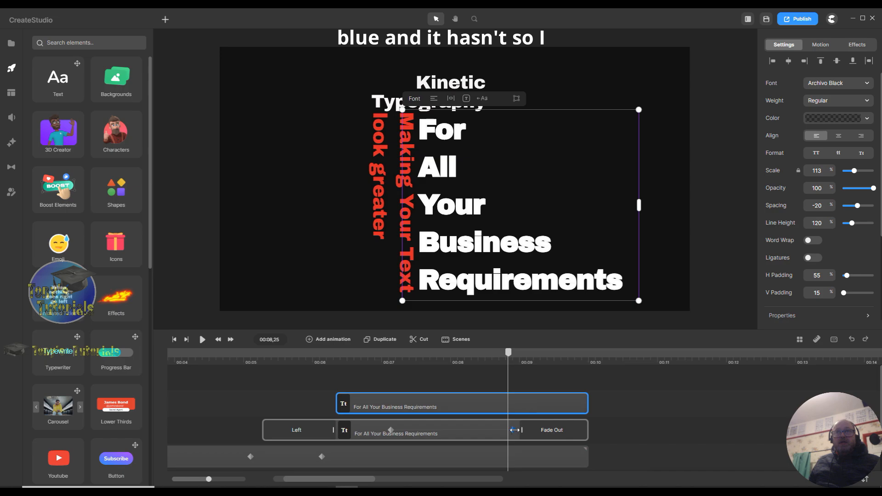
{"action": "left_click", "coordinate": [514, 429]}
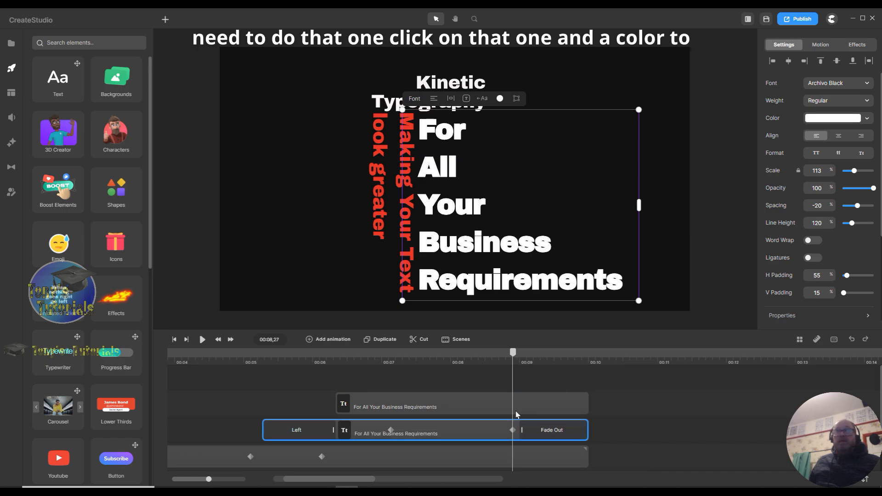
{"action": "left_click", "coordinate": [835, 119]}
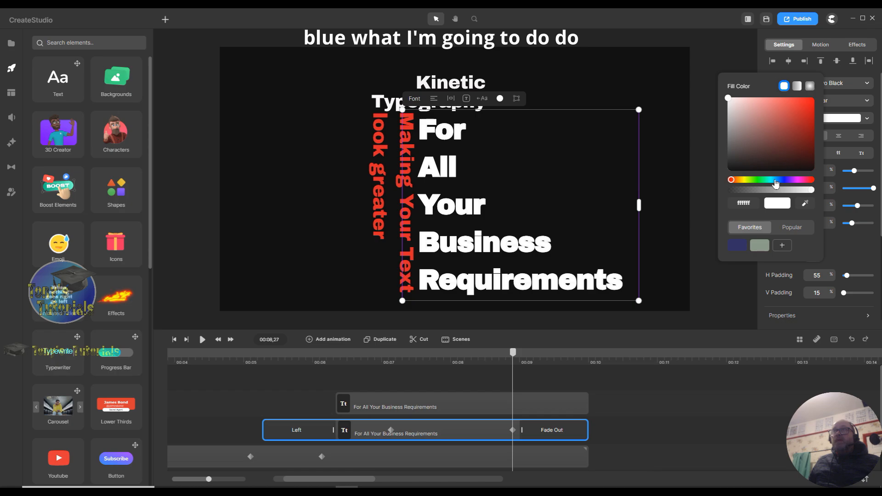
{"action": "left_click", "coordinate": [773, 180]}
{"action": "left_click", "coordinate": [802, 122]}
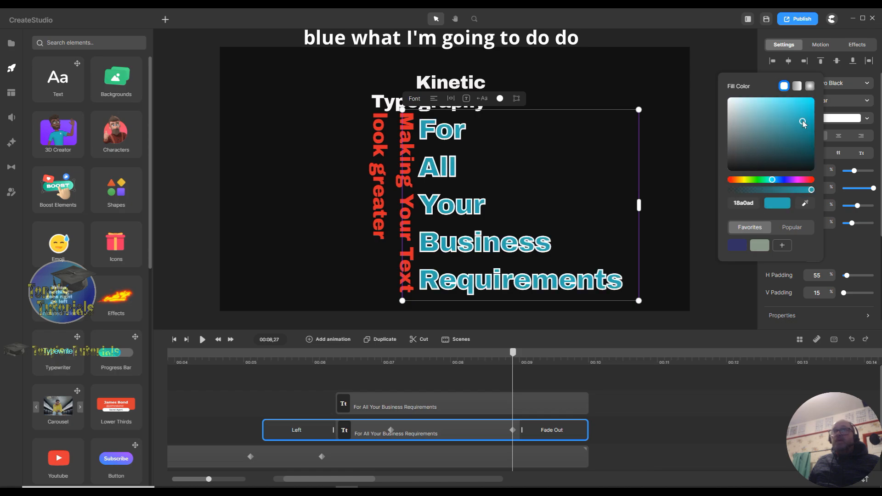
{"action": "left_click", "coordinate": [513, 353]}
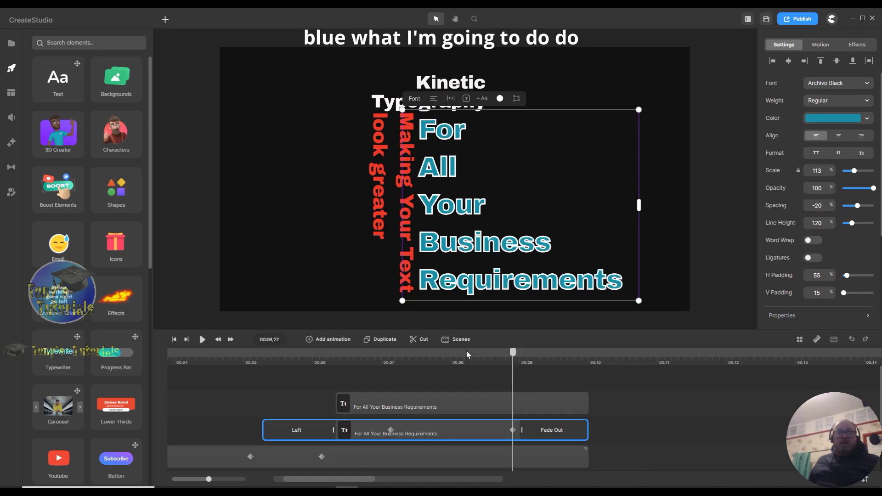
Preview the colour change and fade, and trim the lower clip's end back to about 00:09,12.
{"action": "left_click", "coordinate": [331, 354]}
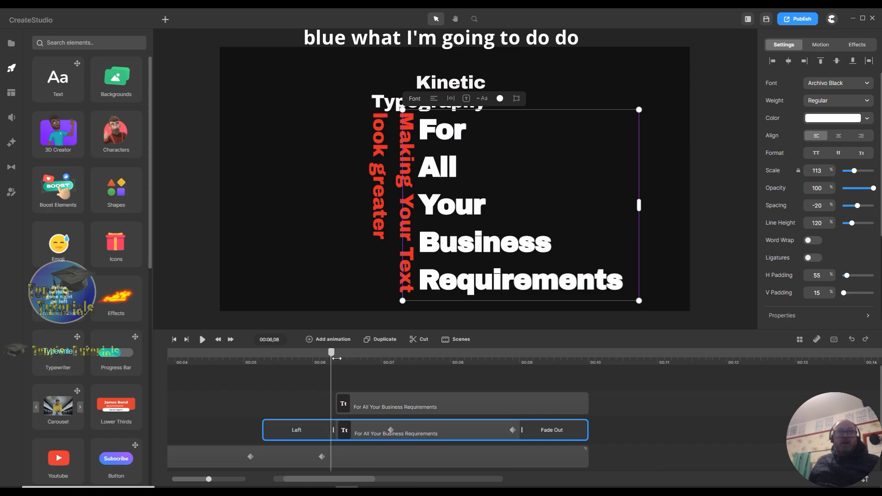
{"action": "left_click_drag", "start_coordinate": [334, 358], "coordinate": [566, 377]}
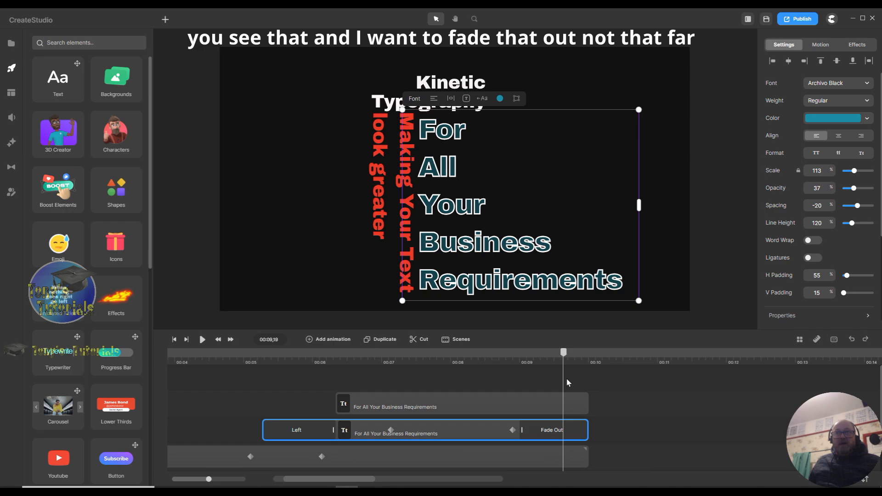
{"action": "left_click_drag", "start_coordinate": [587, 429], "coordinate": [548, 427]}
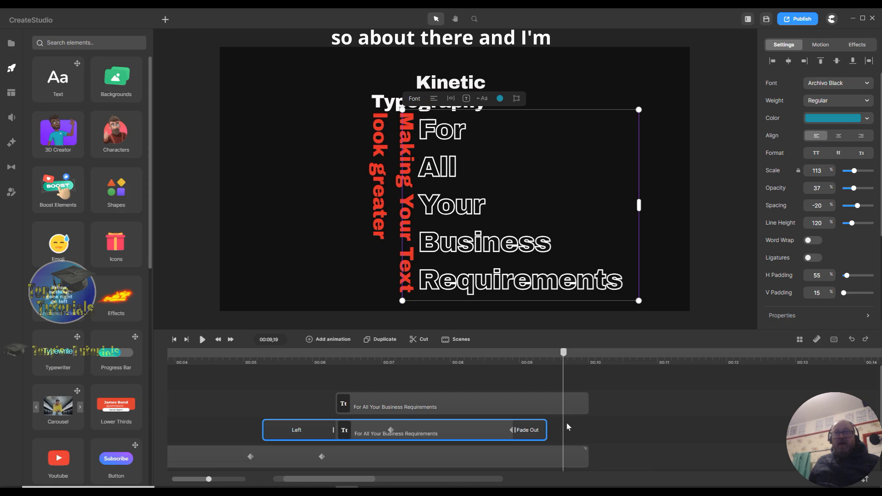
{"action": "left_click_drag", "start_coordinate": [563, 353], "coordinate": [548, 362]}
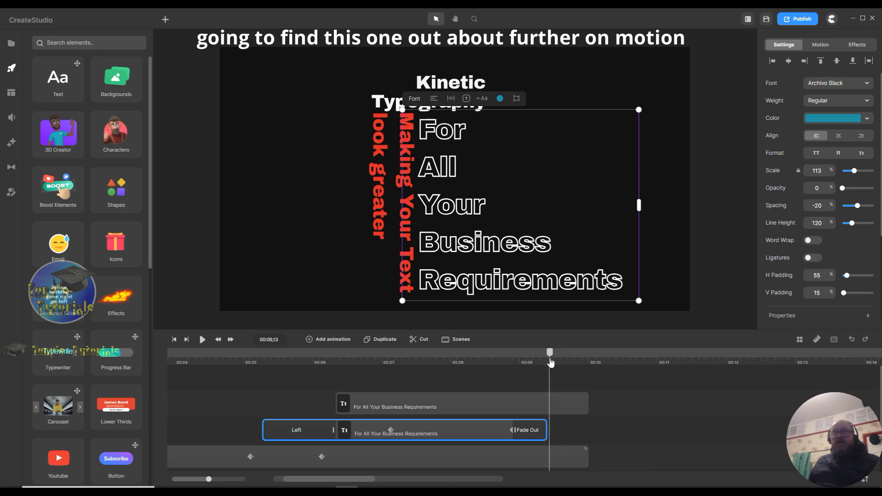
Apply the Fade Out exit motion to the upper "For All Your Business Requirements" clip.
{"action": "left_click", "coordinate": [821, 45]}
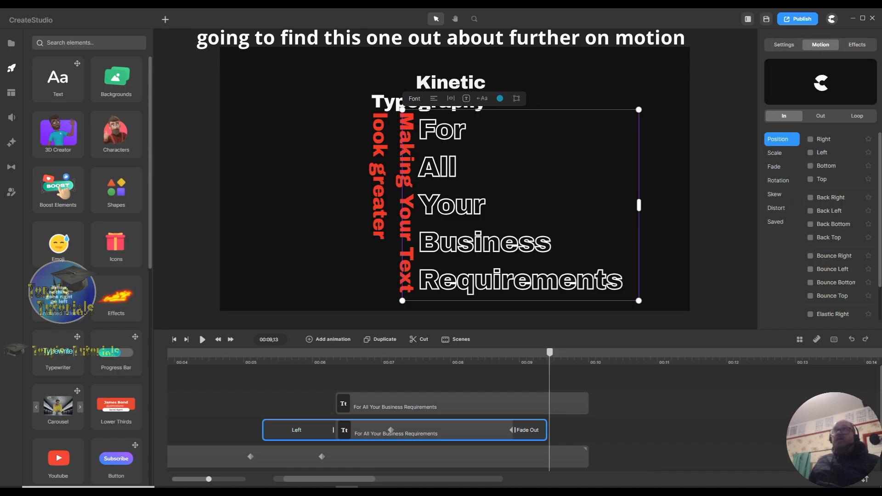
{"action": "left_click", "coordinate": [820, 119]}
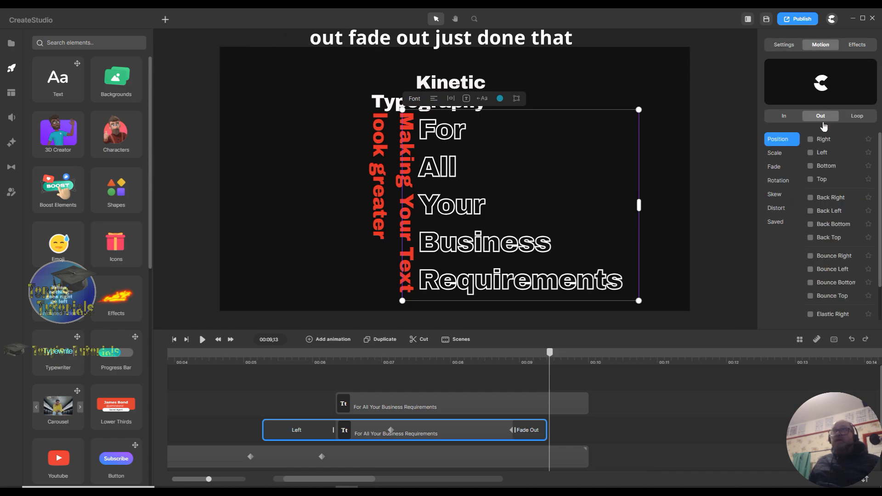
{"action": "left_click", "coordinate": [778, 168]}
{"action": "left_click", "coordinate": [815, 143]}
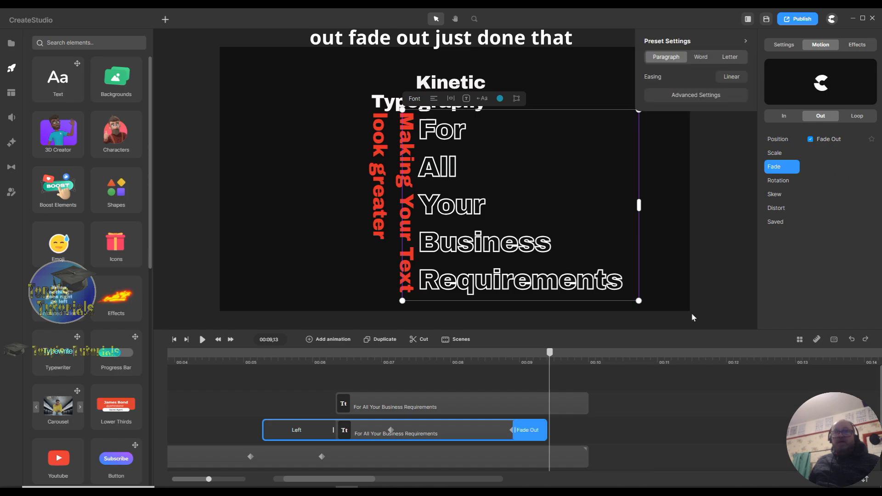
{"action": "left_click", "coordinate": [577, 398]}
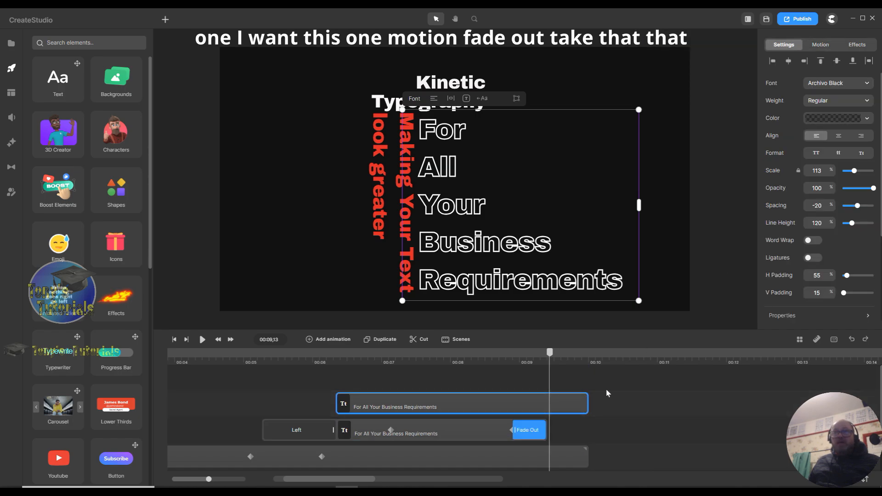
{"action": "left_click", "coordinate": [821, 54]}
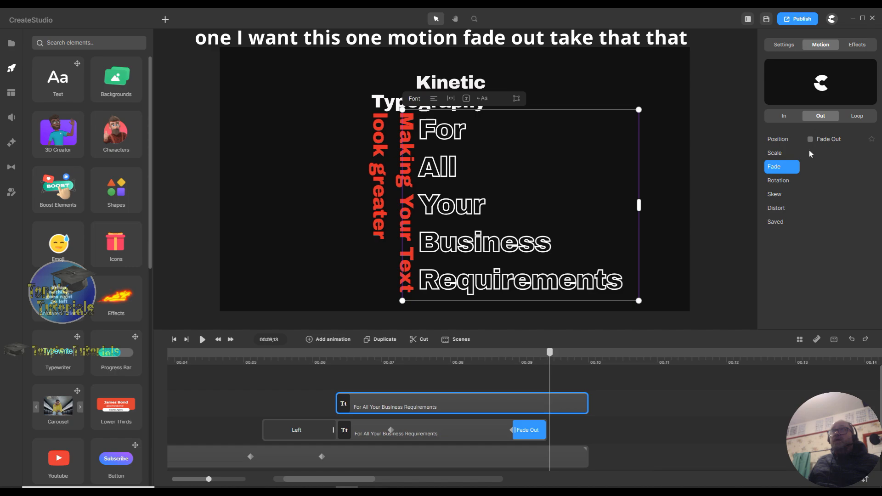
{"action": "left_click", "coordinate": [809, 139]}
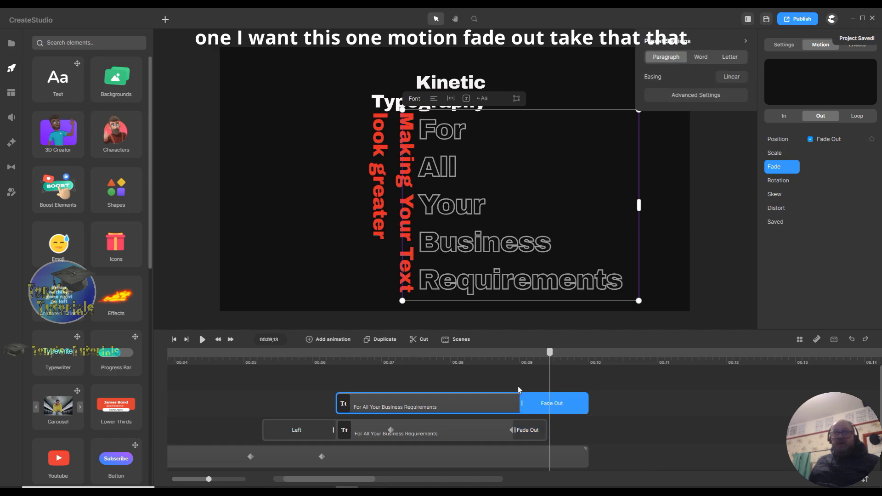
Shorten the upper "For All Your Business Requirements" clip's Fade Out so it starts at about 00:09,14.
{"action": "left_click_drag", "start_coordinate": [522, 403], "coordinate": [554, 406]}
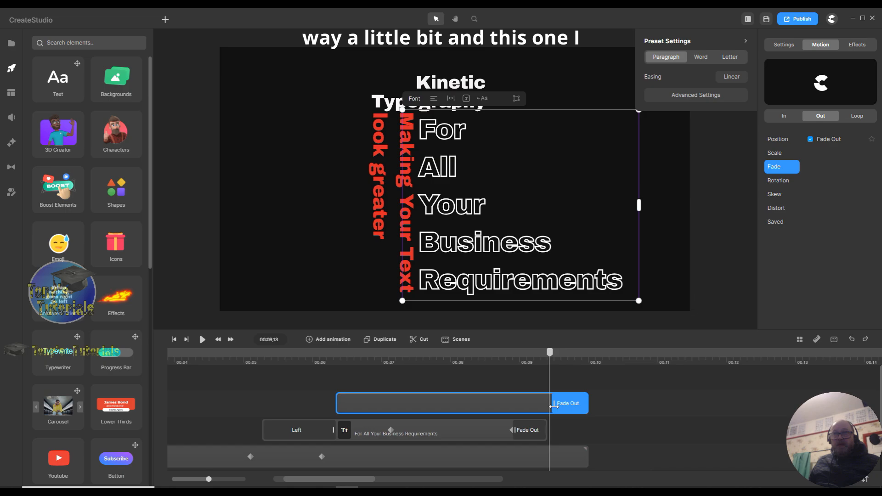
{"action": "left_click", "coordinate": [562, 459]}
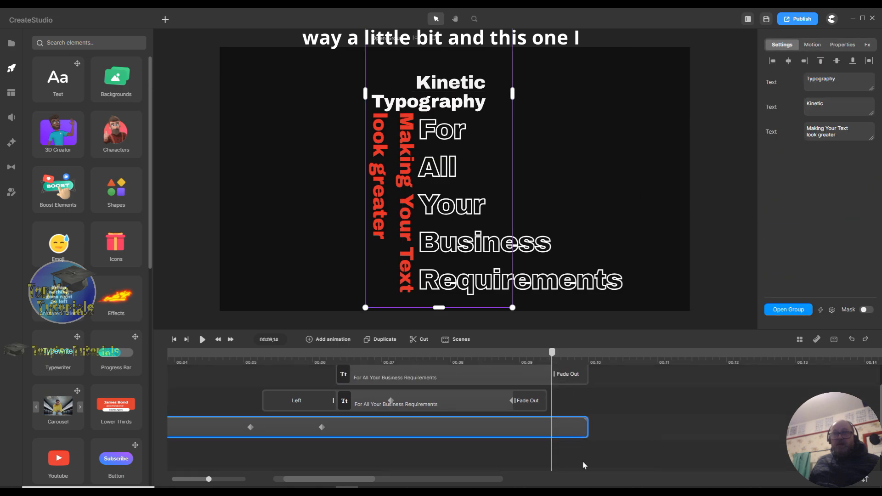
{"action": "left_click", "coordinate": [816, 48]}
{"action": "left_click", "coordinate": [774, 167]}
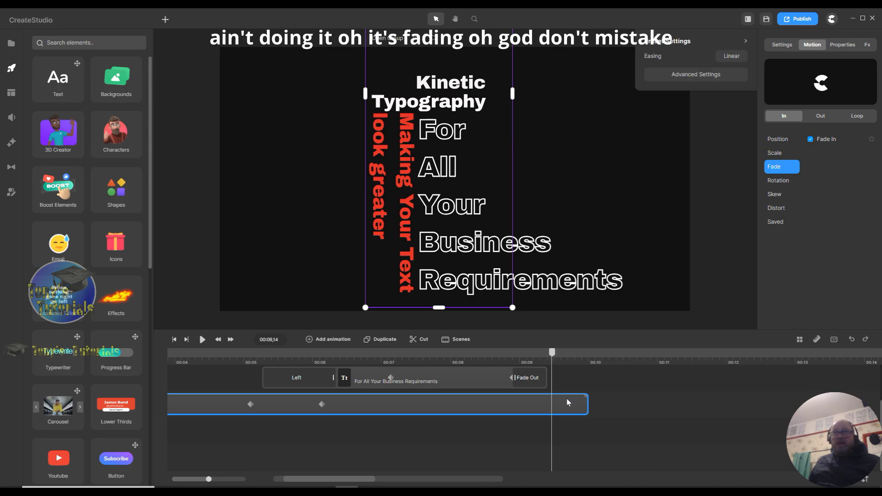
{"action": "left_click", "coordinate": [553, 357]}
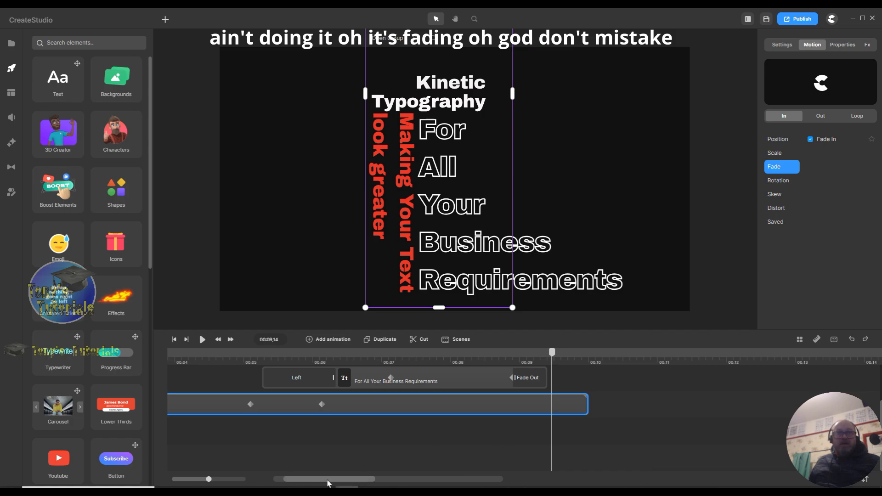
{"action": "left_click_drag", "start_coordinate": [329, 483], "coordinate": [305, 481]}
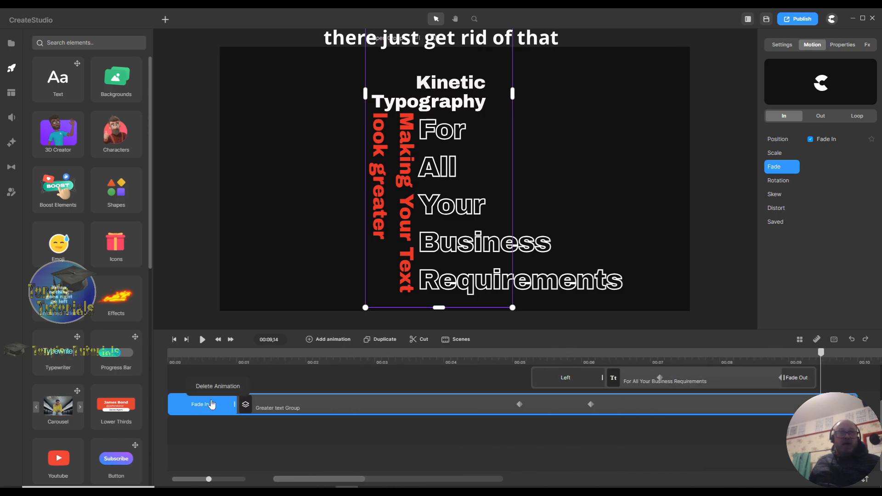
{"action": "left_click", "coordinate": [213, 388]}
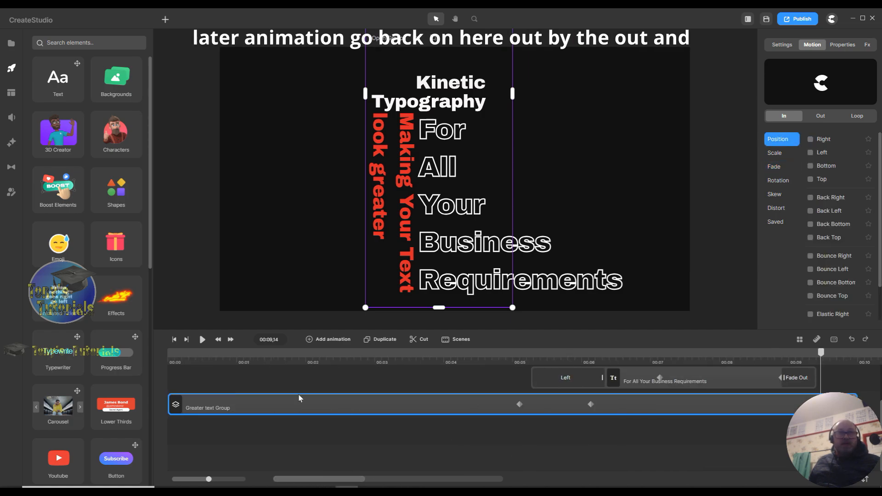
Apply the Fade Out exit motion to the Greater text Group and shorten it to start at about 00:09,15.
{"action": "left_click_drag", "start_coordinate": [354, 484], "coordinate": [369, 483]}
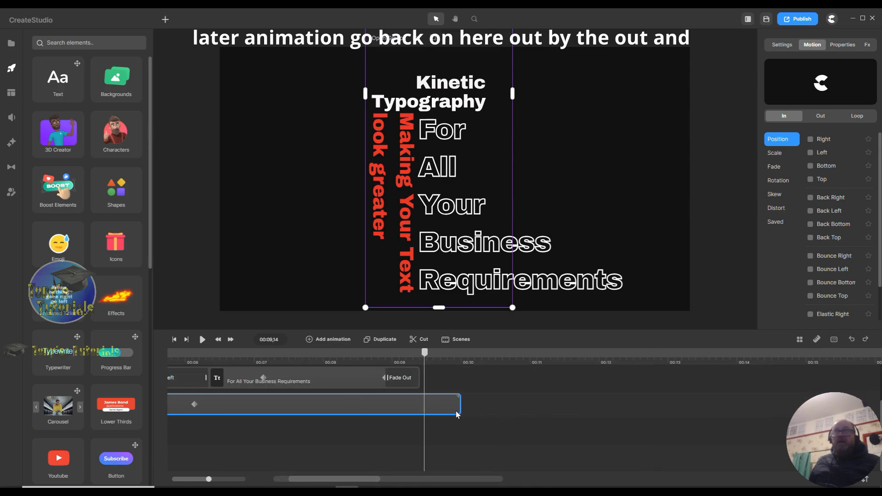
{"action": "left_click", "coordinate": [821, 117]}
{"action": "left_click", "coordinate": [776, 167]}
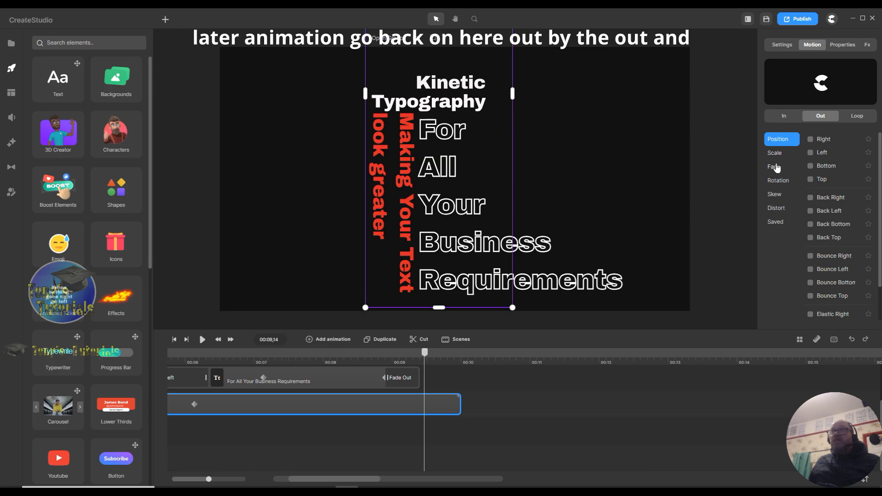
{"action": "left_click", "coordinate": [810, 140]}
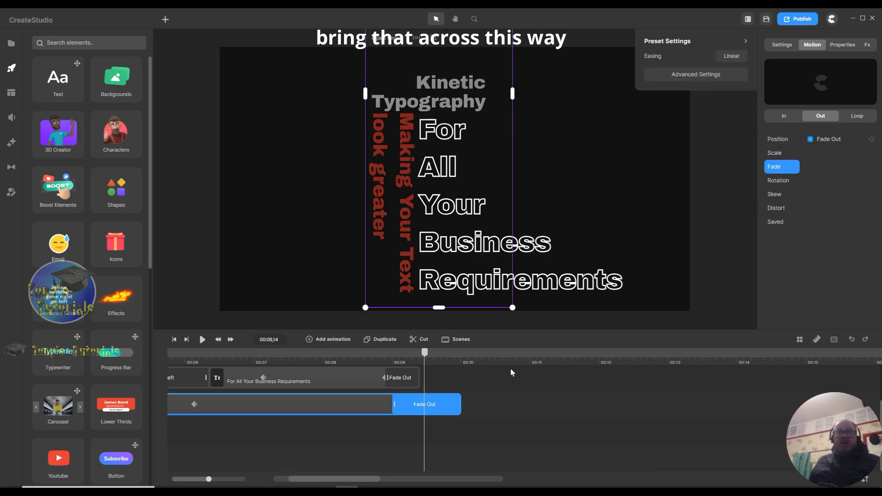
{"action": "left_click_drag", "start_coordinate": [393, 405], "coordinate": [427, 405]}
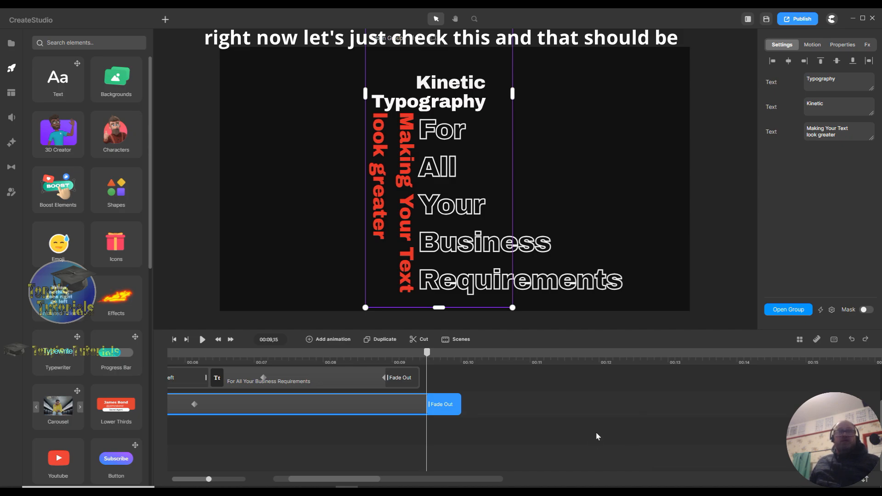
Play the whole animation from the start to check the fade-outs.
{"action": "left_click", "coordinate": [174, 340]}
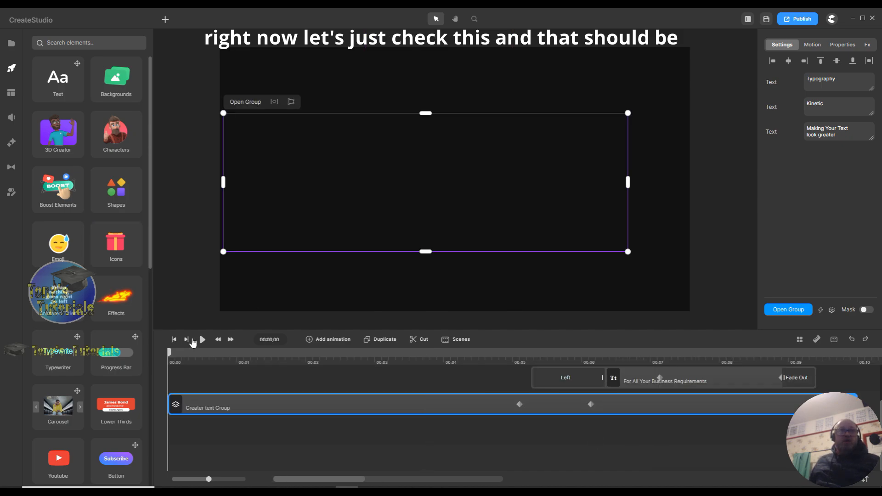
{"action": "left_click", "coordinate": [202, 339]}
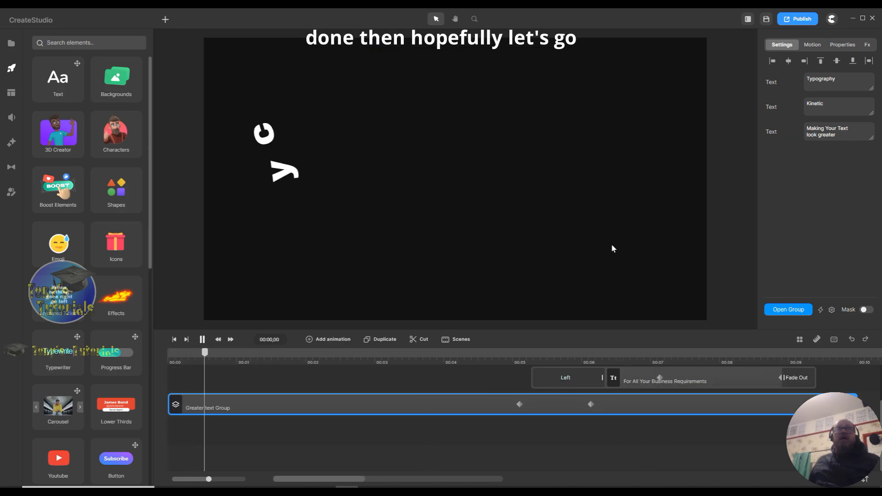